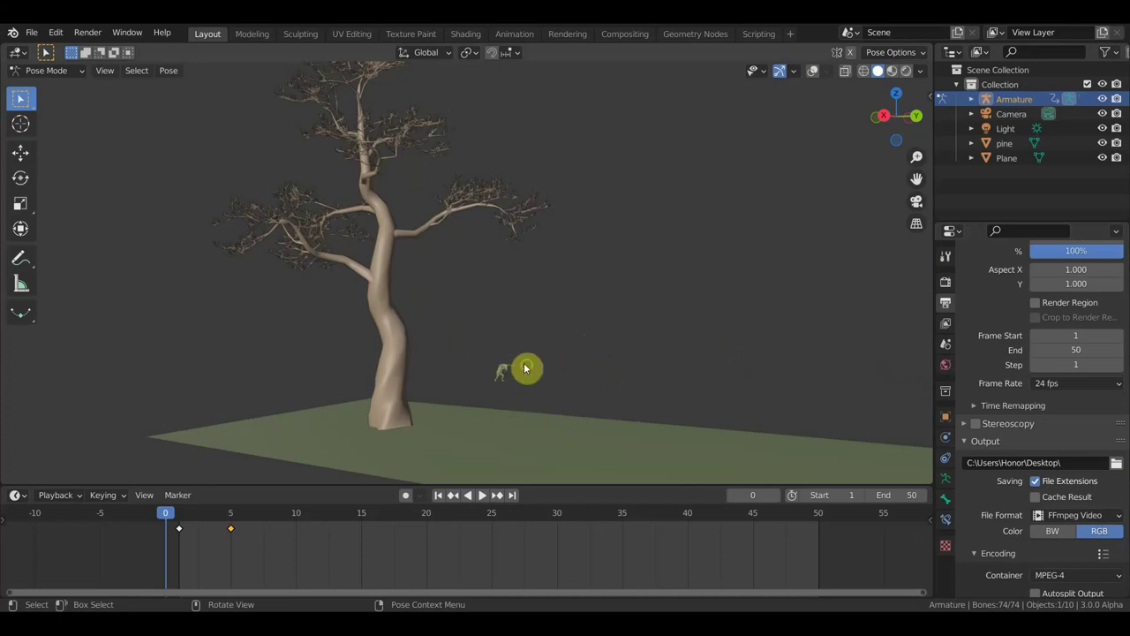
Move the playhead to frame 10 and zoom in close on the green creature
{"action": "middle_click_drag", "start_coordinate": [524, 369], "coordinate": [606, 368]}
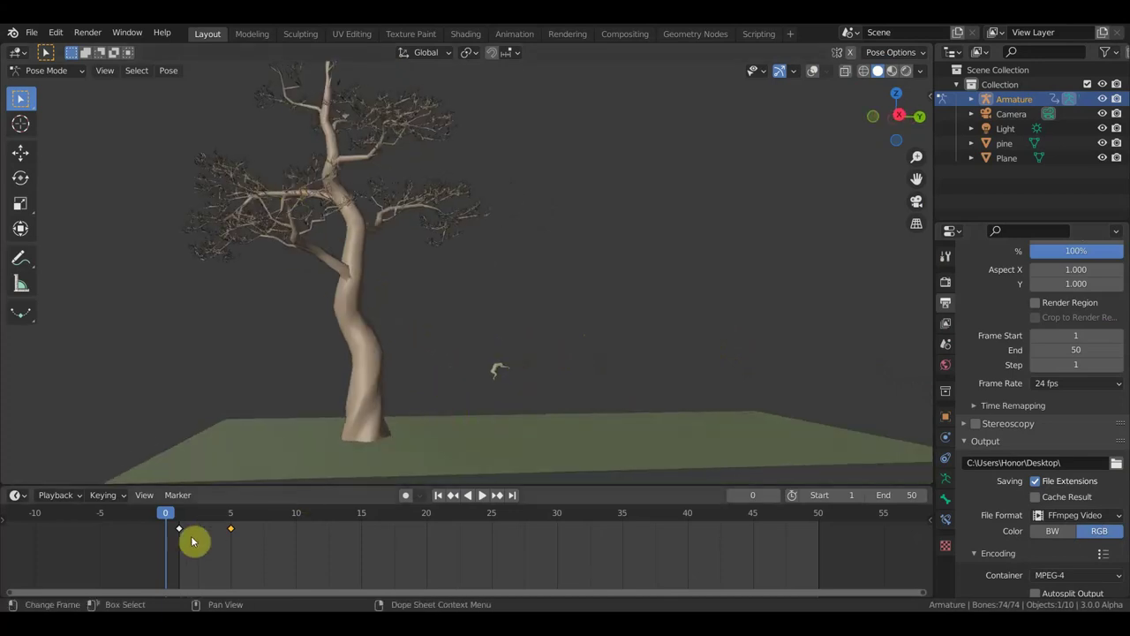
{"action": "mouse_move", "coordinate": [188, 519]}
{"action": "left_mouse_down"}
{"action": "mouse_move", "coordinate": [239, 540]}
{"action": "mouse_move", "coordinate": [174, 527]}
{"action": "mouse_move", "coordinate": [283, 552]}
{"action": "left_mouse_up"}
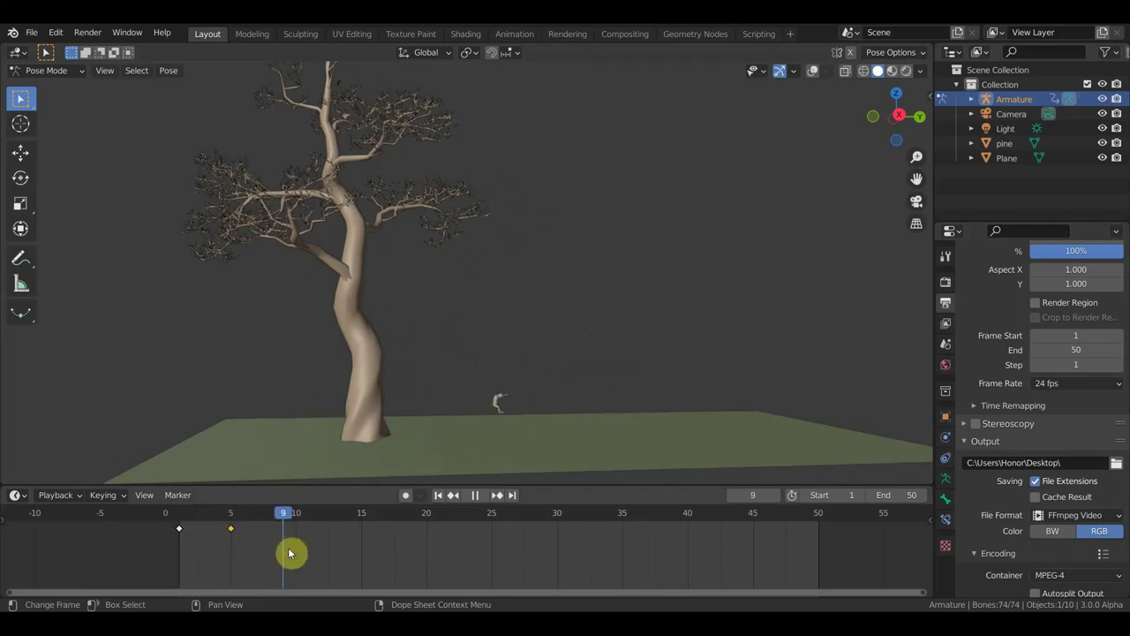
{"action": "key", "text": "KP_Decimal"}
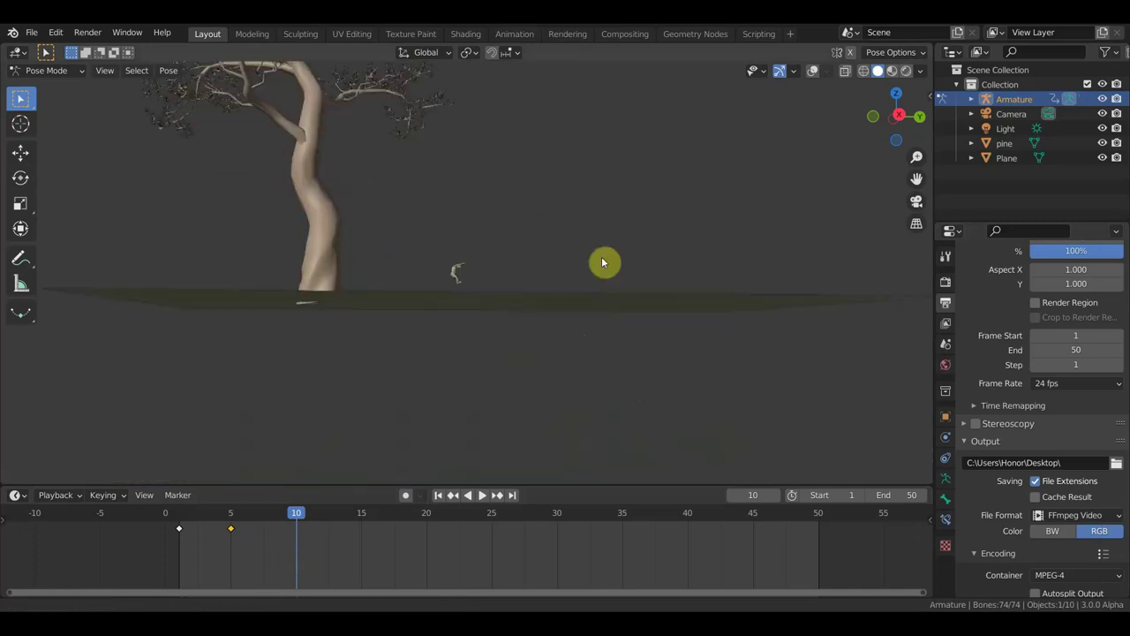
{"action": "mouse_move", "coordinate": [599, 263]}
{"action": "middle_mouse_down"}
{"action": "mouse_move", "coordinate": [581, 297]}
{"action": "mouse_move", "coordinate": [473, 334]}
{"action": "mouse_move", "coordinate": [562, 293]}
{"action": "mouse_move", "coordinate": [512, 262]}
{"action": "middle_mouse_up"}
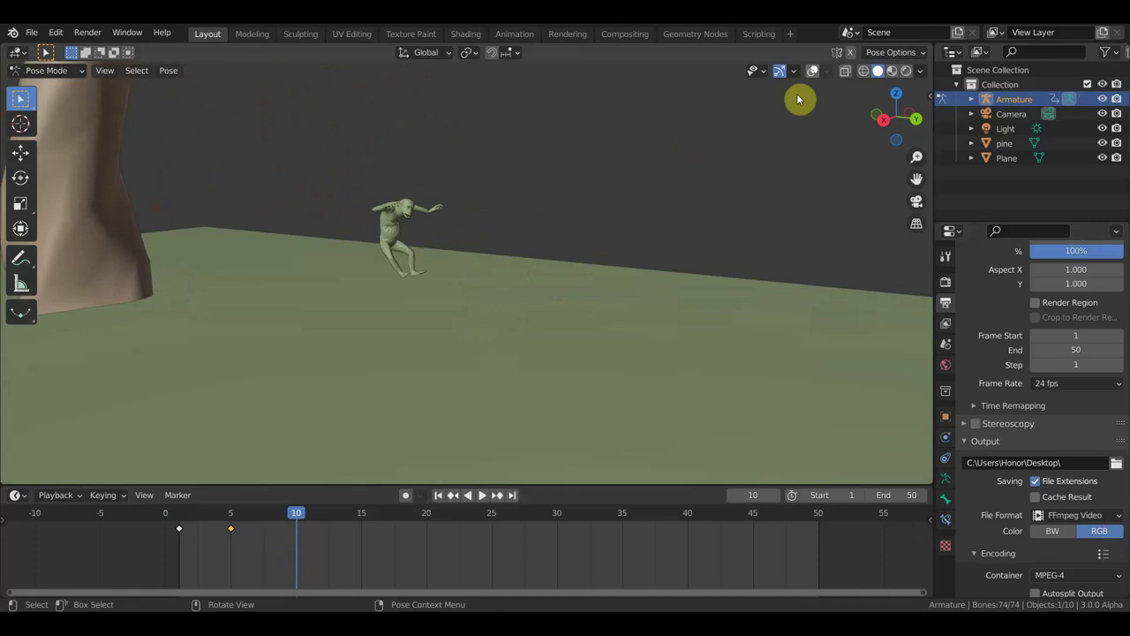
{"action": "middle_click_drag", "start_coordinate": [412, 220], "coordinate": [396, 228]}
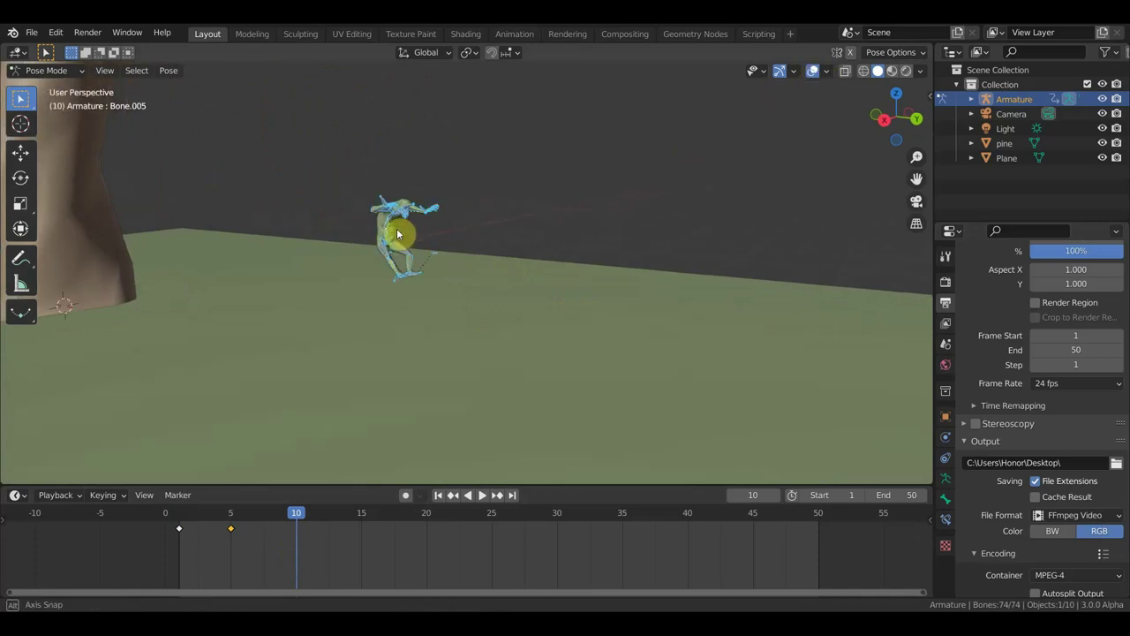
Orbit and zoom around the creature's frame-10 pose, ending in Right Orthographic view
{"action": "scroll", "coordinate": [468, 296], "scroll_direction": "up", "scroll_amount": 5}
{"action": "mouse_move", "coordinate": [497, 295]}
{"action": "middle_mouse_down"}
{"action": "mouse_move", "coordinate": [666, 351]}
{"action": "mouse_move", "coordinate": [628, 323]}
{"action": "mouse_move", "coordinate": [679, 315]}
{"action": "mouse_move", "coordinate": [568, 456]}
{"action": "middle_mouse_up"}
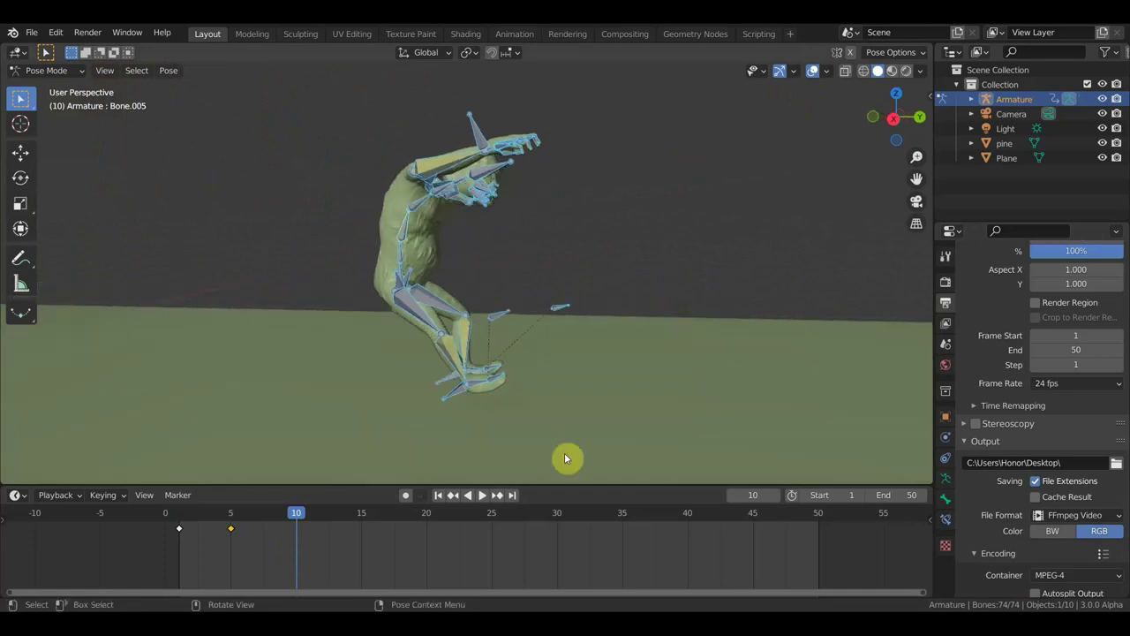
{"action": "scroll", "coordinate": [618, 397], "scroll_direction": "down", "scroll_amount": 3}
{"action": "scroll", "coordinate": [651, 365], "scroll_direction": "down", "scroll_amount": 3}
{"action": "middle_click_drag", "start_coordinate": [651, 366], "coordinate": [535, 324]}
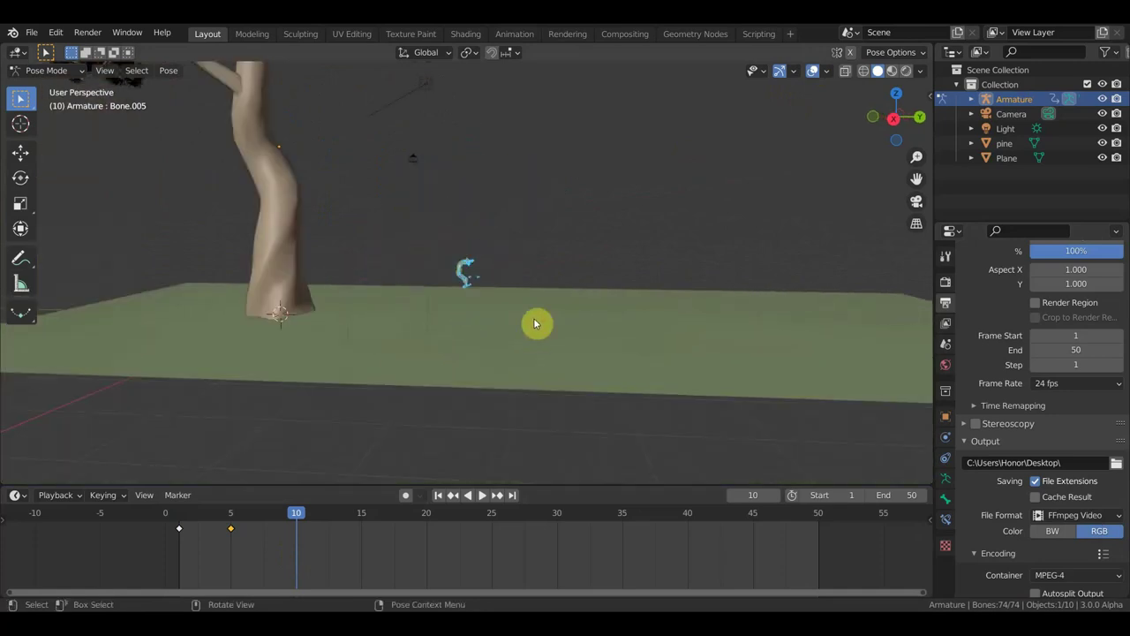
{"action": "mouse_move", "coordinate": [762, 367]}
{"action": "middle_mouse_down"}
{"action": "mouse_move", "coordinate": [732, 345]}
{"action": "mouse_move", "coordinate": [729, 336]}
{"action": "mouse_move", "coordinate": [747, 333]}
{"action": "mouse_move", "coordinate": [715, 314]}
{"action": "mouse_move", "coordinate": [689, 414]}
{"action": "mouse_move", "coordinate": [650, 348]}
{"action": "mouse_move", "coordinate": [689, 224]}
{"action": "mouse_move", "coordinate": [704, 245]}
{"action": "mouse_move", "coordinate": [729, 239]}
{"action": "mouse_move", "coordinate": [676, 252]}
{"action": "middle_mouse_up"}
{"action": "scroll", "coordinate": [628, 336], "scroll_direction": "up", "scroll_amount": 3}
{"action": "scroll", "coordinate": [623, 339], "scroll_direction": "up", "scroll_amount": 2}
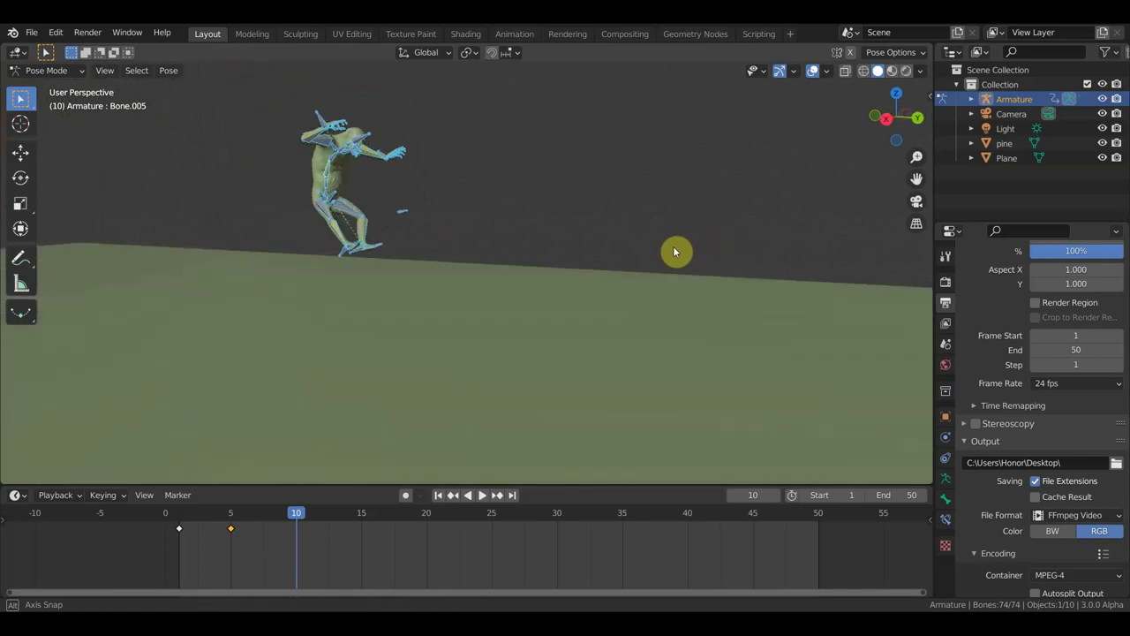
{"action": "mouse_move", "coordinate": [536, 214]}
{"action": "middle_mouse_down"}
{"action": "mouse_move", "coordinate": [480, 235]}
{"action": "mouse_move", "coordinate": [588, 229]}
{"action": "middle_mouse_up"}
{"action": "key", "text": "KP_3"}
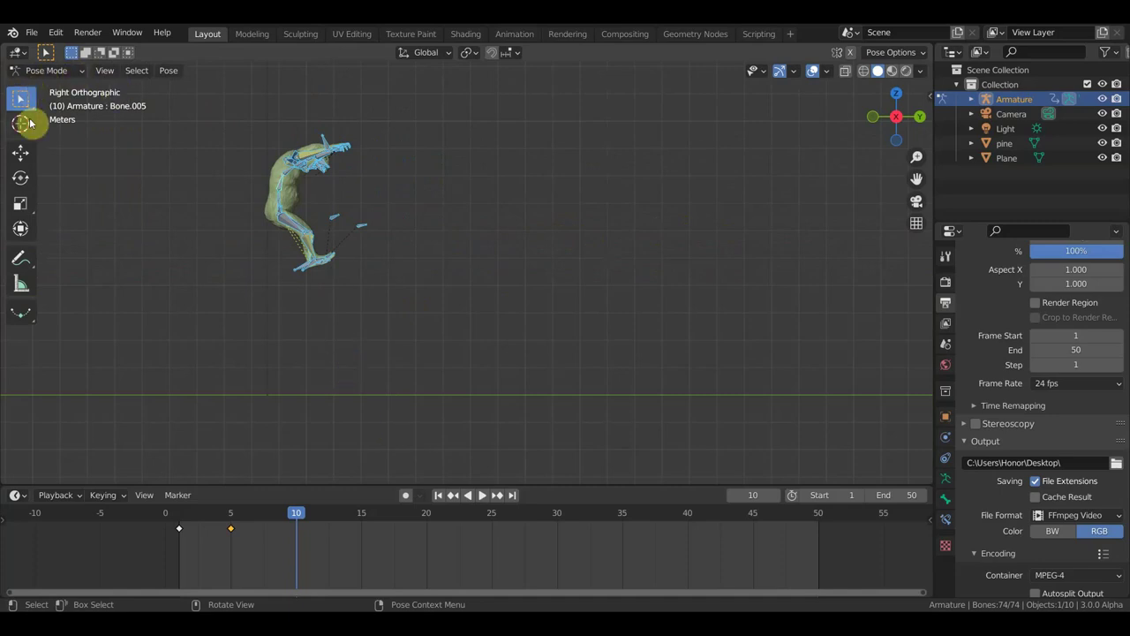
Lower the creature's whole pose with the Move tool and grab
{"action": "left_click", "coordinate": [21, 154]}
{"action": "left_click_drag", "start_coordinate": [309, 152], "coordinate": [314, 157]}
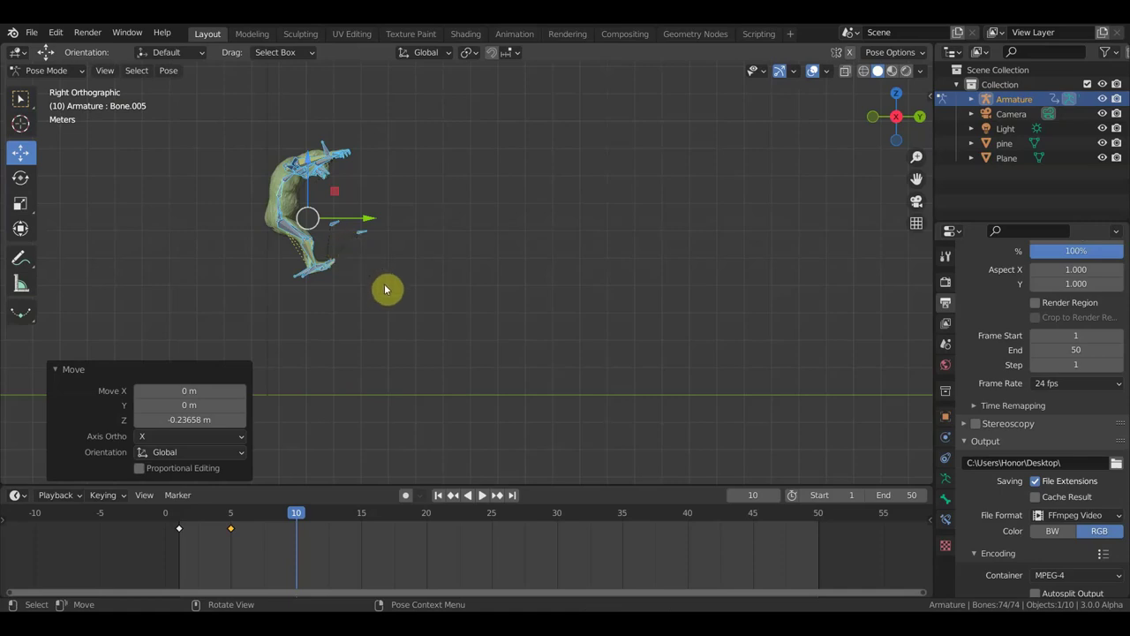
{"action": "key", "text": "g"}
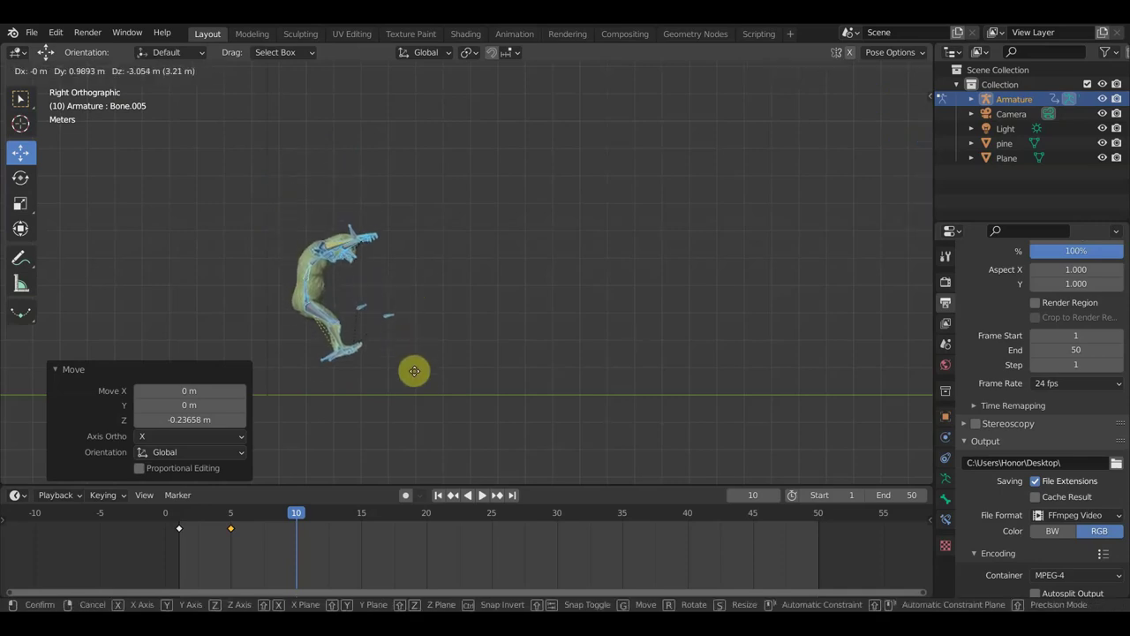
{"action": "left_click", "coordinate": [406, 404]}
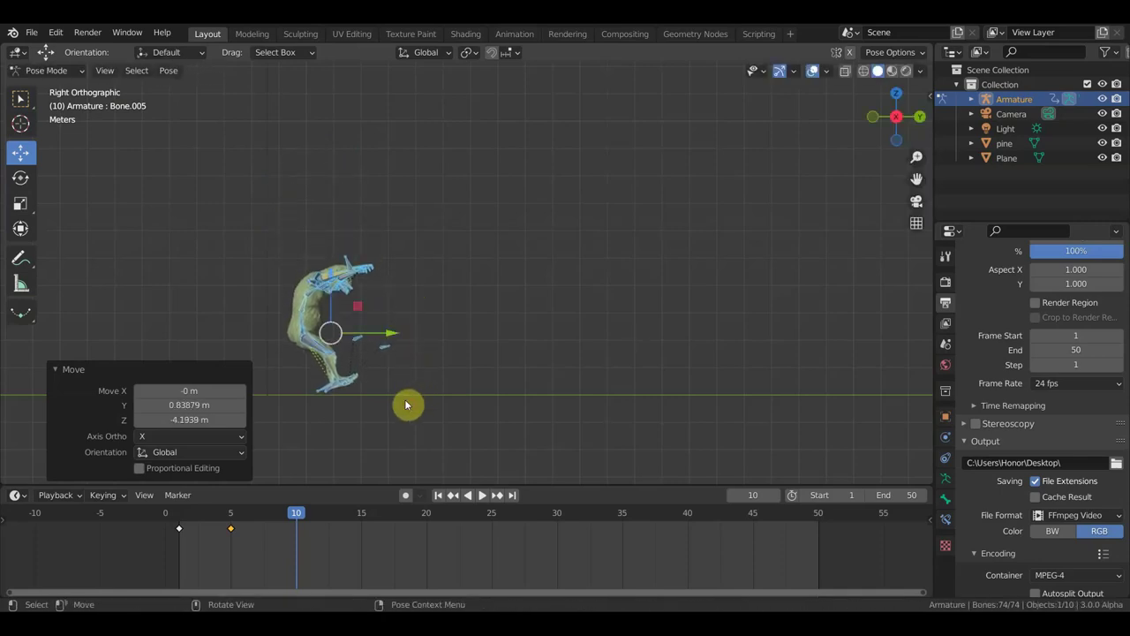
{"action": "middle_click_drag", "start_coordinate": [410, 408], "coordinate": [468, 411]}
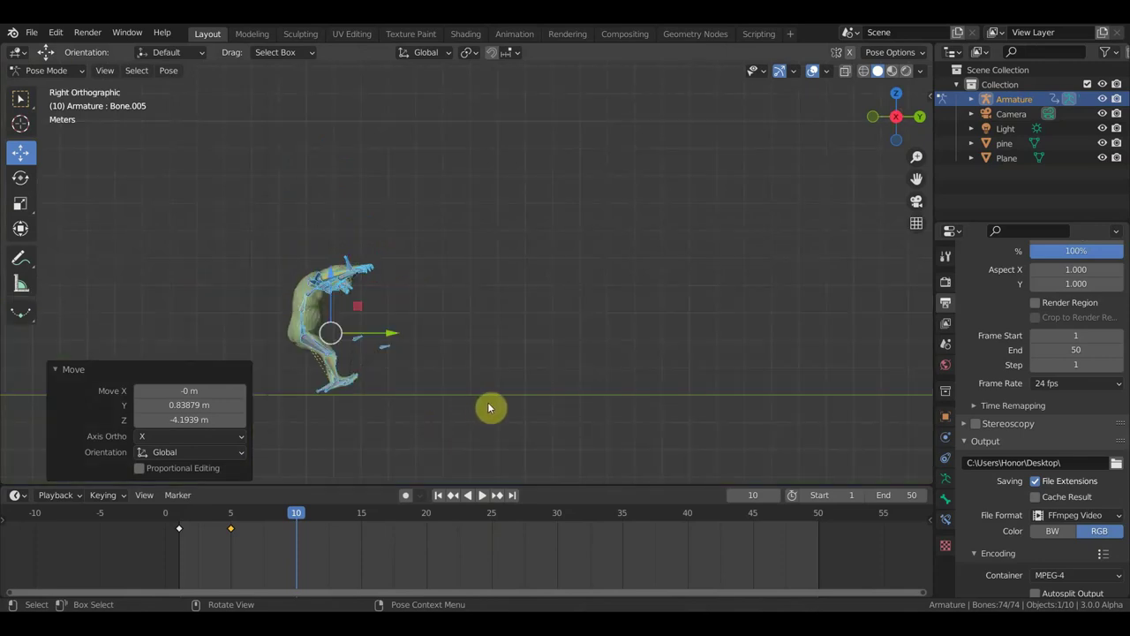
Tilt the pose forward 15.5° and reposition it into a hunched crouch
{"action": "key", "text": "r"}
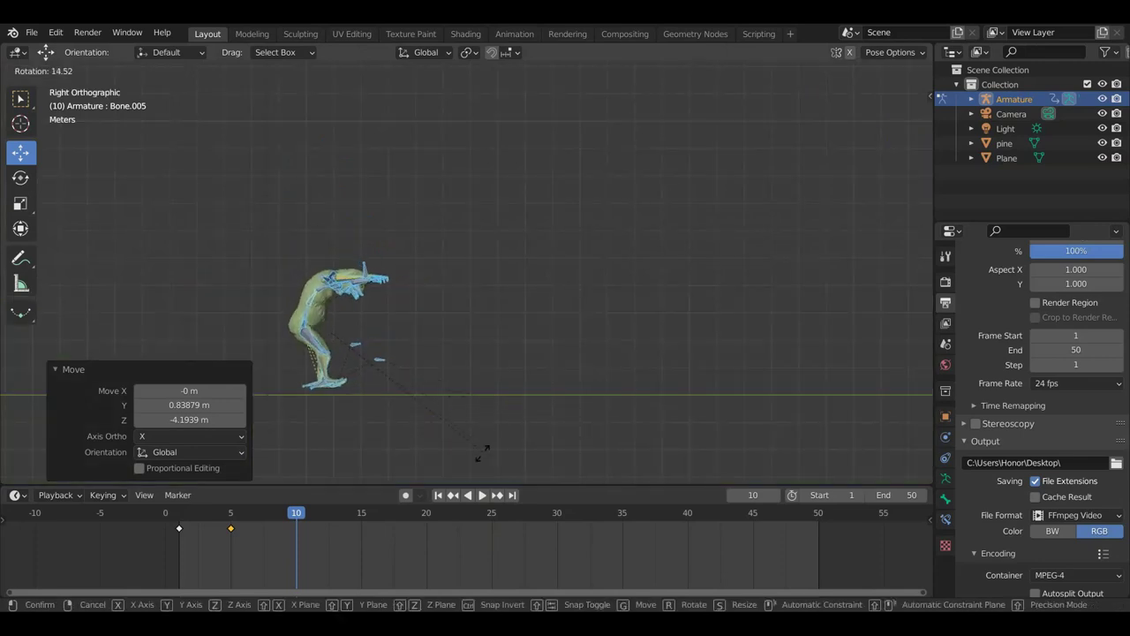
{"action": "left_click", "coordinate": [469, 423]}
{"action": "key", "text": "g"}
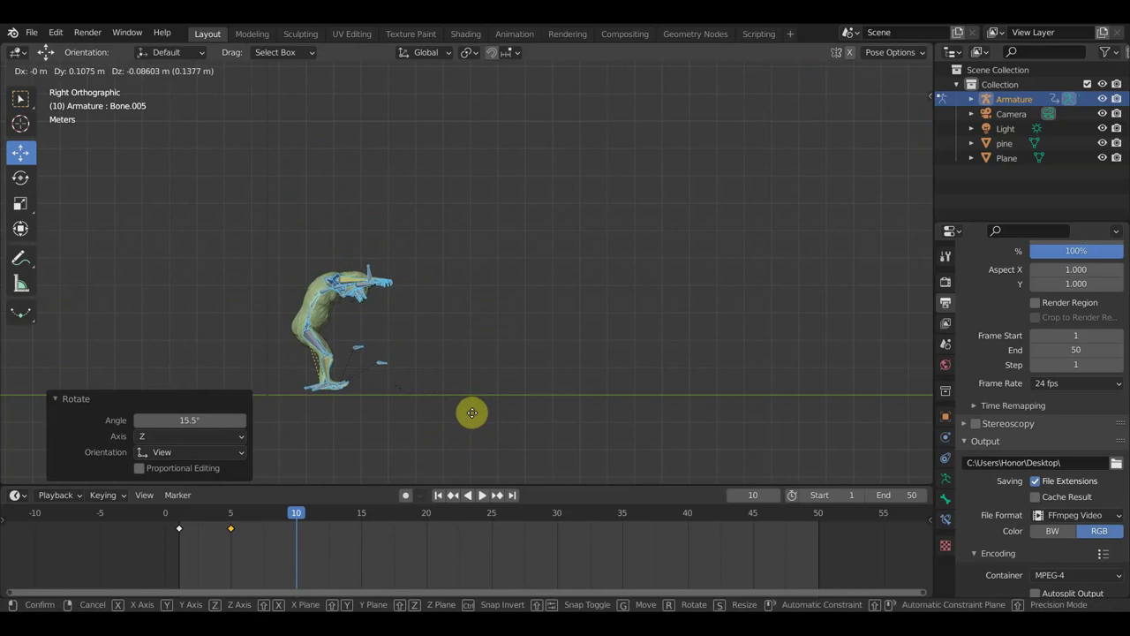
{"action": "left_click", "coordinate": [475, 424]}
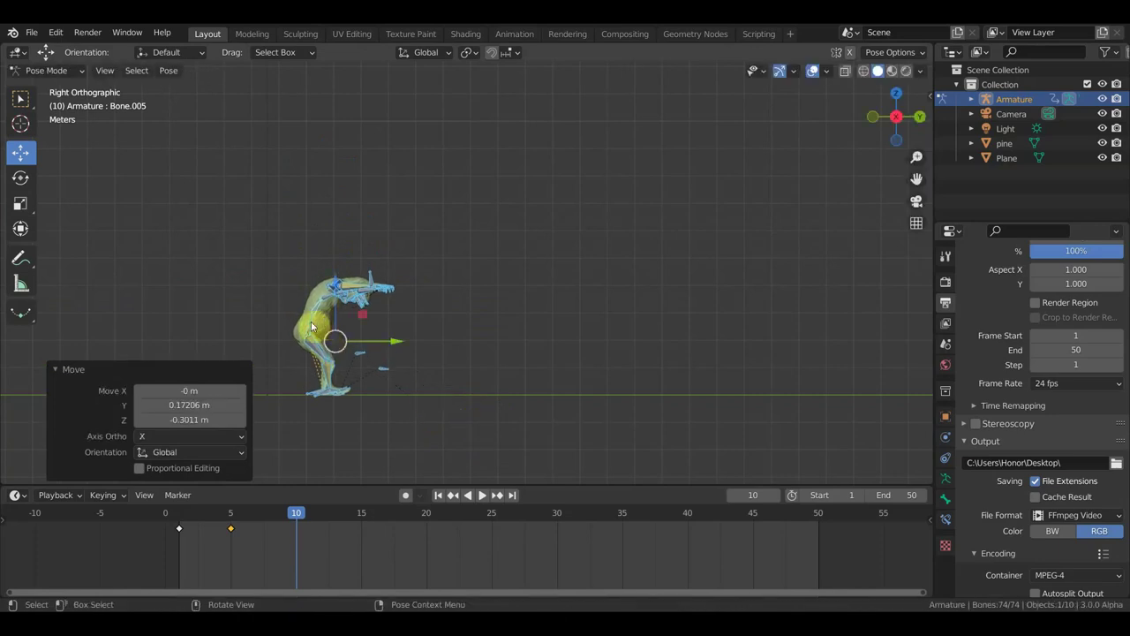
{"action": "scroll", "coordinate": [311, 328], "scroll_direction": "up", "scroll_amount": 3}
{"action": "scroll", "coordinate": [565, 253], "scroll_direction": "down", "scroll_amount": 2}
{"action": "scroll", "coordinate": [471, 267], "scroll_direction": "up", "scroll_amount": 1}
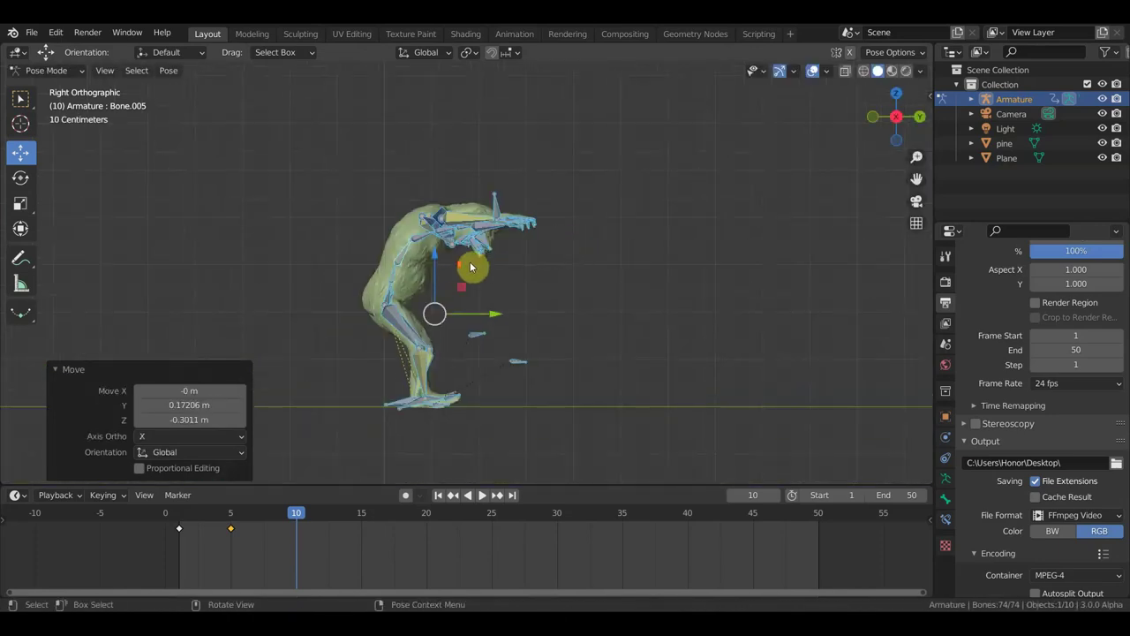
{"action": "scroll", "coordinate": [471, 267], "scroll_direction": "up", "scroll_amount": 2}
{"action": "middle_click_drag", "start_coordinate": [338, 302], "coordinate": [409, 295]}
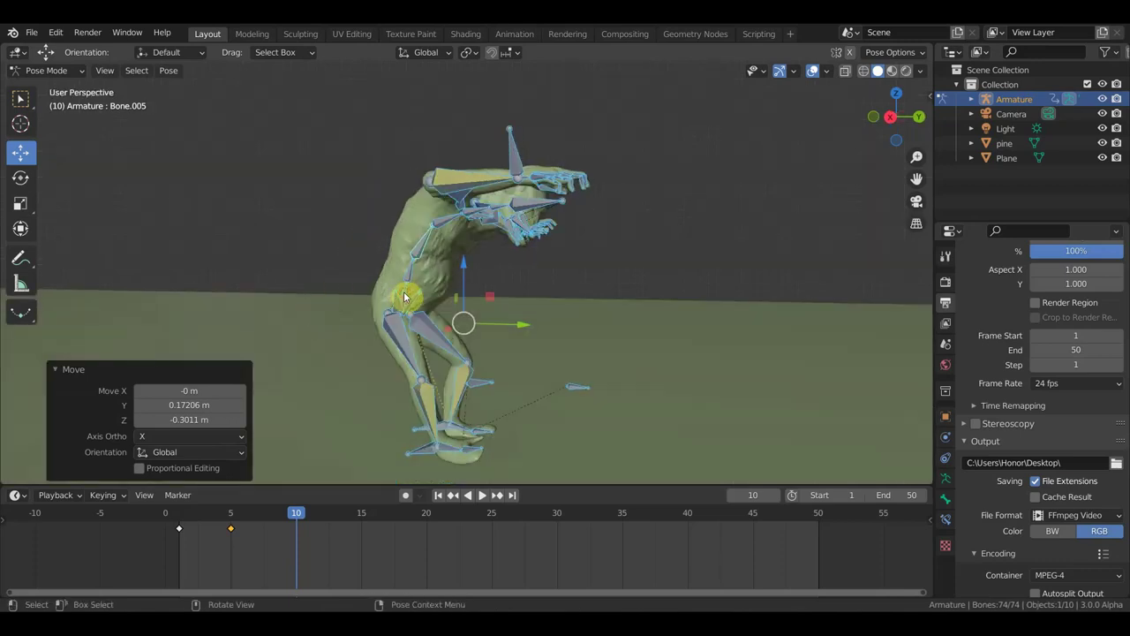
Select the hip bone in Right Orthographic view, briefly checking the Mixamo rig sidebar
{"action": "left_click", "coordinate": [404, 296]}
{"action": "key", "text": "KP_3"}
{"action": "key", "text": "n"}
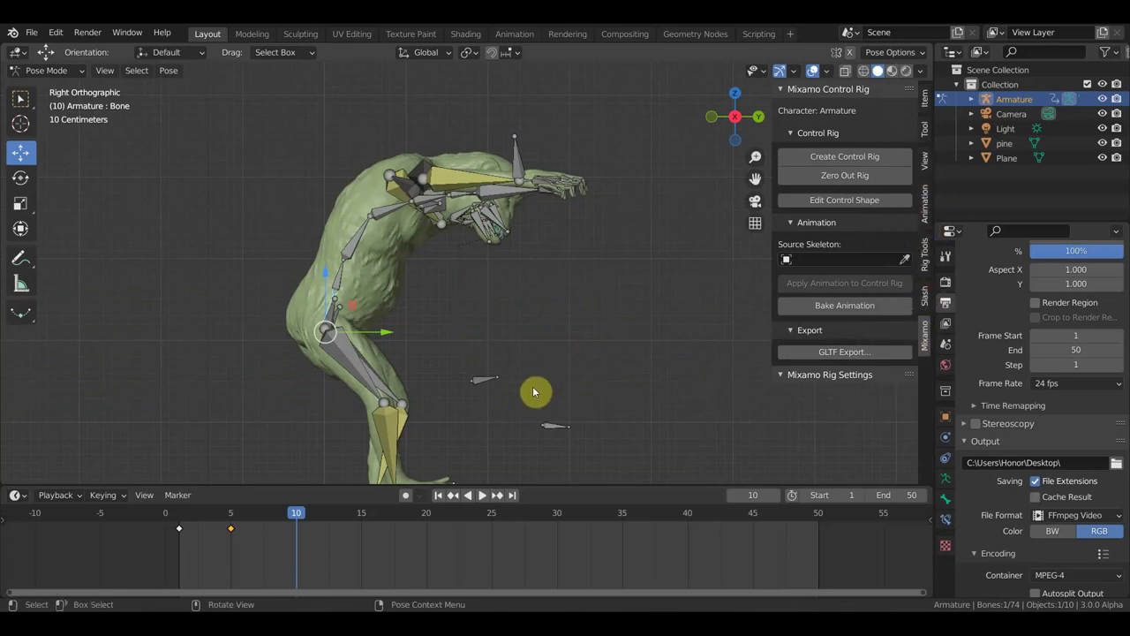
{"action": "key", "text": "n"}
{"action": "scroll", "coordinate": [535, 389], "scroll_direction": "down", "scroll_amount": 2}
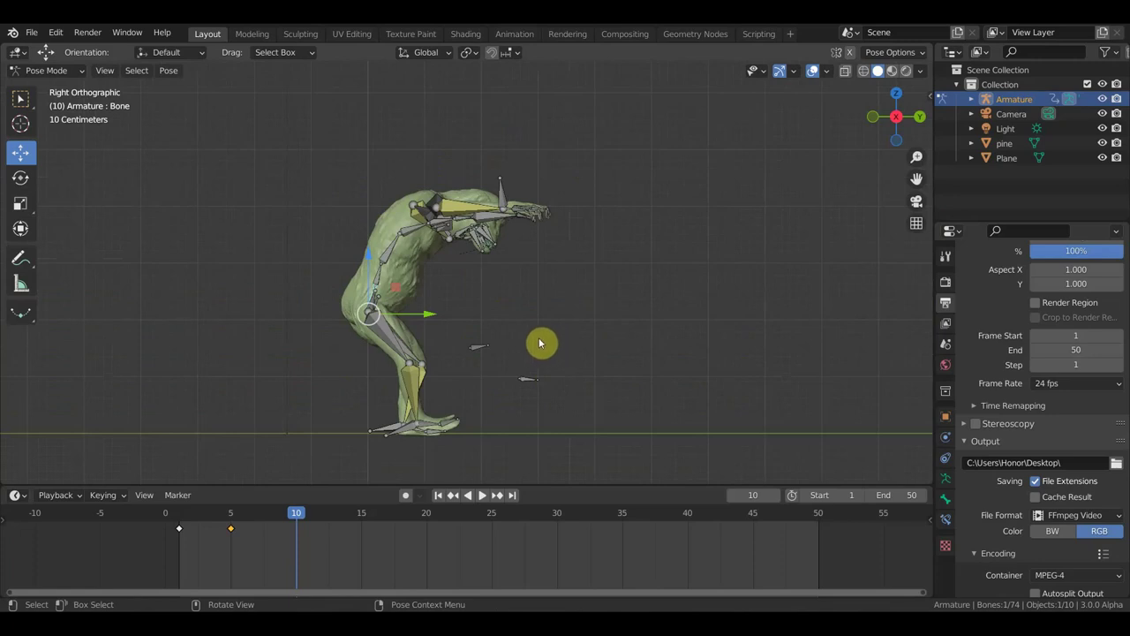
Move the hip bone 0.31 m and rotate the upper body -23.7° to stand more upright
{"action": "key", "text": "g"}
{"action": "left_click", "coordinate": [558, 343]}
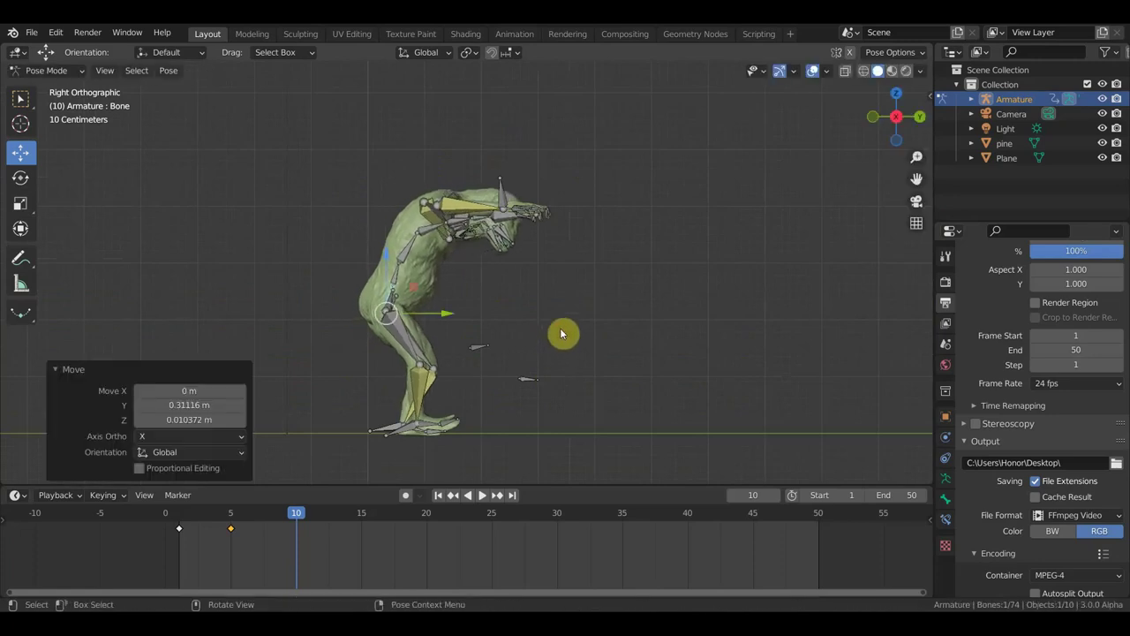
{"action": "key", "text": "r"}
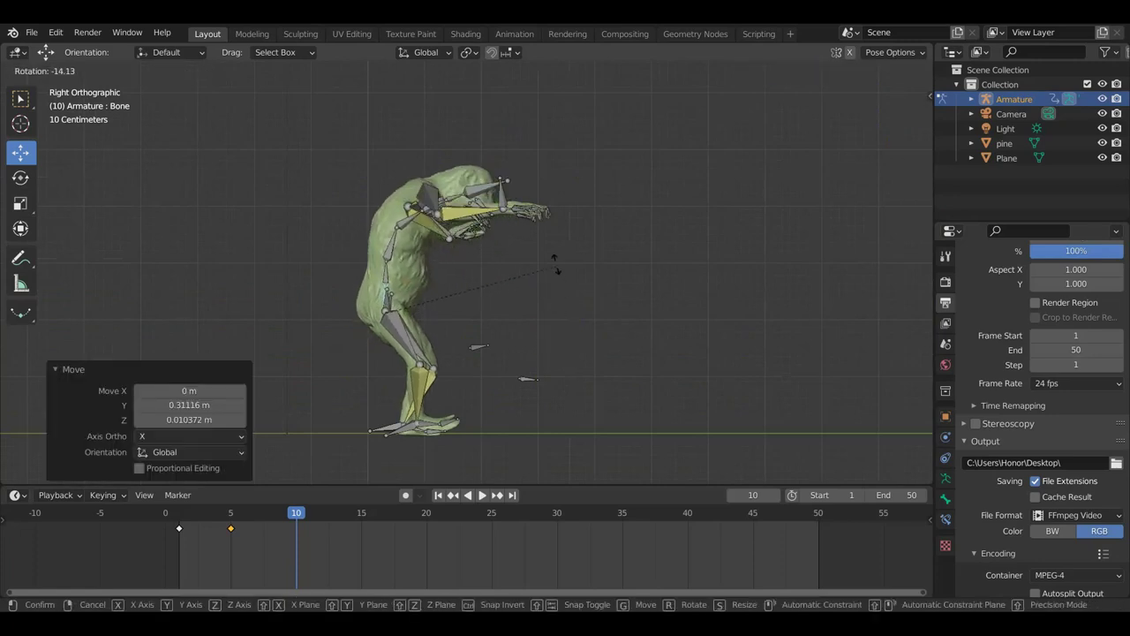
{"action": "left_click", "coordinate": [551, 242]}
{"action": "key", "text": "g"}
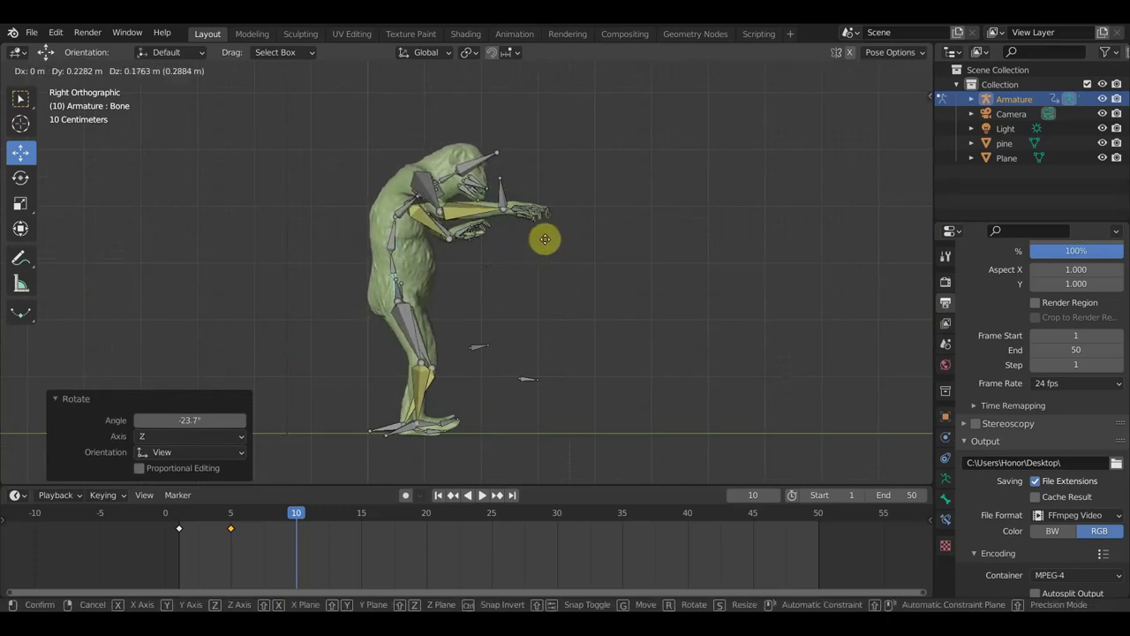
{"action": "left_click", "coordinate": [536, 234]}
{"action": "middle_click_drag", "start_coordinate": [577, 270], "coordinate": [384, 287]}
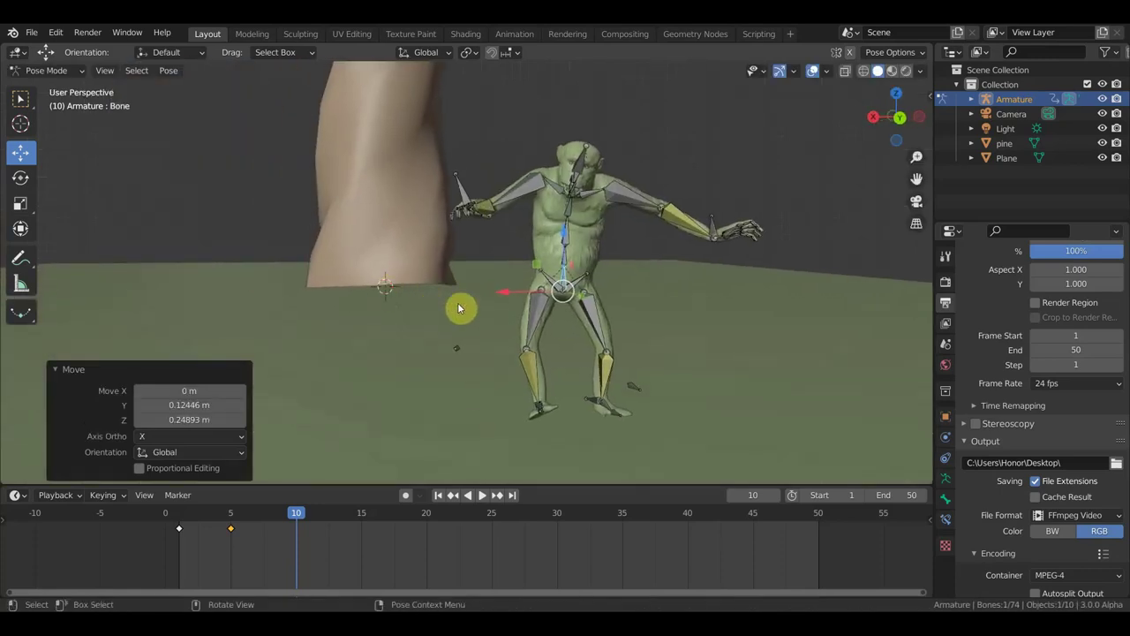
Select foot bone Bone.072 and give it a first rotation
{"action": "key", "text": "KP_3"}
{"action": "mouse_move", "coordinate": [536, 336]}
{"action": "middle_mouse_down"}
{"action": "mouse_move", "coordinate": [424, 348]}
{"action": "mouse_move", "coordinate": [515, 394]}
{"action": "mouse_move", "coordinate": [446, 405]}
{"action": "mouse_move", "coordinate": [533, 393]}
{"action": "middle_mouse_up"}
{"action": "left_click", "coordinate": [618, 380]}
{"action": "middle_click_drag", "start_coordinate": [618, 380], "coordinate": [688, 362]}
{"action": "key", "text": "r"}
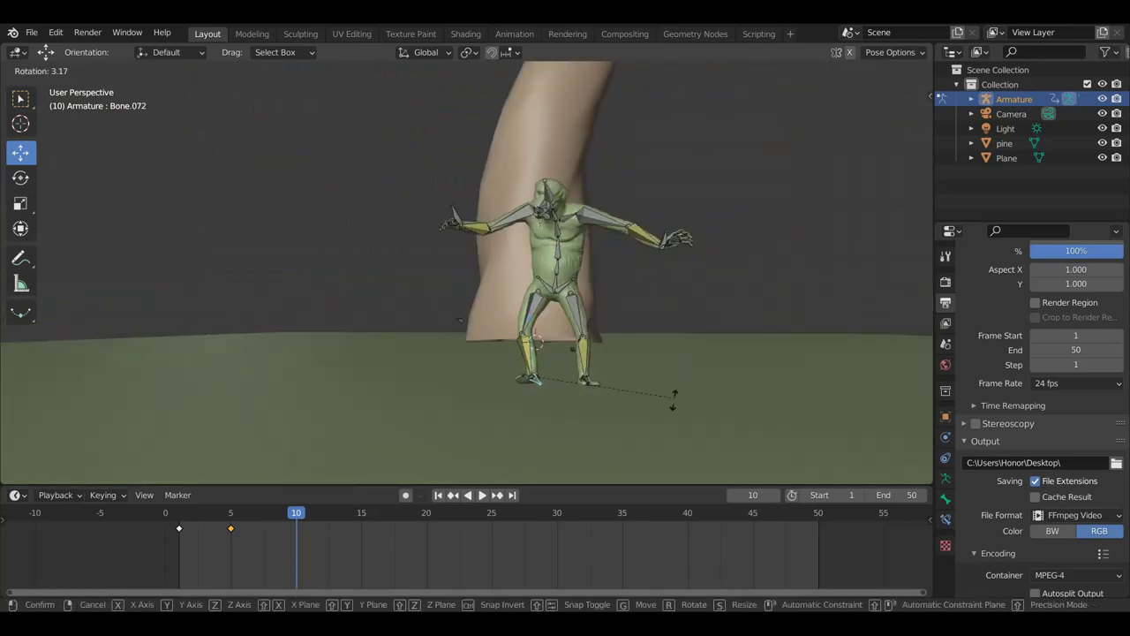
{"action": "left_click", "coordinate": [614, 419]}
{"action": "middle_click_drag", "start_coordinate": [610, 421], "coordinate": [792, 419]}
Rotate the foot a further 20.9° and move it into a new position
{"action": "key", "text": "r"}
{"action": "left_click", "coordinate": [618, 457]}
{"action": "mouse_move", "coordinate": [615, 461]}
{"action": "middle_mouse_down"}
{"action": "mouse_move", "coordinate": [574, 434]}
{"action": "mouse_move", "coordinate": [456, 433]}
{"action": "middle_mouse_up"}
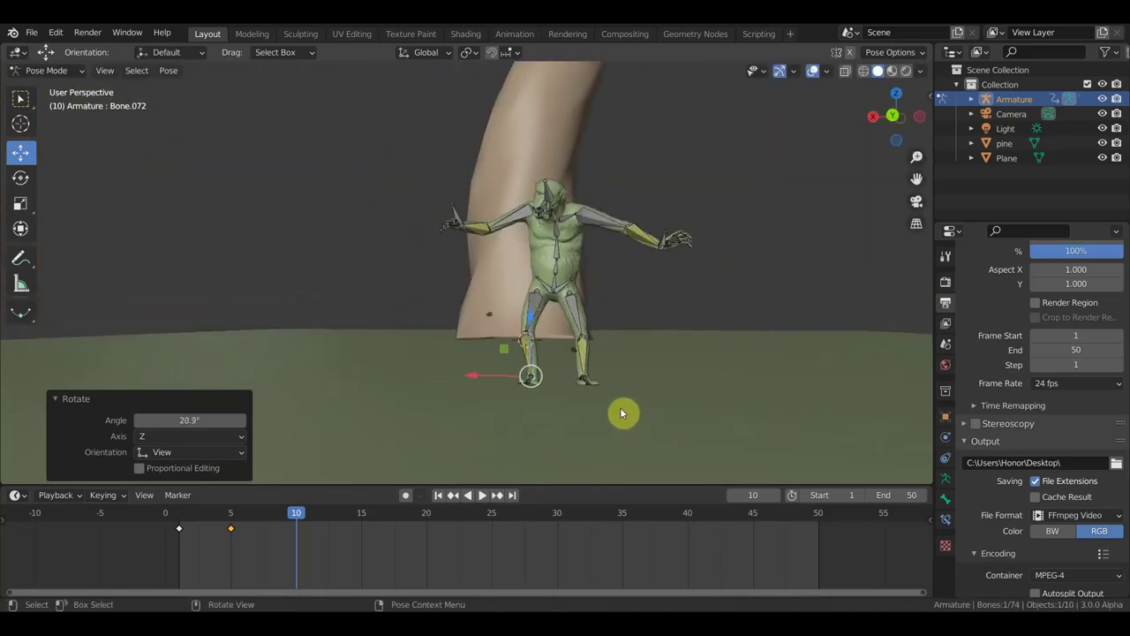
{"action": "key", "text": "g"}
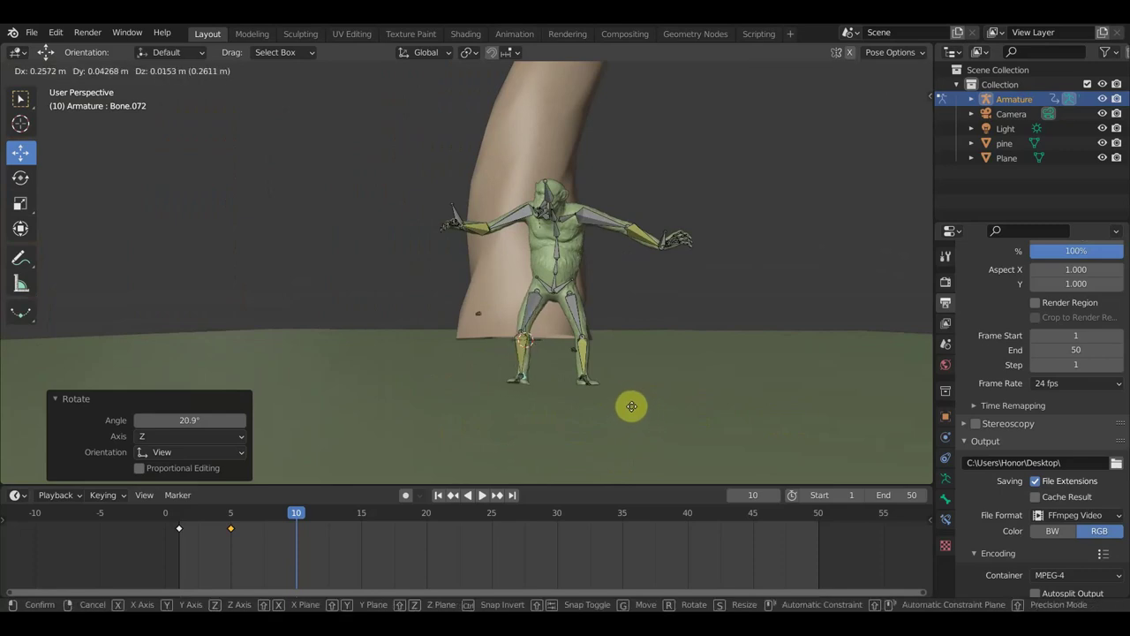
{"action": "left_click", "coordinate": [633, 412]}
{"action": "mouse_move", "coordinate": [587, 381]}
{"action": "middle_mouse_down"}
{"action": "mouse_move", "coordinate": [613, 363]}
{"action": "mouse_move", "coordinate": [385, 386]}
{"action": "mouse_move", "coordinate": [516, 375]}
{"action": "middle_mouse_up"}
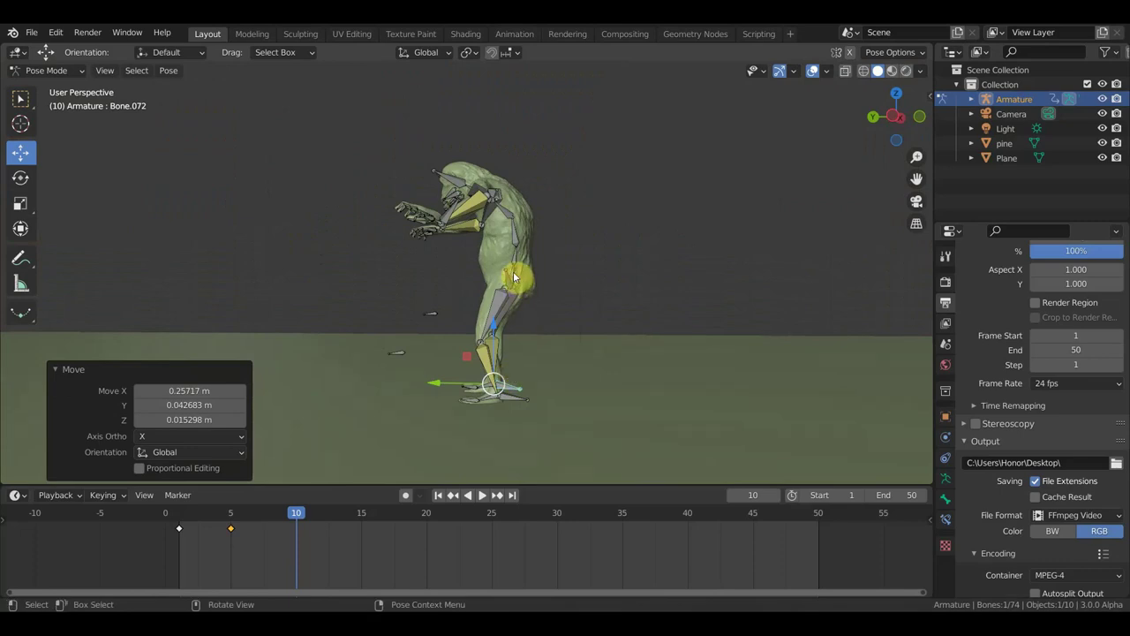
Shift foot bone Bone.072 back and down -0.28378 m in right-side view, then select the root bone
{"action": "key", "text": "KP_3"}
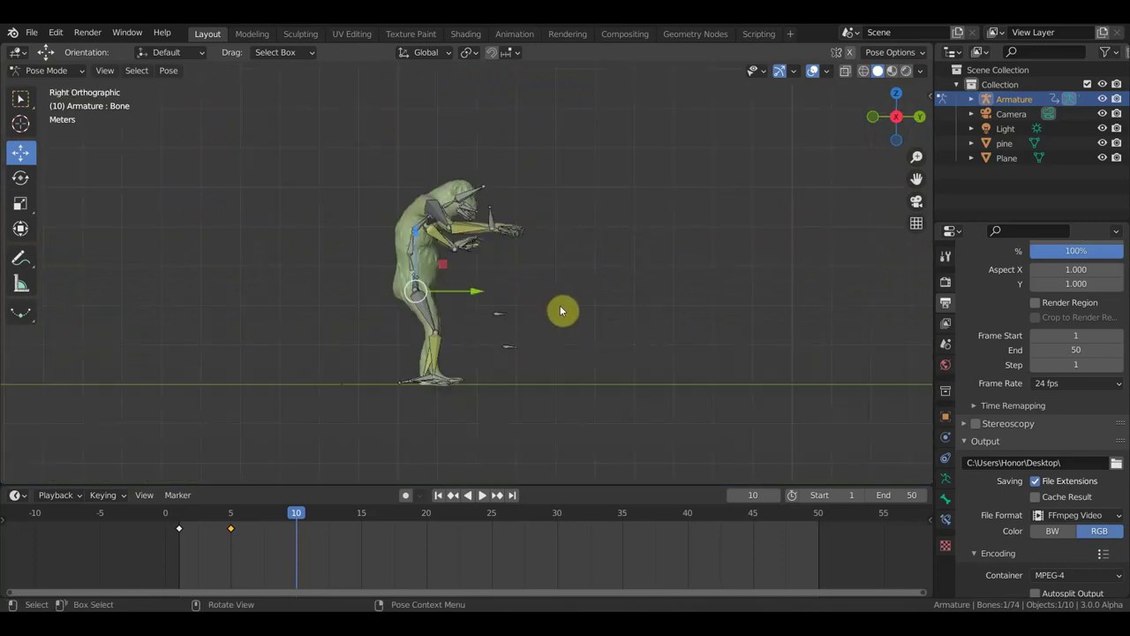
{"action": "key", "text": "g"}
{"action": "left_click", "coordinate": [568, 305]}
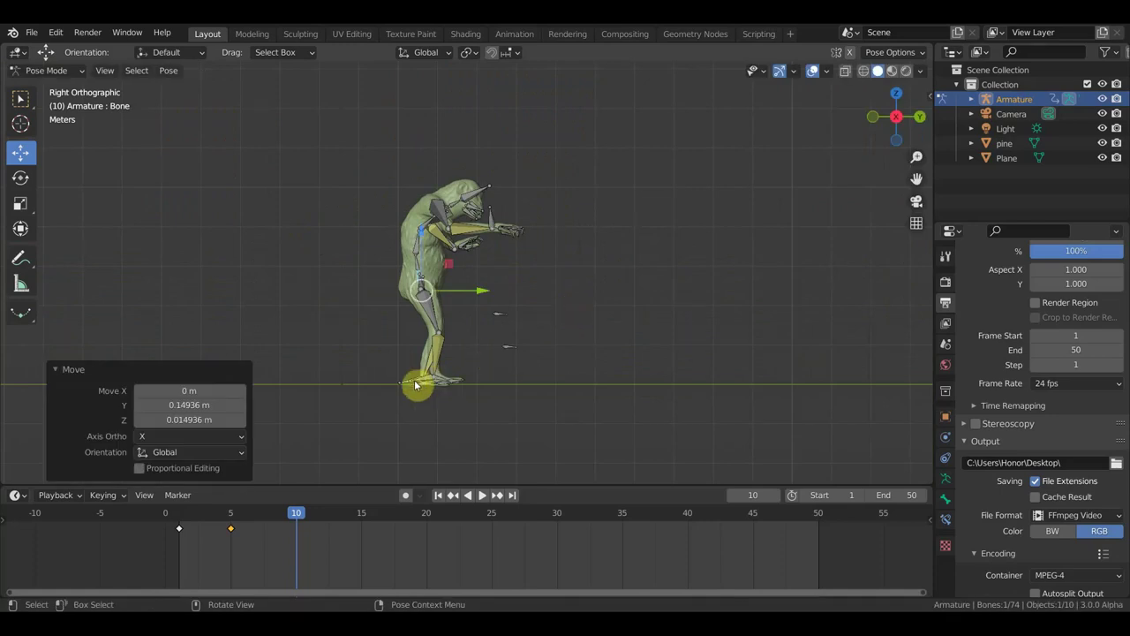
{"action": "left_click", "coordinate": [458, 378]}
{"action": "key", "text": "g"}
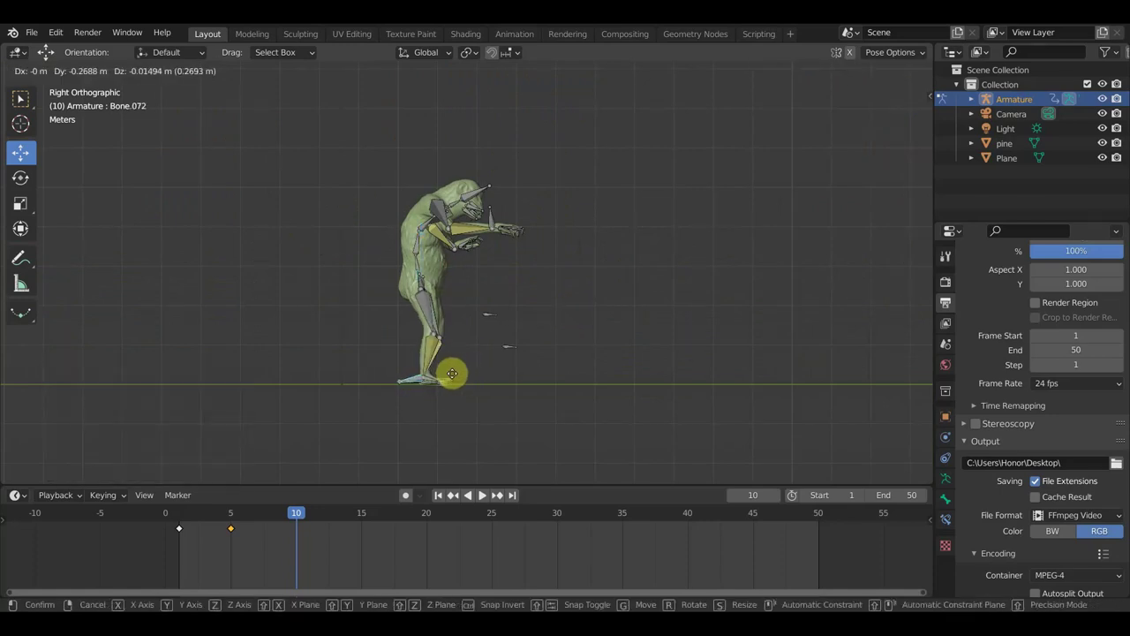
{"action": "left_click", "coordinate": [450, 374]}
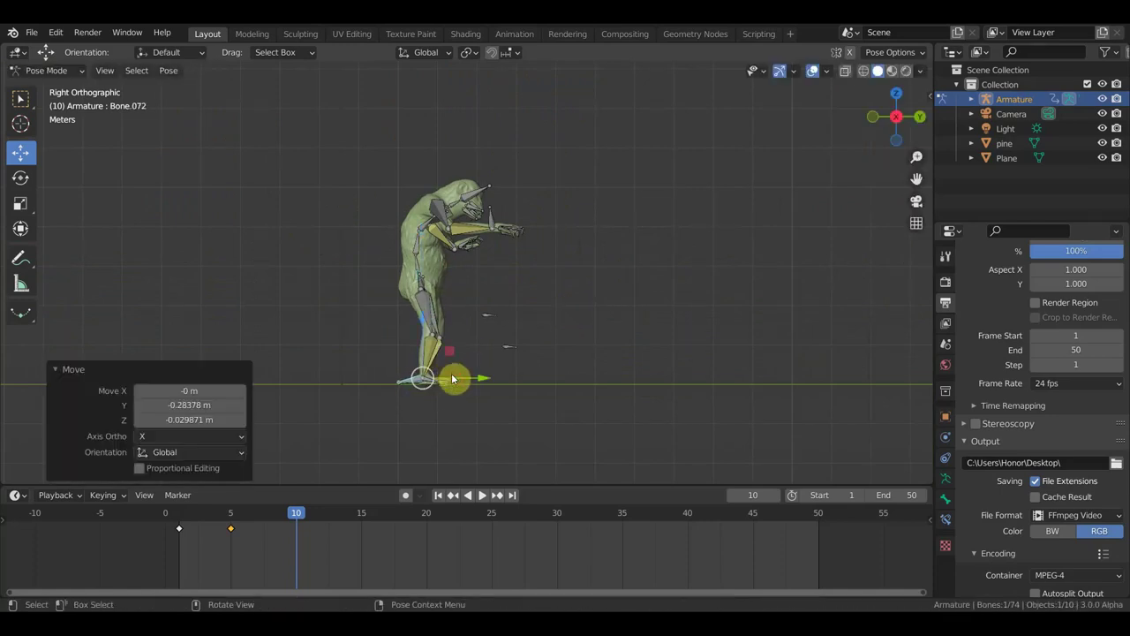
{"action": "middle_click_drag", "start_coordinate": [495, 273], "coordinate": [325, 281]}
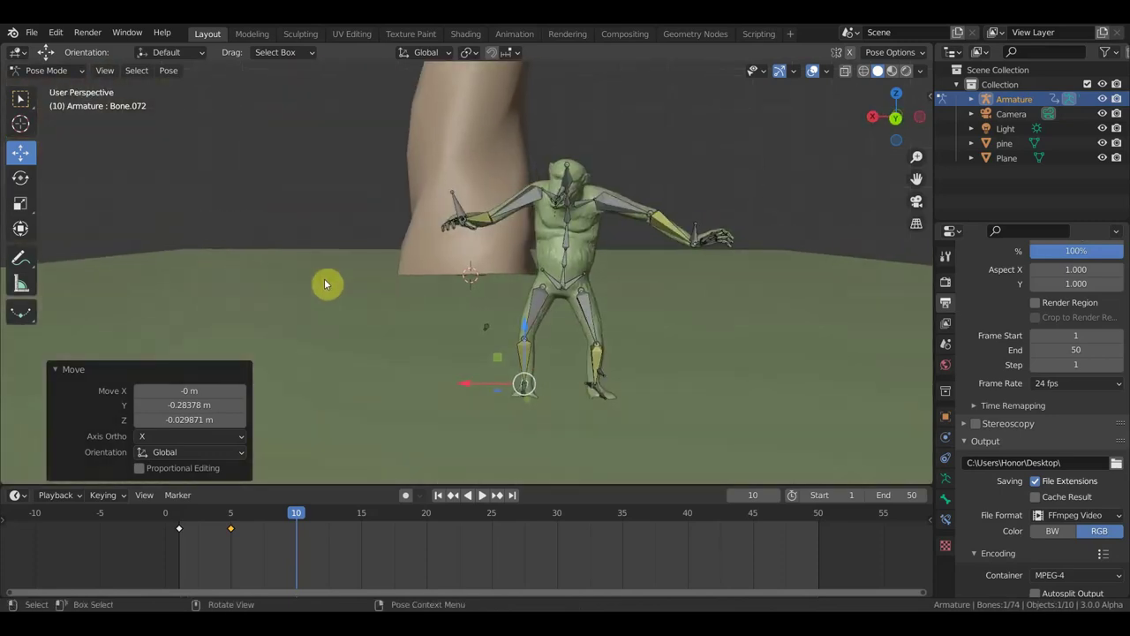
{"action": "left_click", "coordinate": [597, 268]}
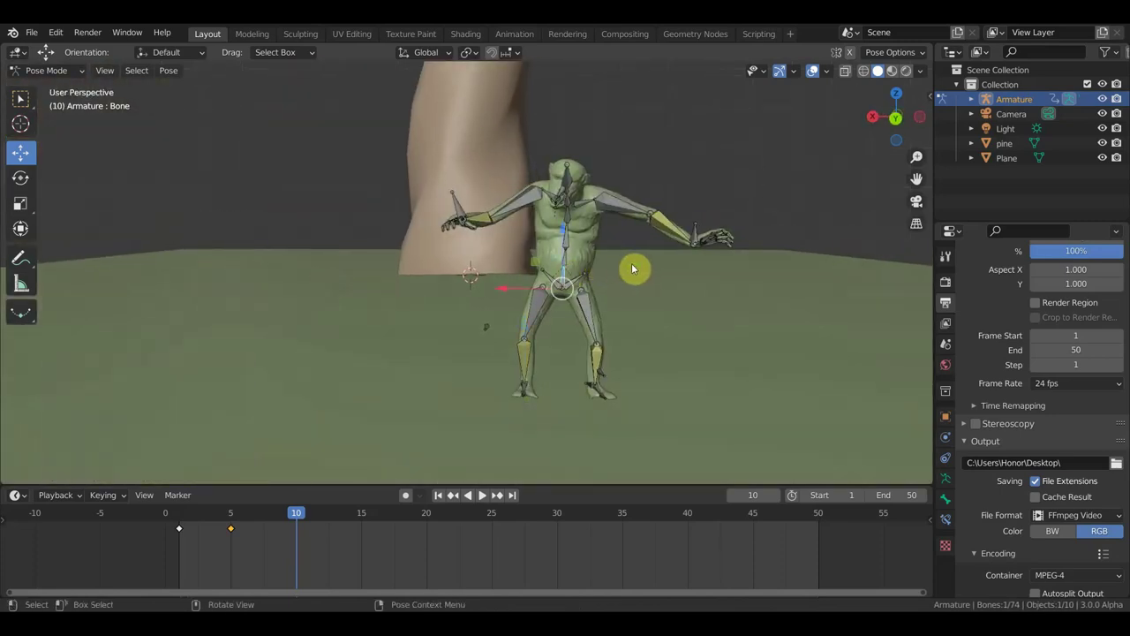
{"action": "middle_click_drag", "start_coordinate": [636, 268], "coordinate": [616, 393]}
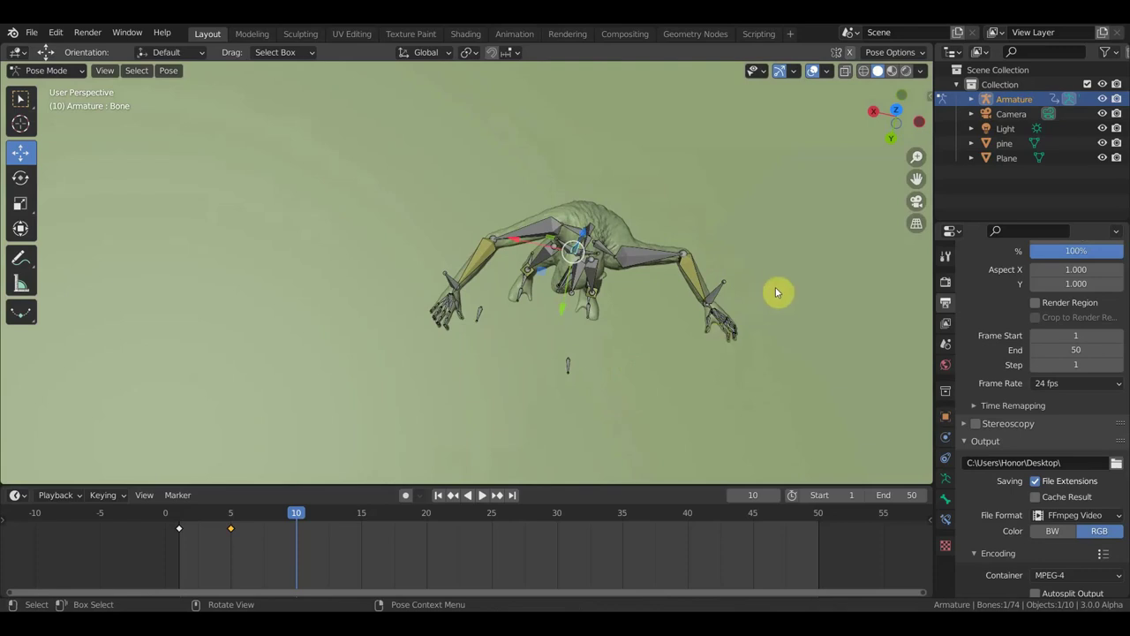
Rotate the torso bone twice from the Top Orthographic view
{"action": "key", "text": "KP_7"}
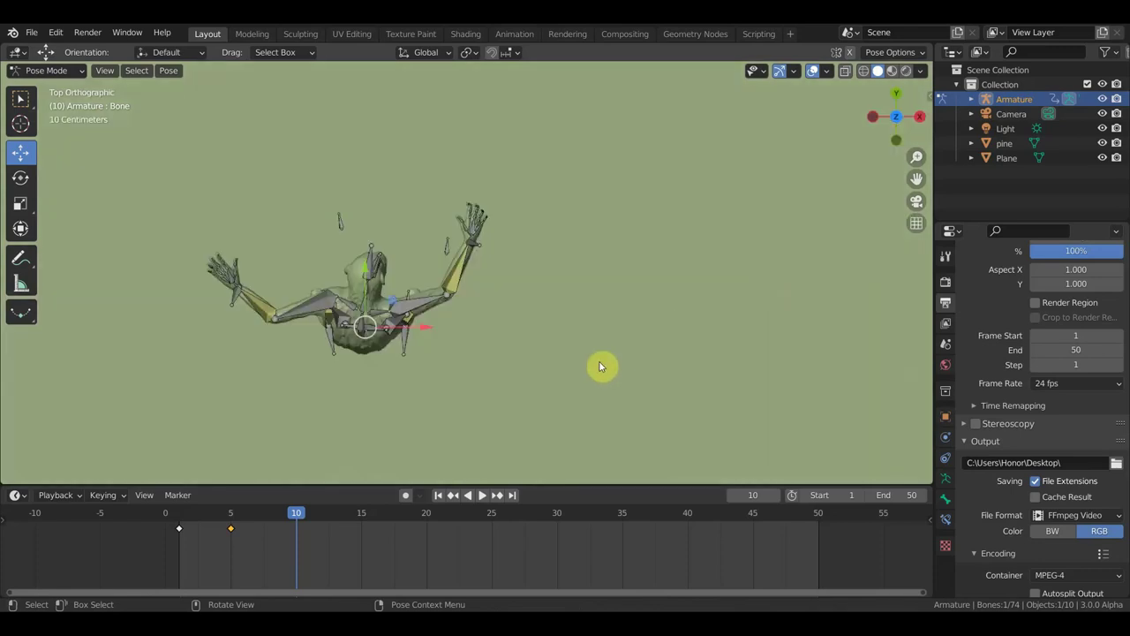
{"action": "key", "text": "r"}
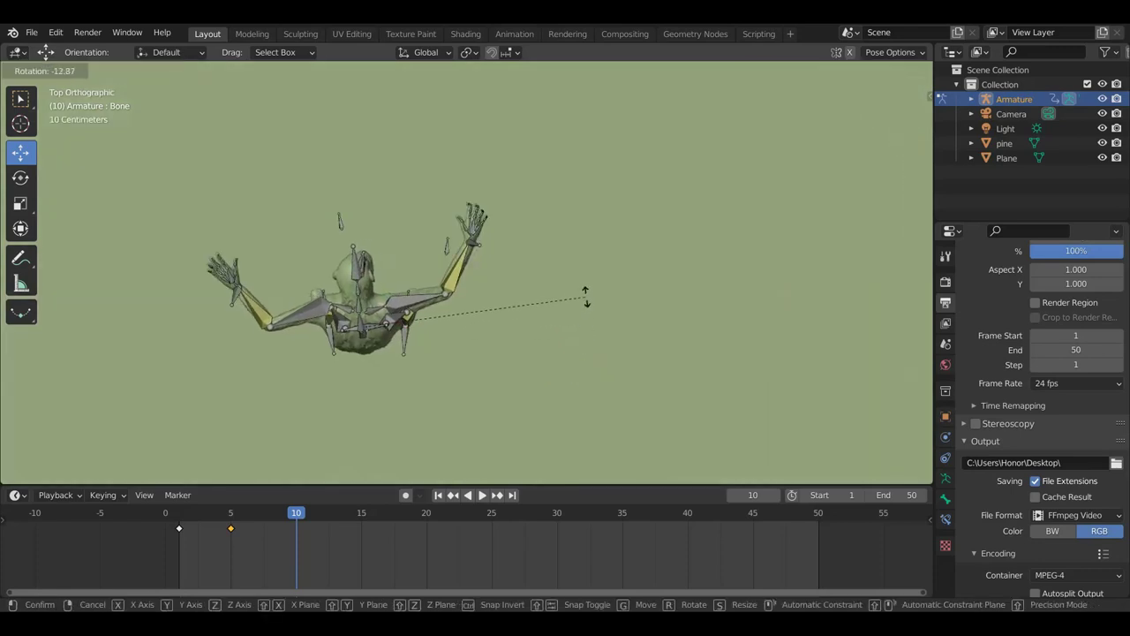
{"action": "left_click", "coordinate": [588, 306]}
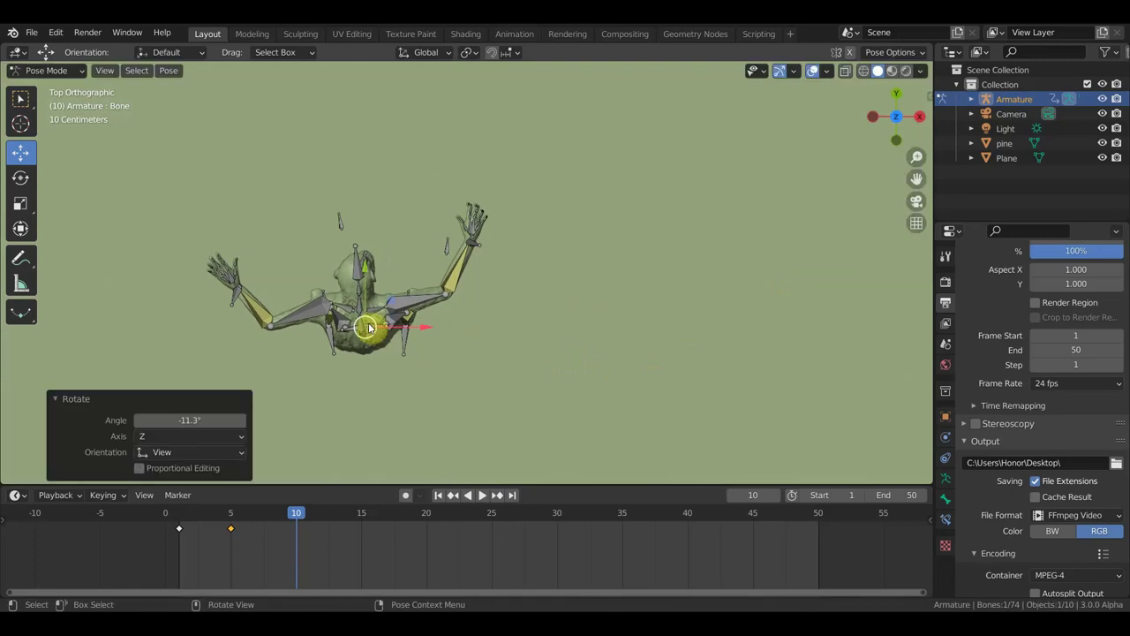
{"action": "key", "text": "r"}
{"action": "left_click", "coordinate": [583, 280]}
{"action": "mouse_move", "coordinate": [585, 283]}
{"action": "middle_mouse_down"}
{"action": "mouse_move", "coordinate": [576, 209]}
{"action": "mouse_move", "coordinate": [592, 144]}
{"action": "middle_mouse_up"}
Rotate spine bone Bone.003 in several passes to -4.33° about Z
{"action": "key", "text": "r"}
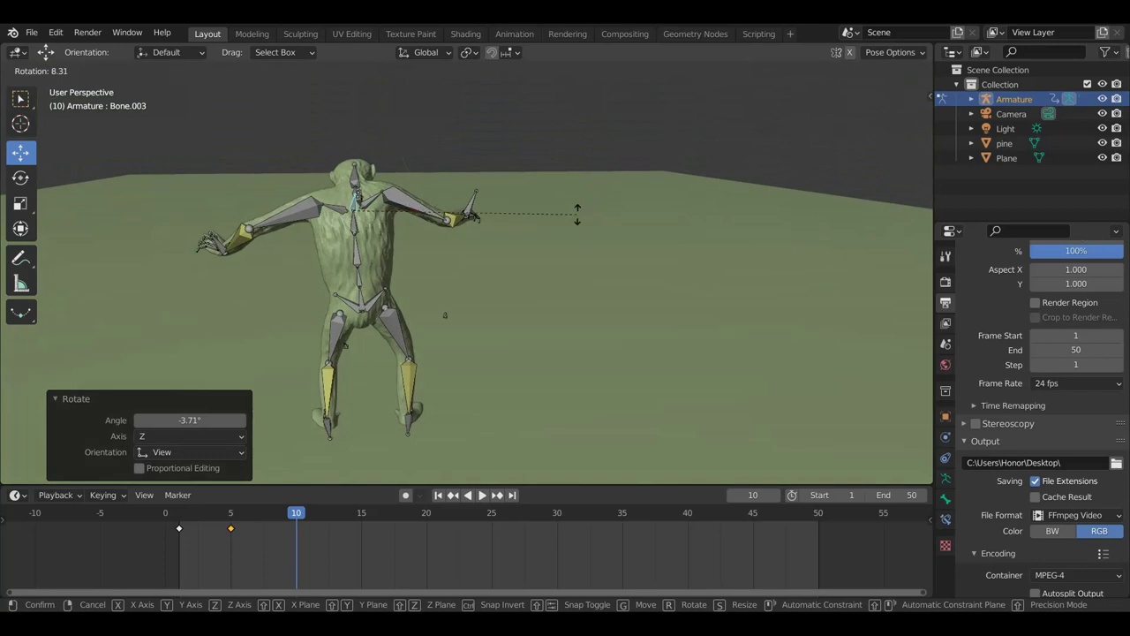
{"action": "left_click", "coordinate": [574, 217]}
{"action": "mouse_move", "coordinate": [574, 221]}
{"action": "middle_mouse_down"}
{"action": "mouse_move", "coordinate": [593, 312]}
{"action": "mouse_move", "coordinate": [669, 253]}
{"action": "mouse_move", "coordinate": [769, 212]}
{"action": "mouse_move", "coordinate": [821, 204]}
{"action": "mouse_move", "coordinate": [817, 216]}
{"action": "middle_mouse_up"}
{"action": "key", "text": "r"}
{"action": "left_click", "coordinate": [590, 282]}
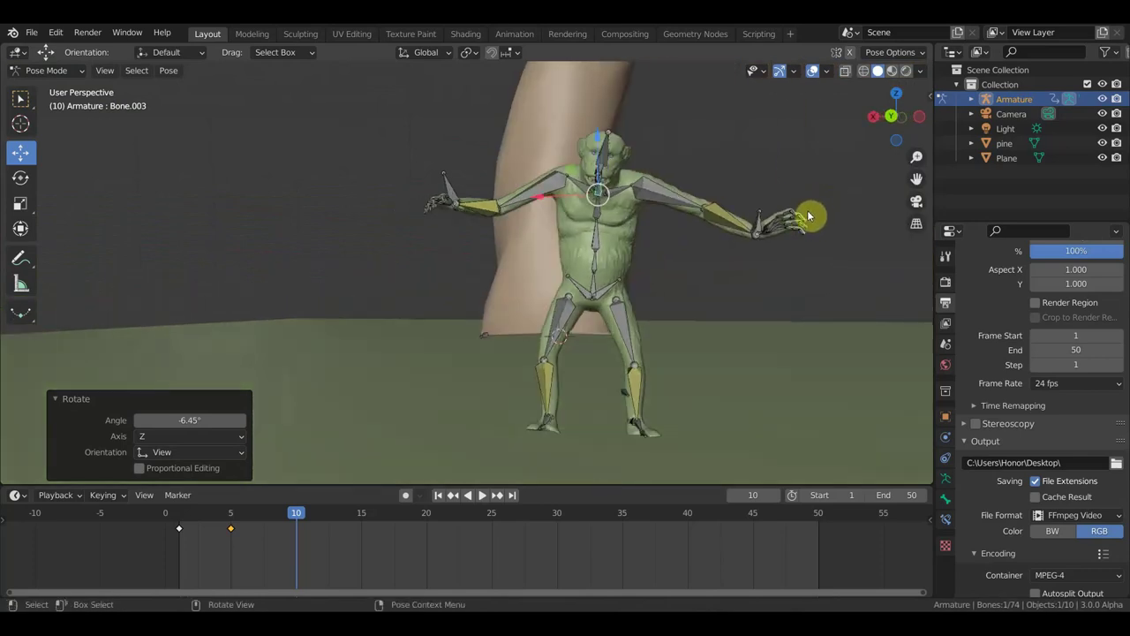
{"action": "key", "text": "r"}
{"action": "left_click", "coordinate": [697, 209]}
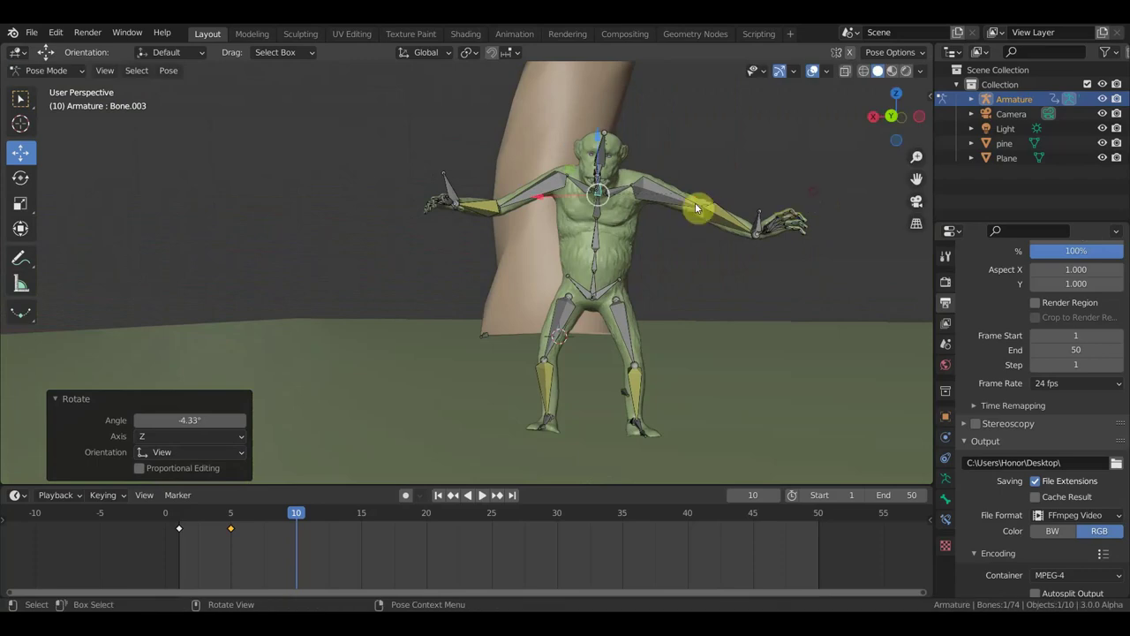
{"action": "mouse_move", "coordinate": [641, 239]}
{"action": "middle_mouse_down"}
{"action": "mouse_move", "coordinate": [781, 287]}
{"action": "mouse_move", "coordinate": [656, 280]}
{"action": "middle_mouse_up"}
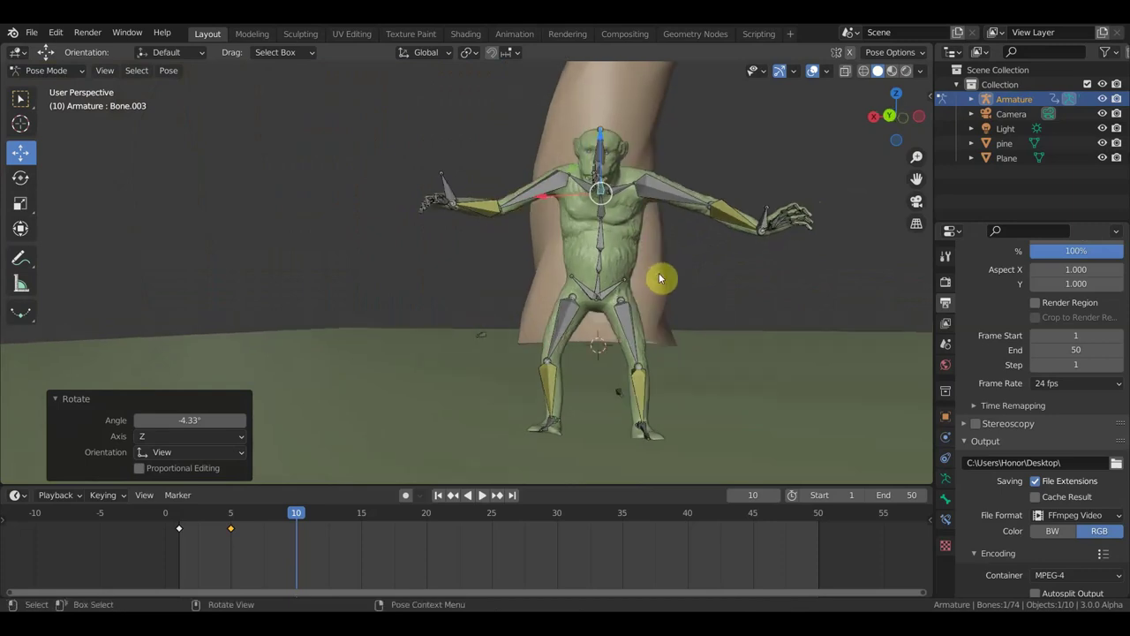
{"action": "mouse_move", "coordinate": [646, 303]}
{"action": "middle_mouse_down"}
{"action": "mouse_move", "coordinate": [656, 221]}
{"action": "mouse_move", "coordinate": [845, 239]}
{"action": "middle_mouse_up"}
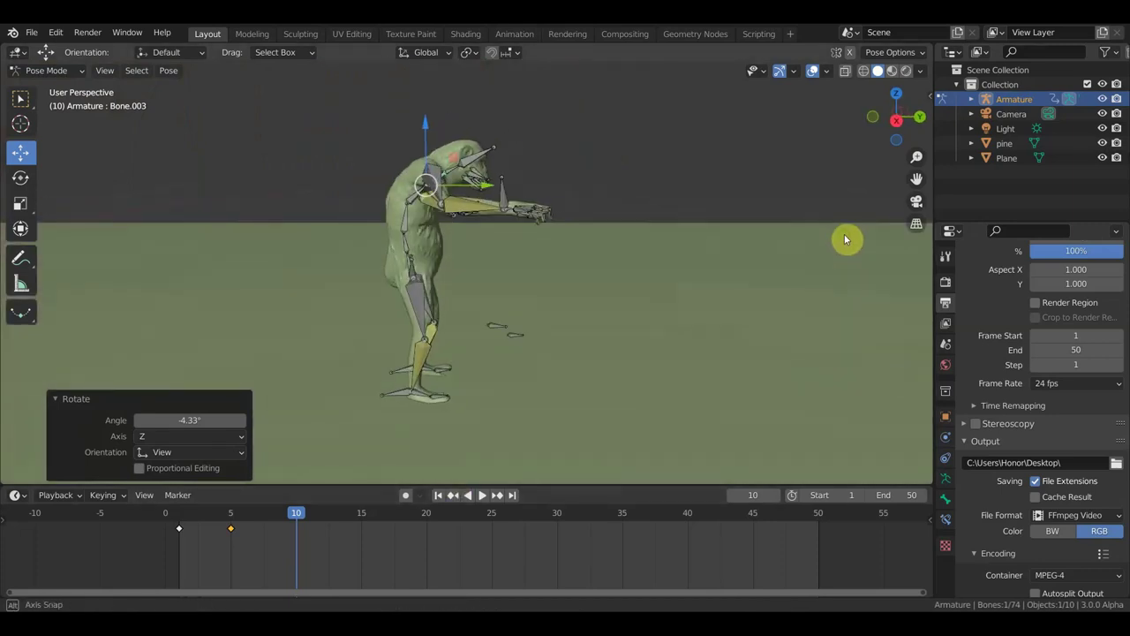
Rotate the upper back, chest and neck bones forward, Bone.005 8.91° and Bone.002 28.2°
{"action": "left_click", "coordinate": [410, 212]}
{"action": "key", "text": "r"}
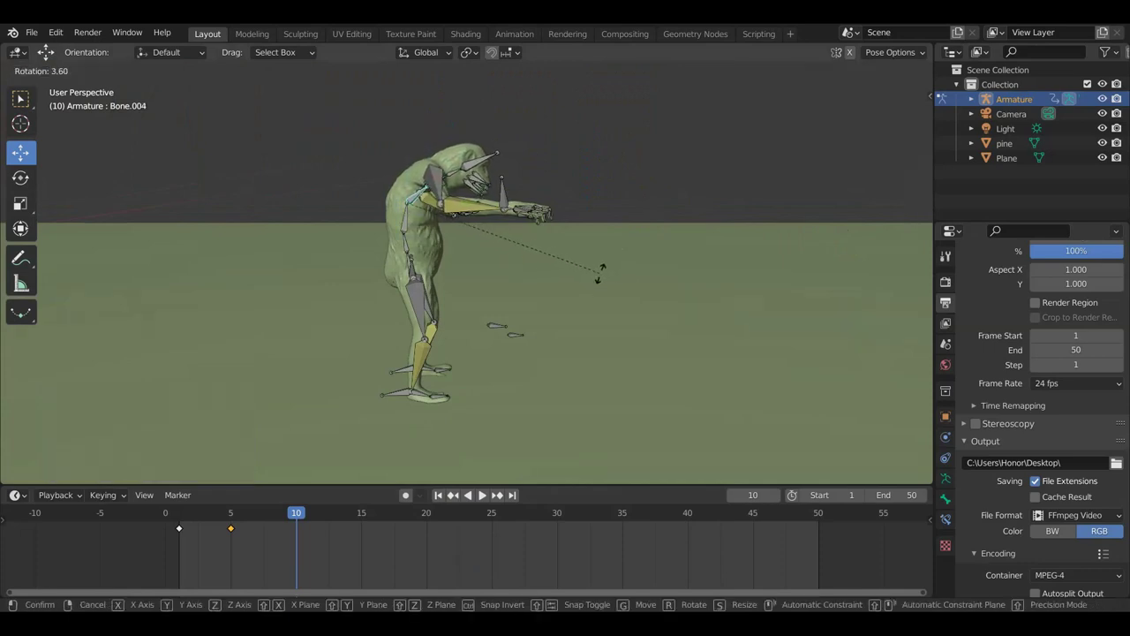
{"action": "left_click", "coordinate": [600, 272]}
{"action": "left_click", "coordinate": [425, 223]}
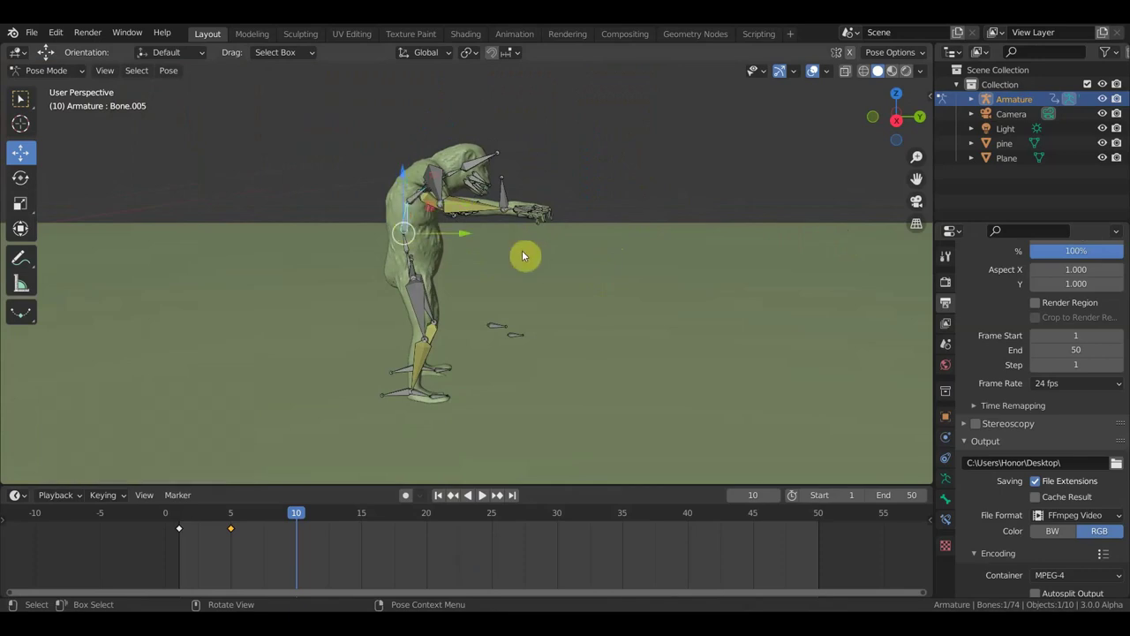
{"action": "key", "text": "r"}
{"action": "left_click", "coordinate": [521, 276]}
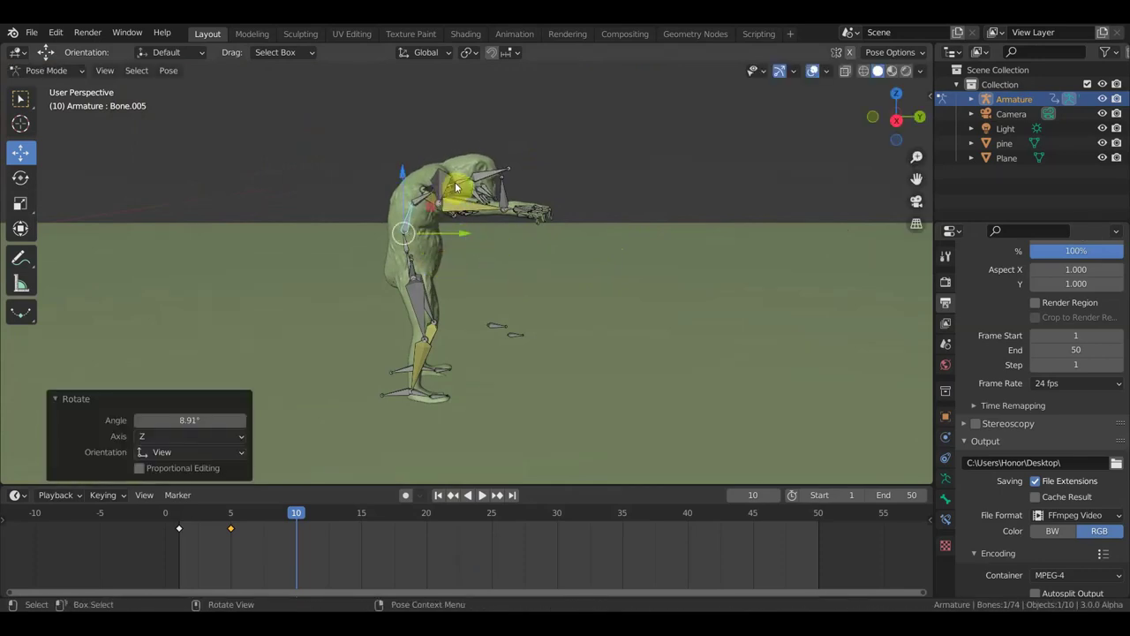
{"action": "left_click", "coordinate": [595, 213]}
{"action": "key", "text": "r"}
{"action": "left_click", "coordinate": [560, 278]}
Raise the left hand bone Bone.068 outward and rotate it 81.8°
{"action": "middle_click_drag", "start_coordinate": [560, 278], "coordinate": [350, 277]}
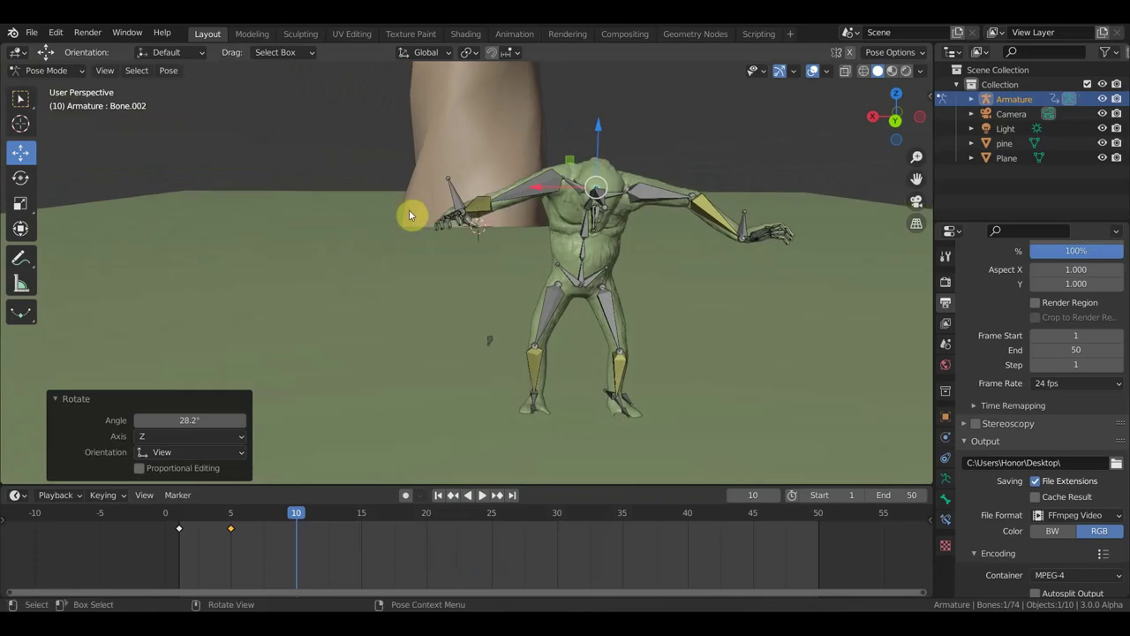
{"action": "left_click", "coordinate": [505, 203]}
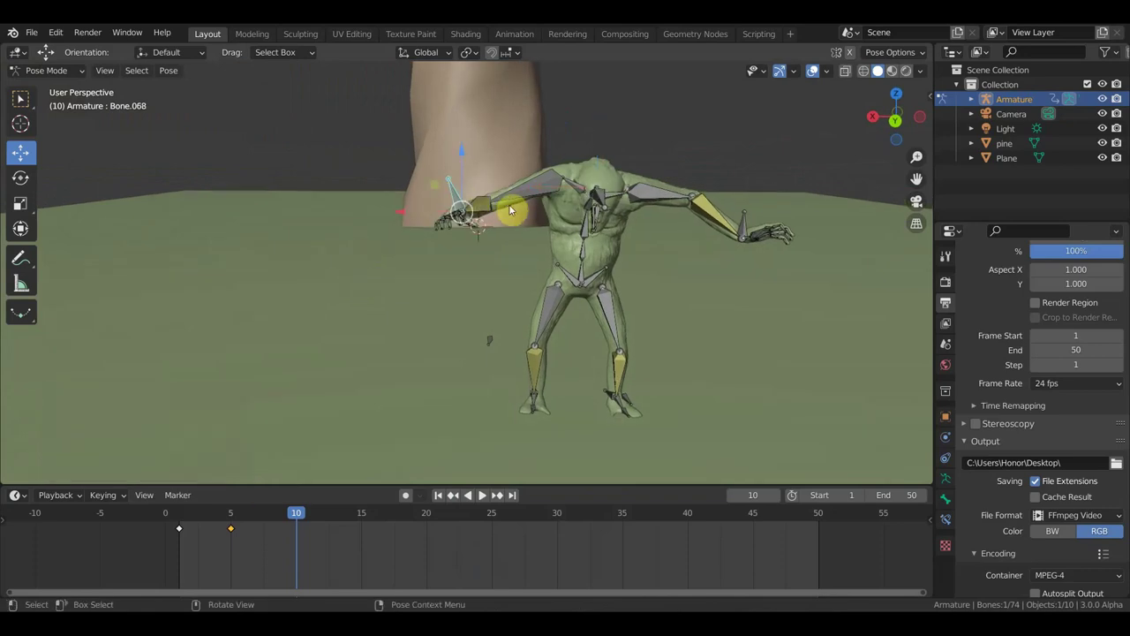
{"action": "key", "text": "g"}
{"action": "left_click", "coordinate": [511, 234]}
{"action": "key", "text": "g"}
{"action": "left_click", "coordinate": [502, 236]}
{"action": "mouse_move", "coordinate": [503, 235]}
{"action": "middle_mouse_down"}
{"action": "mouse_move", "coordinate": [464, 332]}
{"action": "mouse_move", "coordinate": [498, 334]}
{"action": "middle_mouse_up"}
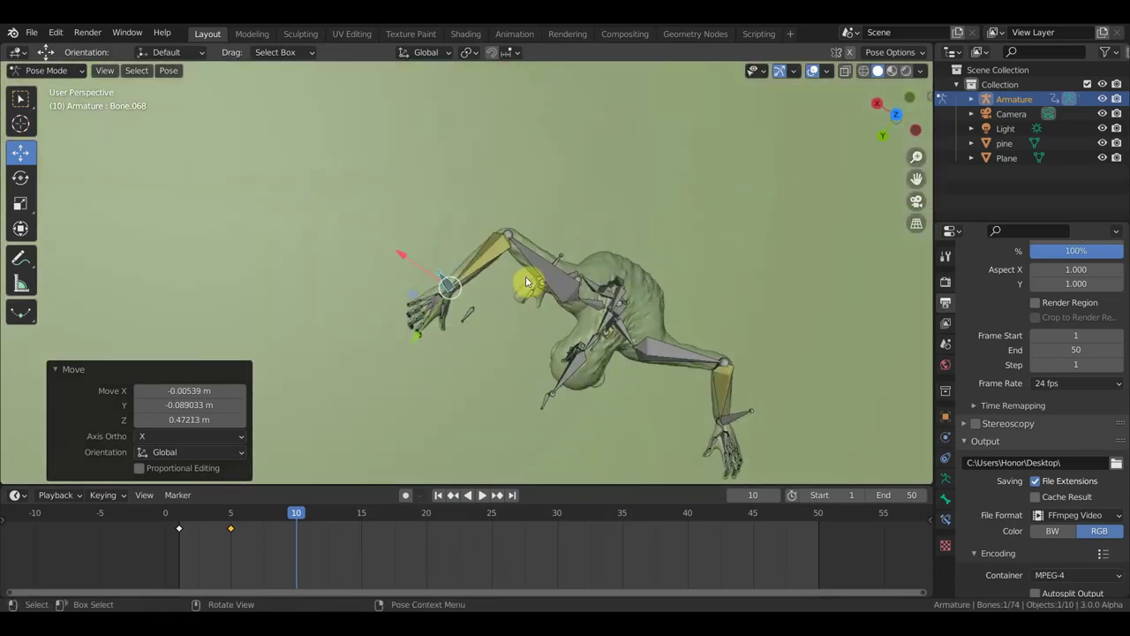
{"action": "key", "text": "g"}
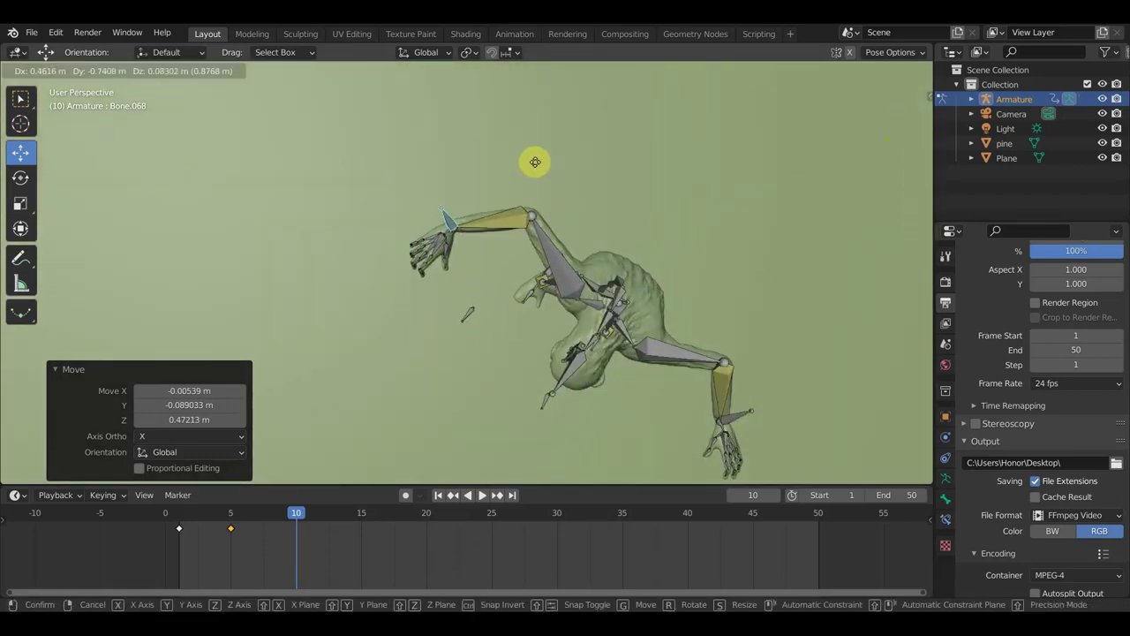
{"action": "left_click", "coordinate": [540, 147]}
{"action": "key", "text": "r"}
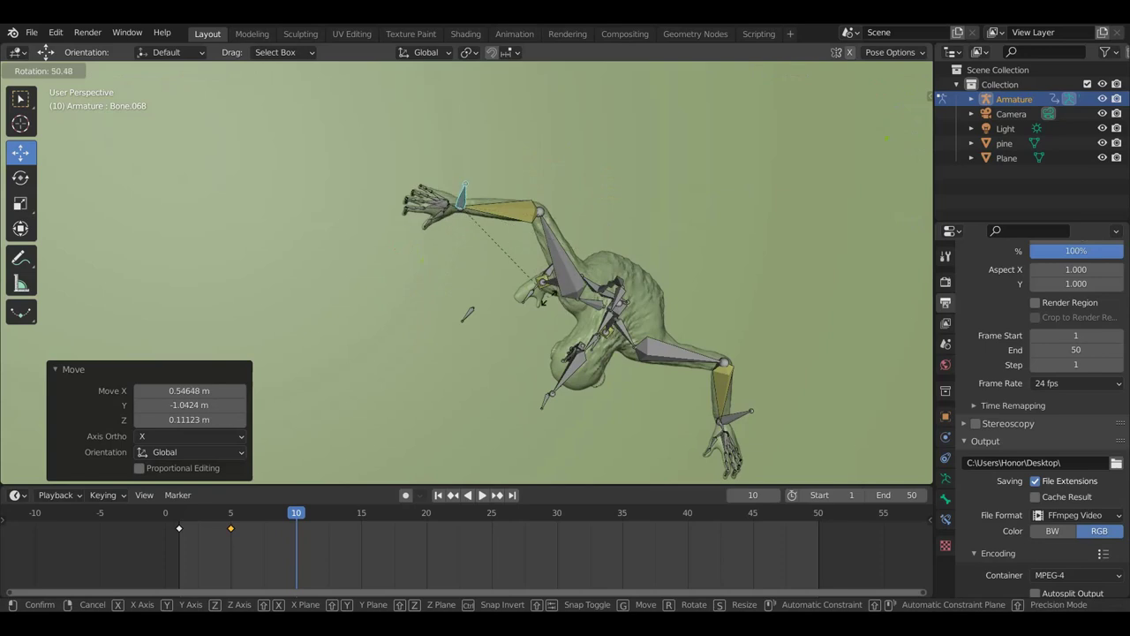
{"action": "left_click", "coordinate": [481, 305]}
Raise the right hand bone Bone.032 outward and rotate it -44.5° about Z
{"action": "scroll", "coordinate": [598, 352], "scroll_direction": "down", "scroll_amount": 2}
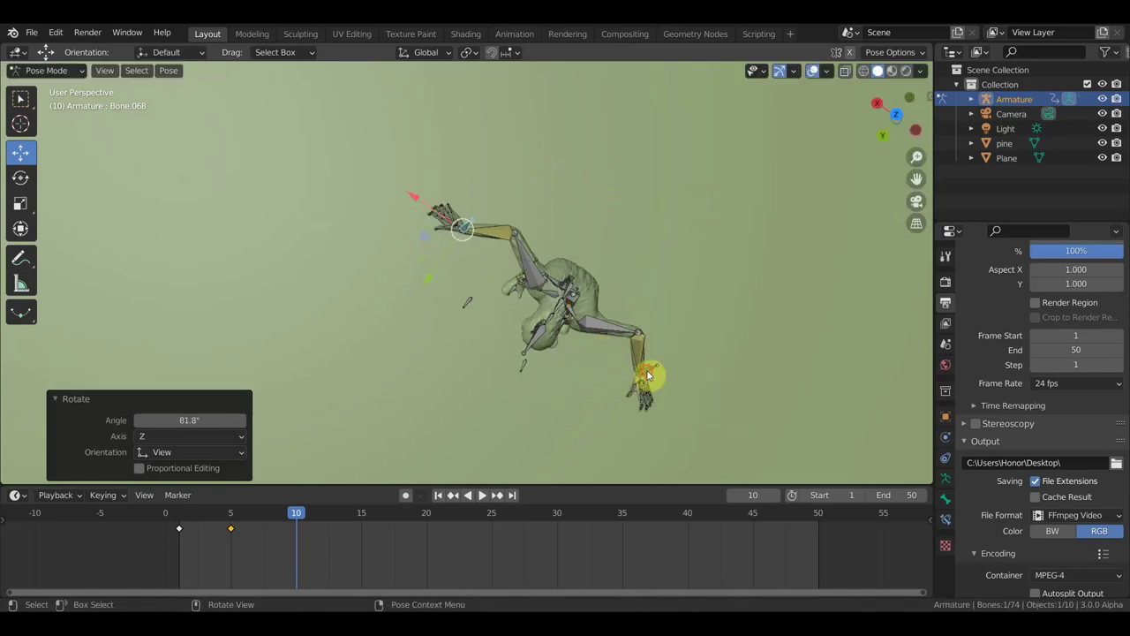
{"action": "left_click", "coordinate": [646, 398]}
{"action": "mouse_move", "coordinate": [645, 398]}
{"action": "middle_mouse_down"}
{"action": "mouse_move", "coordinate": [712, 315]}
{"action": "mouse_move", "coordinate": [711, 252]}
{"action": "middle_mouse_up"}
{"action": "key", "text": "g"}
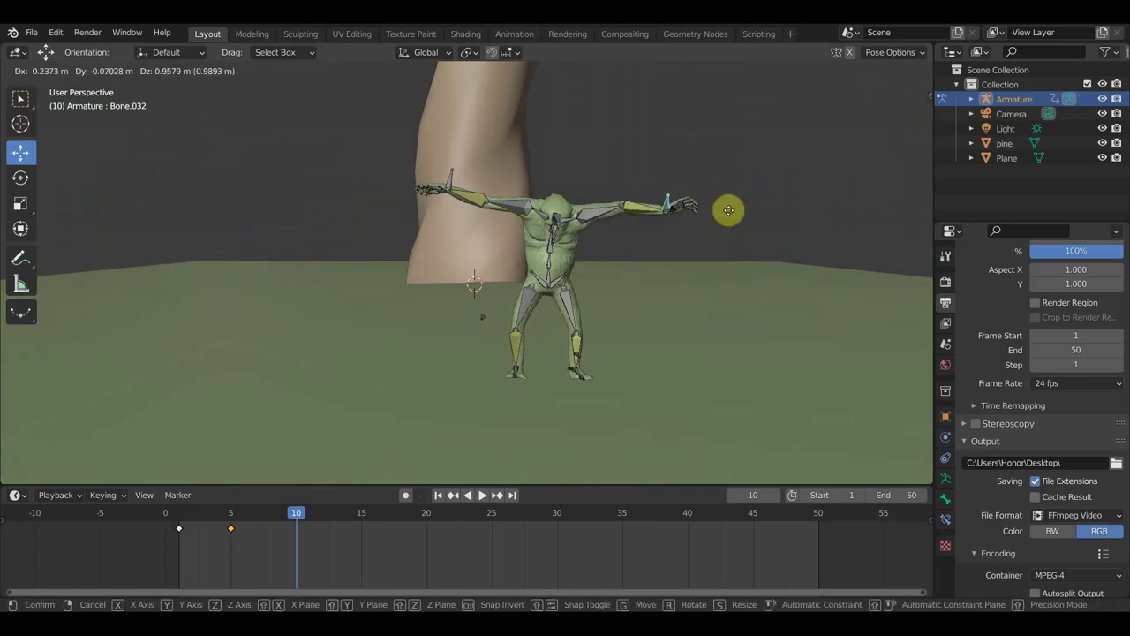
{"action": "left_click", "coordinate": [724, 203]}
{"action": "mouse_move", "coordinate": [721, 206]}
{"action": "middle_mouse_down"}
{"action": "mouse_move", "coordinate": [656, 303]}
{"action": "mouse_move", "coordinate": [570, 344]}
{"action": "mouse_move", "coordinate": [594, 362]}
{"action": "mouse_move", "coordinate": [588, 386]}
{"action": "middle_mouse_up"}
{"action": "key", "text": "g"}
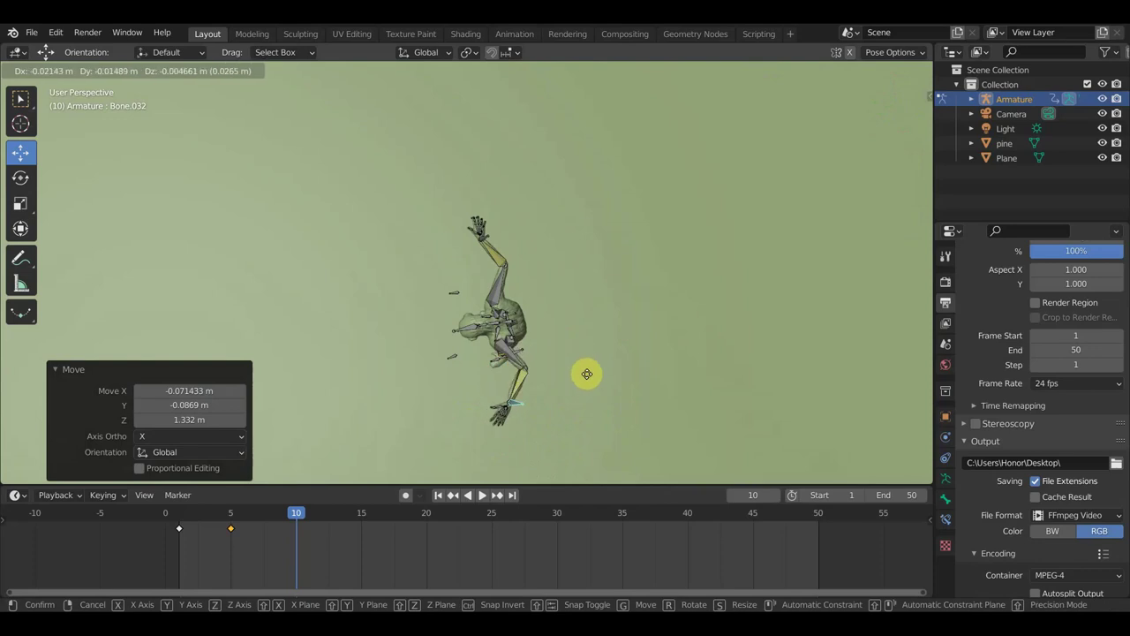
{"action": "left_click", "coordinate": [588, 386]}
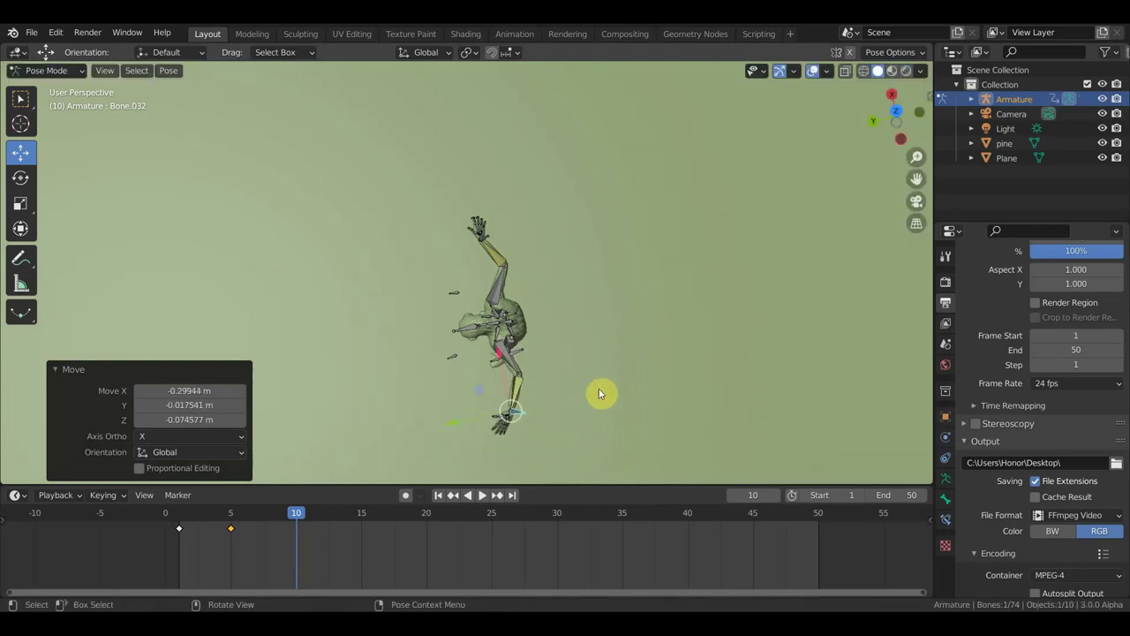
{"action": "key", "text": "r"}
{"action": "left_click", "coordinate": [558, 325]}
Give the creature's central root bone a small rotation
{"action": "mouse_move", "coordinate": [557, 326]}
{"action": "middle_mouse_down"}
{"action": "mouse_move", "coordinate": [738, 226]}
{"action": "mouse_move", "coordinate": [697, 212]}
{"action": "middle_mouse_up"}
{"action": "scroll", "coordinate": [697, 212], "scroll_direction": "up", "scroll_amount": 4}
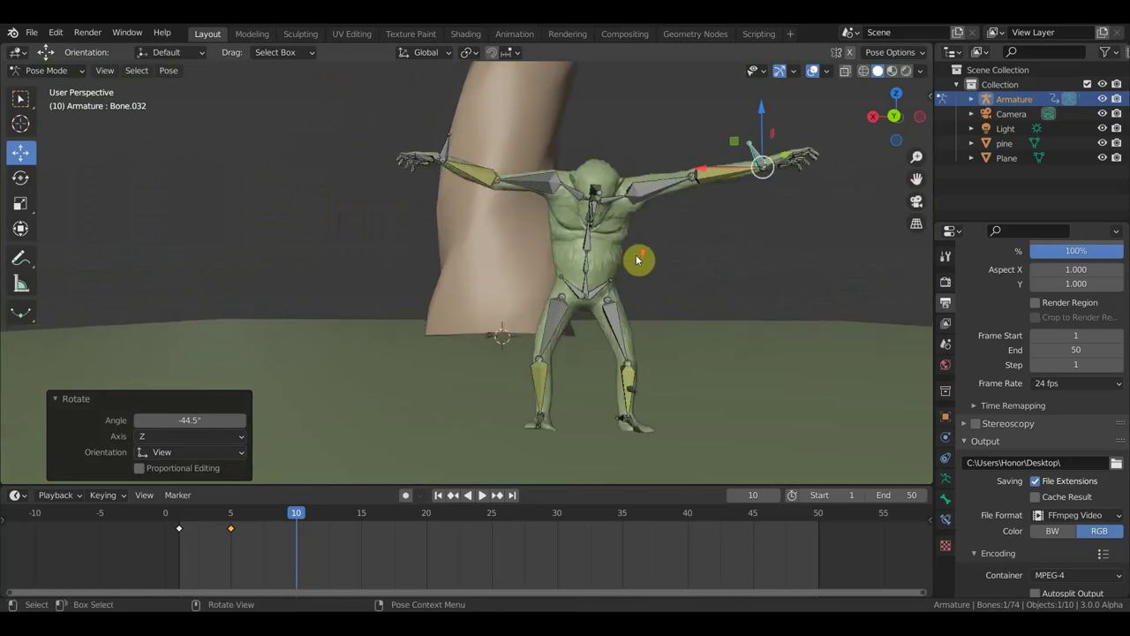
{"action": "middle_click_drag", "start_coordinate": [632, 258], "coordinate": [598, 278]}
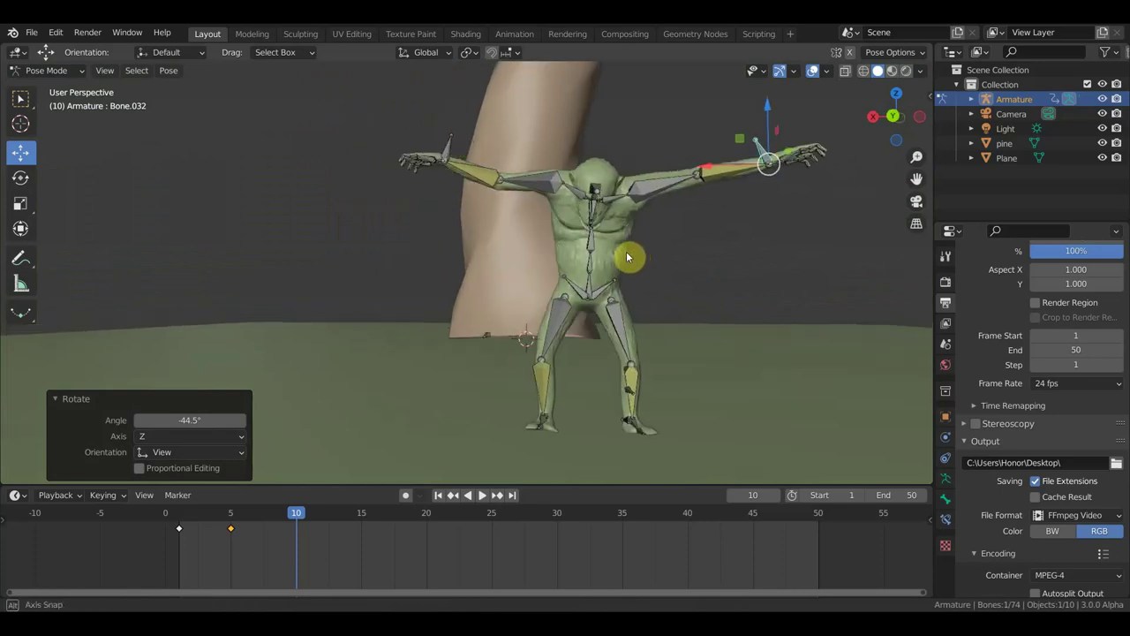
{"action": "left_click", "coordinate": [593, 285]}
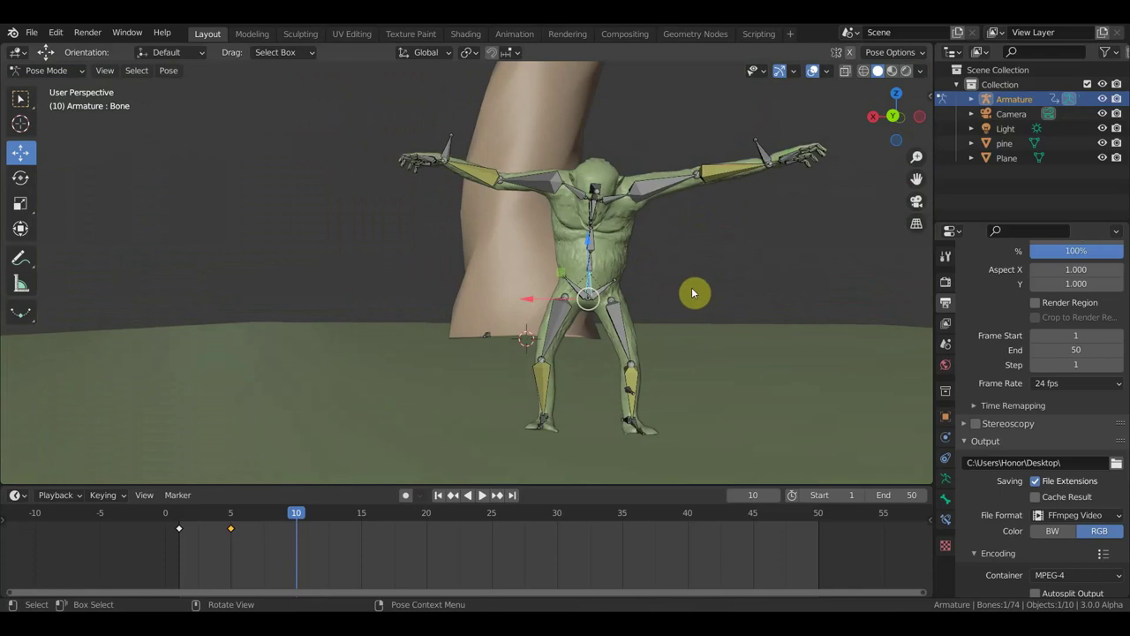
{"action": "key", "text": "r"}
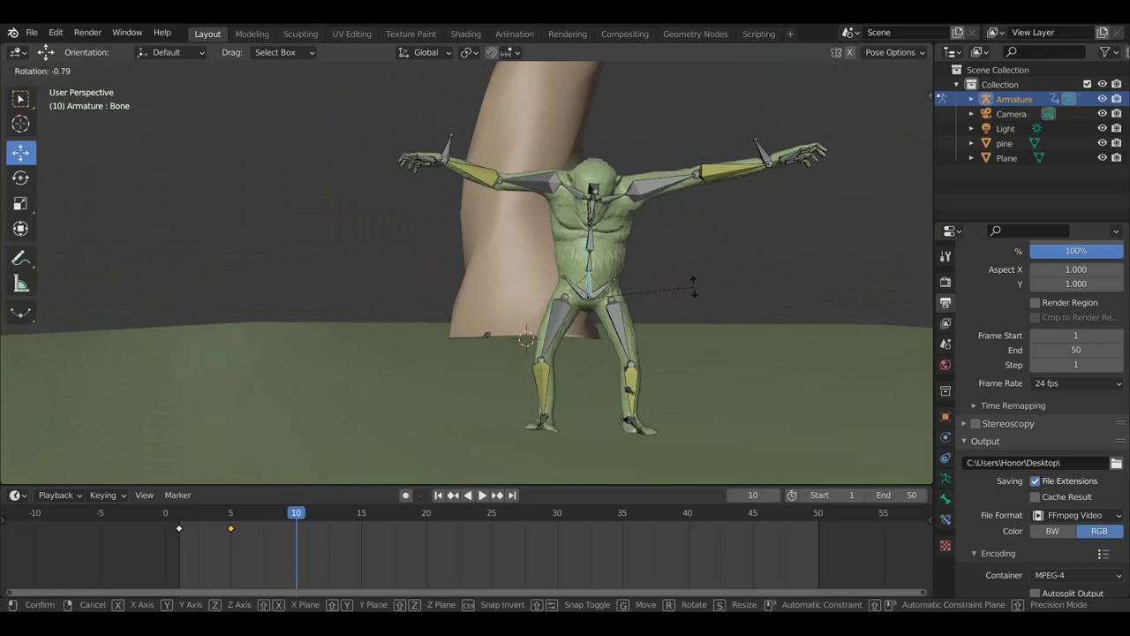
{"action": "left_click", "coordinate": [692, 288]}
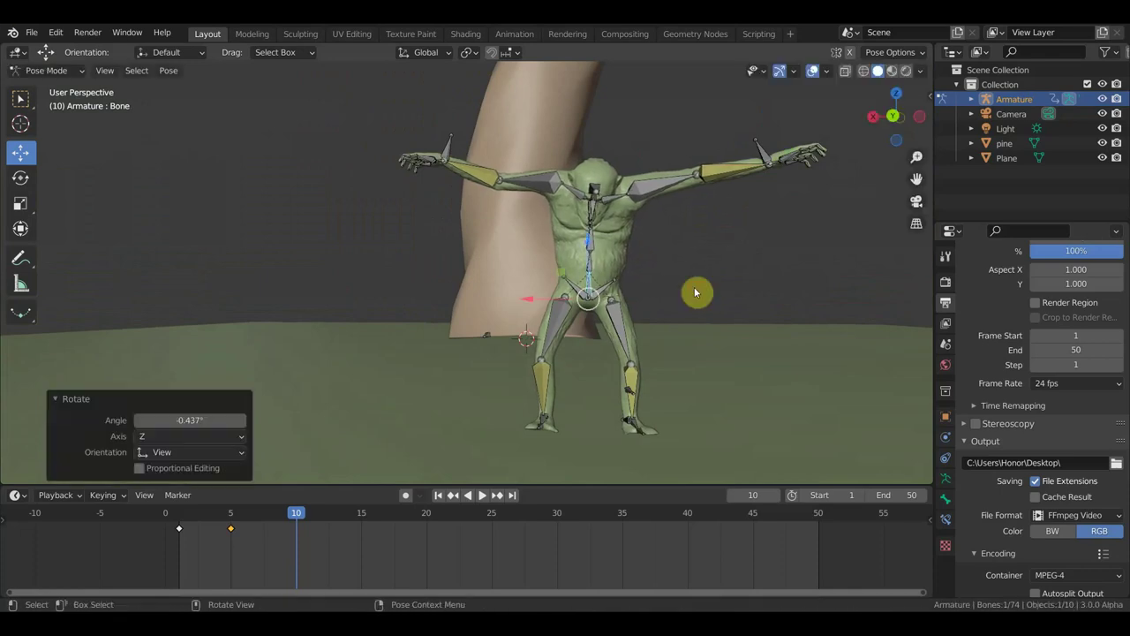
Move hand bones Bone.068 by 0.14059 m and Bone.032 by 0.21033 m along X
{"action": "left_click", "coordinate": [746, 159]}
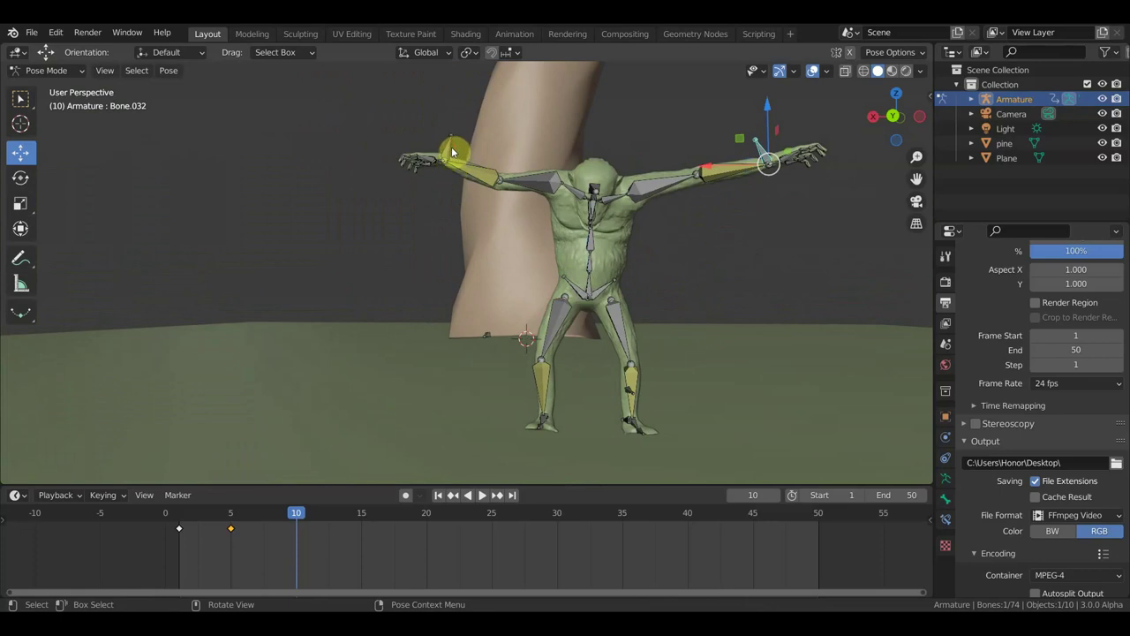
{"action": "left_click", "coordinate": [451, 152]}
{"action": "key", "text": "g"}
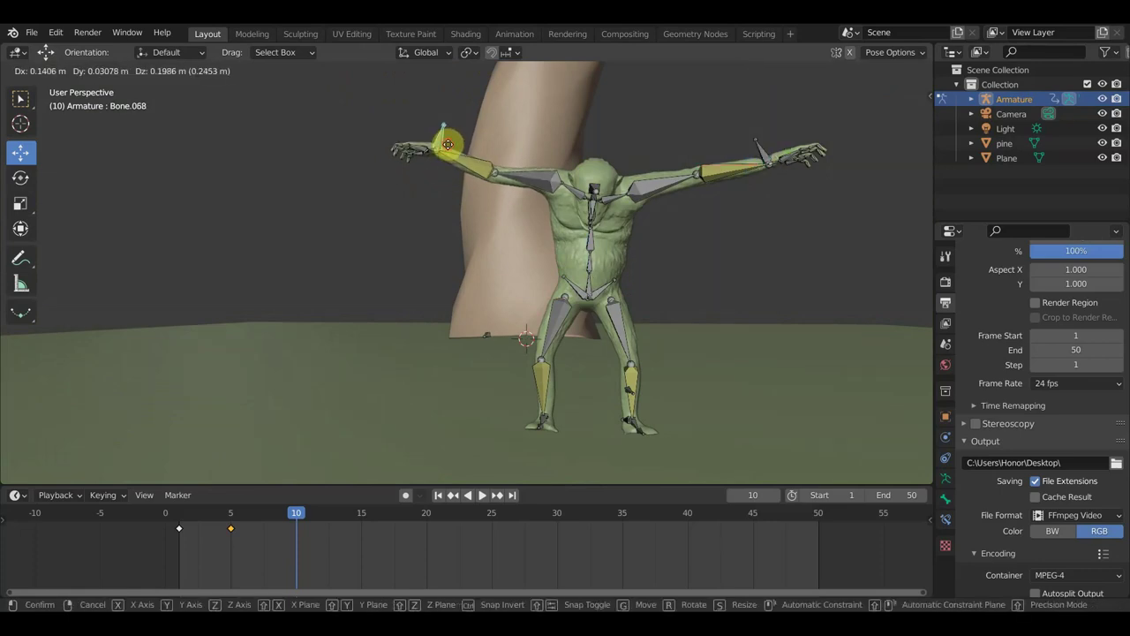
{"action": "left_click", "coordinate": [448, 144]}
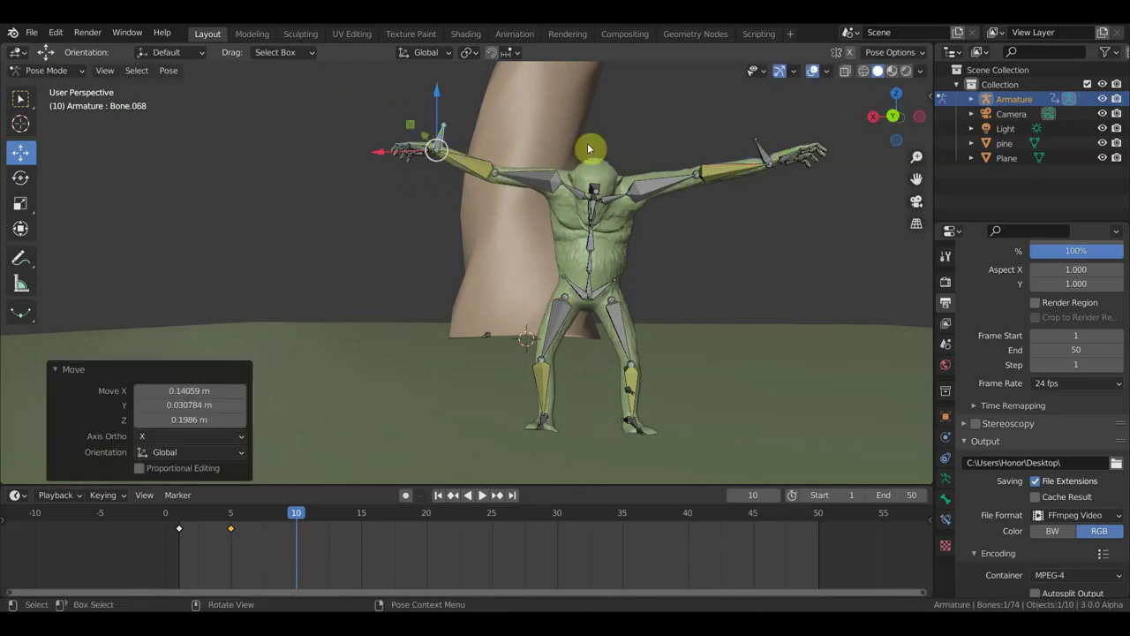
{"action": "left_click", "coordinate": [768, 154]}
{"action": "key", "text": "g"}
{"action": "left_click", "coordinate": [755, 150]}
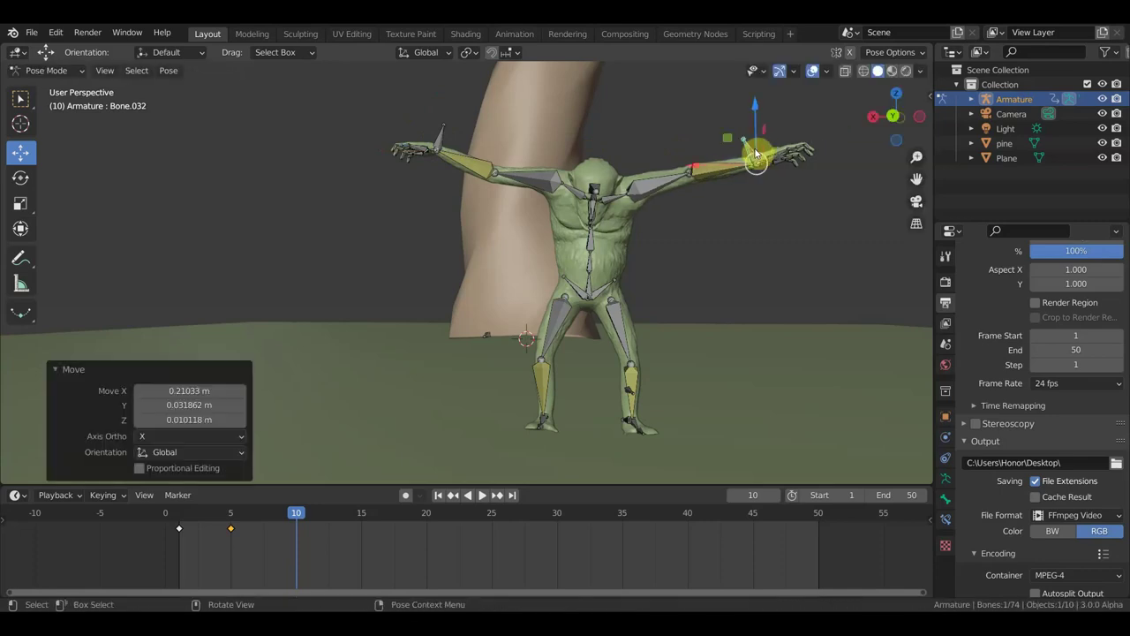
{"action": "mouse_move", "coordinate": [719, 245]}
{"action": "middle_mouse_down"}
{"action": "mouse_move", "coordinate": [601, 358]}
{"action": "mouse_move", "coordinate": [494, 383]}
{"action": "mouse_move", "coordinate": [420, 349]}
{"action": "mouse_move", "coordinate": [441, 312]}
{"action": "mouse_move", "coordinate": [415, 261]}
{"action": "middle_mouse_up"}
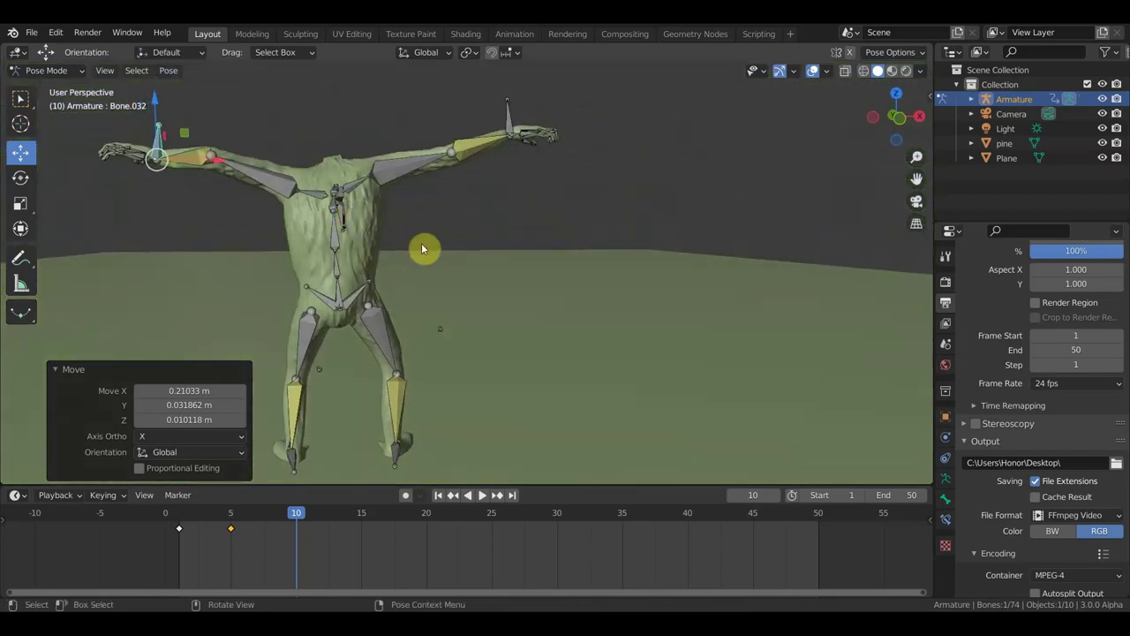
Rotate spine bone Bone.004 by 5.77° in front view
{"action": "left_click", "coordinate": [445, 253]}
{"action": "key", "text": "KP_1"}
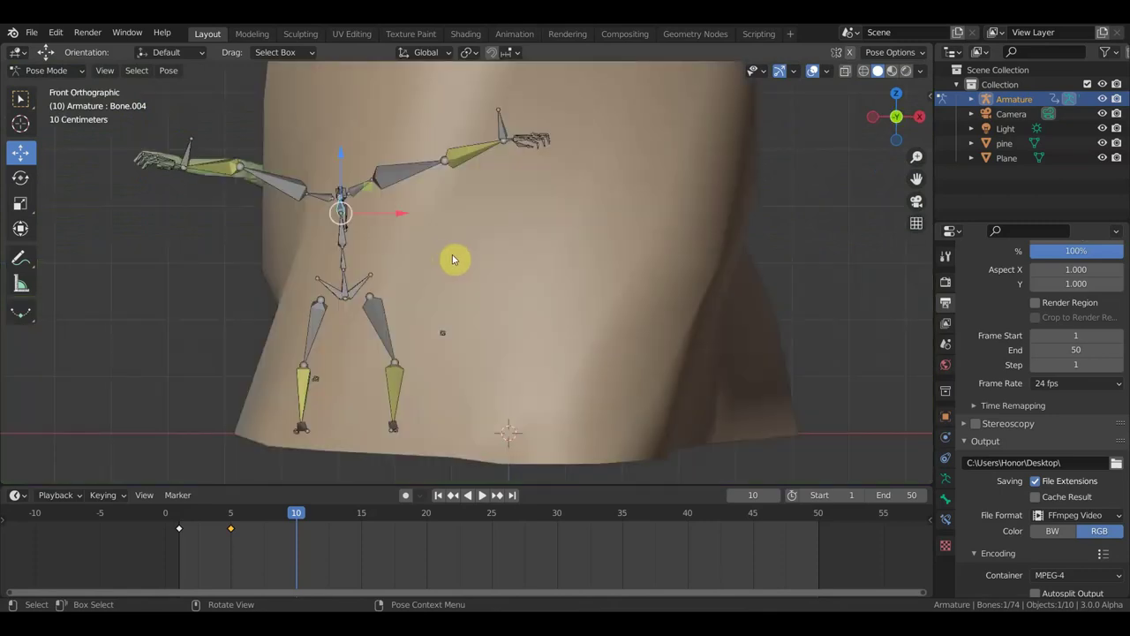
{"action": "key", "text": "r"}
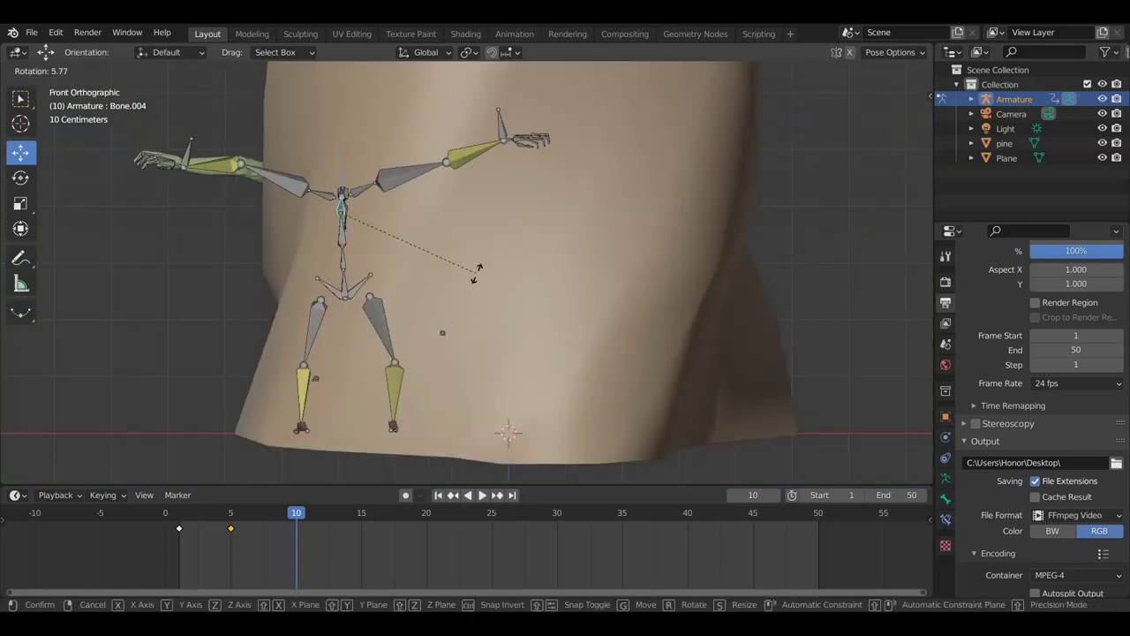
{"action": "left_click", "coordinate": [477, 274]}
{"action": "mouse_move", "coordinate": [476, 273]}
{"action": "middle_mouse_down"}
{"action": "mouse_move", "coordinate": [445, 306]}
{"action": "mouse_move", "coordinate": [766, 306]}
{"action": "middle_mouse_up"}
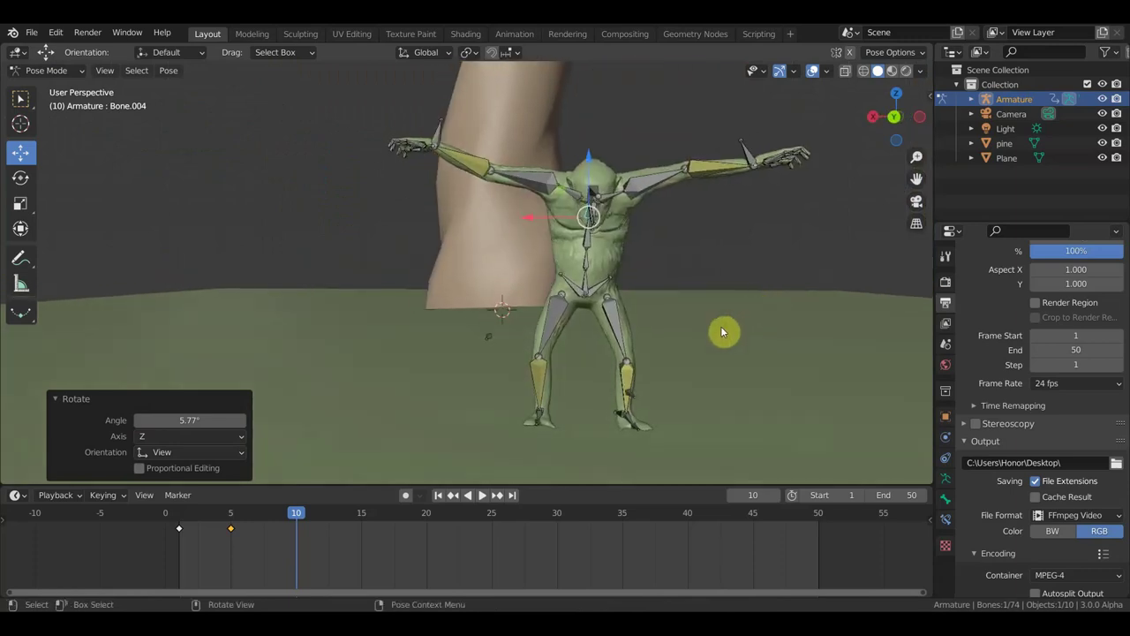
Insert Location & Rotation keyframes on all 74 bones at frame 10
{"action": "key", "text": "a"}
{"action": "key", "text": "i"}
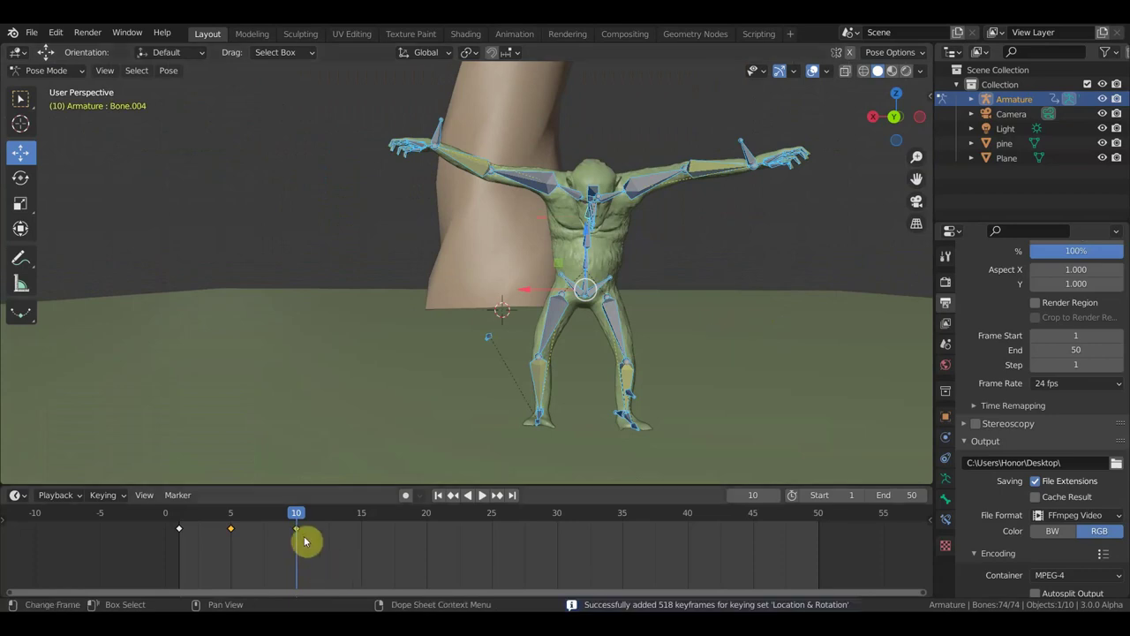
{"action": "mouse_move", "coordinate": [422, 396]}
{"action": "middle_mouse_down"}
{"action": "mouse_move", "coordinate": [604, 405]}
{"action": "mouse_move", "coordinate": [398, 306]}
{"action": "mouse_move", "coordinate": [379, 333]}
{"action": "mouse_move", "coordinate": [273, 303]}
{"action": "mouse_move", "coordinate": [419, 314]}
{"action": "middle_mouse_up"}
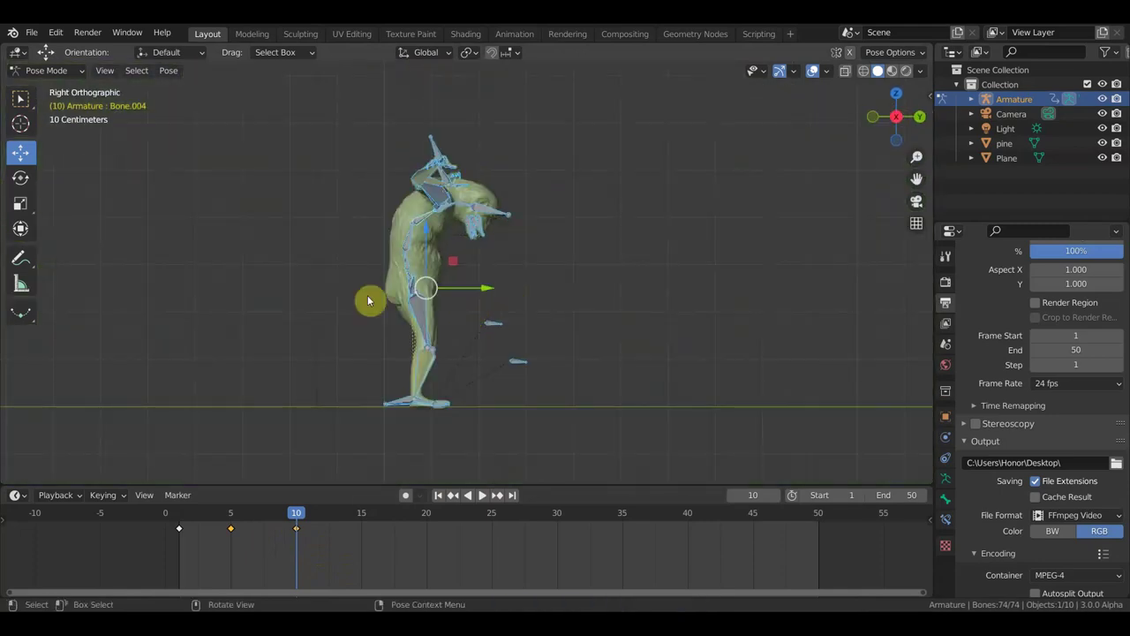
{"action": "mouse_move", "coordinate": [386, 280]}
{"action": "middle_mouse_down"}
{"action": "mouse_move", "coordinate": [416, 315]}
{"action": "mouse_move", "coordinate": [262, 320]}
{"action": "mouse_move", "coordinate": [467, 292]}
{"action": "mouse_move", "coordinate": [497, 302]}
{"action": "middle_mouse_up"}
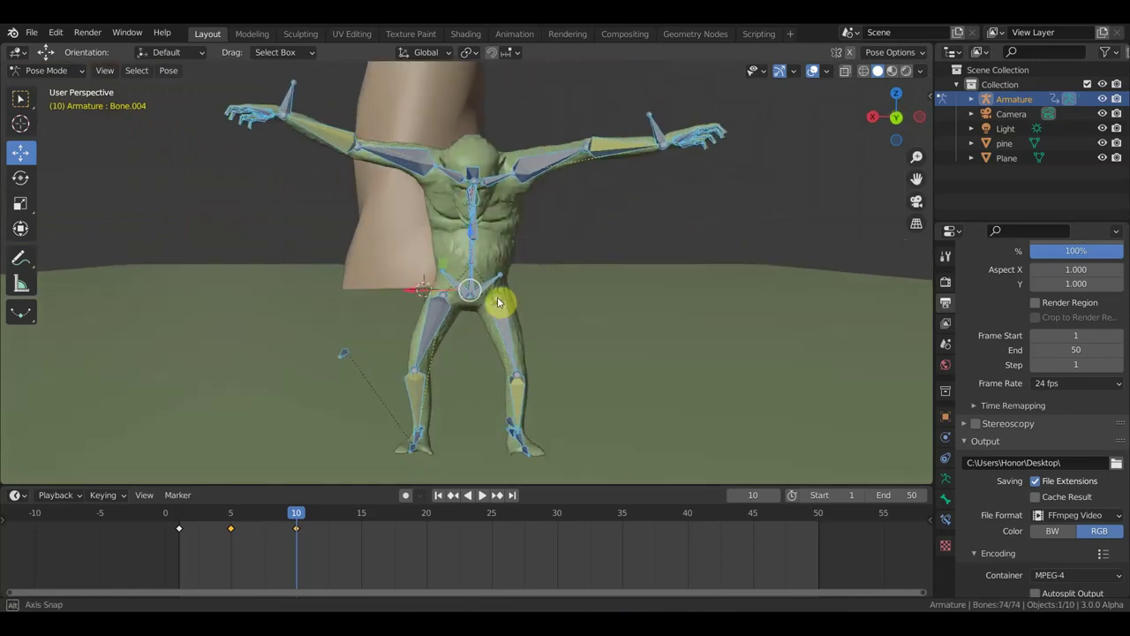
{"action": "scroll", "coordinate": [521, 366], "scroll_direction": "down", "scroll_amount": 2}
{"action": "mouse_move", "coordinate": [610, 258]}
{"action": "middle_mouse_down"}
{"action": "mouse_move", "coordinate": [469, 257]}
{"action": "mouse_move", "coordinate": [498, 256]}
{"action": "middle_mouse_up"}
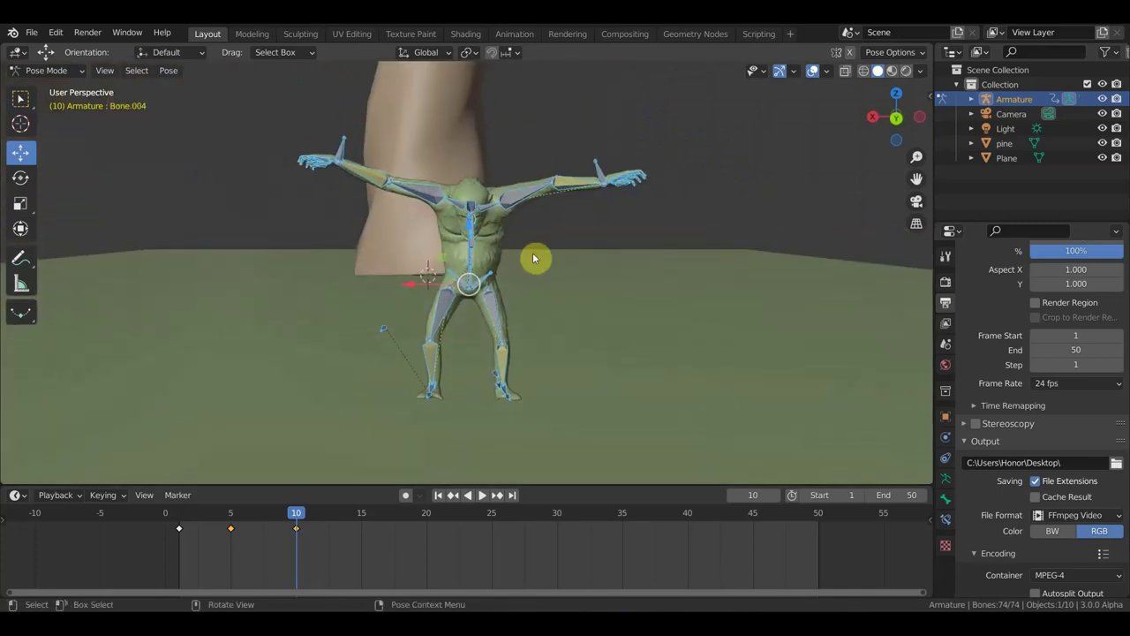
{"action": "scroll", "coordinate": [573, 283], "scroll_direction": "down", "scroll_amount": 1}
{"action": "scroll", "coordinate": [573, 283], "scroll_direction": "down", "scroll_amount": 1}
{"action": "scroll", "coordinate": [573, 284], "scroll_direction": "down", "scroll_amount": 1}
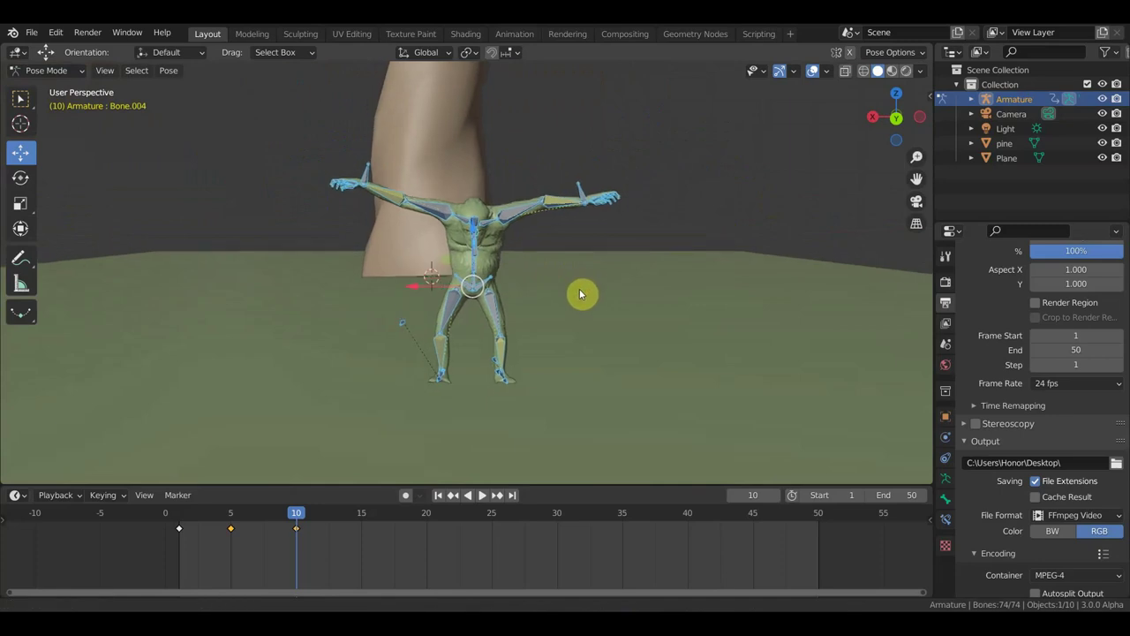
{"action": "middle_click_drag", "start_coordinate": [509, 374], "coordinate": [519, 372]}
{"action": "scroll", "coordinate": [518, 371], "scroll_direction": "up", "scroll_amount": 1}
{"action": "scroll", "coordinate": [518, 372], "scroll_direction": "up", "scroll_amount": 1}
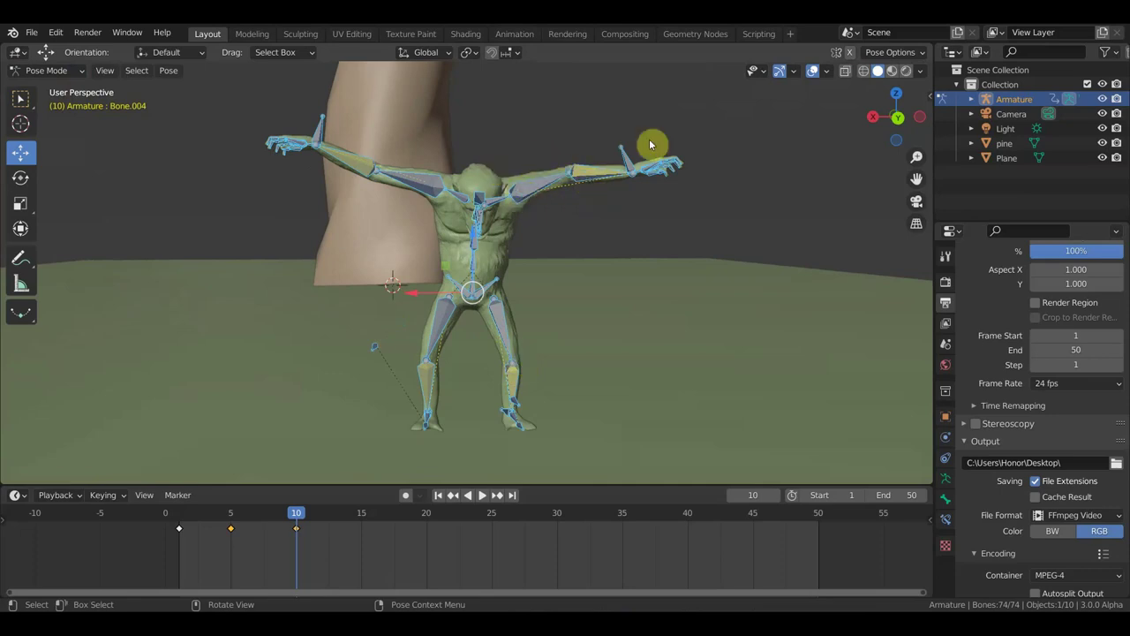
{"action": "middle_click_drag", "start_coordinate": [641, 268], "coordinate": [611, 277]}
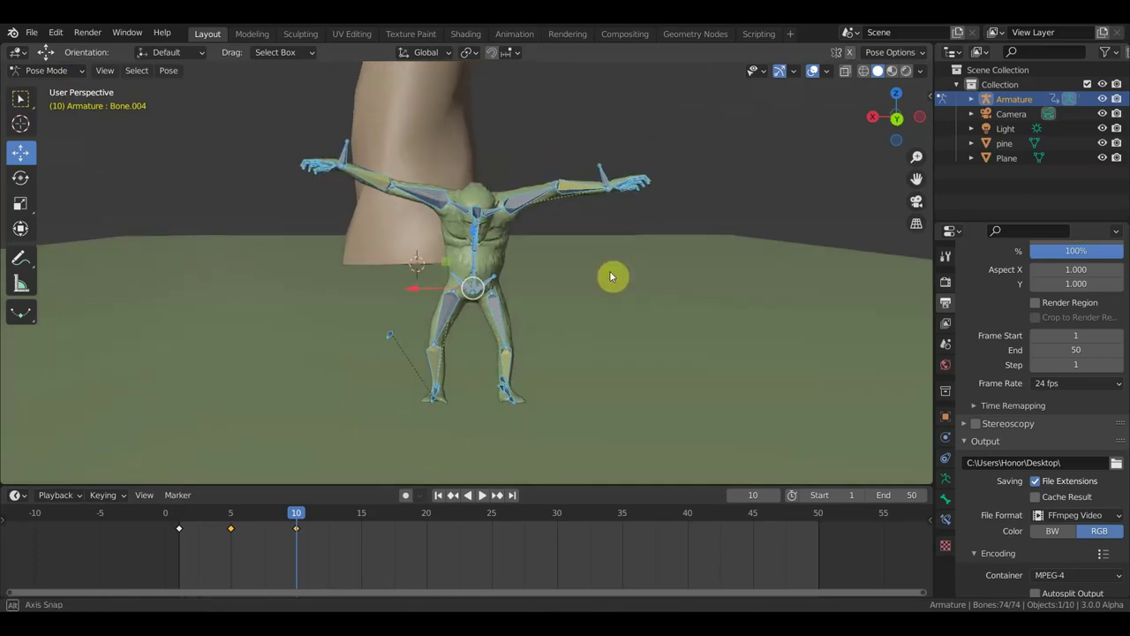
{"action": "mouse_move", "coordinate": [579, 320]}
{"action": "middle_mouse_down"}
{"action": "mouse_move", "coordinate": [872, 314]}
{"action": "mouse_move", "coordinate": [681, 303]}
{"action": "mouse_move", "coordinate": [736, 303]}
{"action": "mouse_move", "coordinate": [717, 302]}
{"action": "middle_mouse_up"}
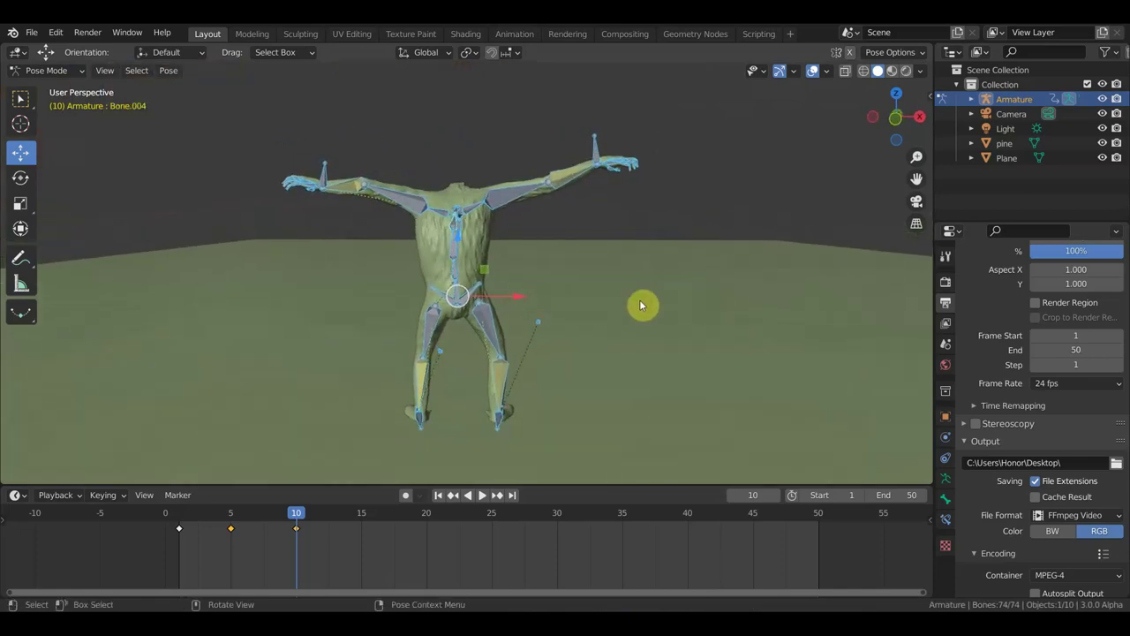
{"action": "mouse_move", "coordinate": [521, 321]}
{"action": "middle_mouse_down"}
{"action": "mouse_move", "coordinate": [716, 295]}
{"action": "mouse_move", "coordinate": [358, 315]}
{"action": "middle_mouse_up"}
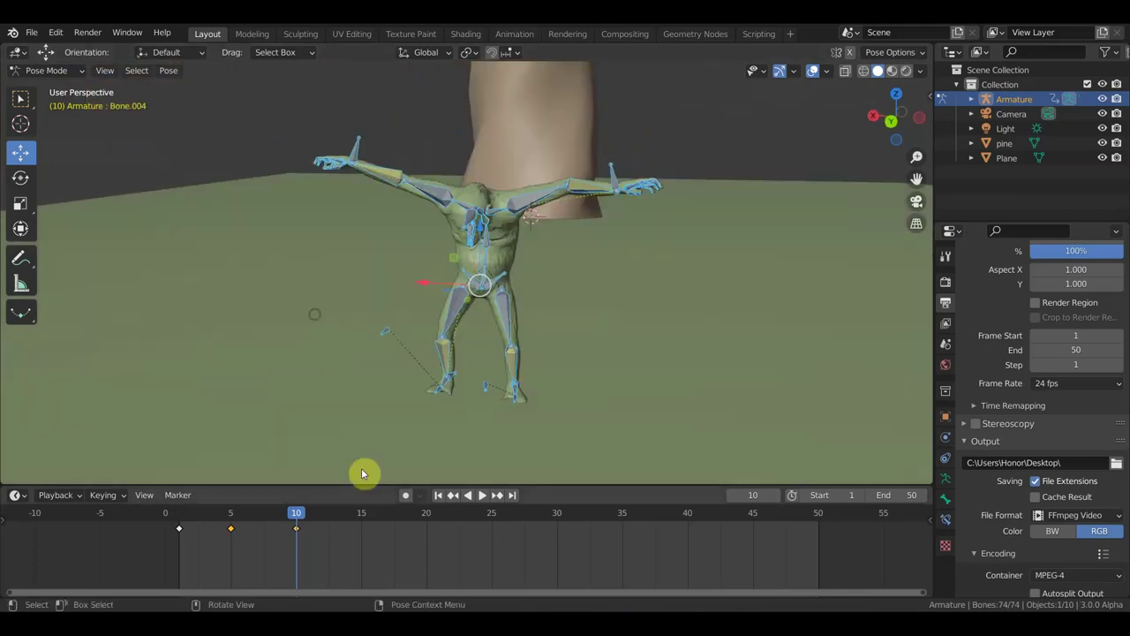
{"action": "left_click", "coordinate": [364, 527]}
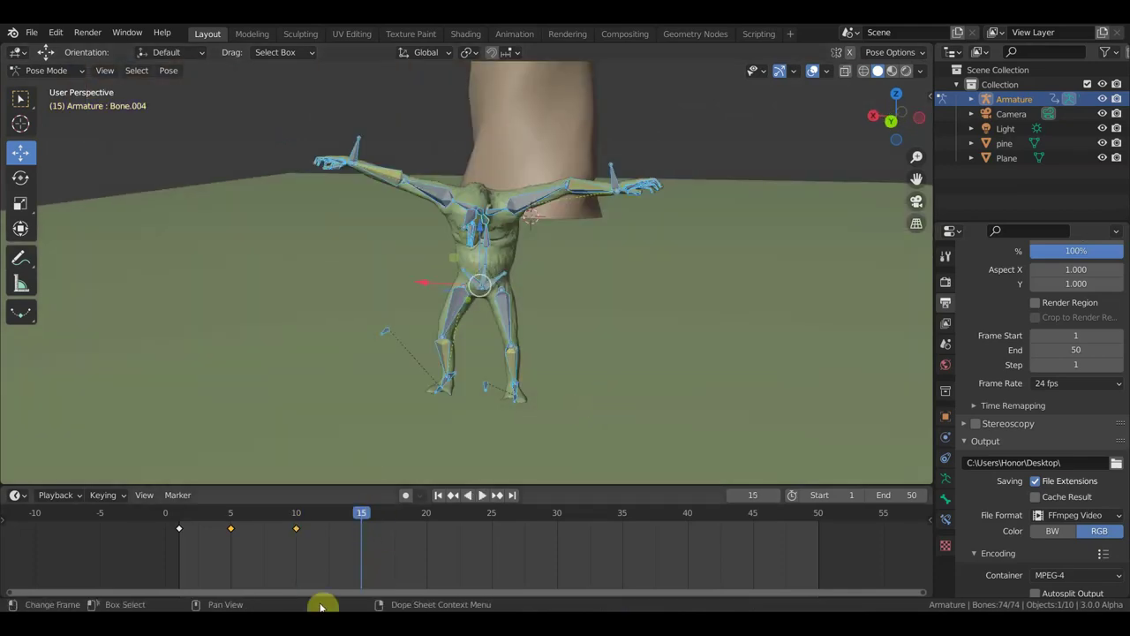
At frame 15, lower the root bone 1.175 m into a deep squat
{"action": "middle_click_drag", "start_coordinate": [566, 308], "coordinate": [577, 299]}
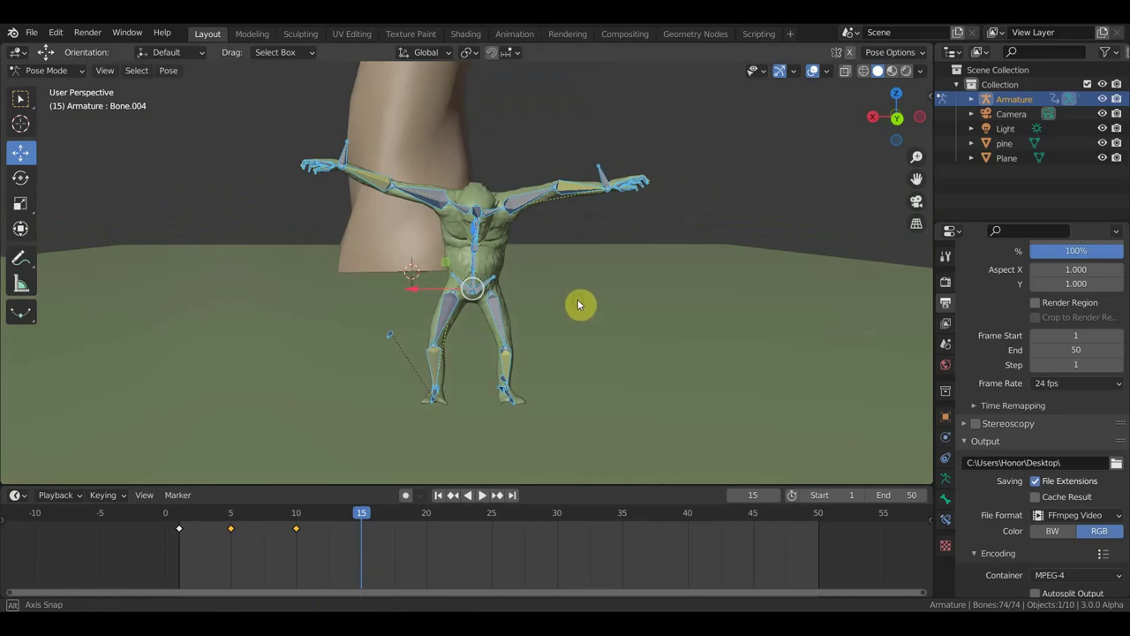
{"action": "left_click", "coordinate": [472, 285]}
{"action": "middle_click_drag", "start_coordinate": [513, 287], "coordinate": [512, 281]}
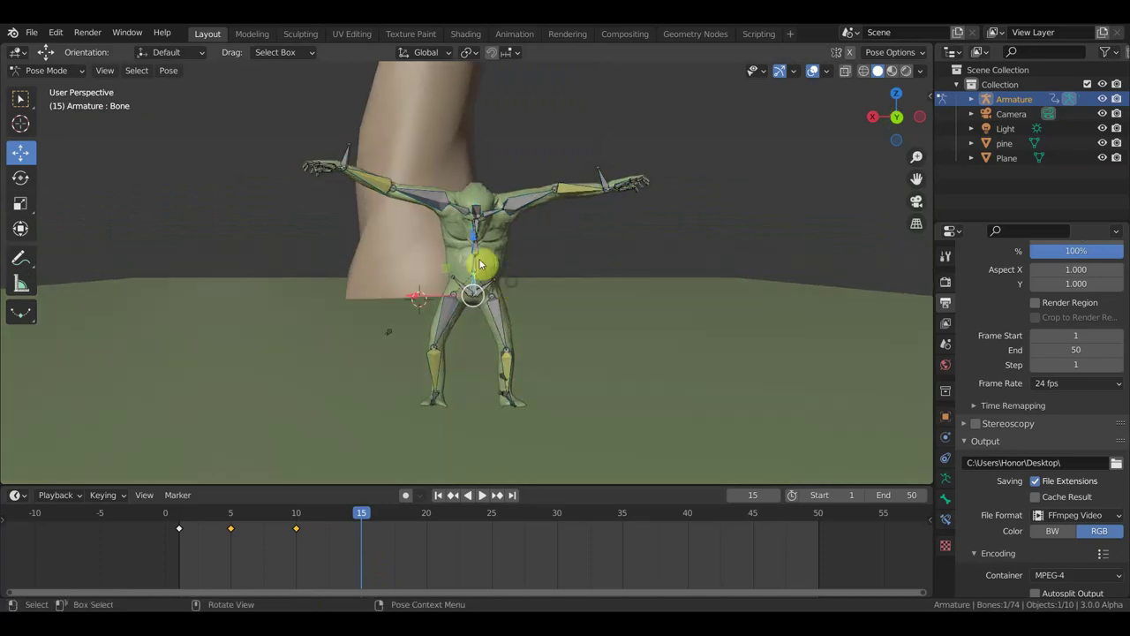
{"action": "left_click_drag", "start_coordinate": [474, 236], "coordinate": [473, 292]}
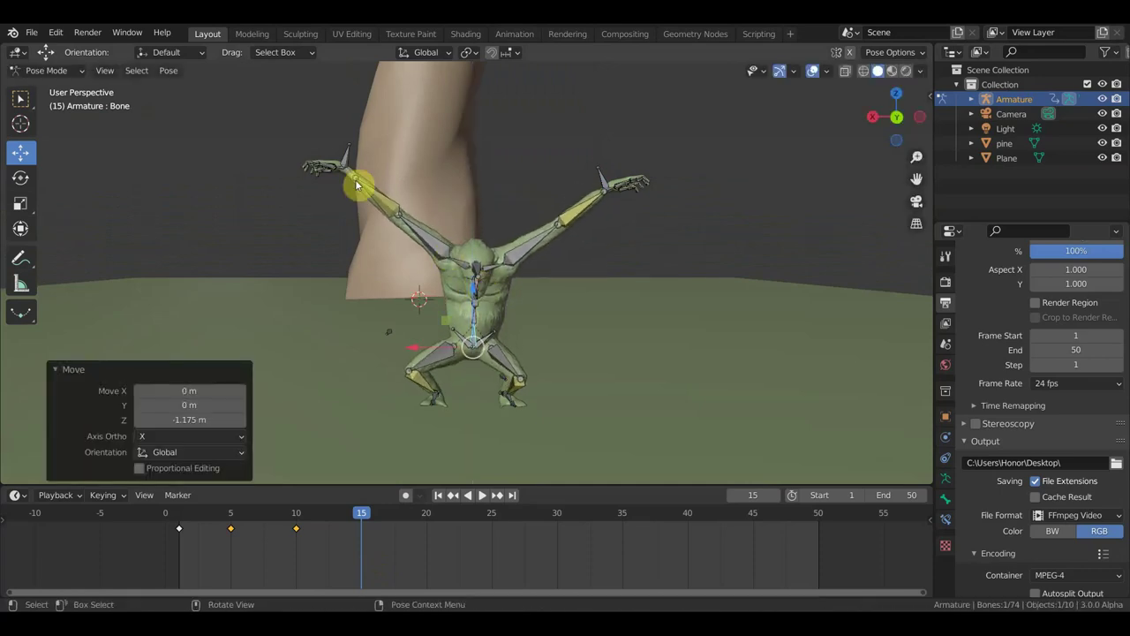
Drop the Bone.068 hand, rotate it -116° and tuck it beside the body
{"action": "left_click_drag", "start_coordinate": [347, 162], "coordinate": [411, 333]}
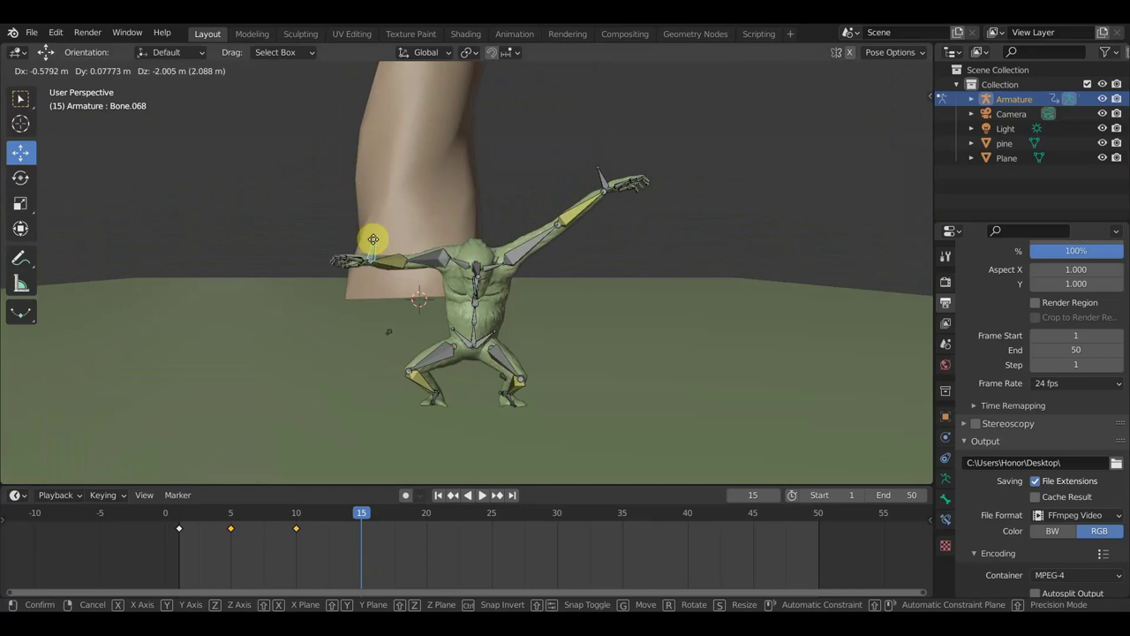
{"action": "mouse_move", "coordinate": [412, 333]}
{"action": "middle_mouse_down"}
{"action": "mouse_move", "coordinate": [424, 368]}
{"action": "mouse_move", "coordinate": [469, 417]}
{"action": "middle_mouse_up"}
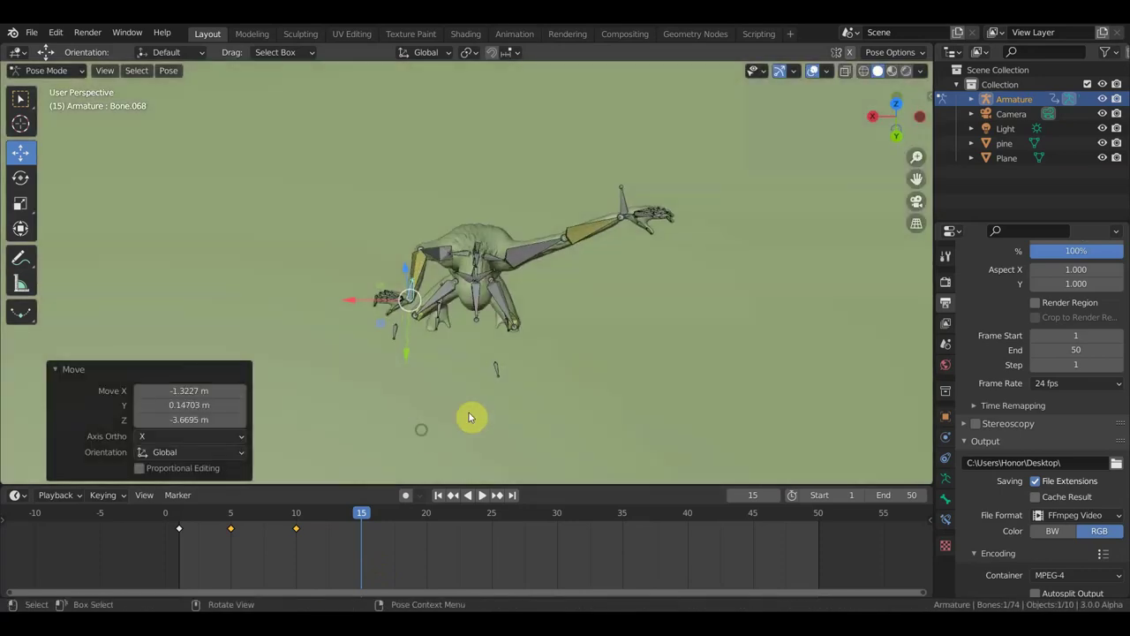
{"action": "key", "text": "r"}
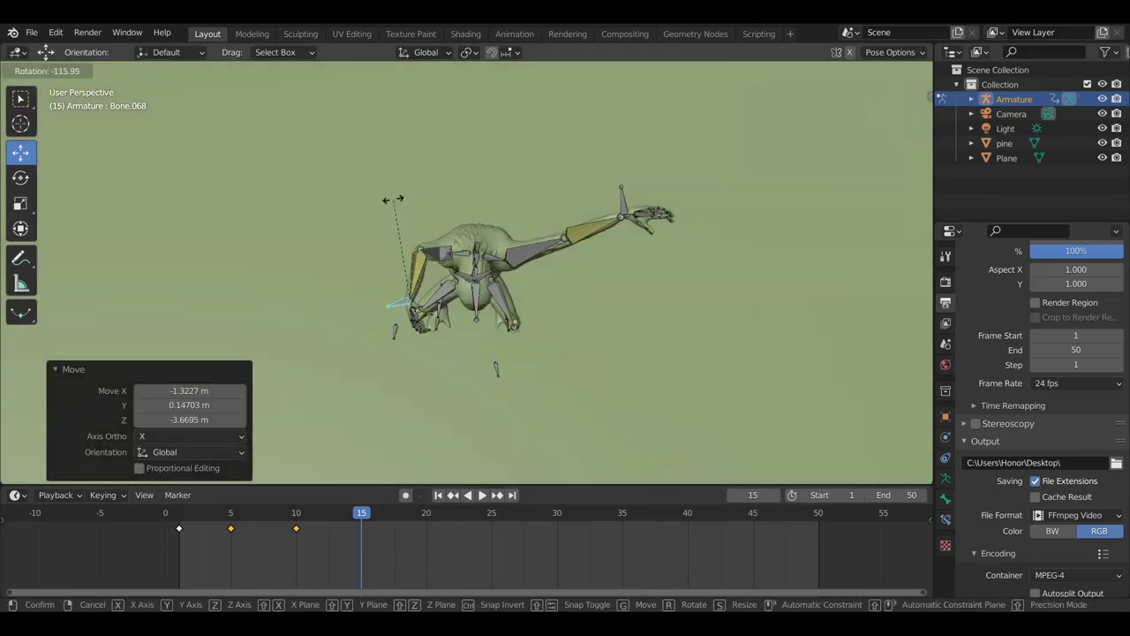
{"action": "left_click", "coordinate": [393, 200]}
{"action": "key", "text": "g"}
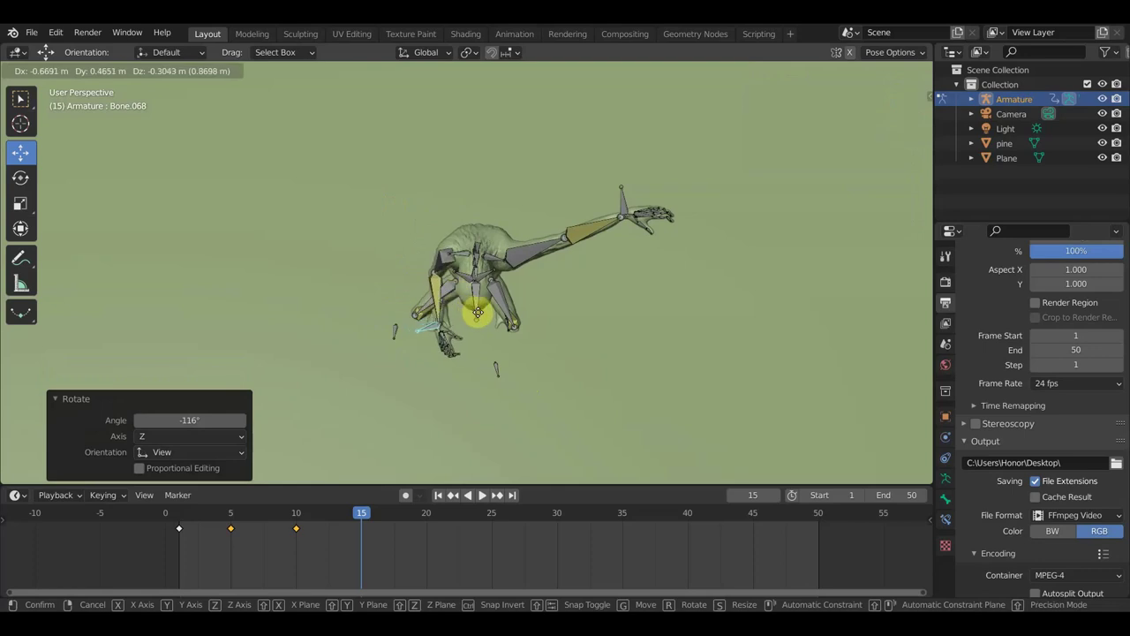
{"action": "left_click", "coordinate": [477, 312]}
{"action": "middle_click_drag", "start_coordinate": [479, 321], "coordinate": [507, 212]}
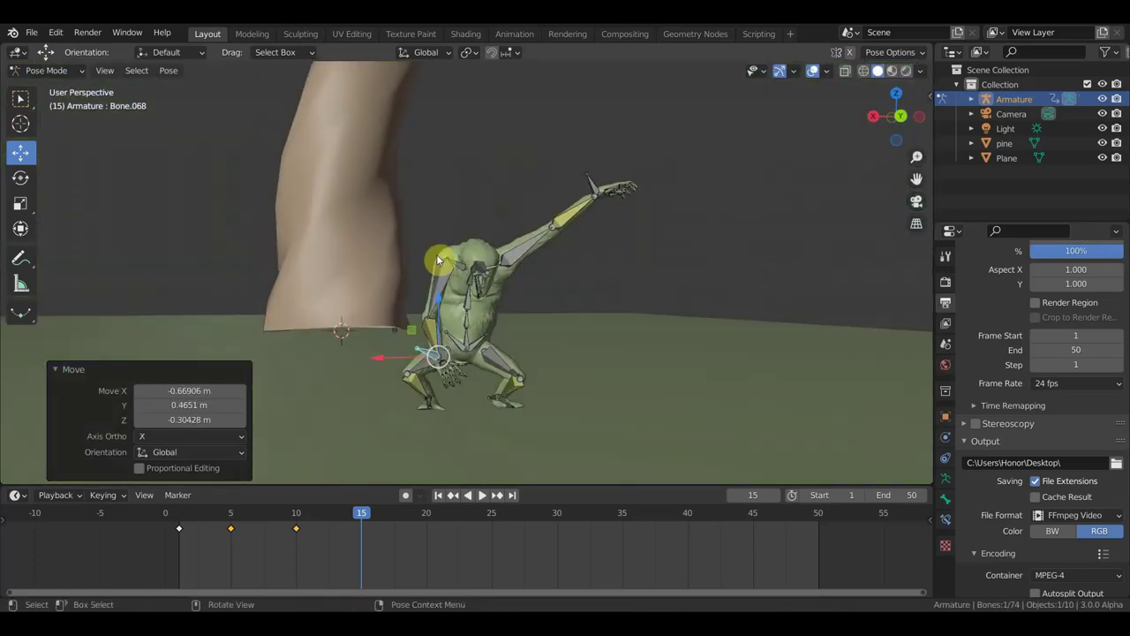
{"action": "left_click", "coordinate": [434, 349]}
Bend the arm bone with successive rotations, ending at -52.4°
{"action": "key", "text": "r"}
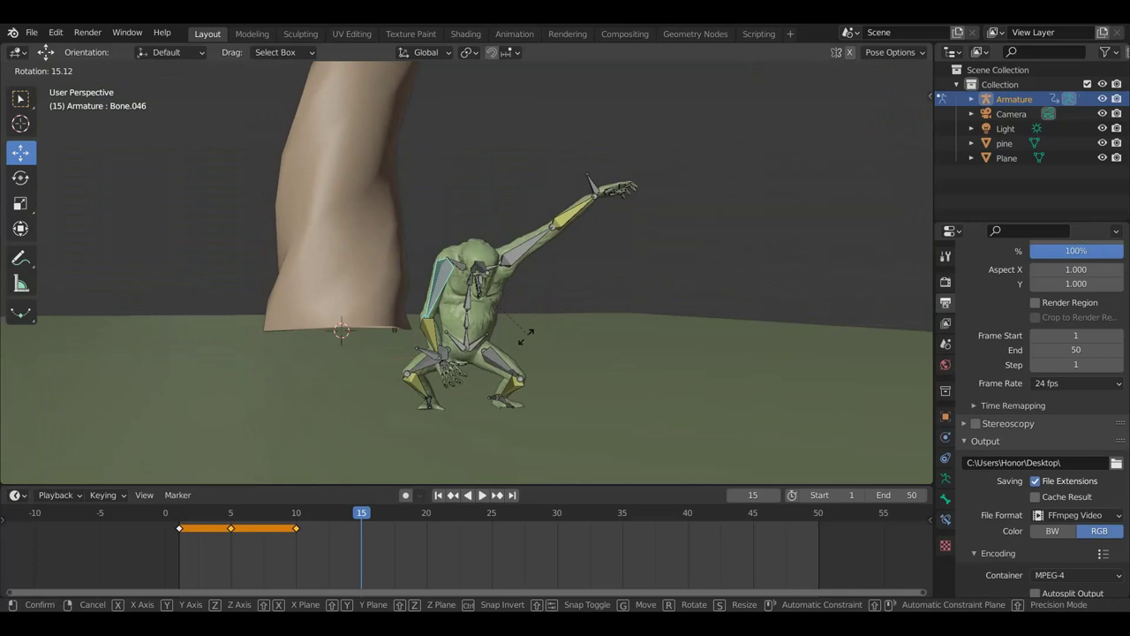
{"action": "left_click", "coordinate": [428, 299]}
{"action": "middle_click_drag", "start_coordinate": [428, 298], "coordinate": [431, 297]}
{"action": "key", "text": "r"}
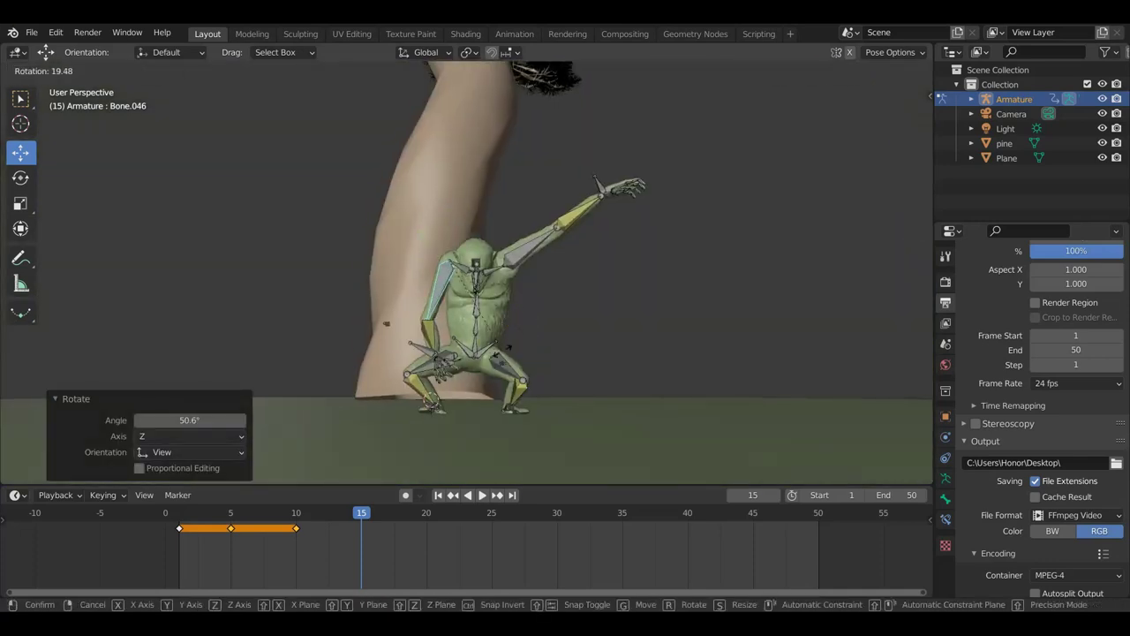
{"action": "left_click", "coordinate": [552, 328]}
{"action": "mouse_move", "coordinate": [552, 327]}
{"action": "middle_mouse_down"}
{"action": "mouse_move", "coordinate": [698, 347]}
{"action": "mouse_move", "coordinate": [535, 439]}
{"action": "middle_mouse_up"}
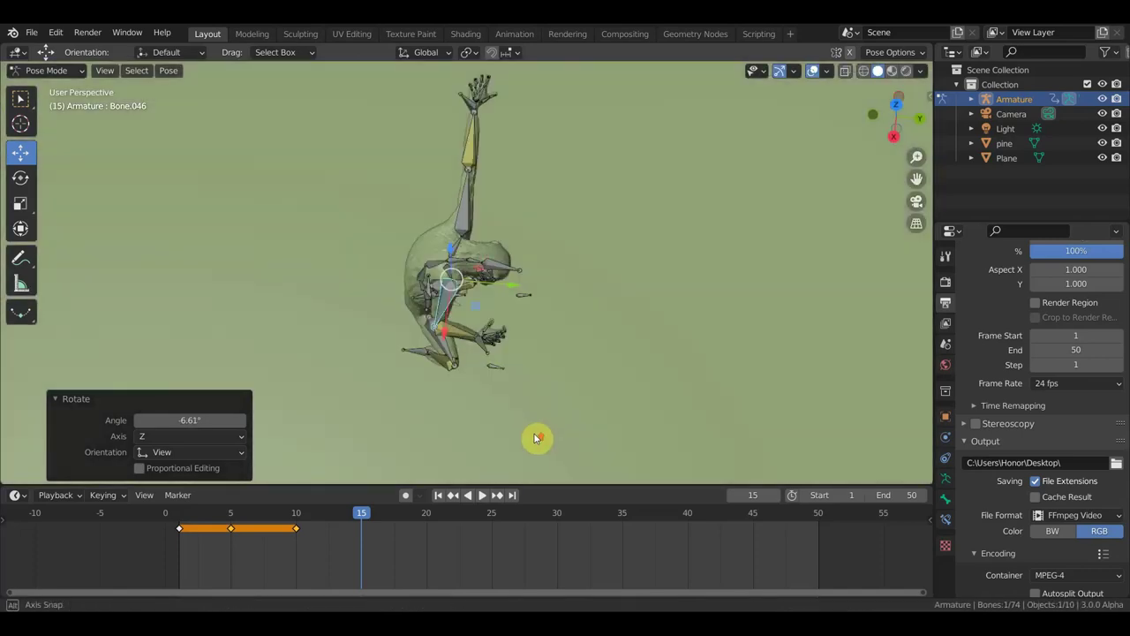
{"action": "key", "text": "r"}
{"action": "left_click", "coordinate": [597, 290]}
{"action": "mouse_move", "coordinate": [597, 293]}
{"action": "middle_mouse_down"}
{"action": "mouse_move", "coordinate": [434, 174]}
{"action": "mouse_move", "coordinate": [446, 177]}
{"action": "middle_mouse_up"}
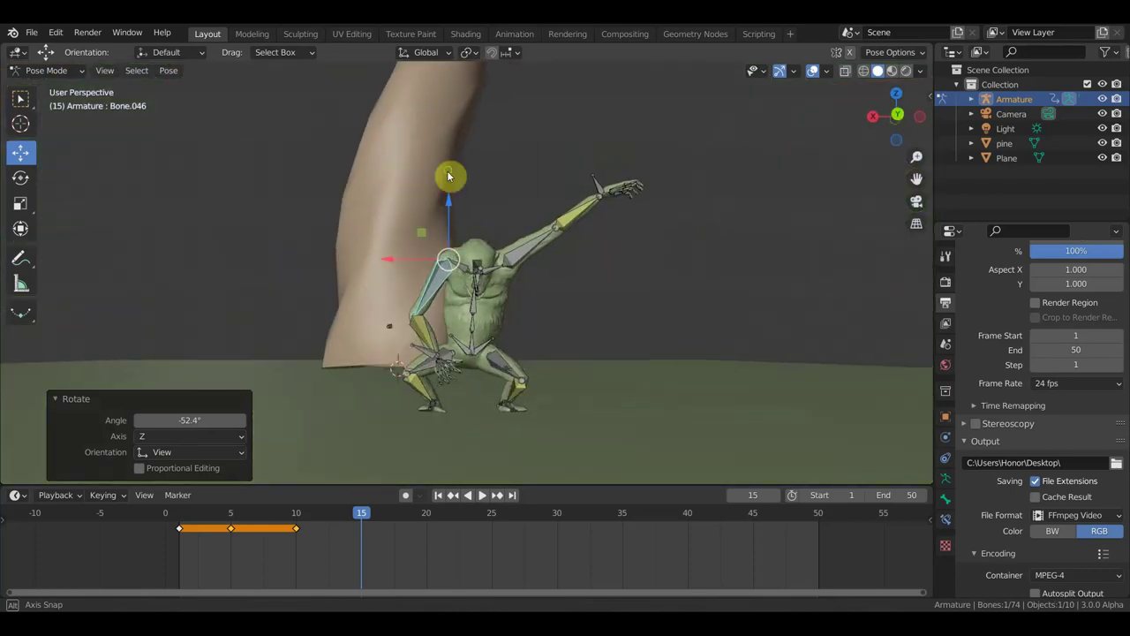
Move the other hand Bone.032 down and rotate it -63.4°
{"action": "left_click", "coordinate": [459, 521]}
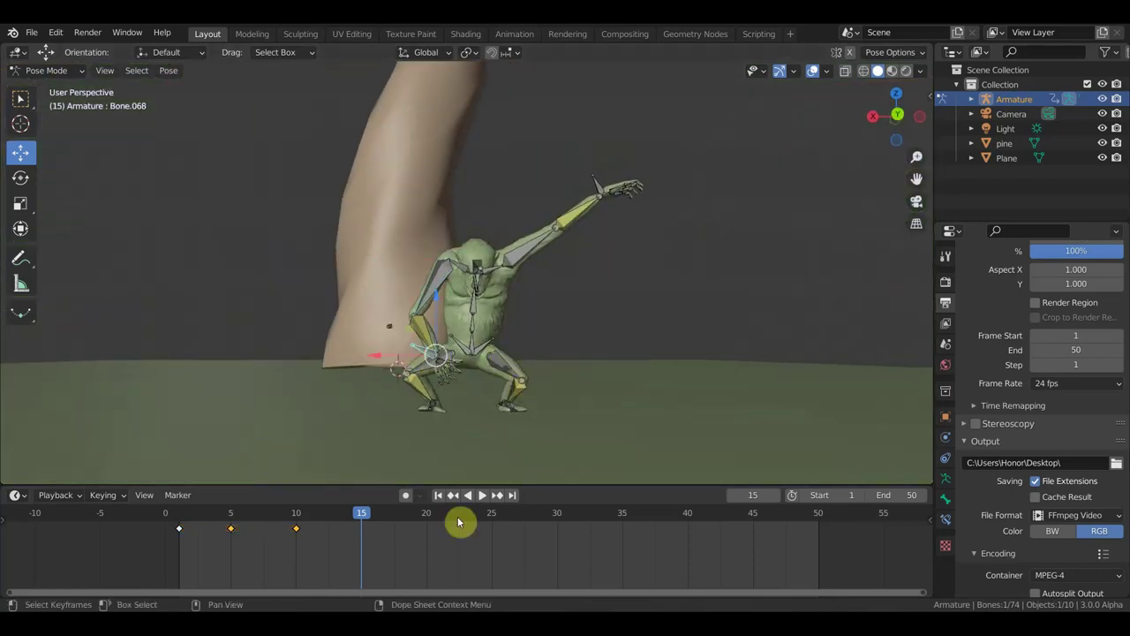
{"action": "left_click", "coordinate": [597, 188]}
{"action": "left_click", "coordinate": [597, 188]}
{"action": "key", "text": "g"}
{"action": "left_click", "coordinate": [507, 345]}
{"action": "key", "text": "r"}
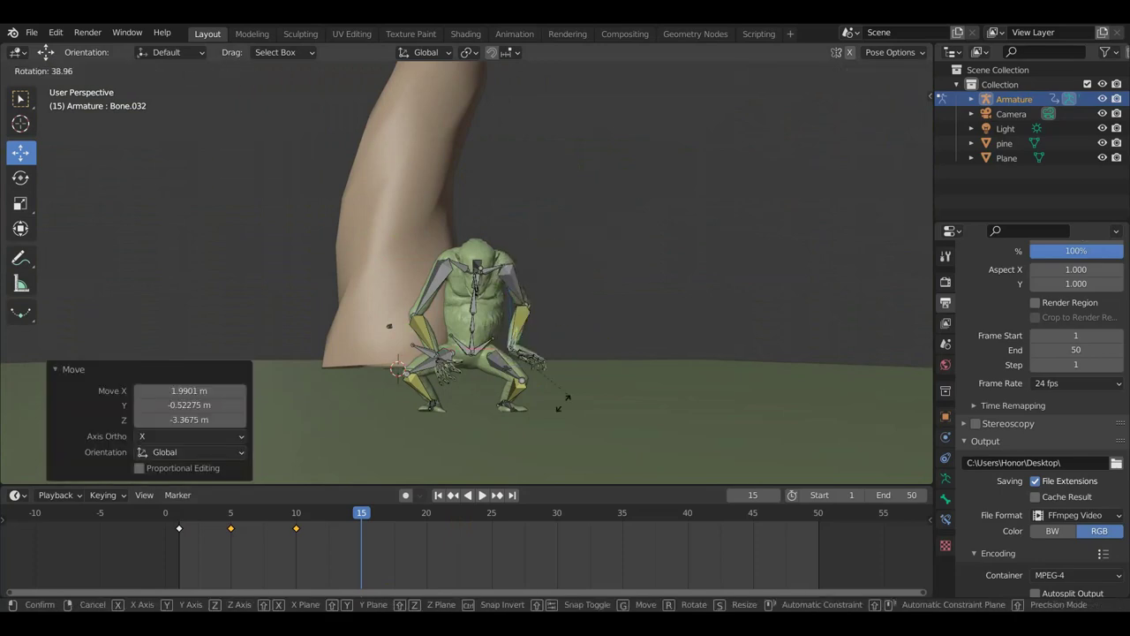
{"action": "left_click", "coordinate": [484, 430]}
{"action": "mouse_move", "coordinate": [485, 430]}
{"action": "middle_mouse_down"}
{"action": "mouse_move", "coordinate": [427, 381]}
{"action": "mouse_move", "coordinate": [478, 424]}
{"action": "mouse_move", "coordinate": [692, 356]}
{"action": "middle_mouse_up"}
{"action": "key", "text": "r"}
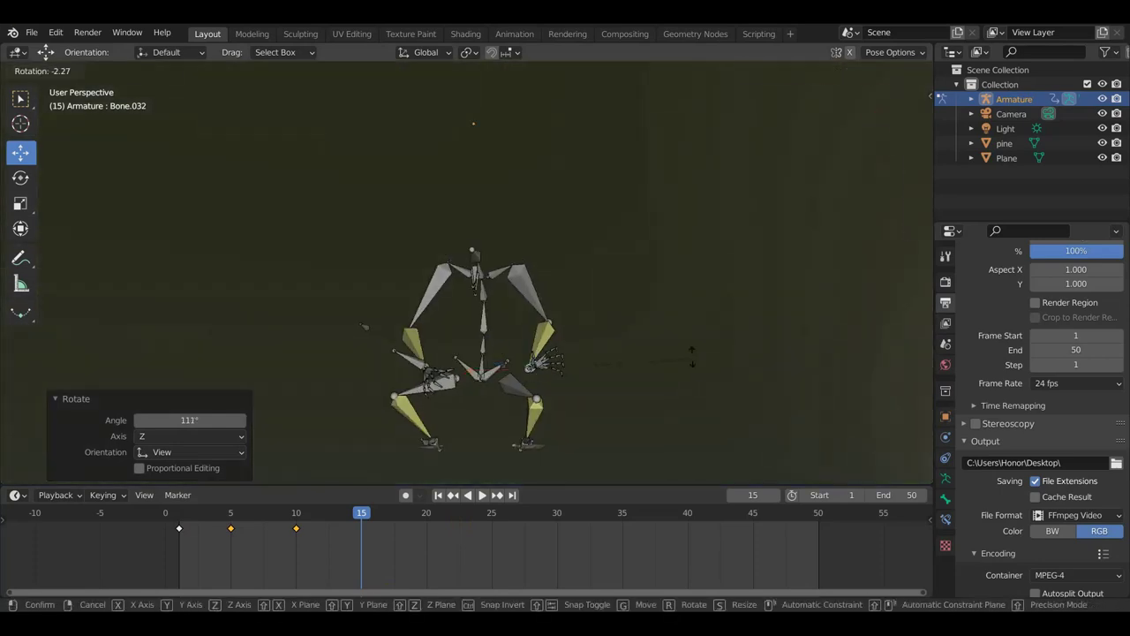
{"action": "middle_click_drag", "start_coordinate": [630, 189], "coordinate": [554, 313]}
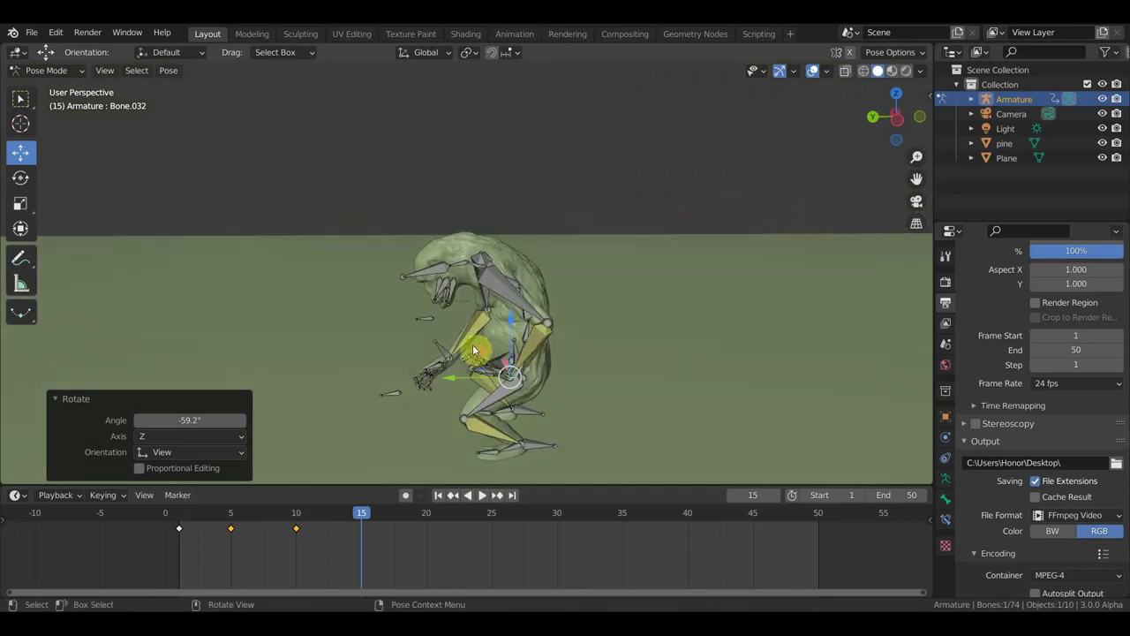
{"action": "left_click", "coordinate": [522, 332]}
Reposition the Bone.032 arm and rotate it to 30.9°, hands near the ground
{"action": "key", "text": "g"}
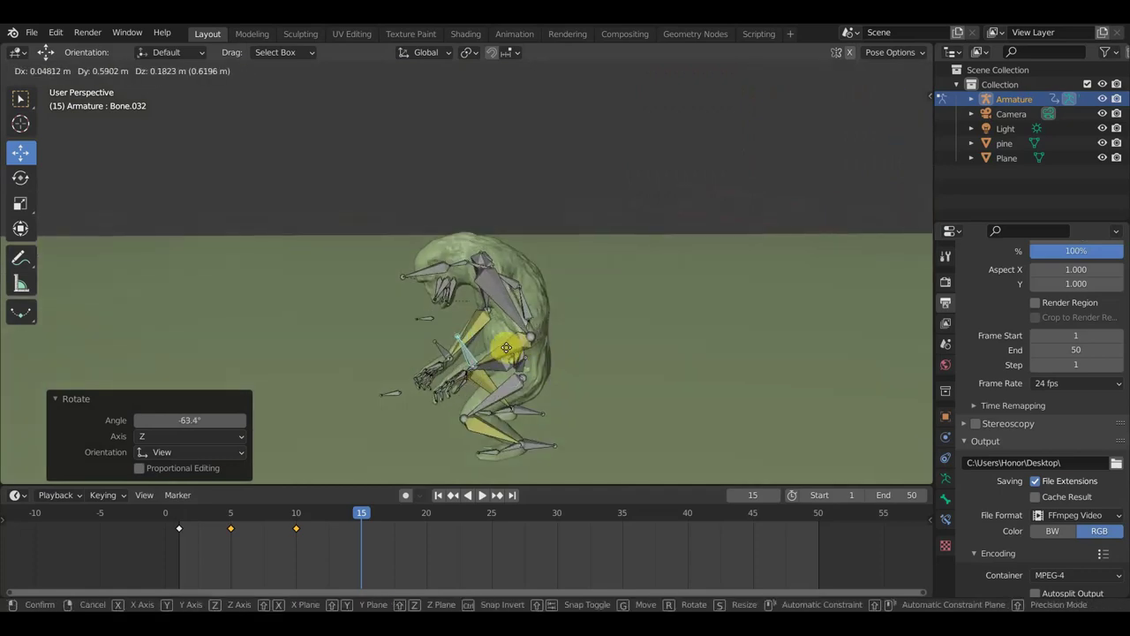
{"action": "left_click", "coordinate": [508, 353]}
{"action": "middle_click_drag", "start_coordinate": [601, 335], "coordinate": [610, 323]}
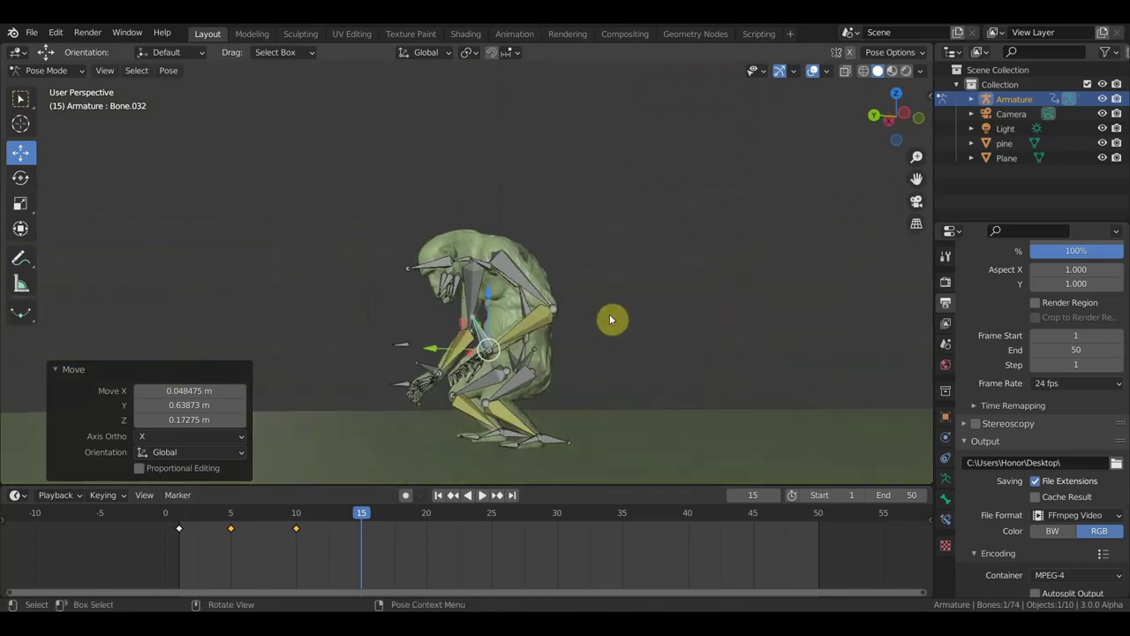
{"action": "key", "text": "r"}
{"action": "left_click", "coordinate": [587, 283]}
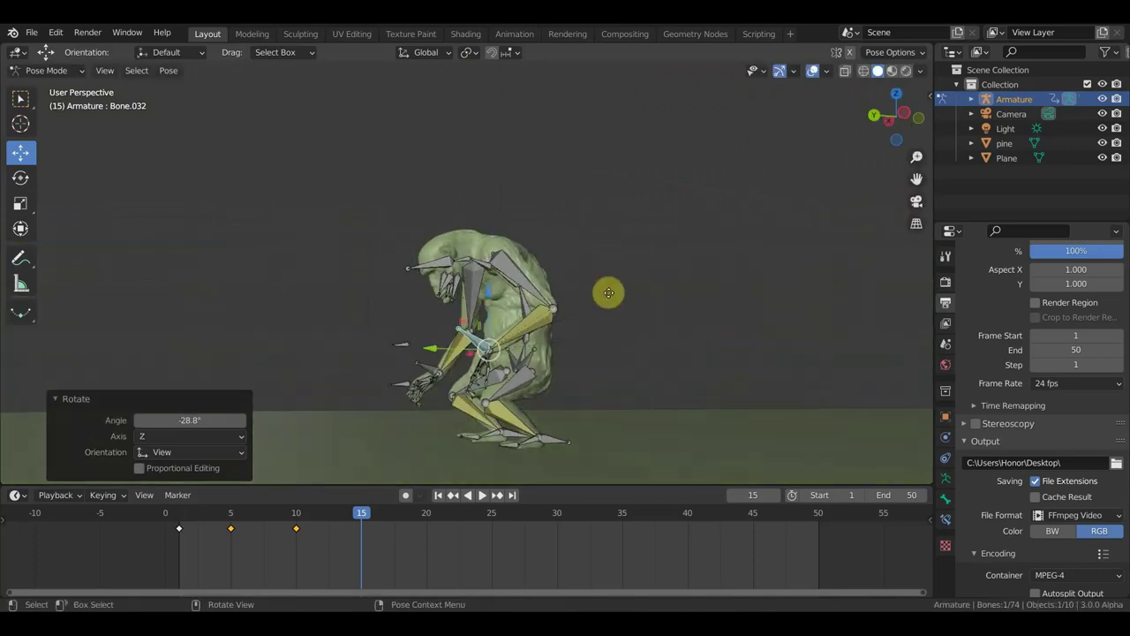
{"action": "key", "text": "g"}
{"action": "left_click", "coordinate": [578, 303]}
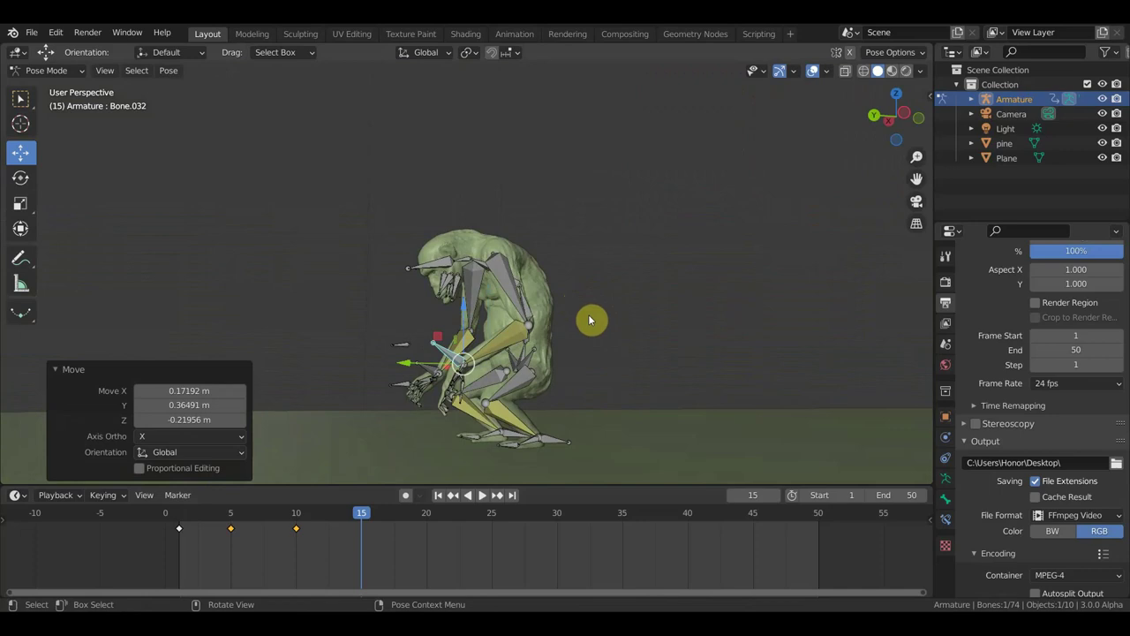
{"action": "key", "text": "r"}
{"action": "left_click", "coordinate": [569, 390]}
{"action": "middle_click_drag", "start_coordinate": [547, 396], "coordinate": [620, 383]}
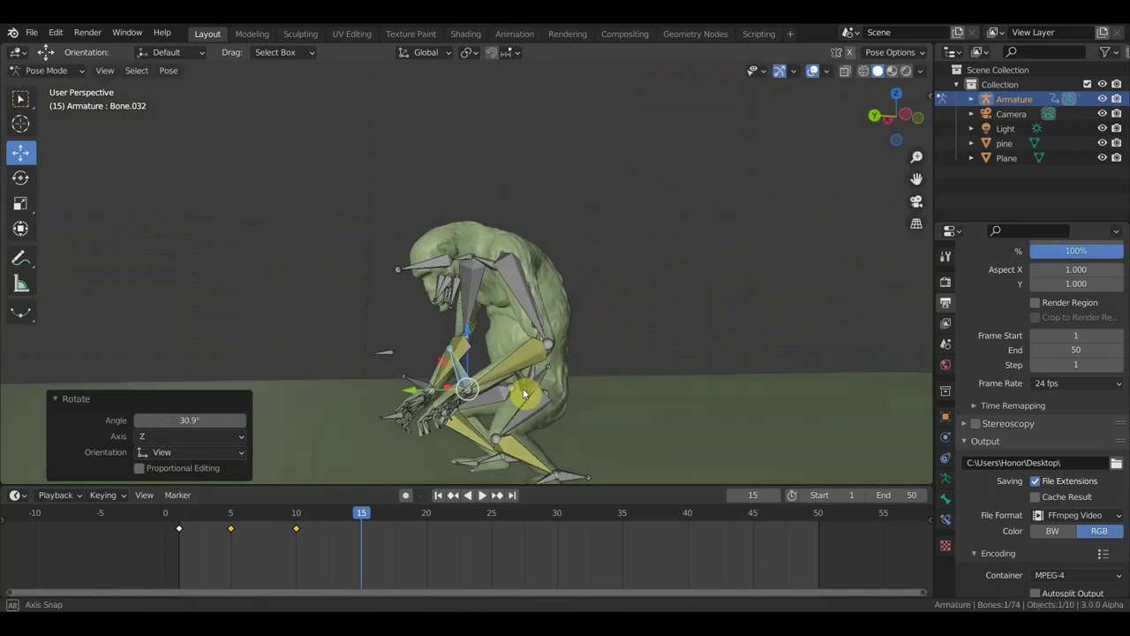
{"action": "mouse_move", "coordinate": [476, 354]}
{"action": "middle_mouse_down"}
{"action": "mouse_move", "coordinate": [524, 341]}
{"action": "mouse_move", "coordinate": [641, 363]}
{"action": "mouse_move", "coordinate": [501, 341]}
{"action": "middle_mouse_up"}
Shift the root bone Bone lower for a deeper crouch
{"action": "left_click", "coordinate": [405, 372]}
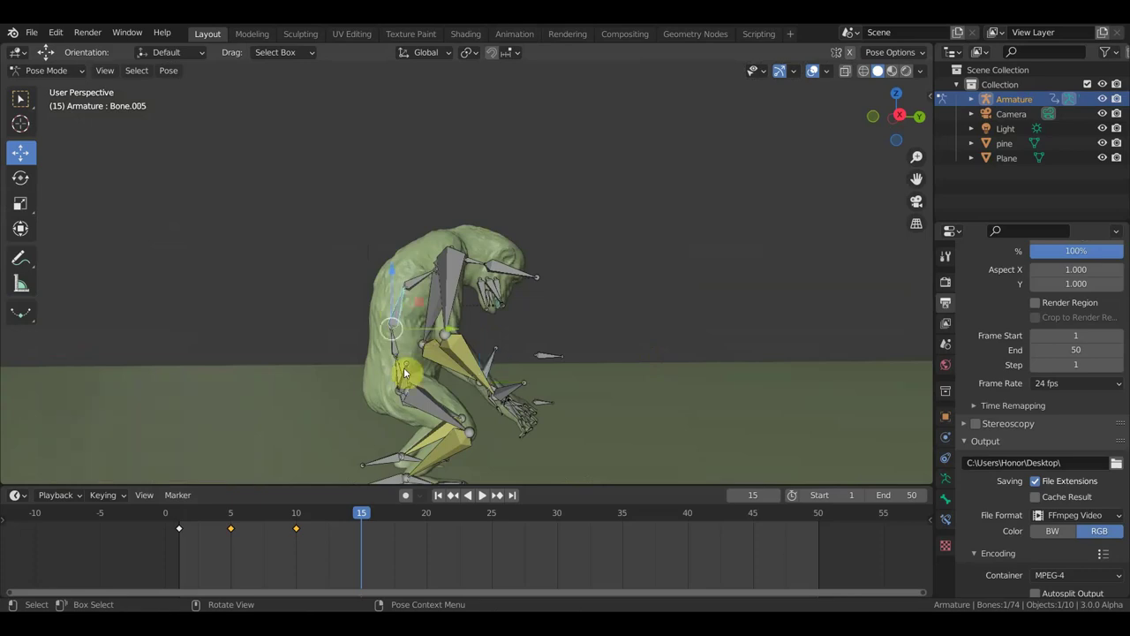
{"action": "left_click", "coordinate": [460, 383]}
{"action": "middle_click_drag", "start_coordinate": [460, 383], "coordinate": [442, 371]}
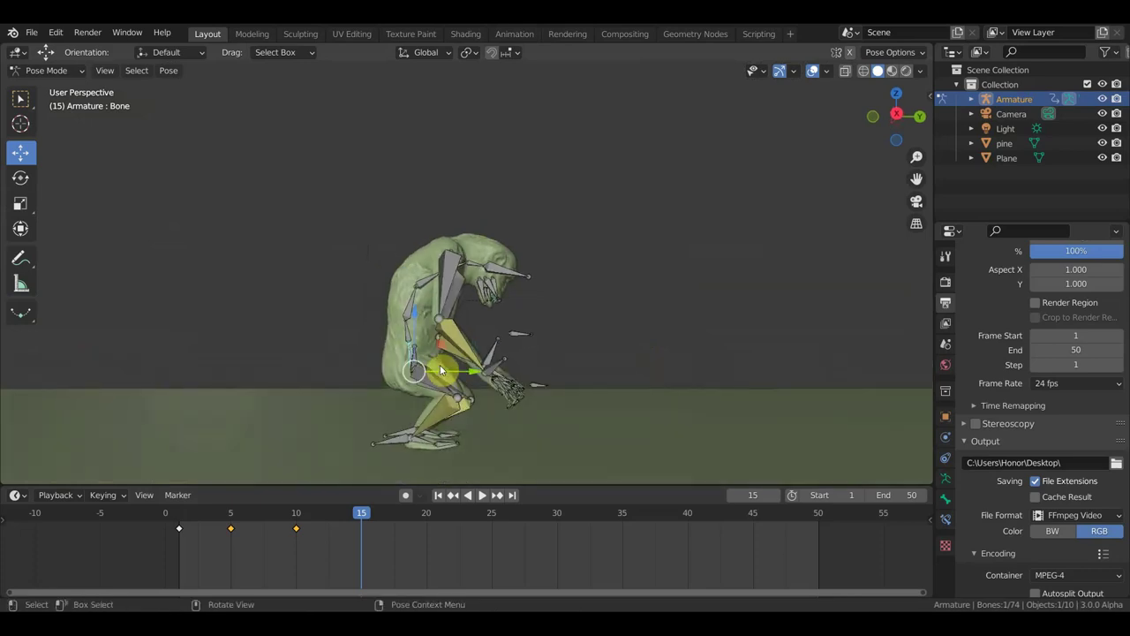
{"action": "left_click_drag", "start_coordinate": [516, 351], "coordinate": [485, 344]}
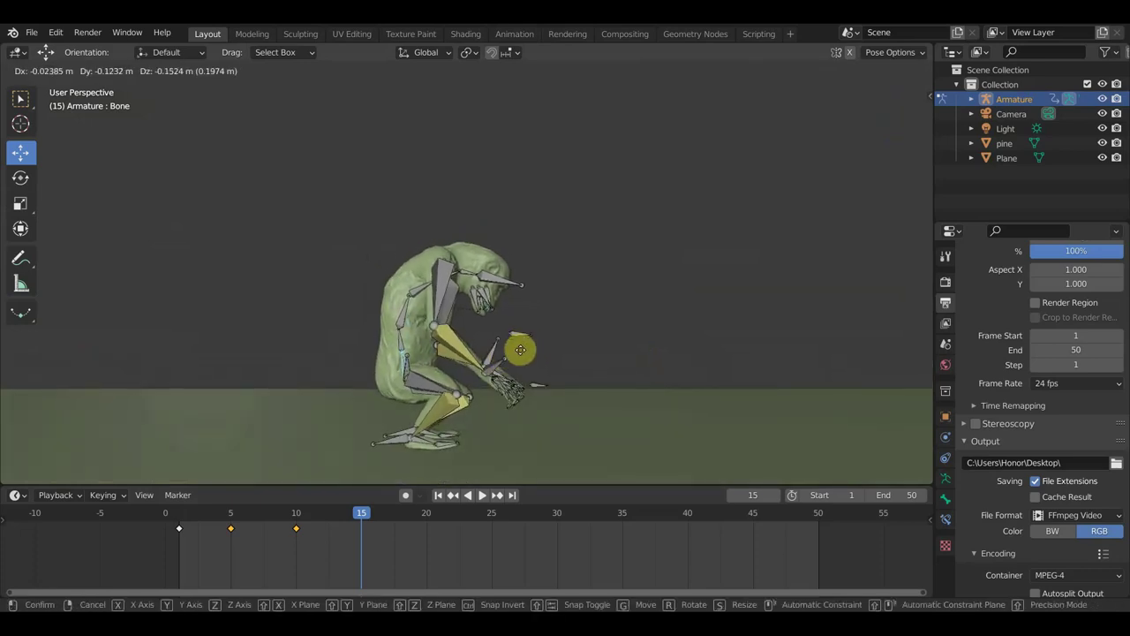
{"action": "left_click", "coordinate": [403, 318]}
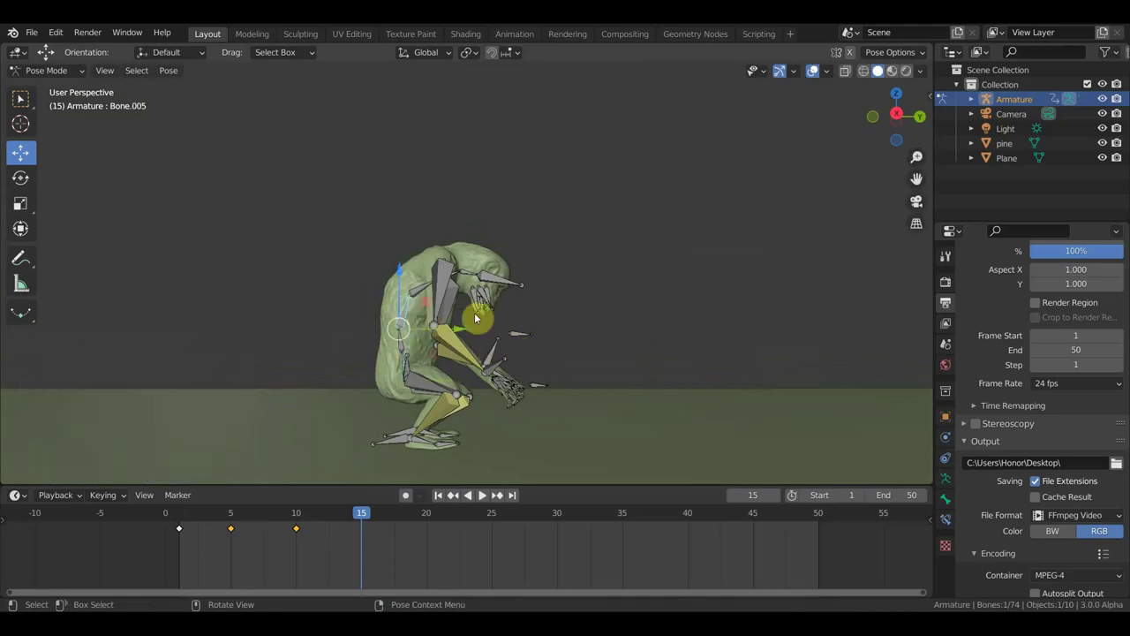
{"action": "middle_click_drag", "start_coordinate": [556, 319], "coordinate": [619, 329]}
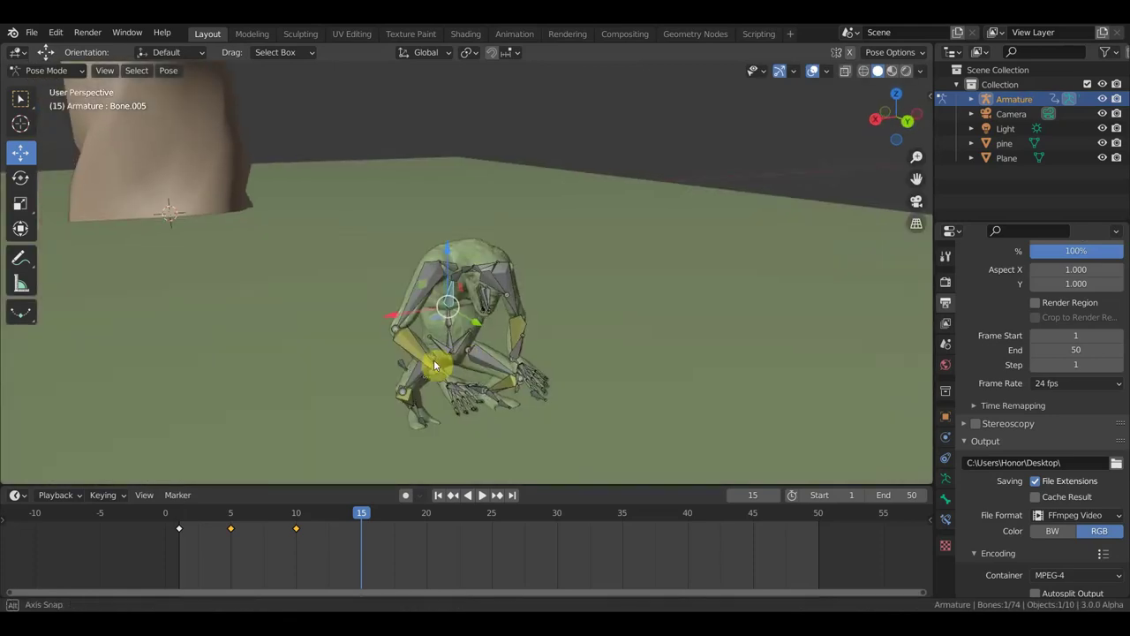
Rotate spine Bone.005, then twist Bone.003 17.9° about Z
{"action": "key", "text": "r"}
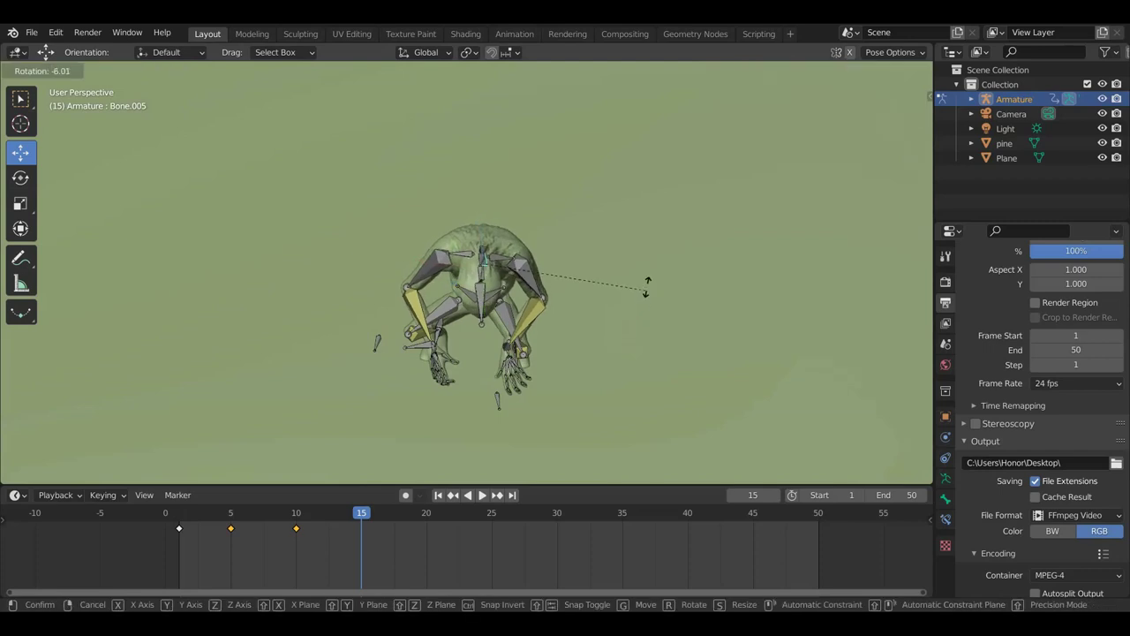
{"action": "left_click", "coordinate": [648, 263]}
{"action": "middle_click_drag", "start_coordinate": [648, 263], "coordinate": [516, 282]}
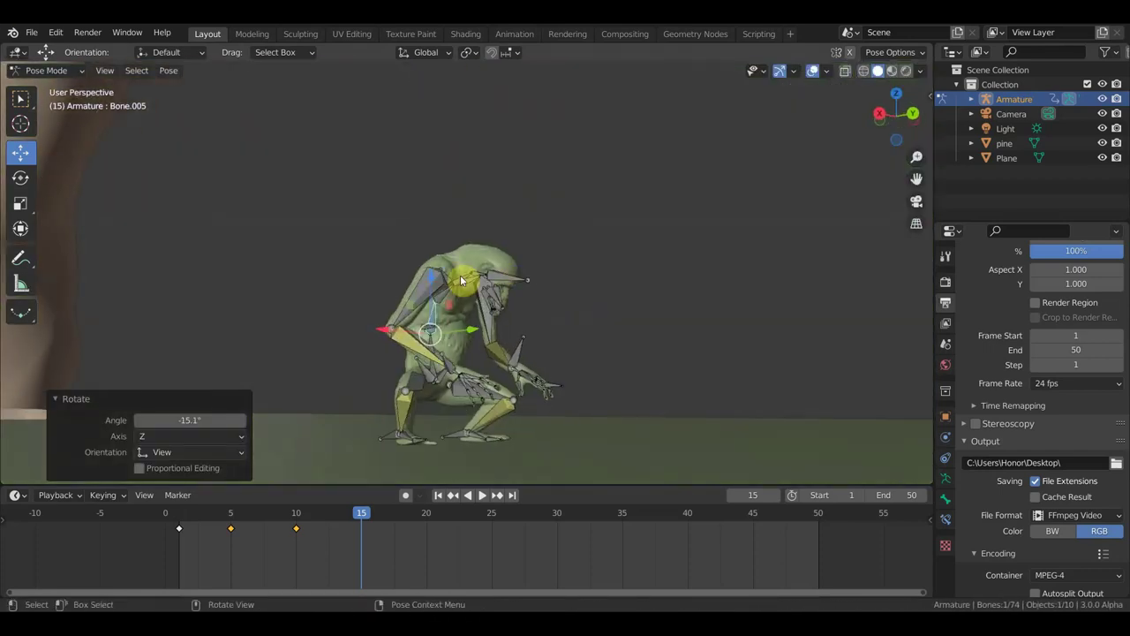
{"action": "left_click", "coordinate": [573, 289]}
{"action": "mouse_move", "coordinate": [576, 291]}
{"action": "middle_mouse_down"}
{"action": "mouse_move", "coordinate": [475, 304]}
{"action": "mouse_move", "coordinate": [550, 292]}
{"action": "mouse_move", "coordinate": [573, 320]}
{"action": "mouse_move", "coordinate": [652, 319]}
{"action": "mouse_move", "coordinate": [621, 309]}
{"action": "mouse_move", "coordinate": [646, 301]}
{"action": "mouse_move", "coordinate": [658, 320]}
{"action": "middle_mouse_up"}
{"action": "key", "text": "r"}
{"action": "left_click", "coordinate": [537, 315]}
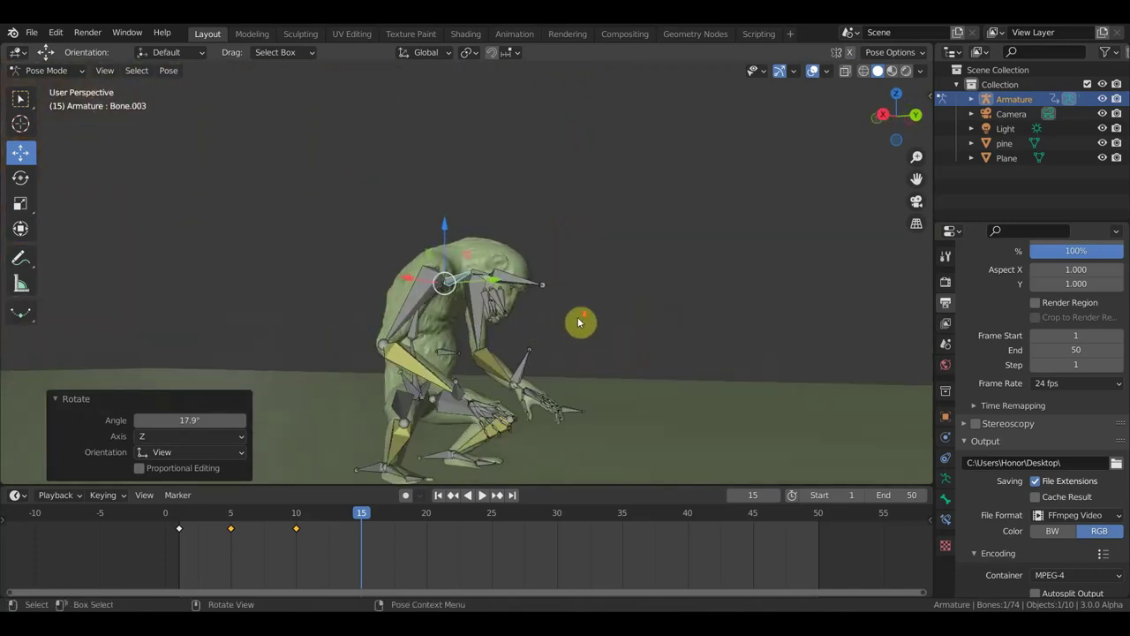
{"action": "mouse_move", "coordinate": [580, 323]}
{"action": "middle_mouse_down"}
{"action": "mouse_move", "coordinate": [434, 336]}
{"action": "mouse_move", "coordinate": [623, 327]}
{"action": "mouse_move", "coordinate": [585, 341]}
{"action": "middle_mouse_up"}
Shift the hand Bone.068 -0.34433 m in Y
{"action": "left_click", "coordinate": [548, 349]}
{"action": "key", "text": "g"}
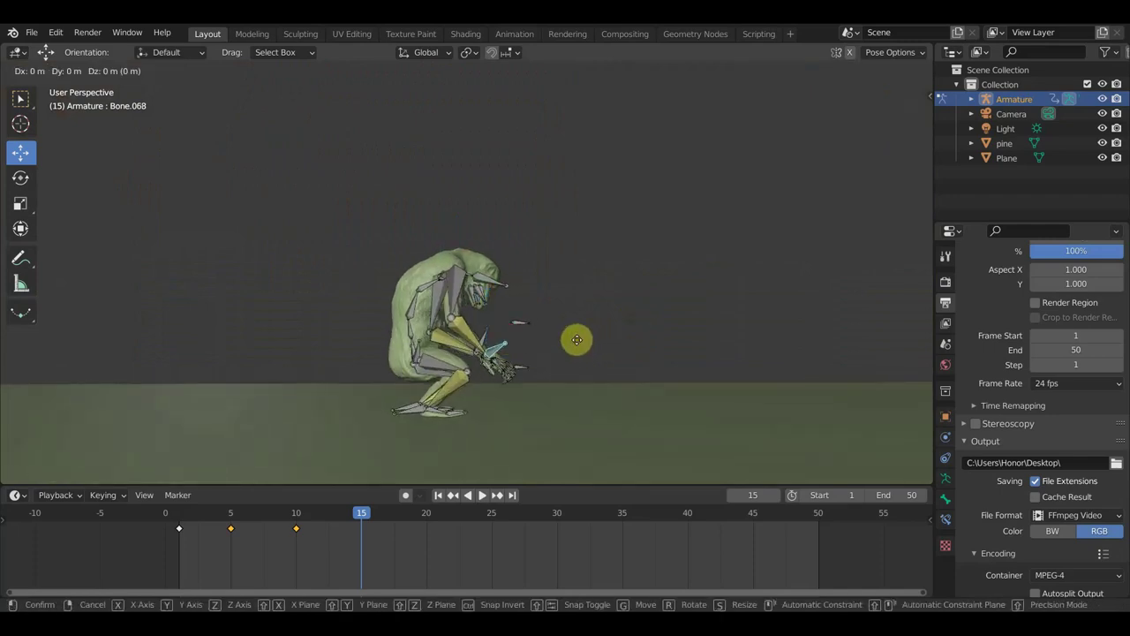
{"action": "left_click", "coordinate": [557, 344]}
{"action": "mouse_move", "coordinate": [565, 345]}
{"action": "middle_mouse_down"}
{"action": "mouse_move", "coordinate": [375, 336]}
{"action": "mouse_move", "coordinate": [424, 305]}
{"action": "middle_mouse_up"}
{"action": "left_click", "coordinate": [583, 288]}
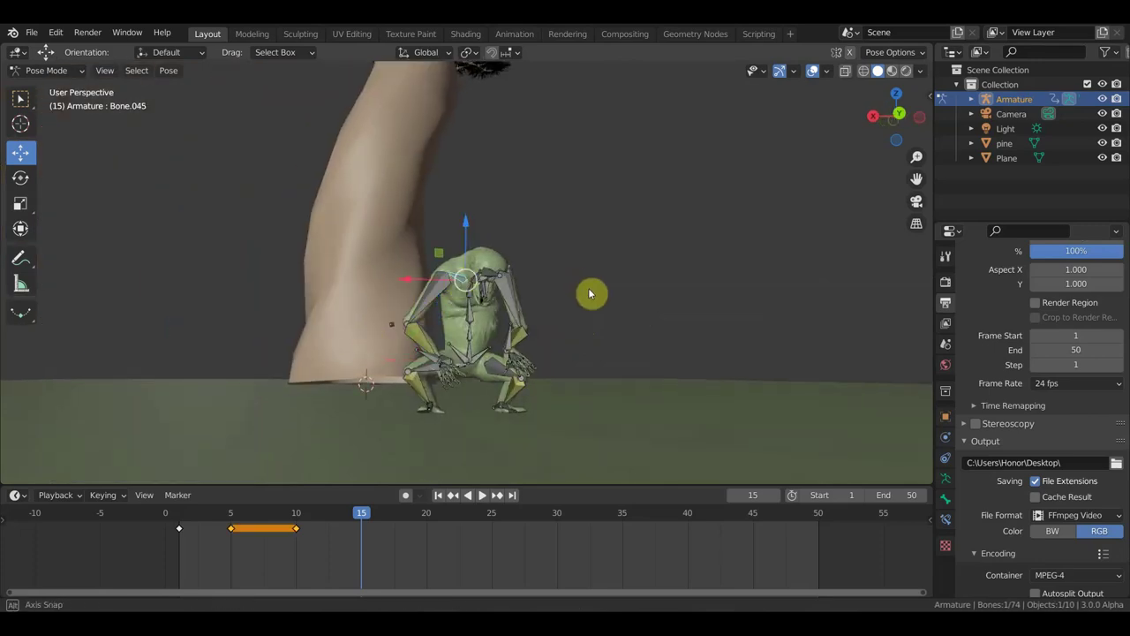
Rotate the shoulder bone Bone.045 by -23.1°
{"action": "middle_click_drag", "start_coordinate": [588, 292], "coordinate": [574, 292]}
{"action": "key", "text": "g"}
{"action": "key", "text": "r"}
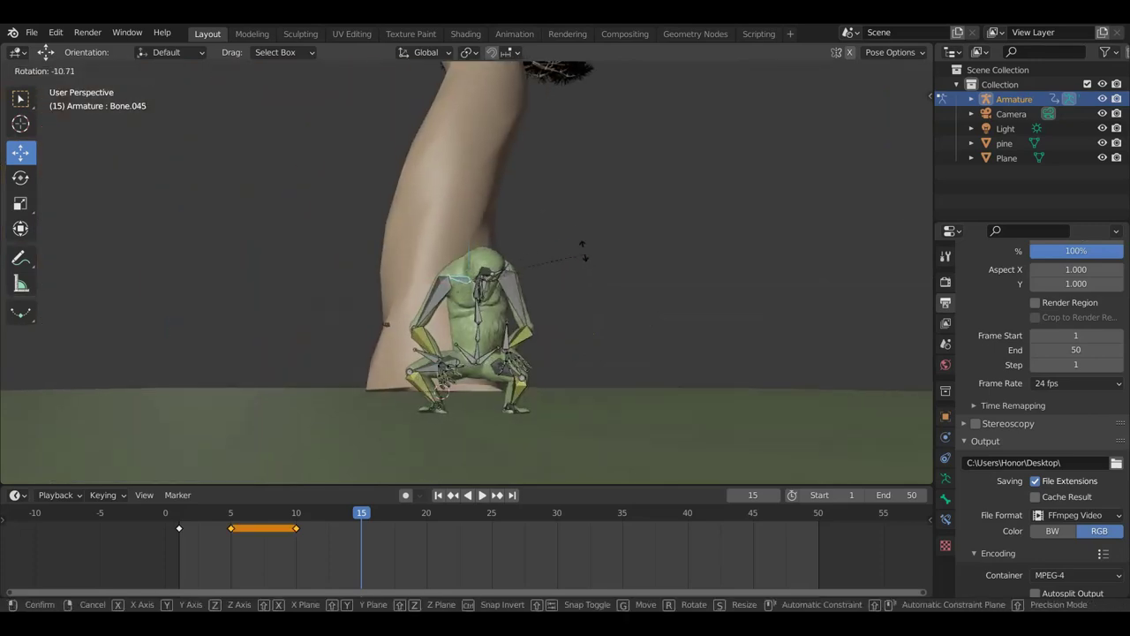
{"action": "left_click", "coordinate": [569, 231]}
{"action": "mouse_move", "coordinate": [565, 270]}
{"action": "middle_mouse_down"}
{"action": "mouse_move", "coordinate": [516, 302]}
{"action": "mouse_move", "coordinate": [460, 294]}
{"action": "middle_mouse_up"}
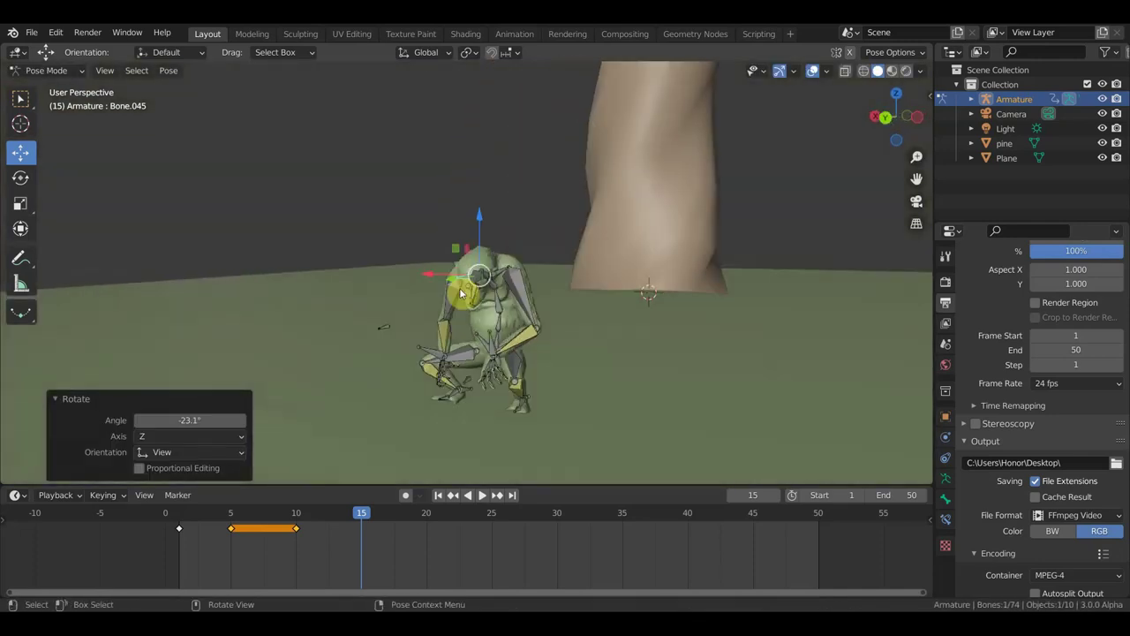
Move Bone.009 right and down, then rotate it to 18.4° about Z
{"action": "left_click", "coordinate": [533, 289]}
{"action": "mouse_move", "coordinate": [544, 288]}
{"action": "middle_mouse_down"}
{"action": "mouse_move", "coordinate": [267, 312]}
{"action": "mouse_move", "coordinate": [404, 270]}
{"action": "middle_mouse_up"}
{"action": "left_click", "coordinate": [463, 295]}
{"action": "middle_click_drag", "start_coordinate": [542, 289], "coordinate": [566, 264]}
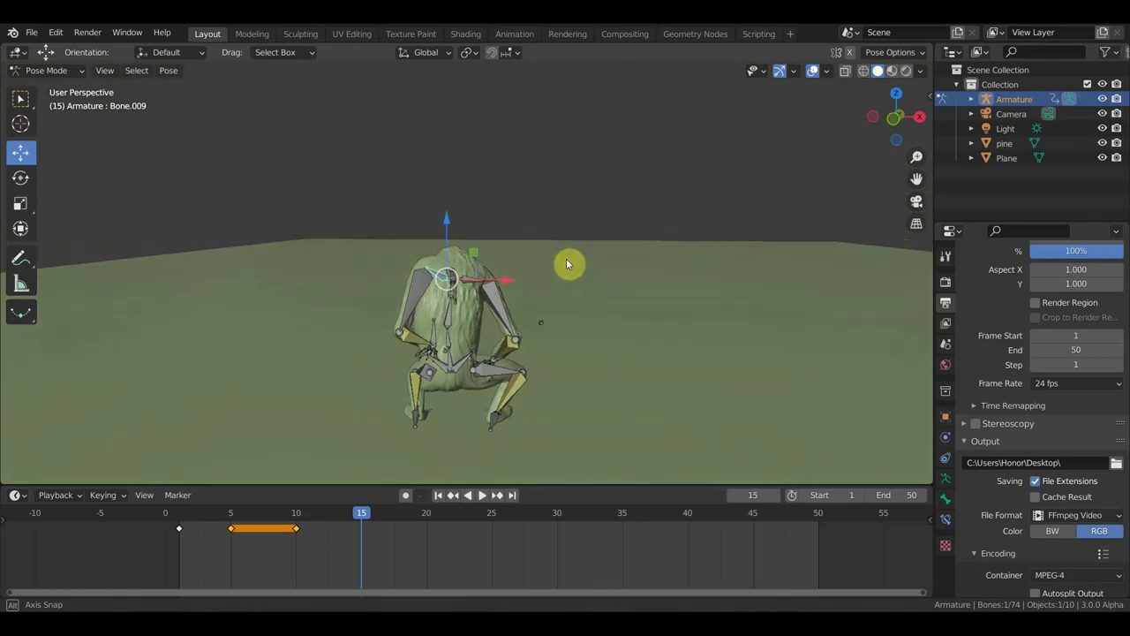
{"action": "key", "text": "g"}
{"action": "left_click", "coordinate": [593, 308]}
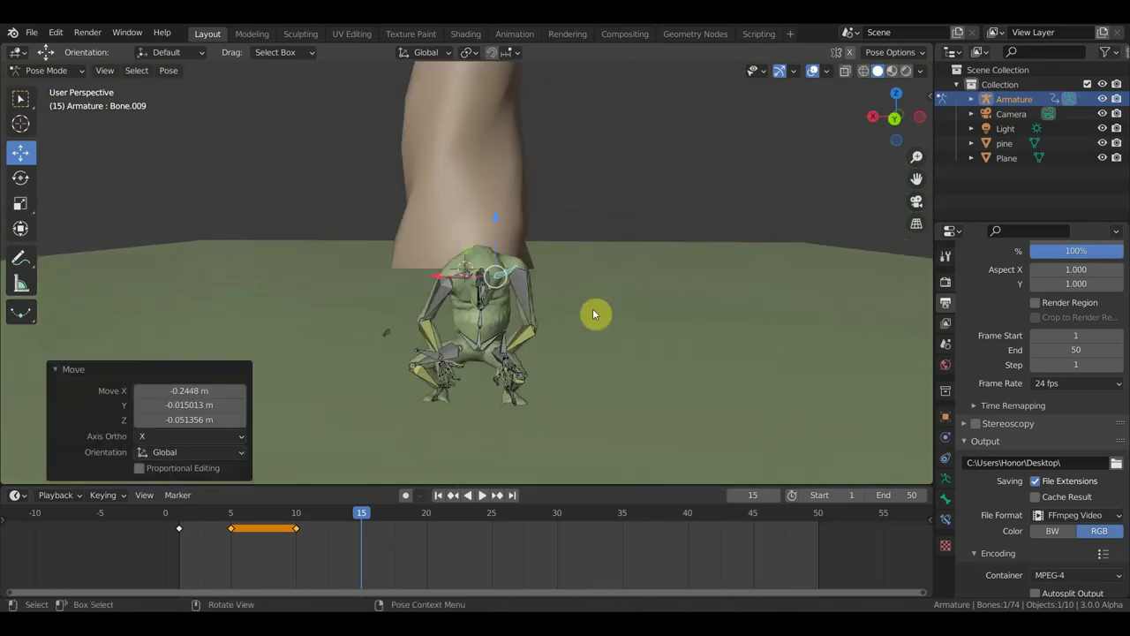
{"action": "key", "text": "g"}
{"action": "left_click", "coordinate": [589, 309]}
{"action": "key", "text": "r"}
{"action": "left_click", "coordinate": [587, 337]}
{"action": "mouse_move", "coordinate": [591, 320]}
{"action": "middle_mouse_down"}
{"action": "mouse_move", "coordinate": [596, 308]}
{"action": "mouse_move", "coordinate": [530, 381]}
{"action": "mouse_move", "coordinate": [653, 315]}
{"action": "mouse_move", "coordinate": [644, 365]}
{"action": "mouse_move", "coordinate": [610, 371]}
{"action": "mouse_move", "coordinate": [648, 218]}
{"action": "middle_mouse_up"}
{"action": "key", "text": "r"}
{"action": "left_click", "coordinate": [602, 385]}
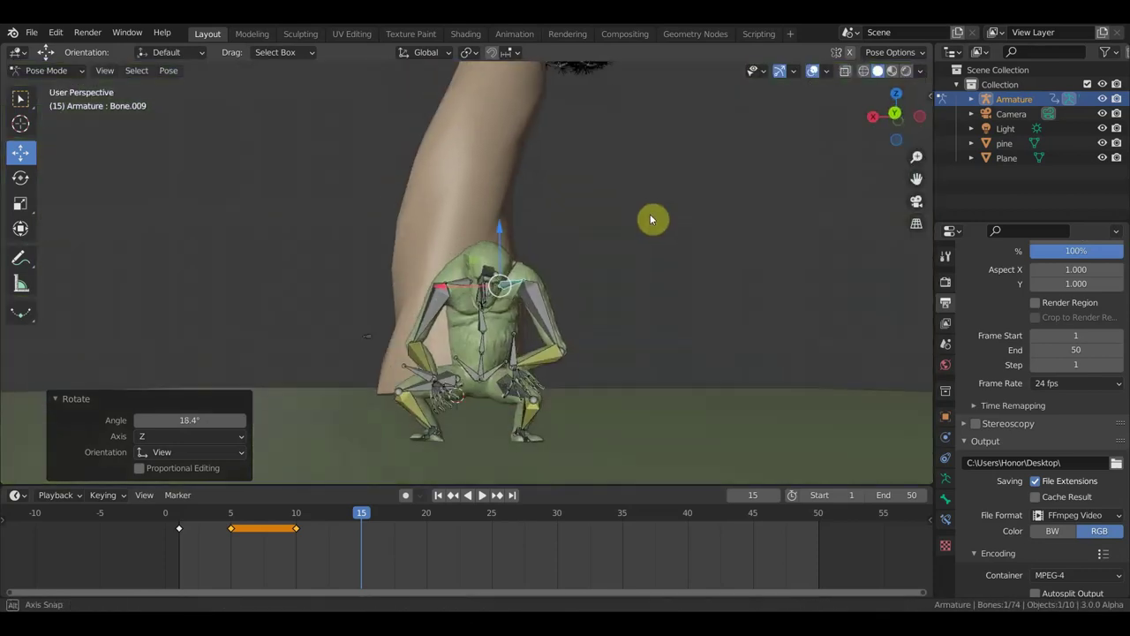
Turn the arm bone Bone.032 to -43.5° for a tighter crouch
{"action": "left_click", "coordinate": [540, 354]}
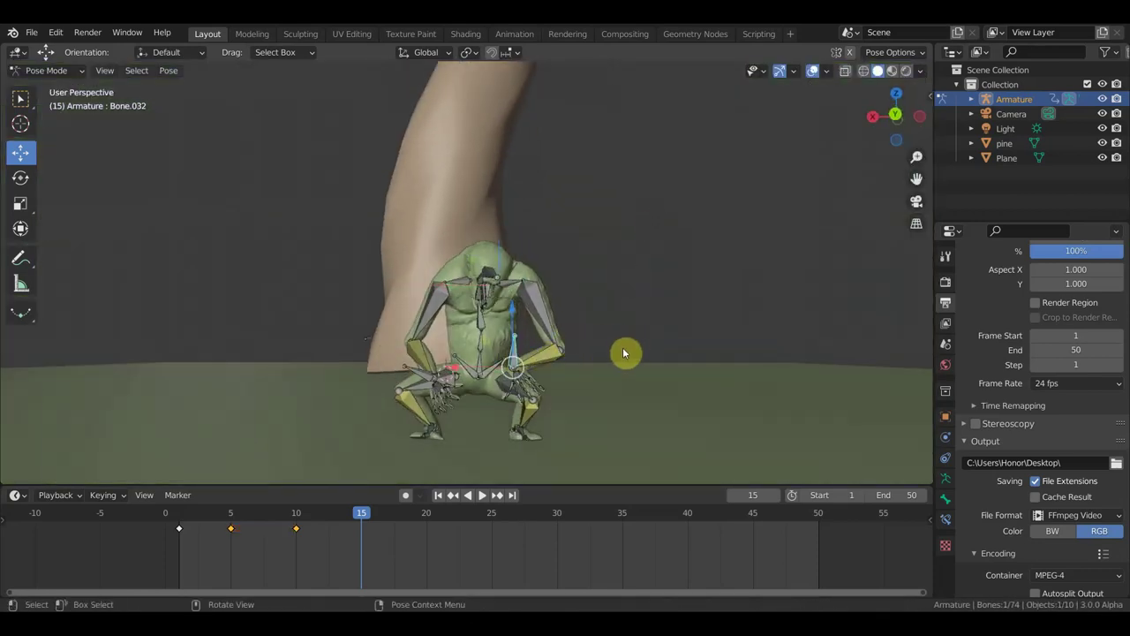
{"action": "key", "text": "r"}
{"action": "left_click", "coordinate": [561, 402]}
{"action": "middle_click_drag", "start_coordinate": [562, 402], "coordinate": [678, 394]}
{"action": "key", "text": "r"}
{"action": "left_click", "coordinate": [648, 276]}
{"action": "mouse_move", "coordinate": [648, 277]}
{"action": "middle_mouse_down"}
{"action": "mouse_move", "coordinate": [450, 240]}
{"action": "mouse_move", "coordinate": [398, 267]}
{"action": "mouse_move", "coordinate": [519, 319]}
{"action": "middle_mouse_up"}
Rotate arm Bone.032 to -55° and shift it 0.25969 m
{"action": "key", "text": "r"}
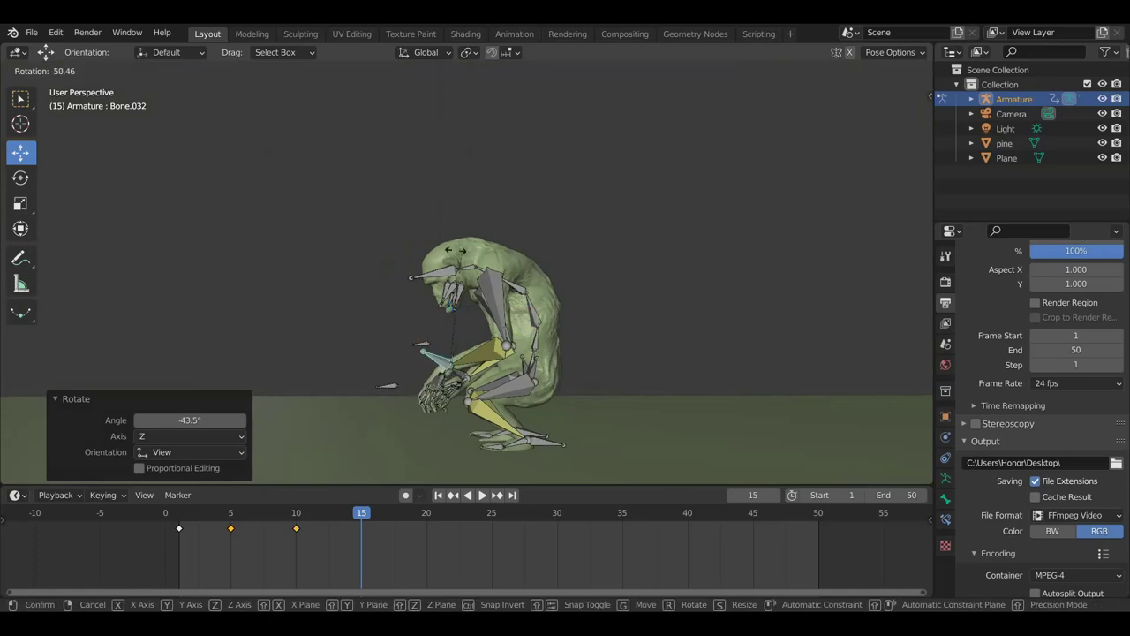
{"action": "left_click", "coordinate": [452, 250]}
{"action": "key", "text": "g"}
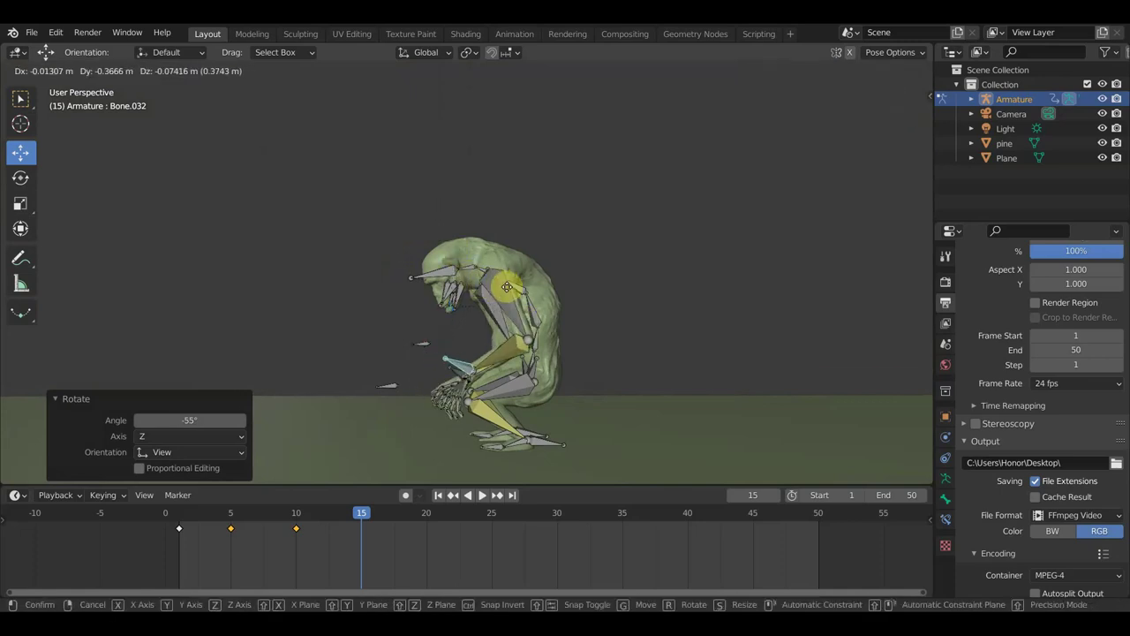
{"action": "left_click", "coordinate": [501, 350]}
{"action": "middle_click_drag", "start_coordinate": [501, 350], "coordinate": [621, 361]}
{"action": "mouse_move", "coordinate": [646, 366]}
{"action": "middle_mouse_down"}
{"action": "mouse_move", "coordinate": [665, 358]}
{"action": "mouse_move", "coordinate": [656, 365]}
{"action": "middle_mouse_up"}
{"action": "key", "text": "g"}
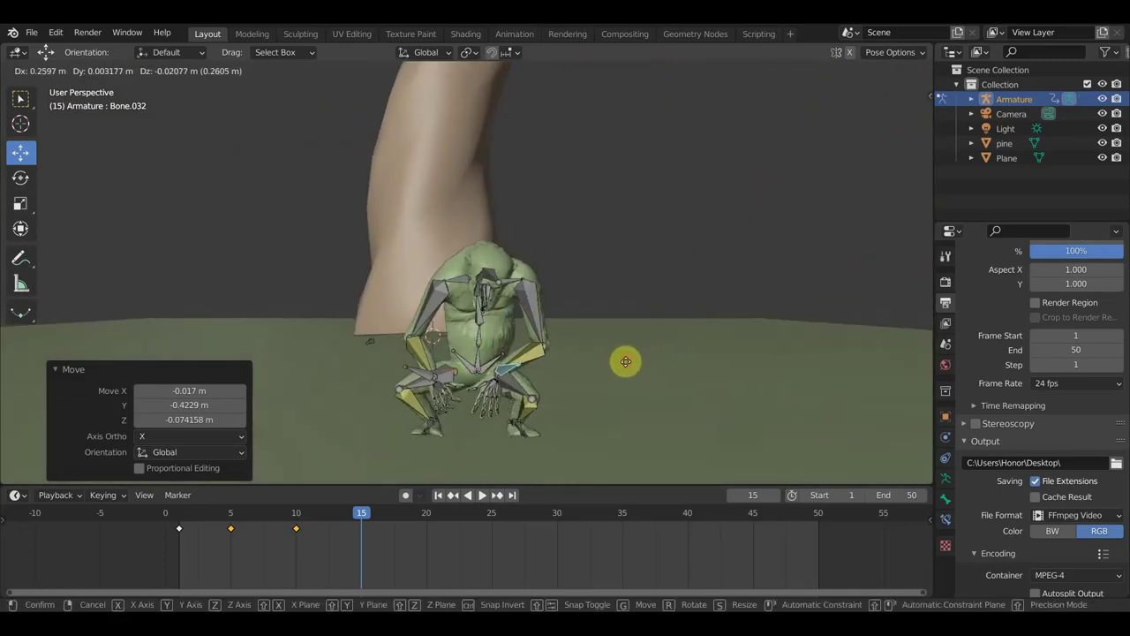
{"action": "left_click", "coordinate": [630, 363]}
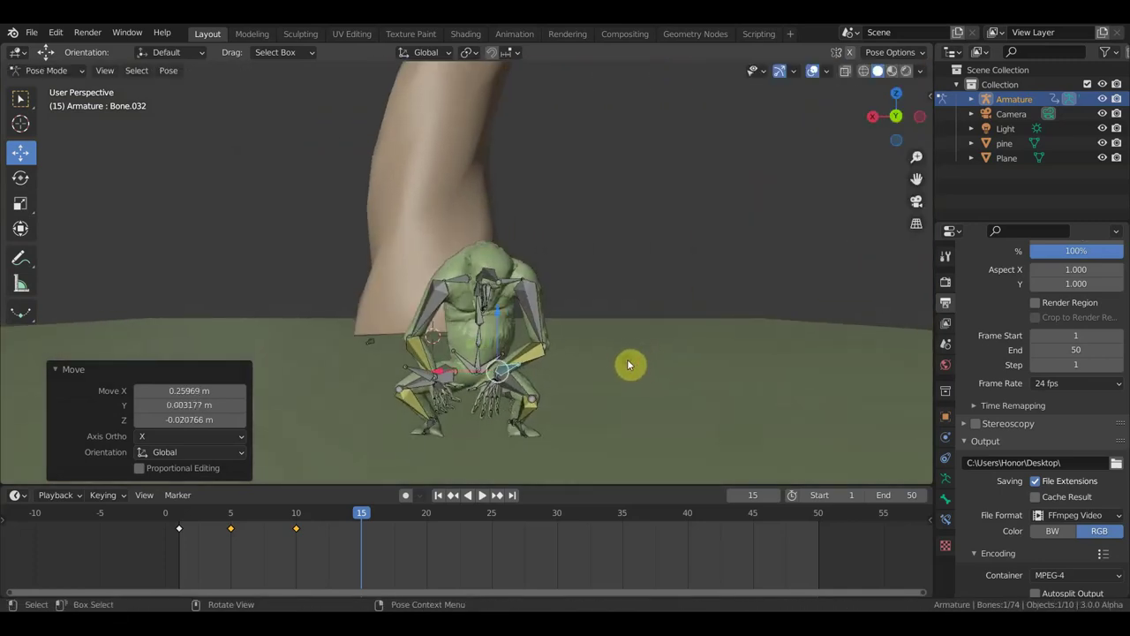
Move the root bone Bone 0.35993 m along X to lower the squat
{"action": "left_click", "coordinate": [483, 365]}
{"action": "key", "text": "g"}
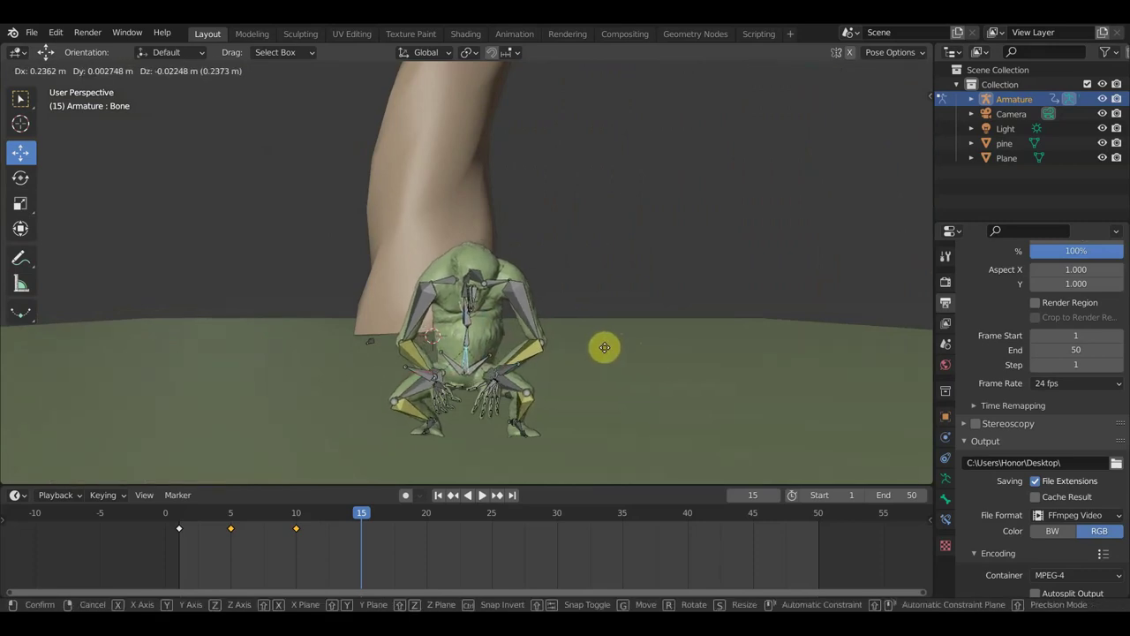
{"action": "left_click", "coordinate": [602, 350]}
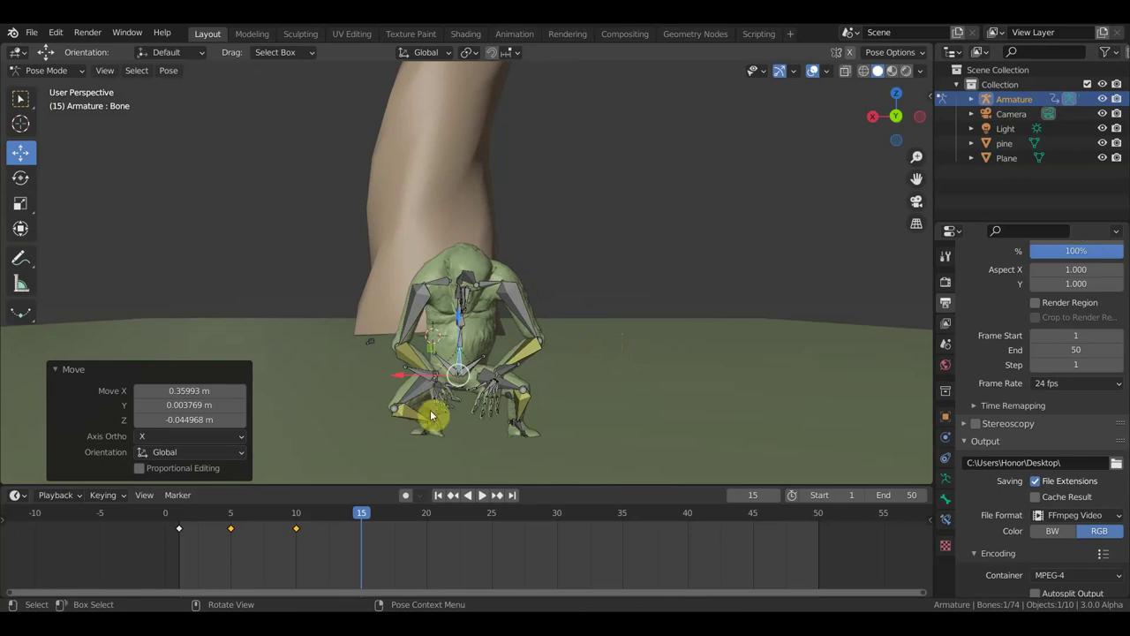
{"action": "mouse_move", "coordinate": [493, 331]}
{"action": "middle_mouse_down"}
{"action": "mouse_move", "coordinate": [671, 351]}
{"action": "mouse_move", "coordinate": [843, 344]}
{"action": "mouse_move", "coordinate": [729, 345]}
{"action": "middle_mouse_up"}
Nudge the root bone, rotate spine Bone.005 -13.1°, and turn the root 4.41°
{"action": "key", "text": "g"}
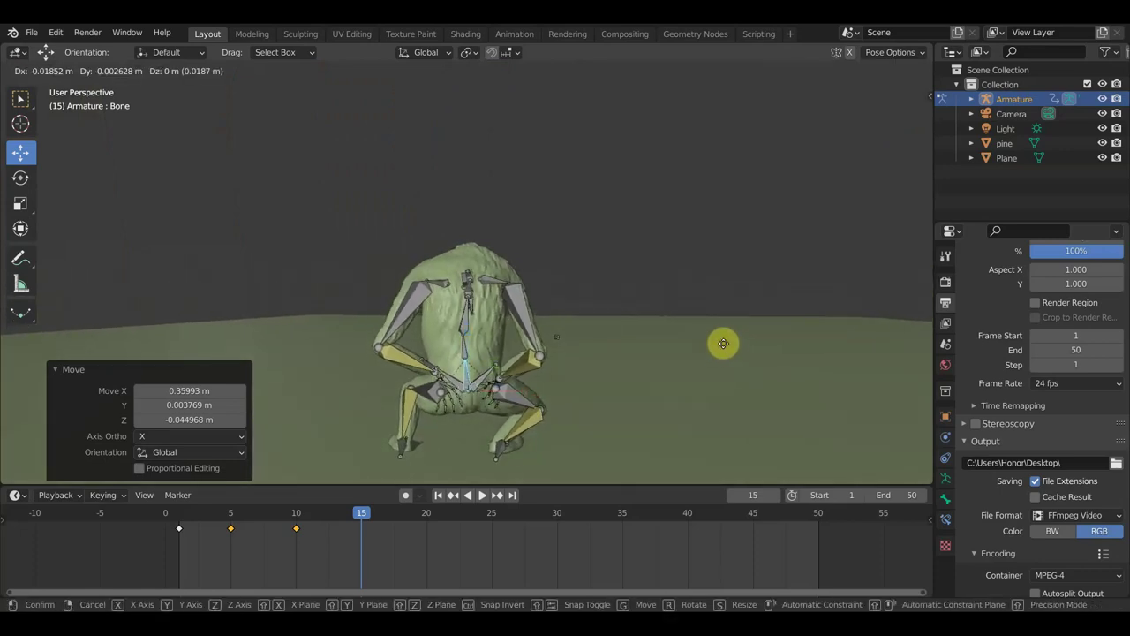
{"action": "left_click", "coordinate": [716, 340]}
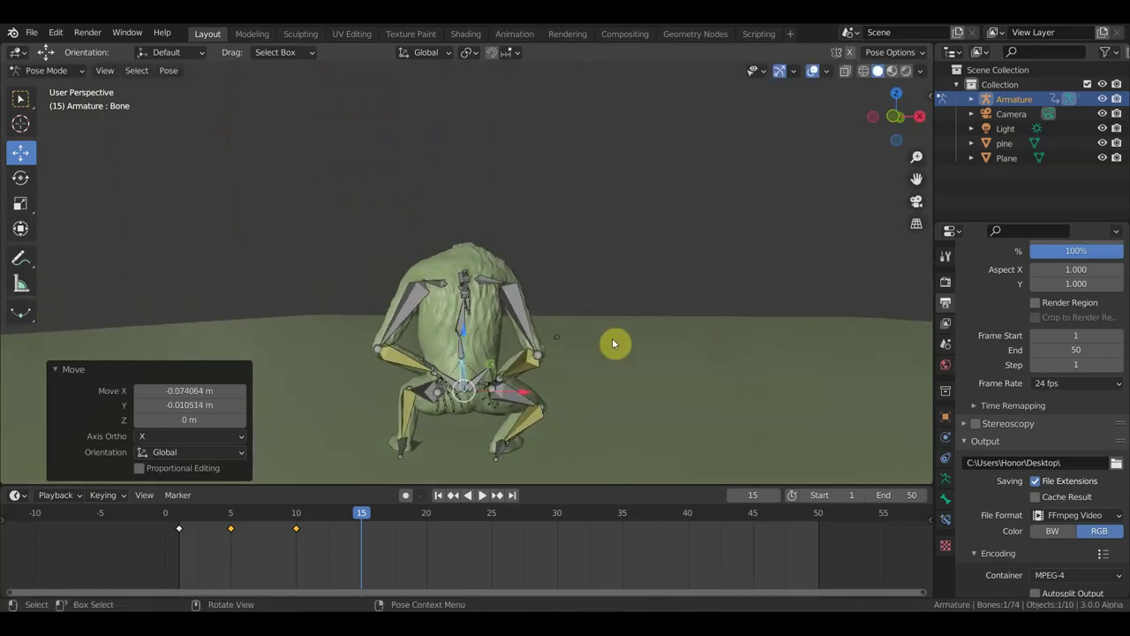
{"action": "left_click", "coordinate": [464, 316]}
{"action": "key", "text": "r"}
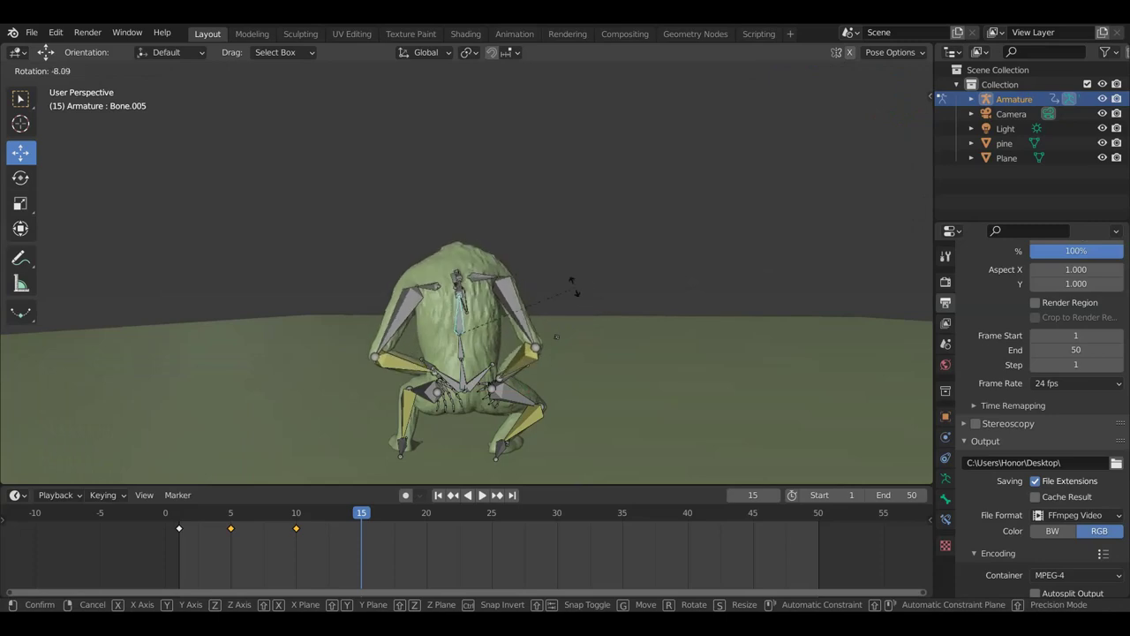
{"action": "left_click", "coordinate": [570, 280]}
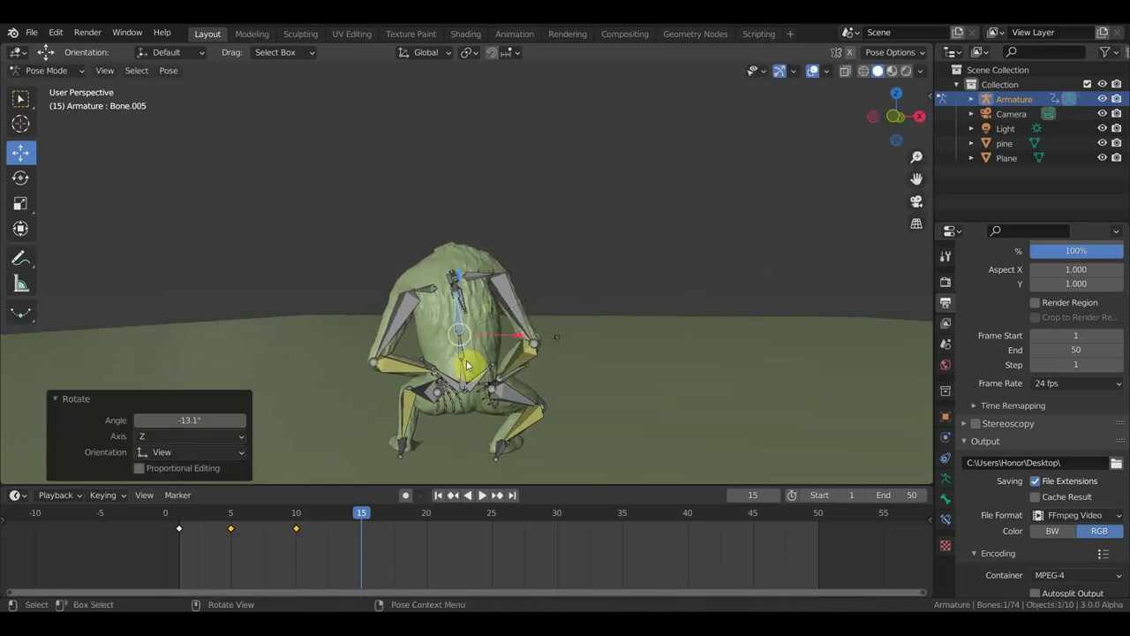
{"action": "left_click", "coordinate": [510, 376]}
{"action": "key", "text": "r"}
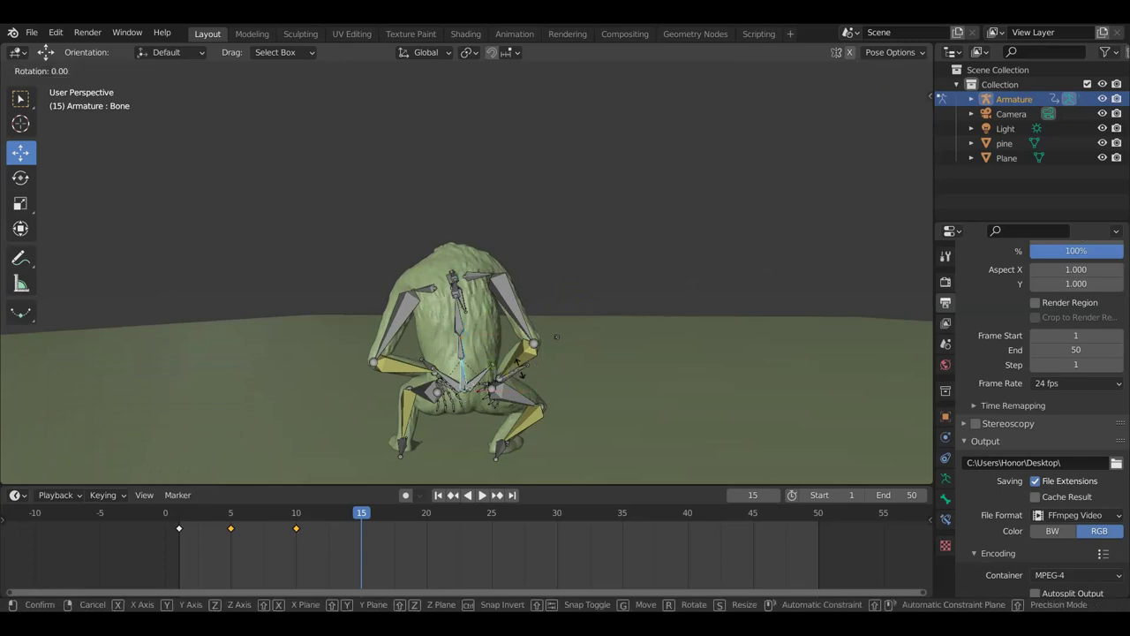
{"action": "left_click", "coordinate": [520, 379]}
{"action": "mouse_move", "coordinate": [519, 379]}
{"action": "middle_mouse_down"}
{"action": "mouse_move", "coordinate": [531, 352]}
{"action": "mouse_move", "coordinate": [511, 294]}
{"action": "mouse_move", "coordinate": [481, 279]}
{"action": "middle_mouse_up"}
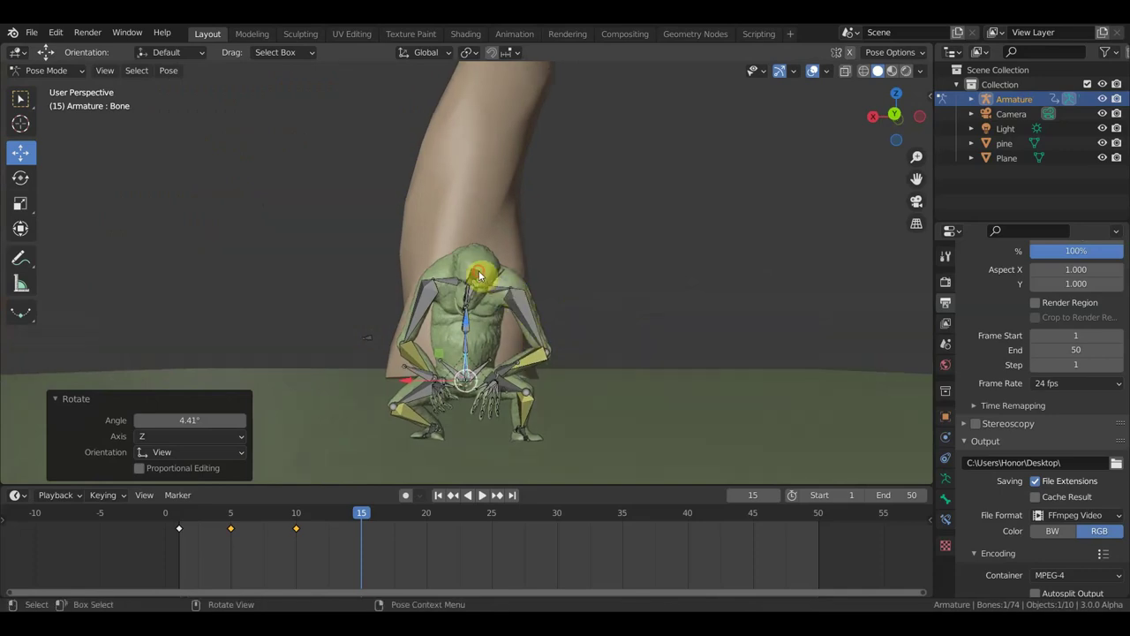
Tilt the head bone Bone.006 to -13.8° about Z and return to a front view
{"action": "left_click", "coordinate": [515, 278]}
{"action": "key", "text": "r"}
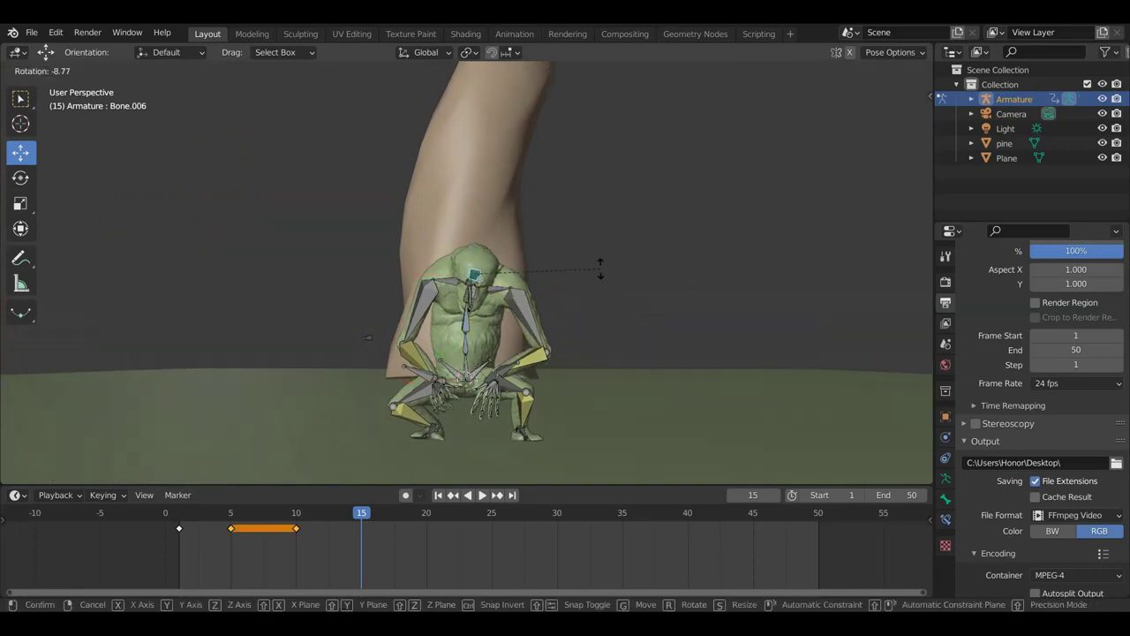
{"action": "left_click", "coordinate": [598, 256]}
{"action": "key", "text": "r"}
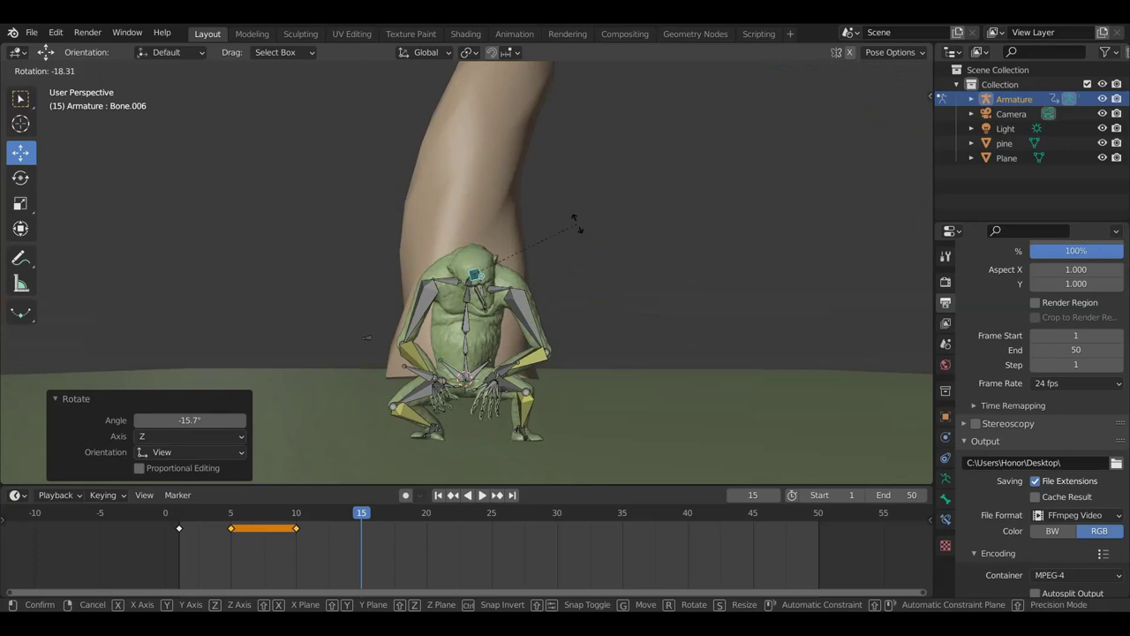
{"action": "left_click", "coordinate": [605, 273]}
{"action": "middle_click_drag", "start_coordinate": [606, 282], "coordinate": [585, 429]}
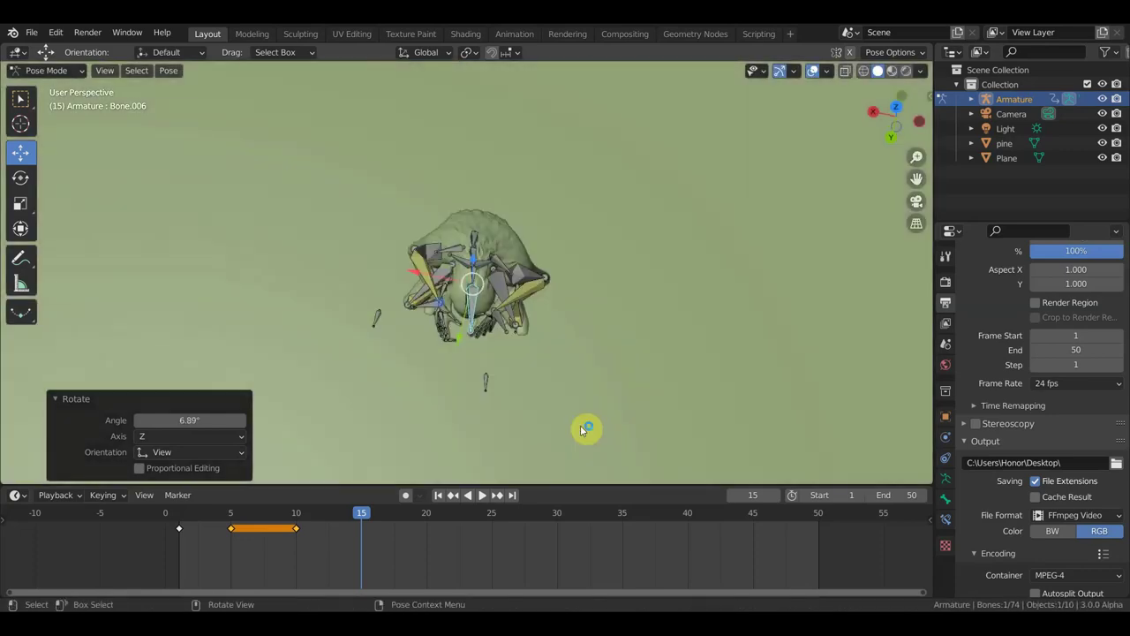
{"action": "mouse_move", "coordinate": [624, 284]}
{"action": "middle_mouse_down"}
{"action": "mouse_move", "coordinate": [609, 268]}
{"action": "mouse_move", "coordinate": [513, 294]}
{"action": "middle_mouse_up"}
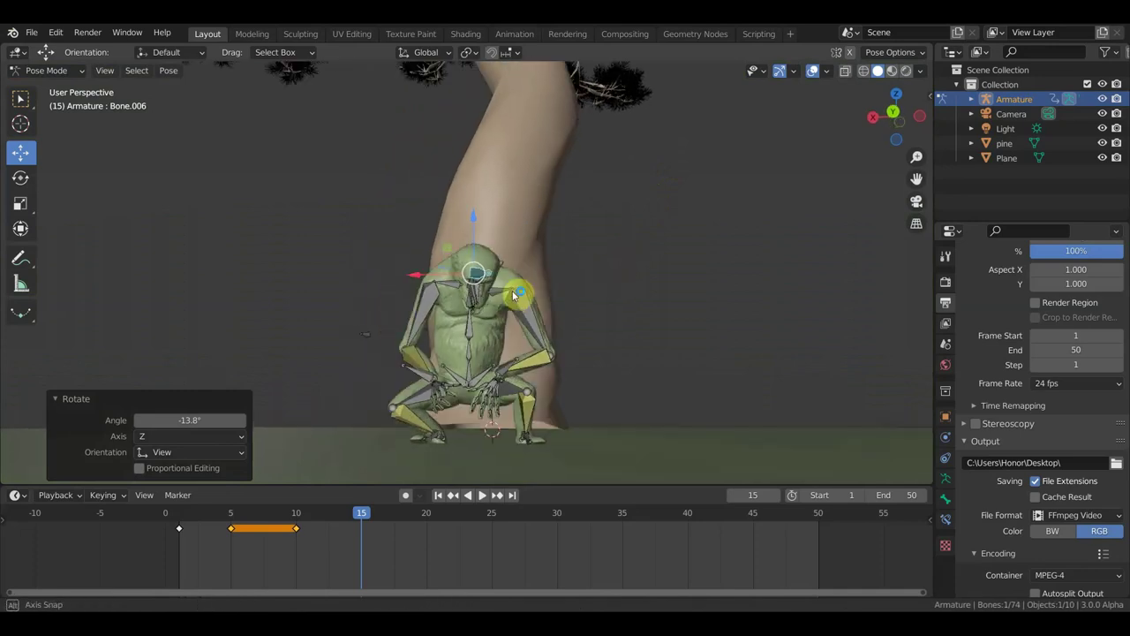
Nudge Bone.009, then rotate Bone.045 -12.1° and move it 0.04328 m in X
{"action": "left_click", "coordinate": [501, 291]}
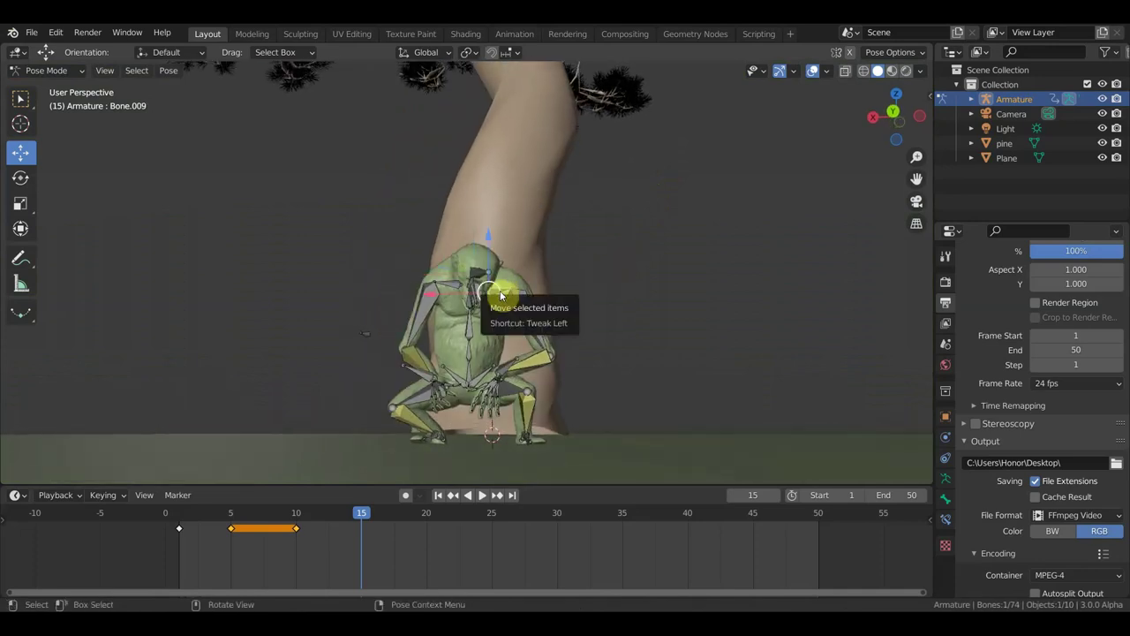
{"action": "key", "text": "g"}
{"action": "left_click", "coordinate": [498, 287]}
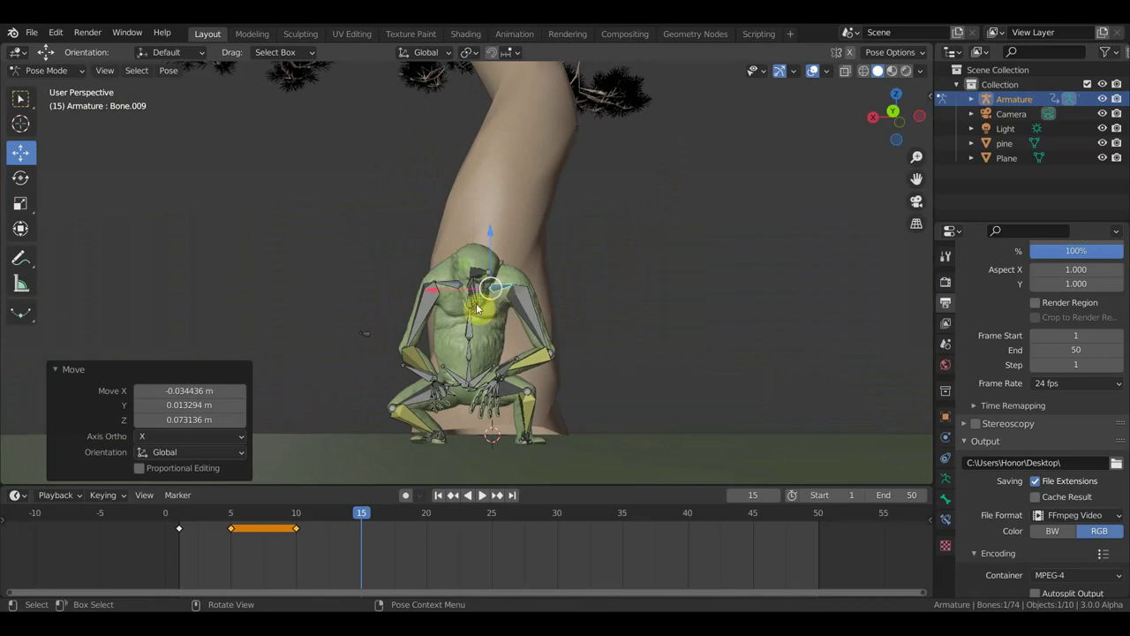
{"action": "key", "text": "r"}
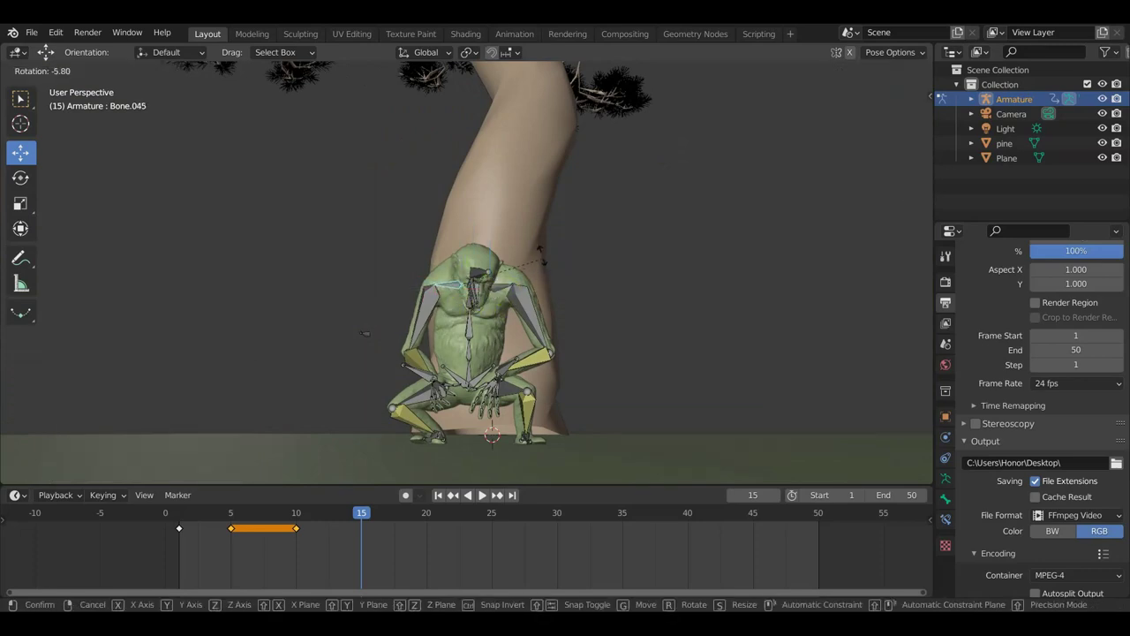
{"action": "left_click", "coordinate": [538, 252]}
{"action": "key", "text": "g"}
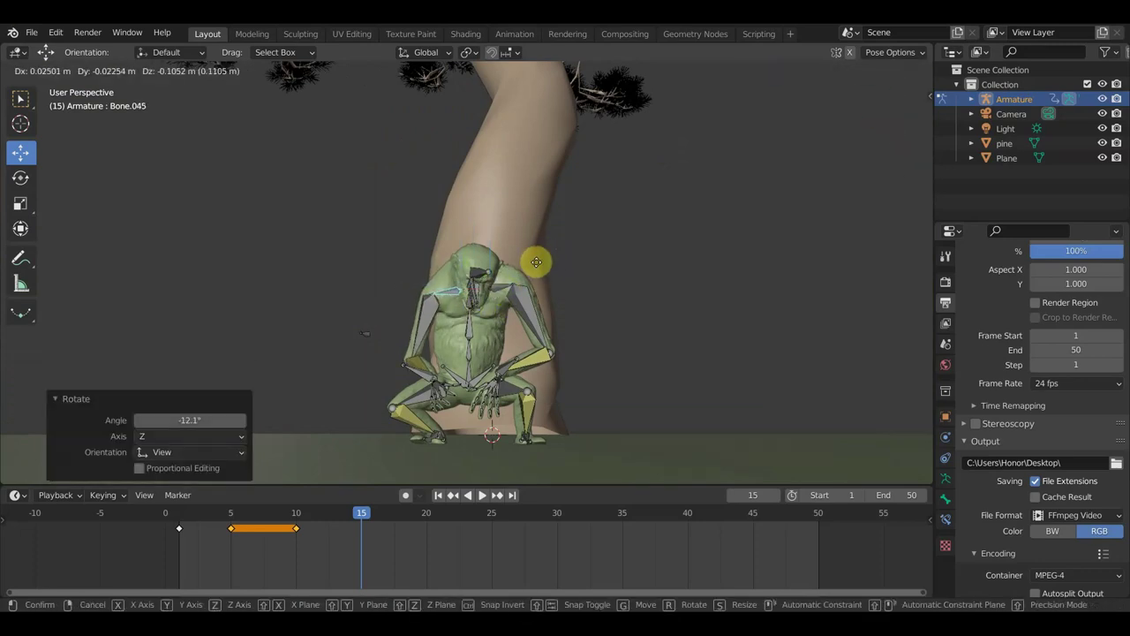
{"action": "left_click", "coordinate": [537, 262]}
{"action": "key", "text": "g"}
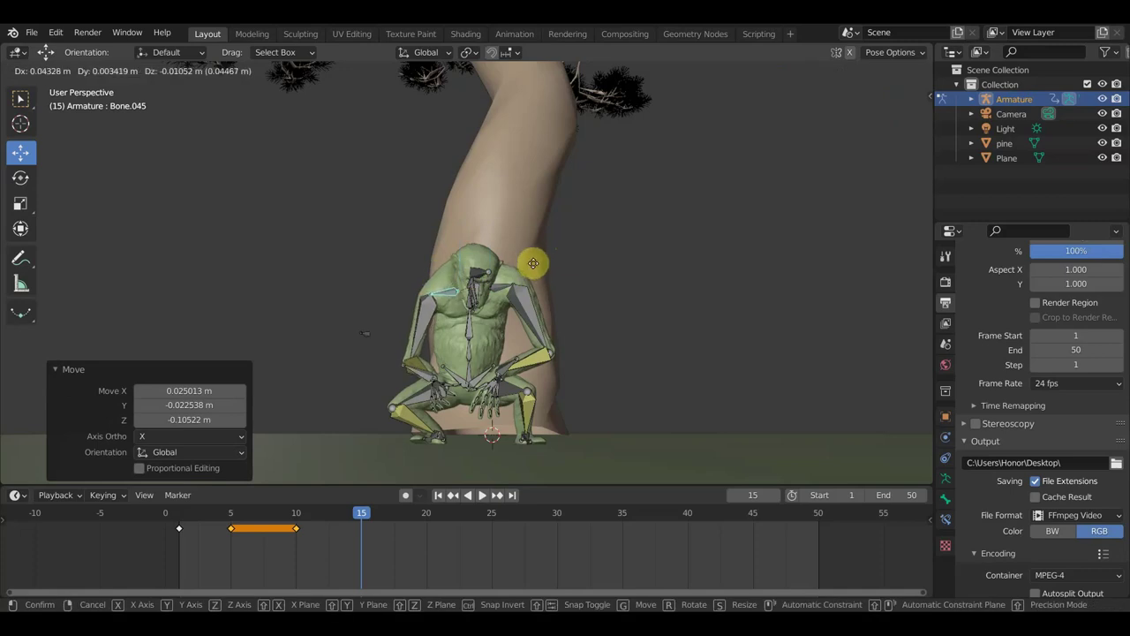
{"action": "left_click", "coordinate": [533, 263]}
{"action": "mouse_move", "coordinate": [535, 264]}
{"action": "middle_mouse_down"}
{"action": "mouse_move", "coordinate": [665, 341]}
{"action": "mouse_move", "coordinate": [674, 334]}
{"action": "middle_mouse_up"}
Key all bones at frame 15, preview the motion, and hide the ground Plane
{"action": "key", "text": "a"}
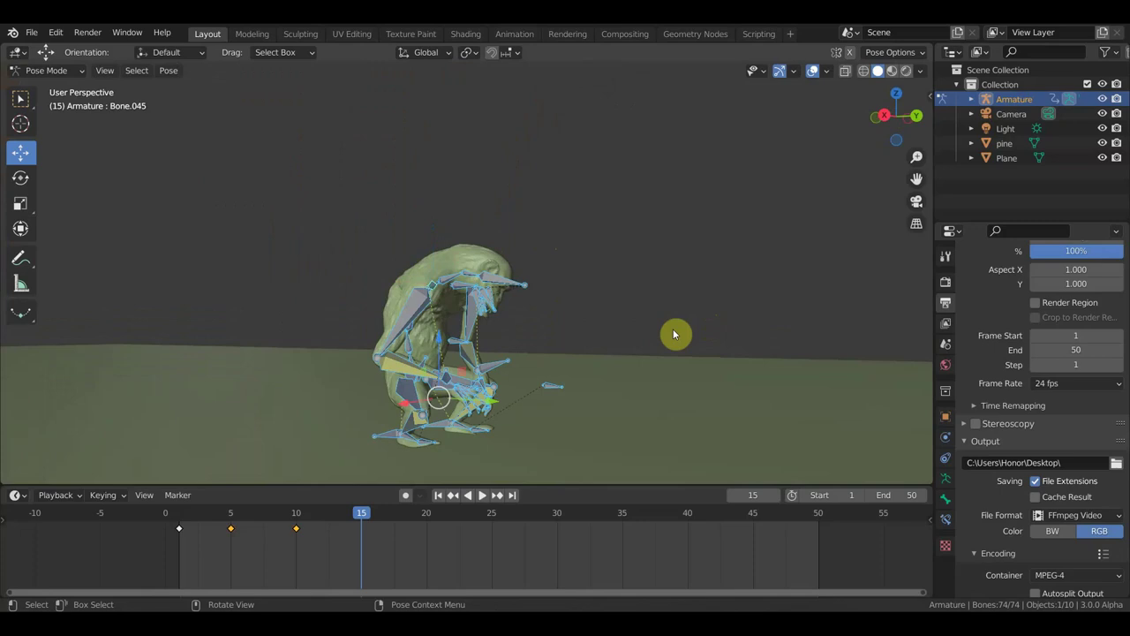
{"action": "mouse_move", "coordinate": [384, 521]}
{"action": "left_mouse_down"}
{"action": "mouse_move", "coordinate": [209, 510]}
{"action": "mouse_move", "coordinate": [354, 542]}
{"action": "mouse_move", "coordinate": [291, 535]}
{"action": "mouse_move", "coordinate": [345, 547]}
{"action": "mouse_move", "coordinate": [167, 505]}
{"action": "mouse_move", "coordinate": [330, 554]}
{"action": "mouse_move", "coordinate": [386, 595]}
{"action": "mouse_move", "coordinate": [439, 595]}
{"action": "mouse_move", "coordinate": [429, 595]}
{"action": "left_mouse_up"}
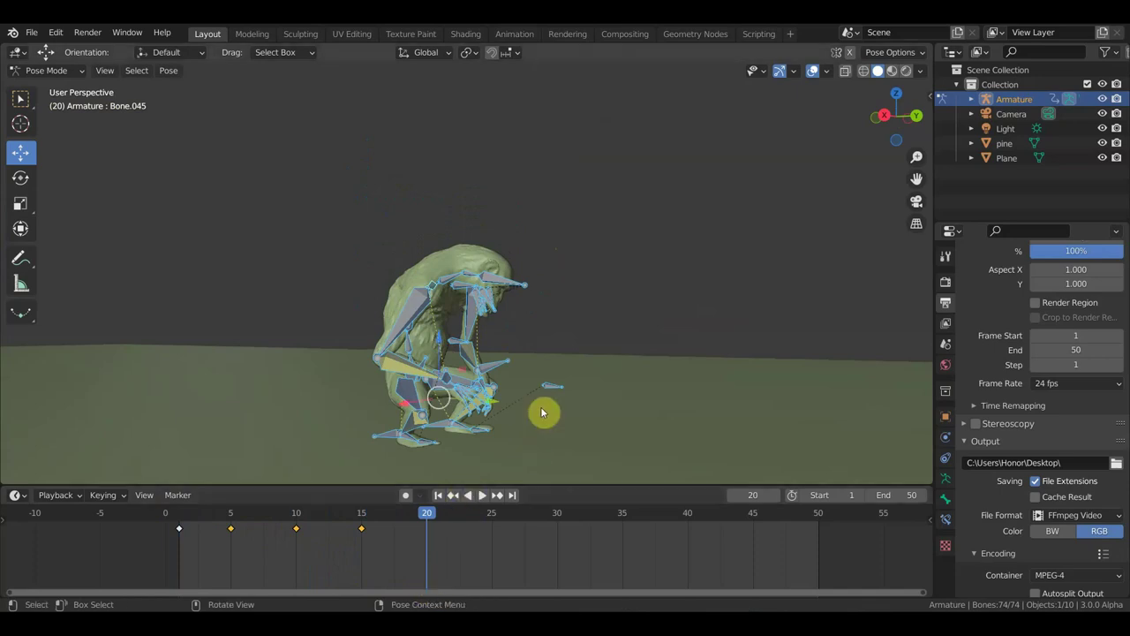
{"action": "mouse_move", "coordinate": [542, 411]}
{"action": "middle_mouse_down"}
{"action": "mouse_move", "coordinate": [427, 388]}
{"action": "mouse_move", "coordinate": [438, 391]}
{"action": "middle_mouse_up"}
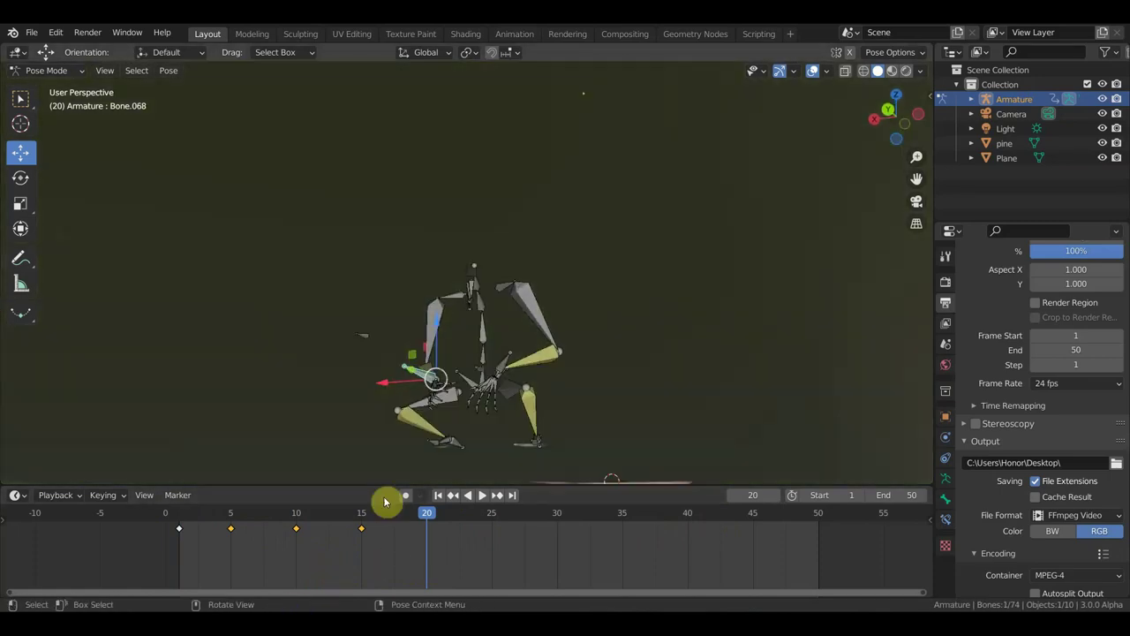
{"action": "left_click", "coordinate": [362, 519]}
{"action": "key", "text": "space"}
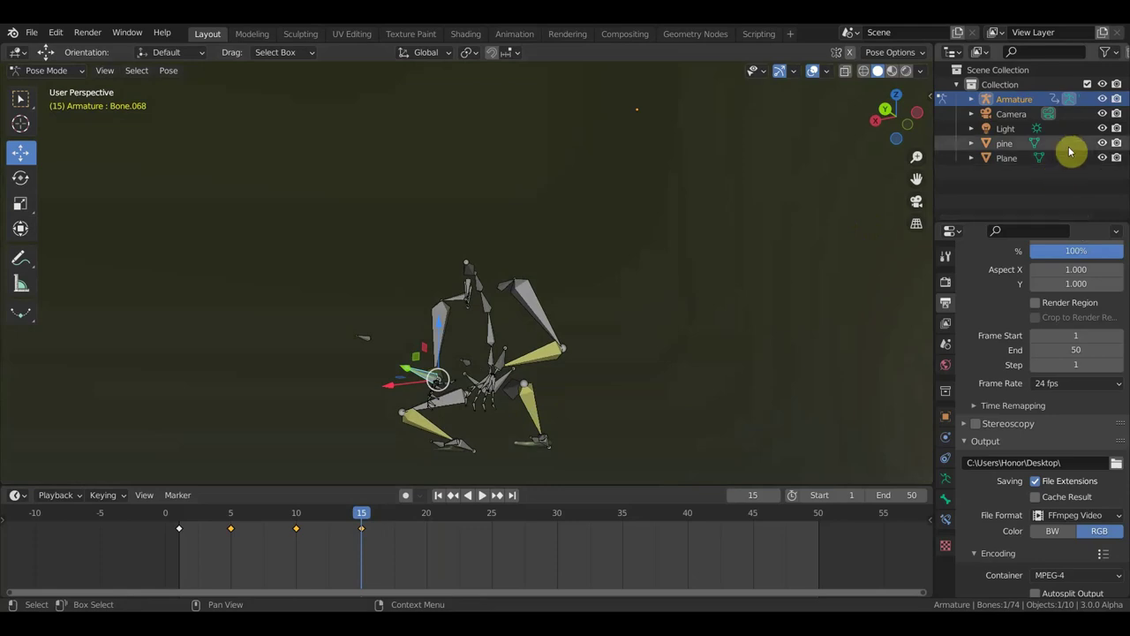
{"action": "left_click", "coordinate": [1102, 157]}
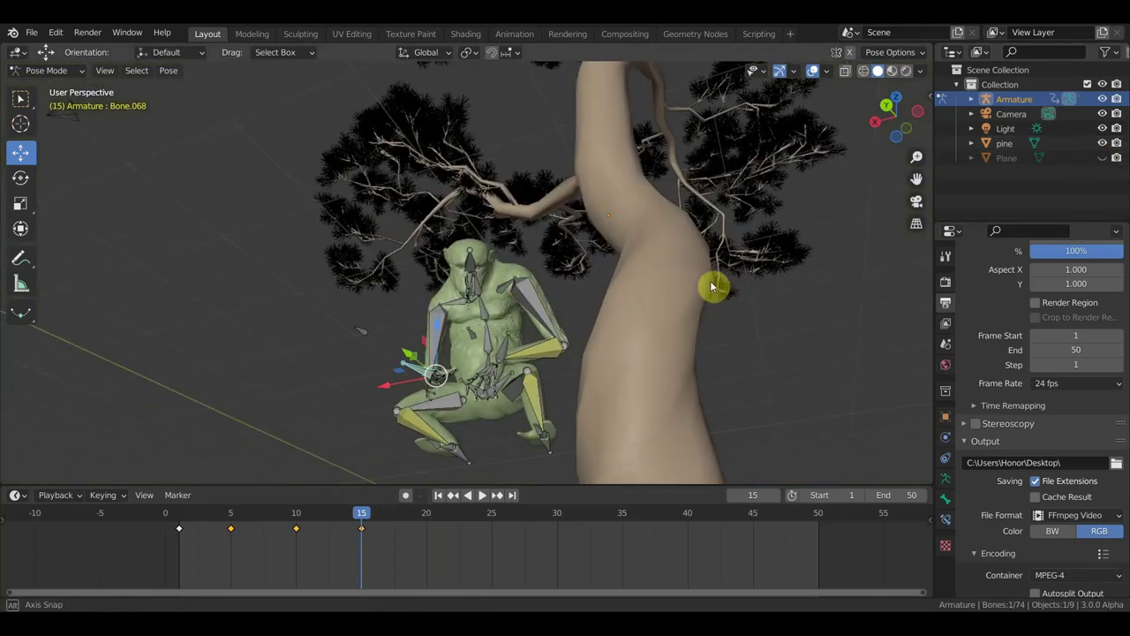
Hide the pine tree, then rotate Bone.068 by 30° and -22.8° and reposition it
{"action": "middle_click_drag", "start_coordinate": [714, 285], "coordinate": [836, 250]}
{"action": "left_click", "coordinate": [1104, 143]}
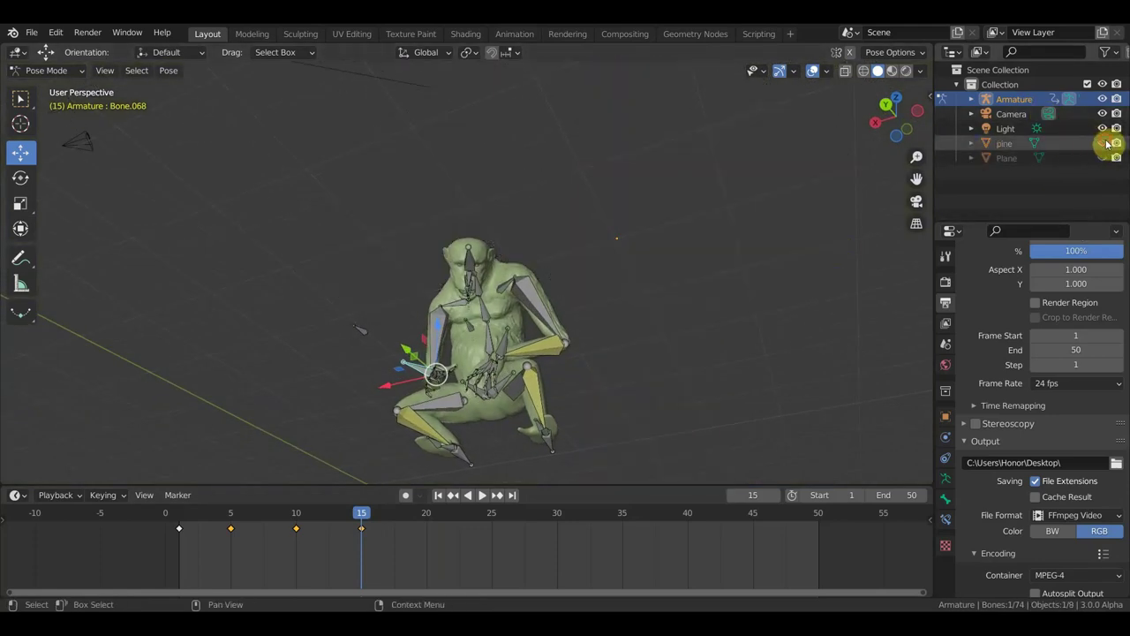
{"action": "key", "text": "r"}
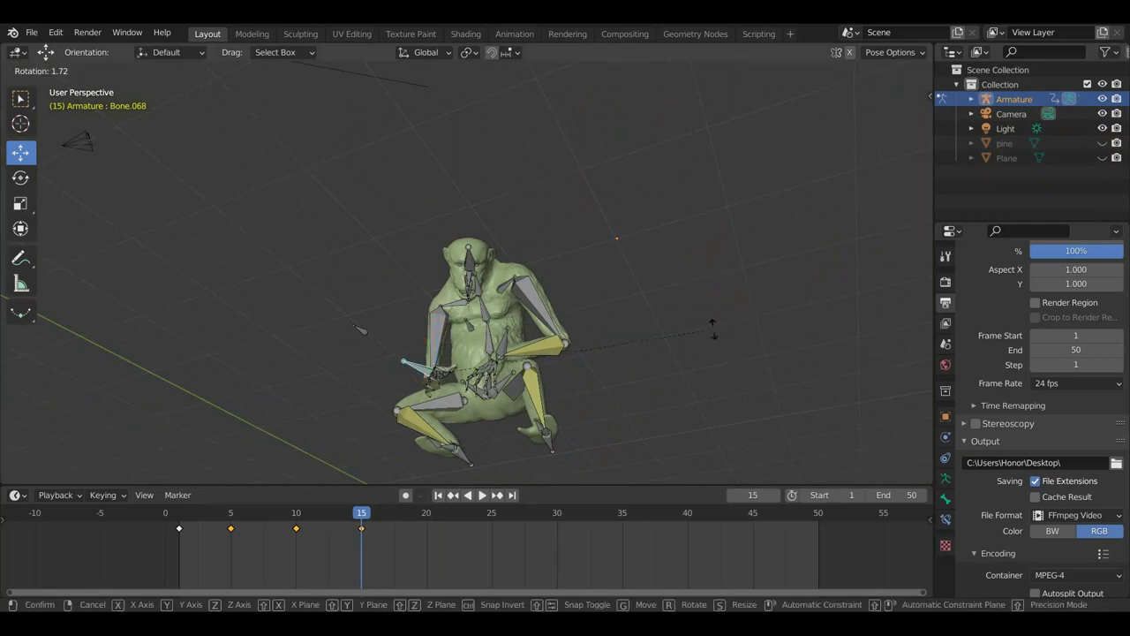
{"action": "left_click", "coordinate": [589, 345]}
{"action": "mouse_move", "coordinate": [590, 346]}
{"action": "middle_mouse_down"}
{"action": "mouse_move", "coordinate": [545, 421]}
{"action": "mouse_move", "coordinate": [593, 401]}
{"action": "middle_mouse_up"}
{"action": "key", "text": "r"}
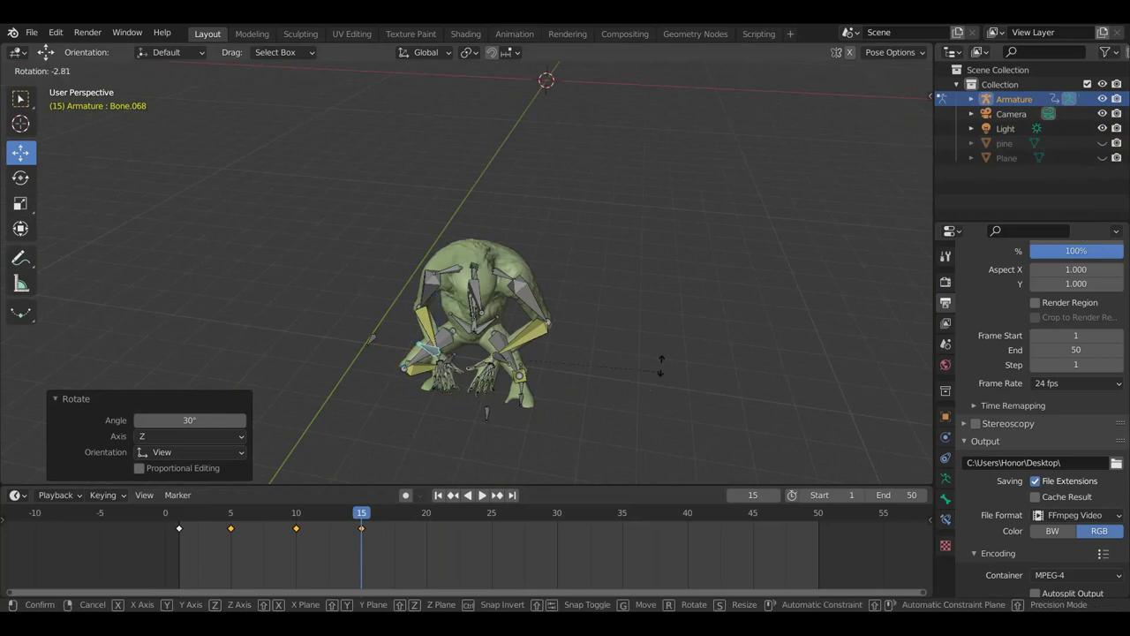
{"action": "left_click", "coordinate": [631, 300]}
{"action": "key", "text": "g"}
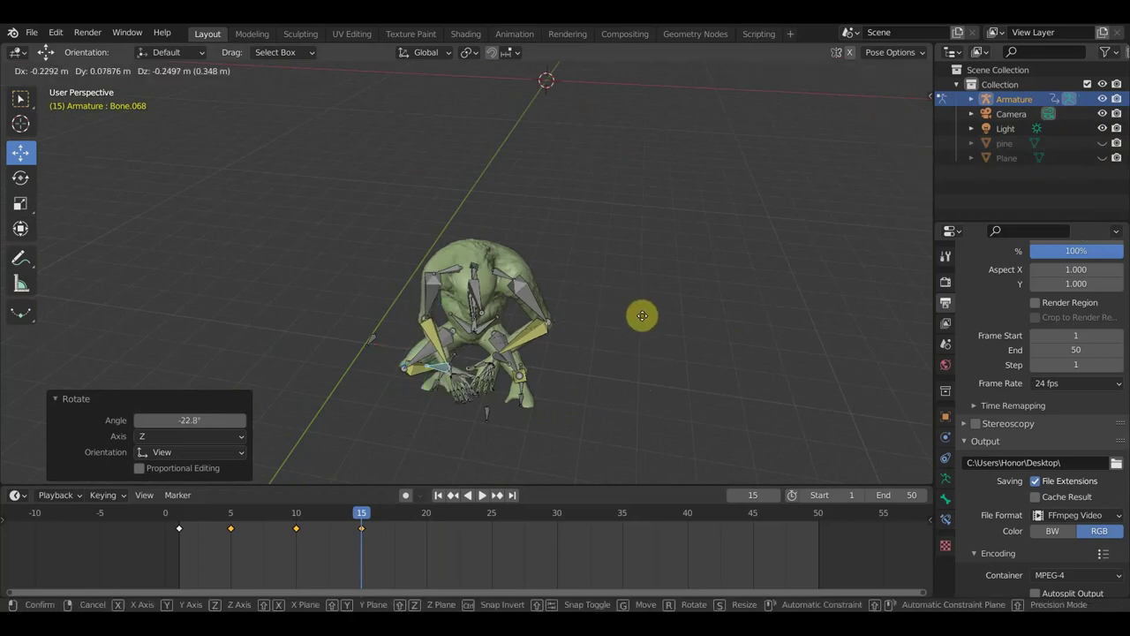
{"action": "left_click", "coordinate": [649, 317]}
Move arm bone Bone.032 to a new position
{"action": "mouse_move", "coordinate": [638, 323]}
{"action": "middle_mouse_down"}
{"action": "mouse_move", "coordinate": [694, 234]}
{"action": "mouse_move", "coordinate": [669, 242]}
{"action": "middle_mouse_up"}
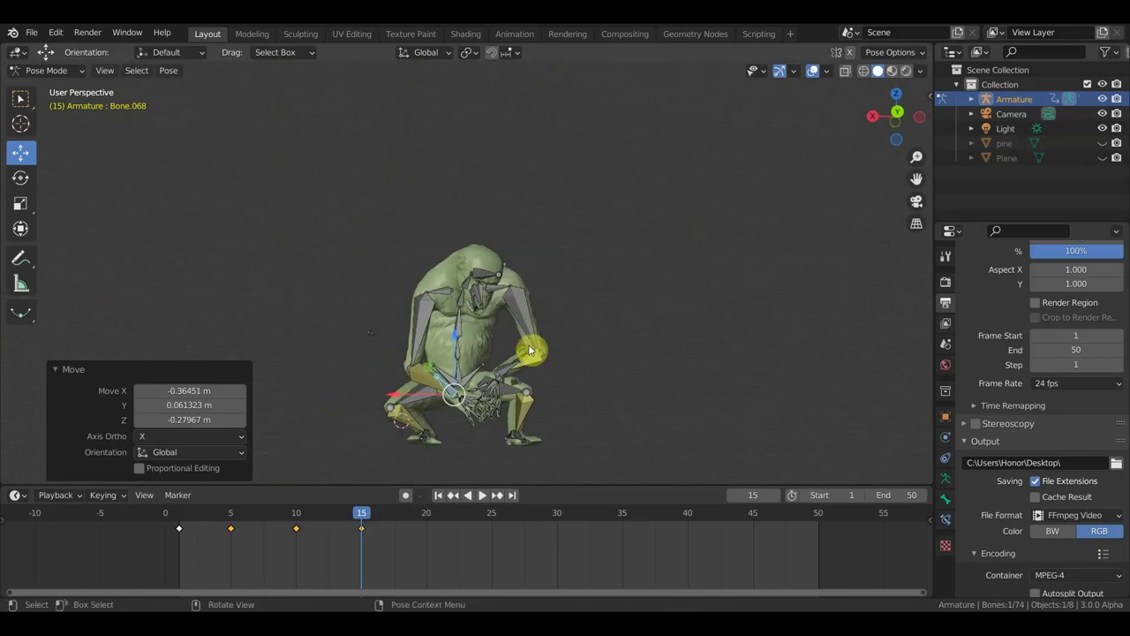
{"action": "middle_click_drag", "start_coordinate": [530, 350], "coordinate": [484, 363]}
{"action": "left_click", "coordinate": [581, 346]}
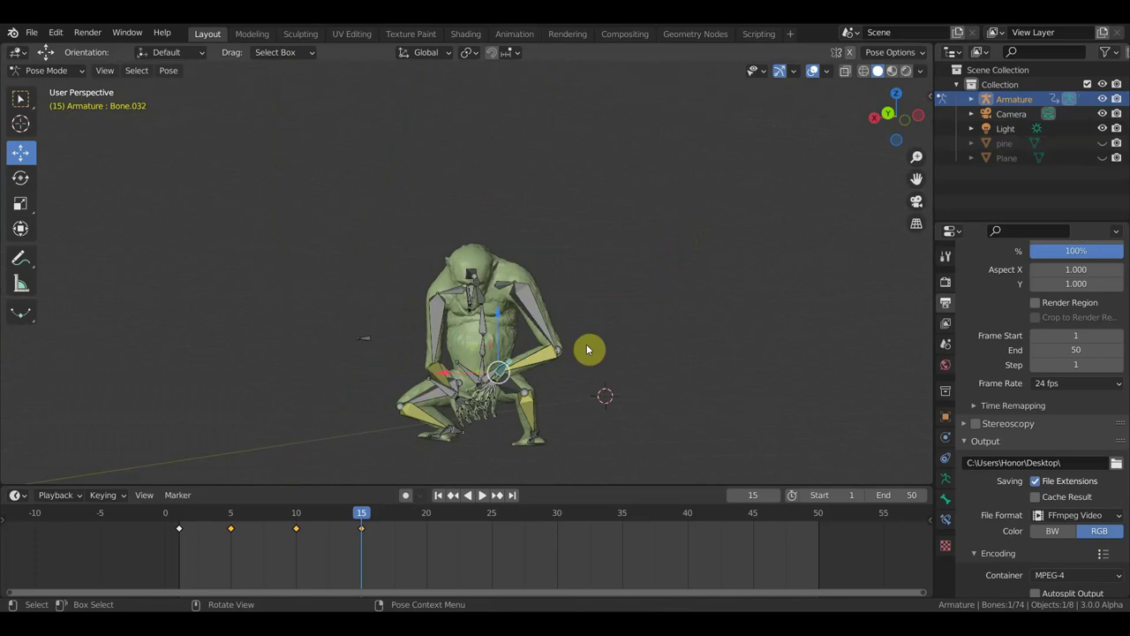
{"action": "key", "text": "g"}
{"action": "left_click", "coordinate": [590, 336]}
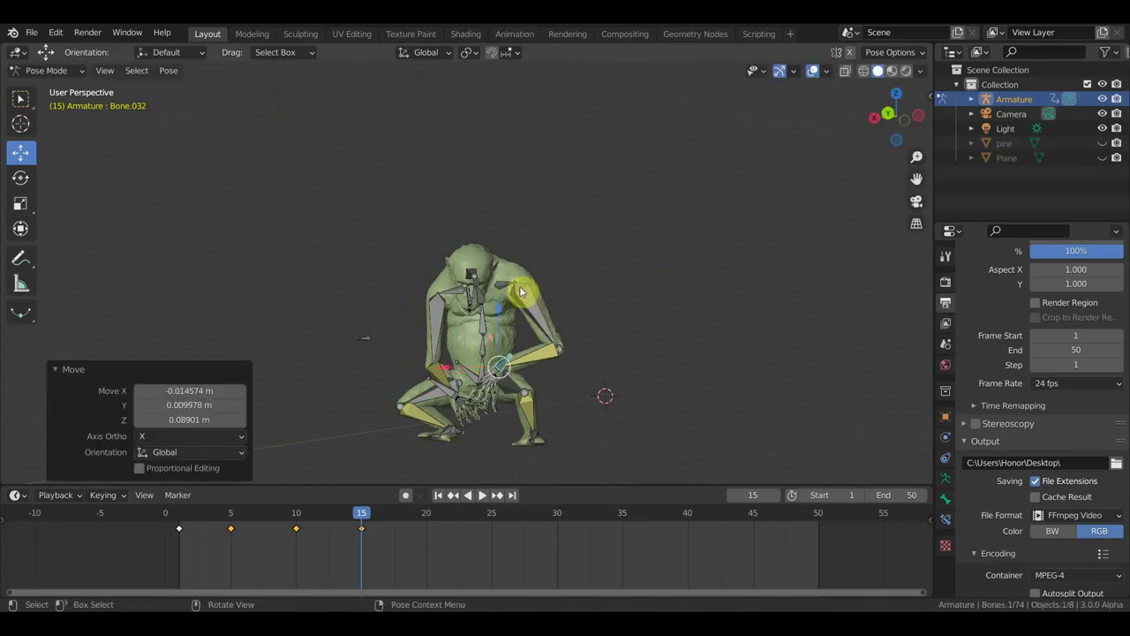
Rotate Bone.009 by -18.8° and then -17.3°
{"action": "left_click", "coordinate": [575, 304]}
{"action": "key", "text": "r"}
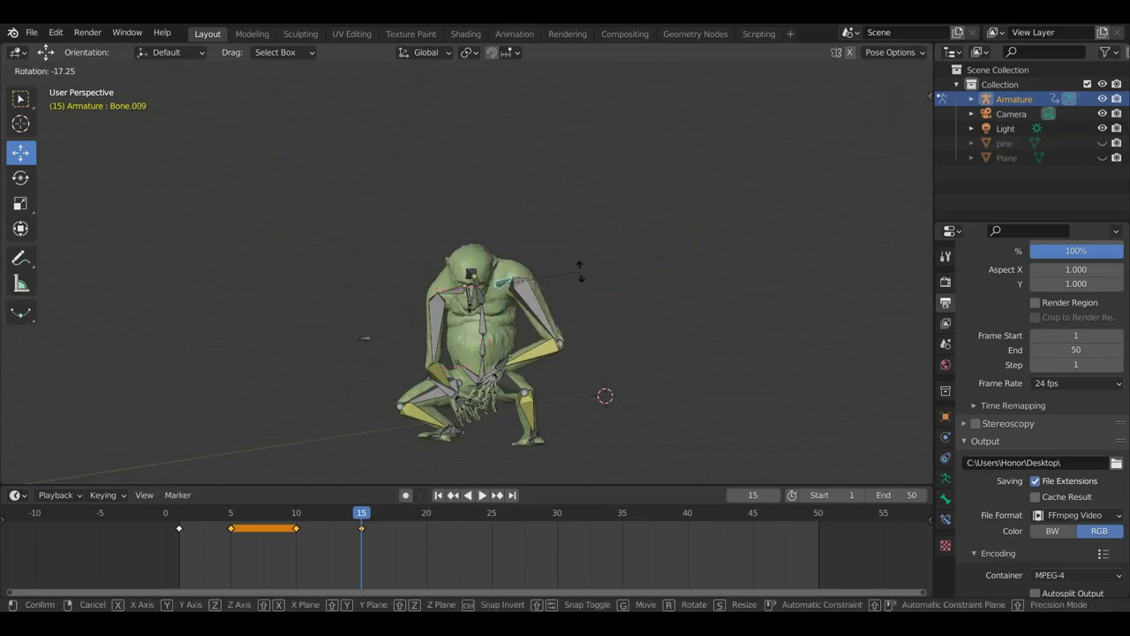
{"action": "left_click", "coordinate": [581, 273]}
{"action": "mouse_move", "coordinate": [583, 273]}
{"action": "middle_mouse_down"}
{"action": "mouse_move", "coordinate": [569, 321]}
{"action": "mouse_move", "coordinate": [623, 411]}
{"action": "middle_mouse_up"}
{"action": "key", "text": "r"}
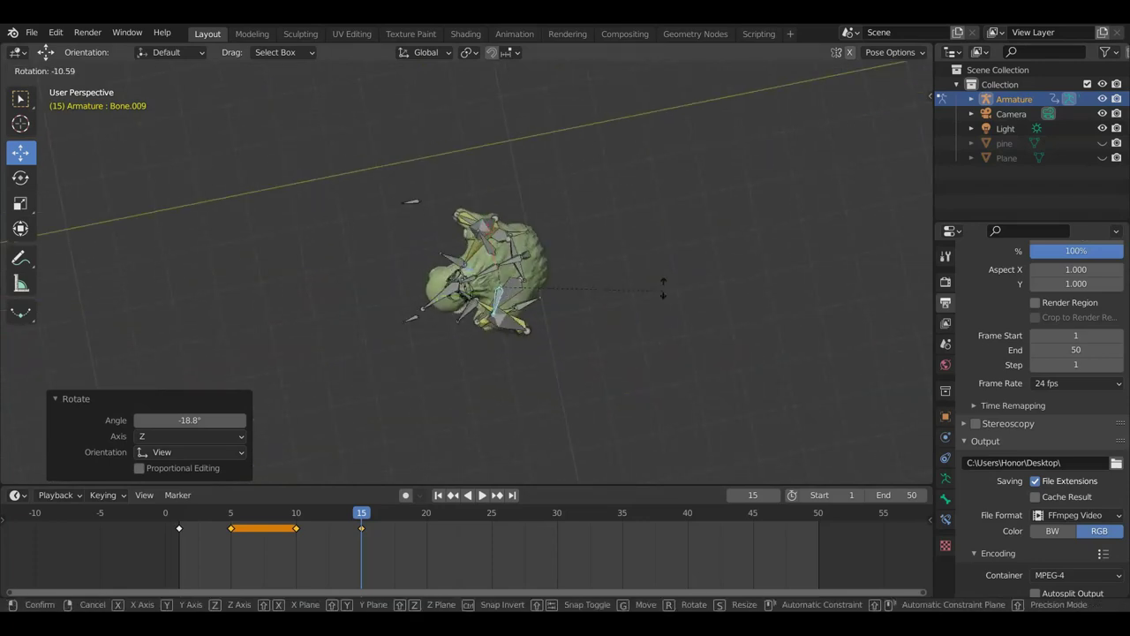
{"action": "left_click", "coordinate": [661, 272]}
{"action": "mouse_move", "coordinate": [660, 272]}
{"action": "middle_mouse_down"}
{"action": "mouse_move", "coordinate": [729, 225]}
{"action": "mouse_move", "coordinate": [719, 227]}
{"action": "middle_mouse_up"}
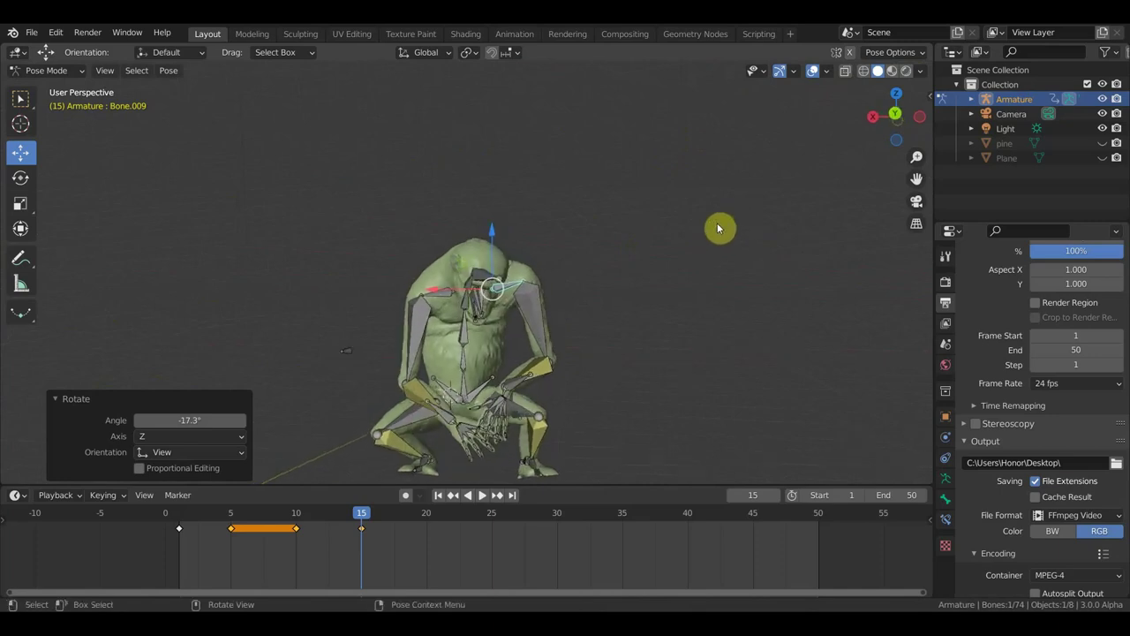
Rotate shoulder bone Bone.010 by -15.4° and then 29.4°
{"action": "left_click", "coordinate": [545, 320]}
{"action": "key", "text": "r"}
{"action": "left_click", "coordinate": [572, 317]}
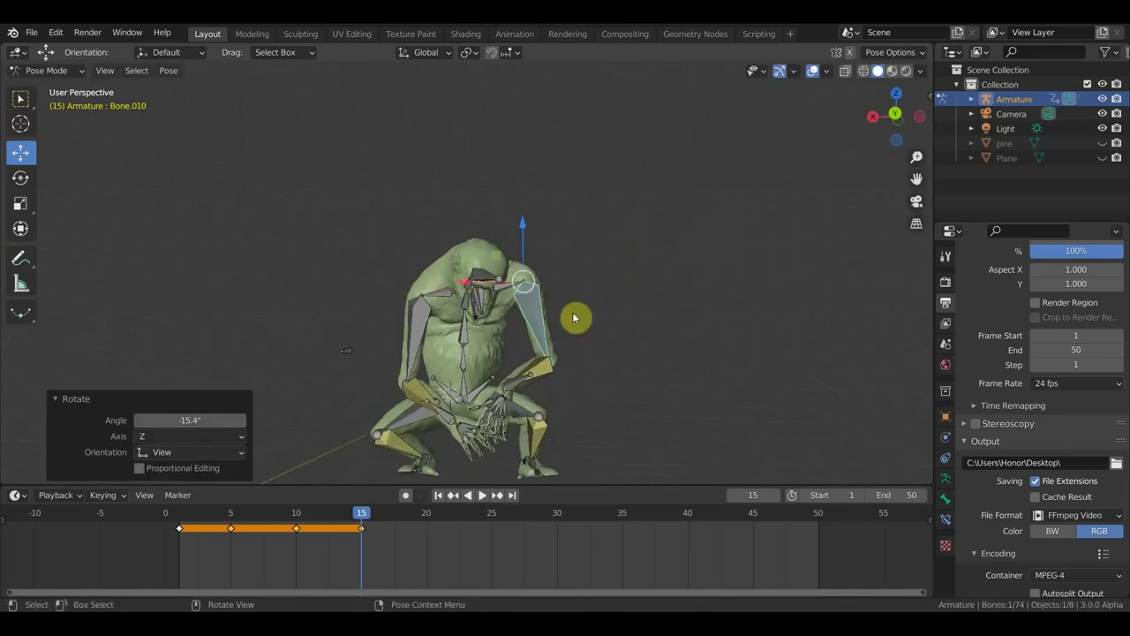
{"action": "middle_click_drag", "start_coordinate": [574, 321], "coordinate": [399, 455]}
{"action": "middle_click_drag", "start_coordinate": [659, 356], "coordinate": [684, 426]}
{"action": "key", "text": "r"}
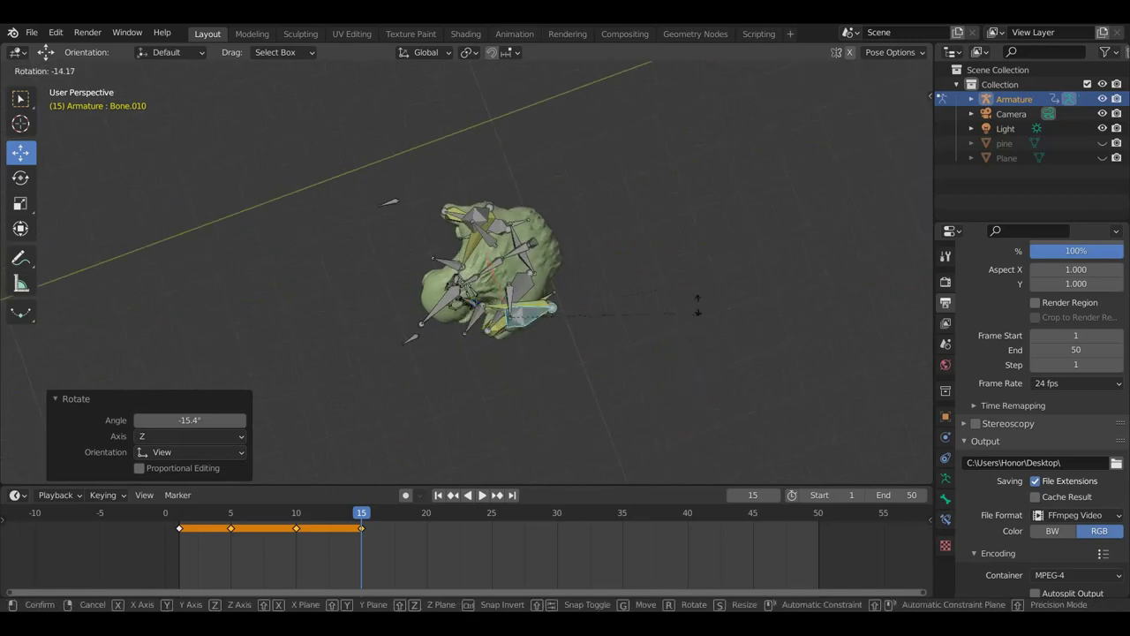
{"action": "left_click", "coordinate": [618, 412]}
{"action": "middle_click_drag", "start_coordinate": [618, 411], "coordinate": [746, 229]}
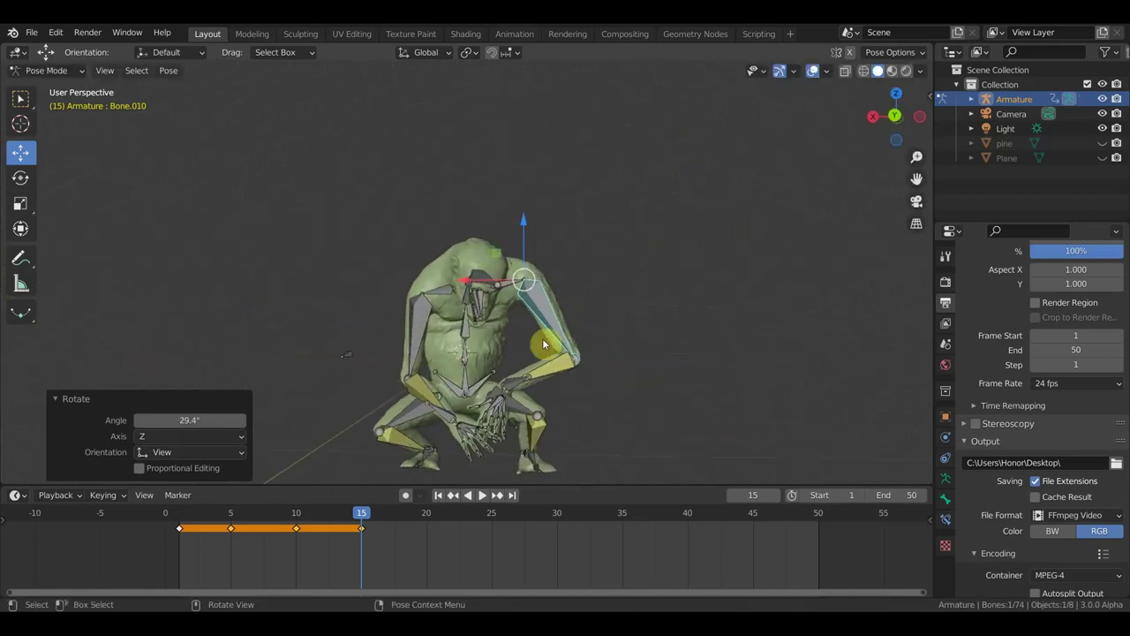
Rotate Bone.032 by -56.9° and -12.8°, drop it -0.18479 m, then select Bone.068
{"action": "left_click", "coordinate": [604, 384]}
{"action": "middle_click_drag", "start_coordinate": [613, 386], "coordinate": [716, 301]}
{"action": "key", "text": "r"}
{"action": "left_click", "coordinate": [596, 243]}
{"action": "mouse_move", "coordinate": [597, 243]}
{"action": "middle_mouse_down"}
{"action": "mouse_move", "coordinate": [520, 391]}
{"action": "mouse_move", "coordinate": [535, 390]}
{"action": "middle_mouse_up"}
{"action": "key", "text": "r"}
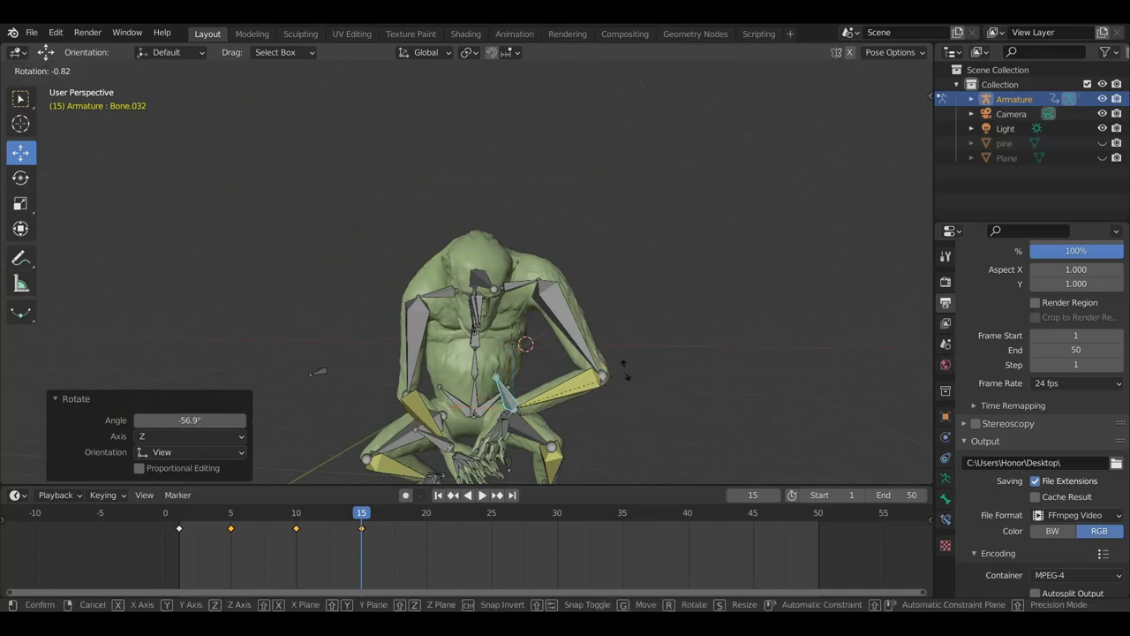
{"action": "left_click", "coordinate": [618, 354]}
{"action": "mouse_move", "coordinate": [618, 353]}
{"action": "middle_mouse_down"}
{"action": "mouse_move", "coordinate": [623, 383]}
{"action": "mouse_move", "coordinate": [638, 371]}
{"action": "mouse_move", "coordinate": [588, 360]}
{"action": "middle_mouse_up"}
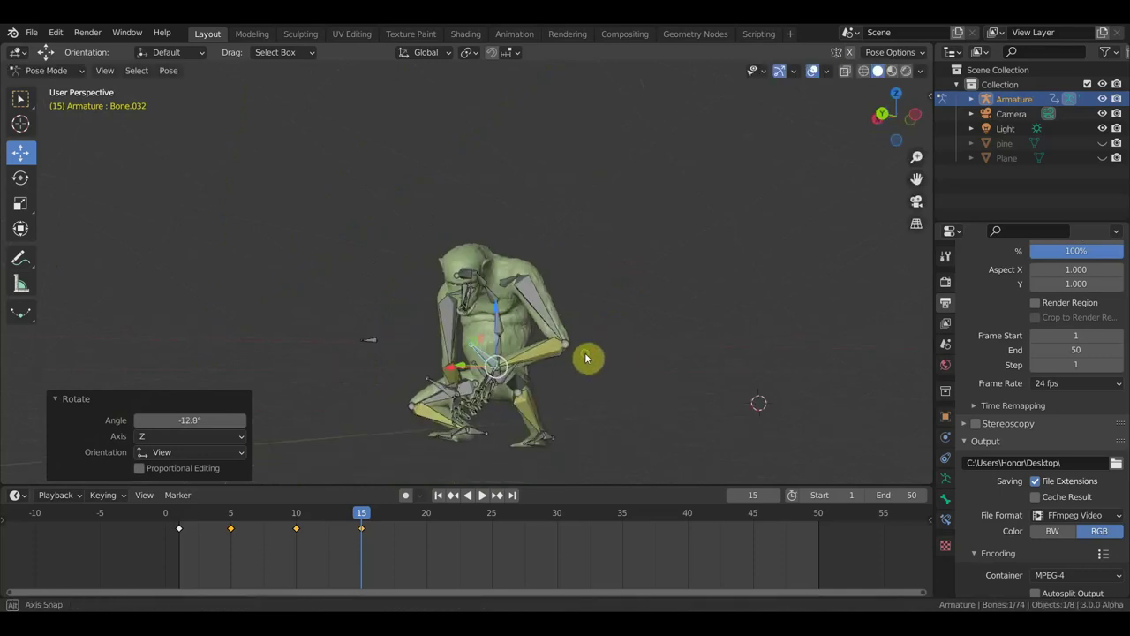
{"action": "key", "text": "g"}
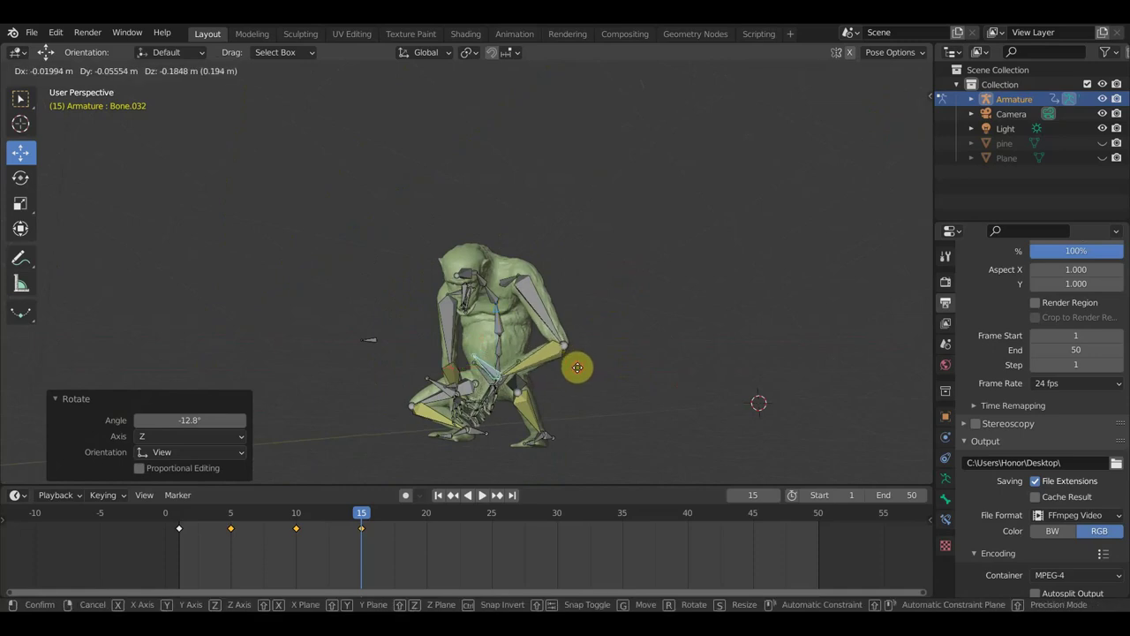
{"action": "left_click", "coordinate": [578, 368]}
{"action": "mouse_move", "coordinate": [588, 373]}
{"action": "middle_mouse_down"}
{"action": "mouse_move", "coordinate": [709, 398]}
{"action": "mouse_move", "coordinate": [671, 391]}
{"action": "middle_mouse_up"}
{"action": "left_click", "coordinate": [450, 394]}
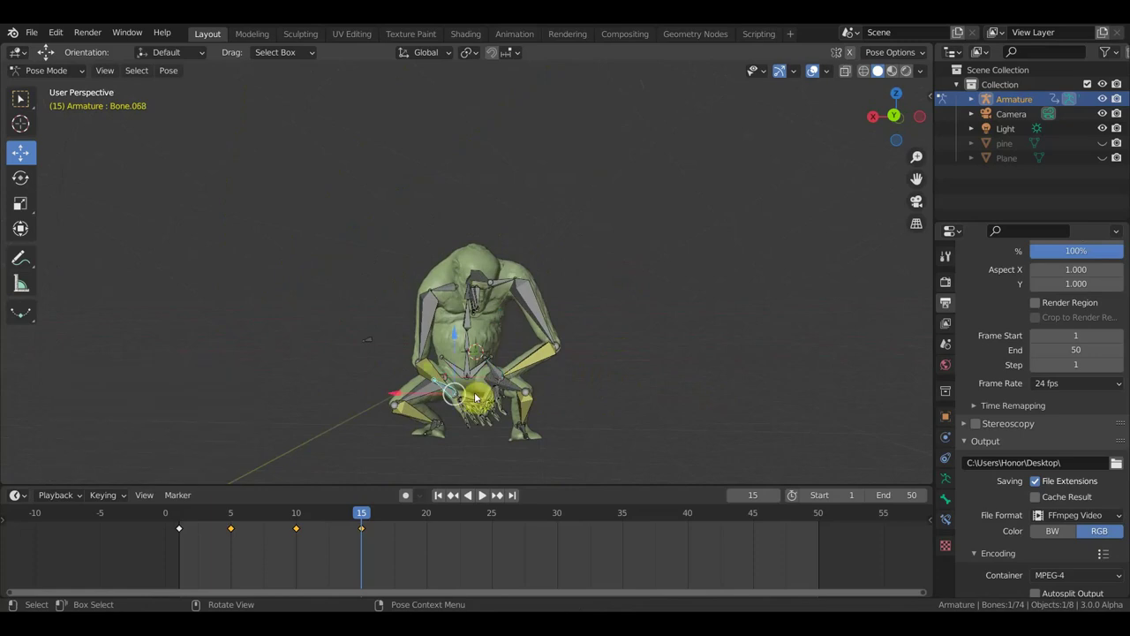
Move Bone.068 and rotate the neighbouring hand bone 39.3°, undoing the last change
{"action": "key", "text": "g"}
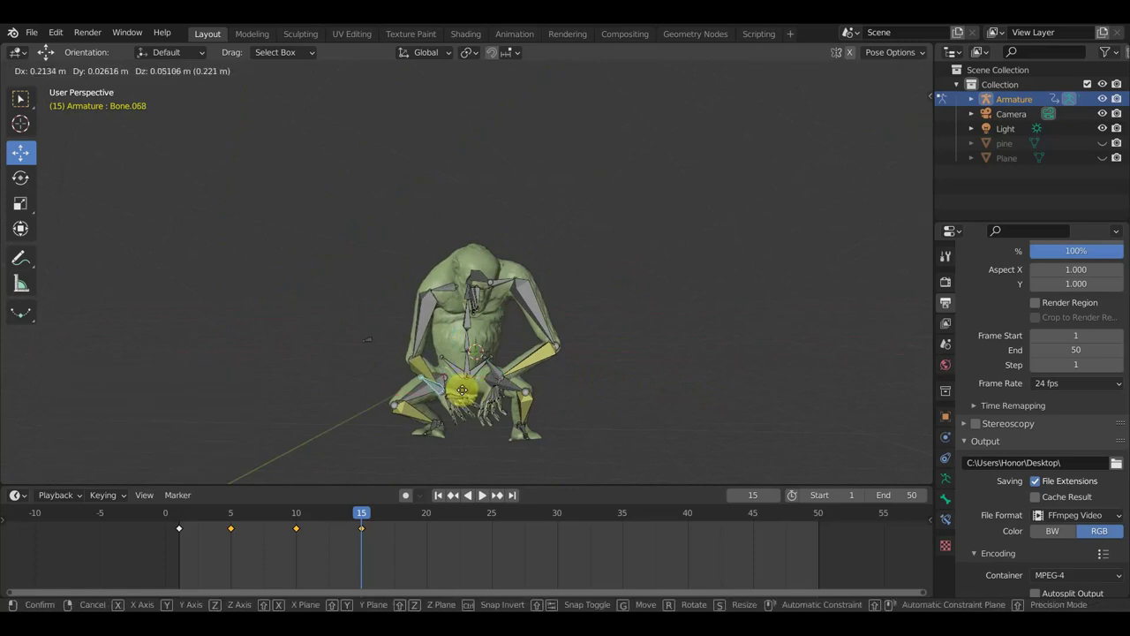
{"action": "left_click", "coordinate": [462, 389]}
{"action": "mouse_move", "coordinate": [480, 404]}
{"action": "middle_mouse_down"}
{"action": "mouse_move", "coordinate": [565, 423]}
{"action": "mouse_move", "coordinate": [597, 446]}
{"action": "middle_mouse_up"}
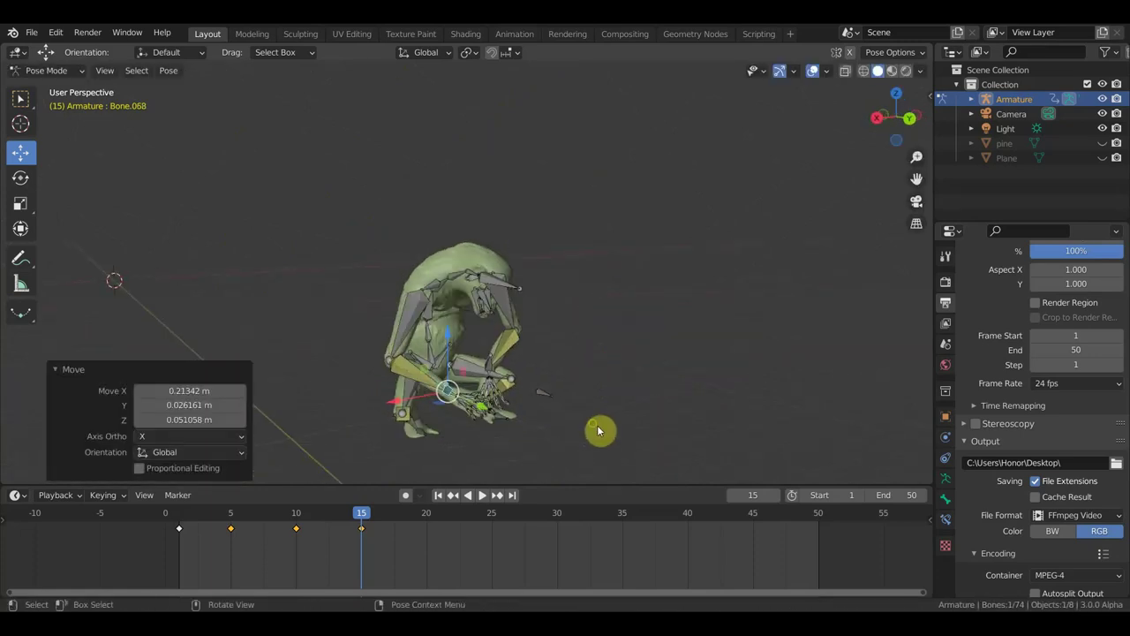
{"action": "left_click", "coordinate": [494, 366]}
{"action": "key", "text": "r"}
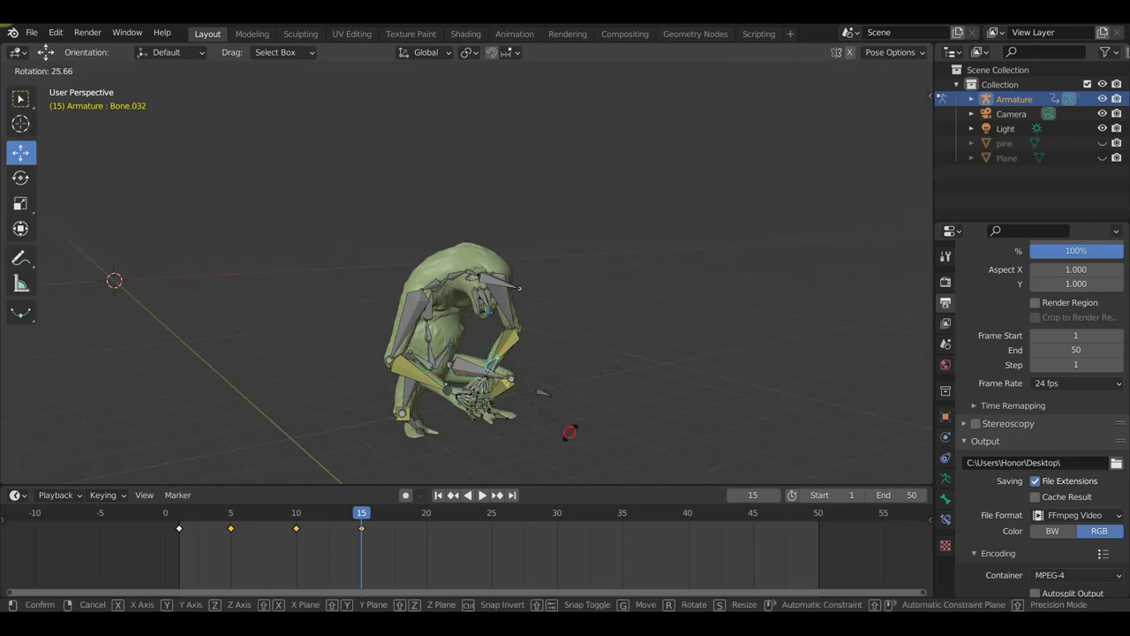
{"action": "left_click", "coordinate": [569, 431]}
{"action": "middle_click_drag", "start_coordinate": [585, 421], "coordinate": [618, 381]}
{"action": "key", "text": "r"}
{"action": "left_click", "coordinate": [578, 437]}
{"action": "mouse_move", "coordinate": [575, 453]}
{"action": "middle_mouse_down"}
{"action": "mouse_move", "coordinate": [512, 436]}
{"action": "mouse_move", "coordinate": [492, 450]}
{"action": "mouse_move", "coordinate": [512, 451]}
{"action": "middle_mouse_up"}
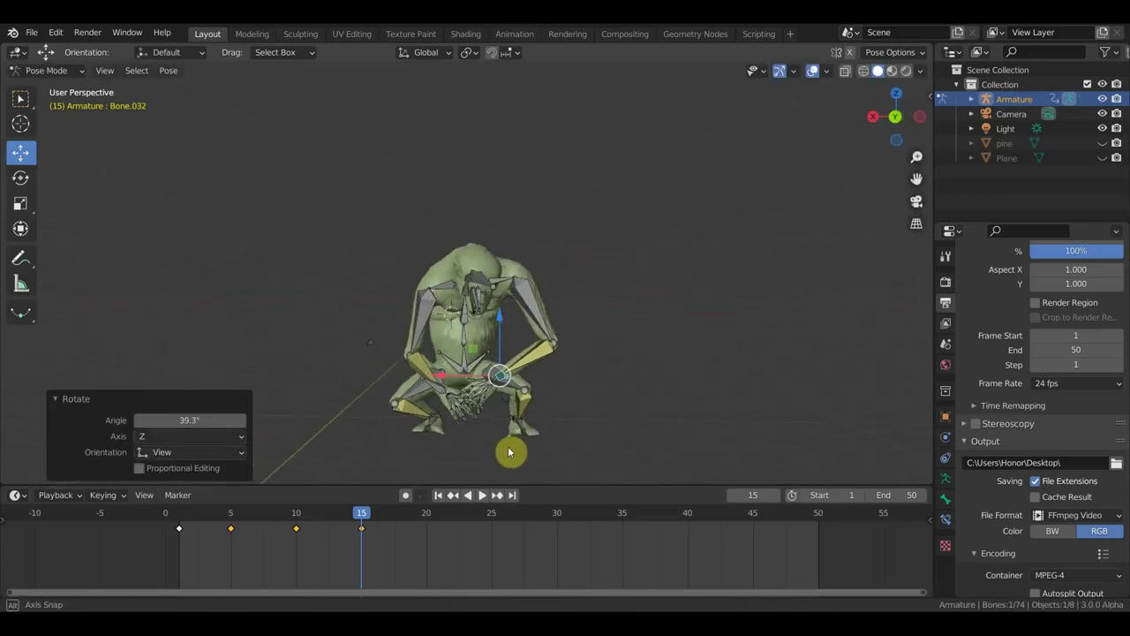
{"action": "key", "text": "ctrl+z"}
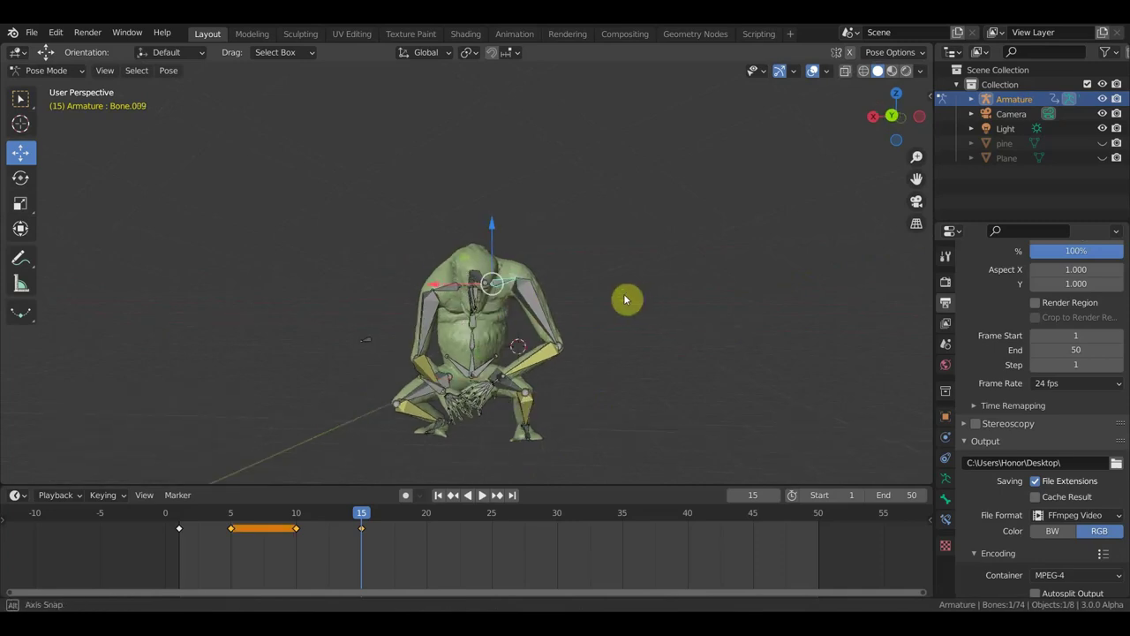
Rotate the head bone and nudge it slightly into place
{"action": "key", "text": "r"}
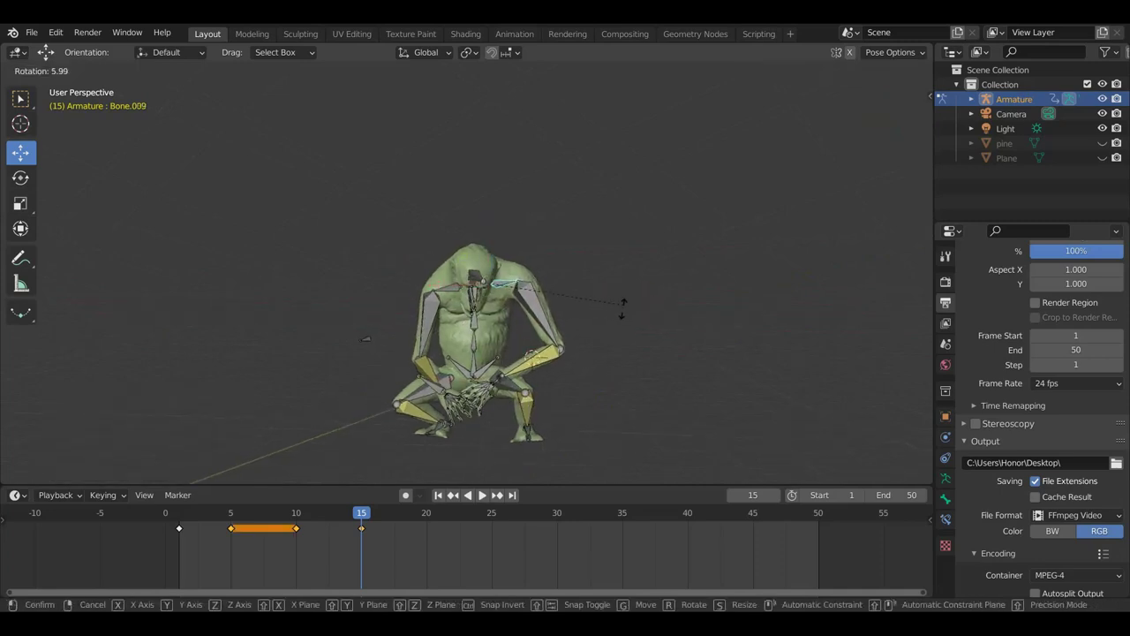
{"action": "left_click", "coordinate": [622, 311]}
{"action": "key", "text": "g"}
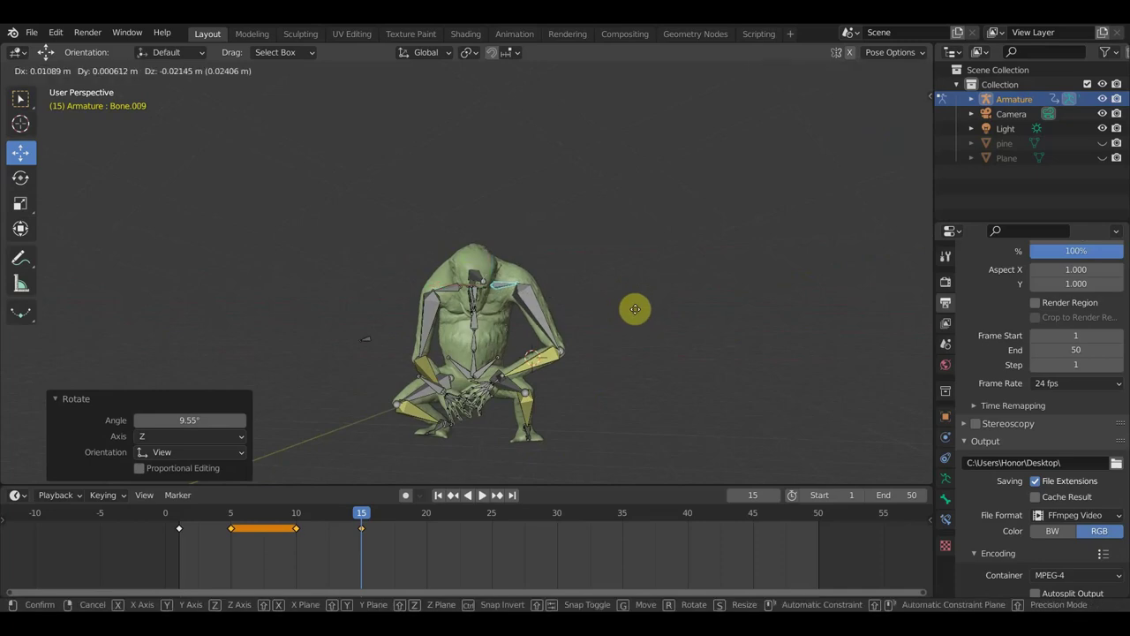
{"action": "left_click", "coordinate": [638, 318]}
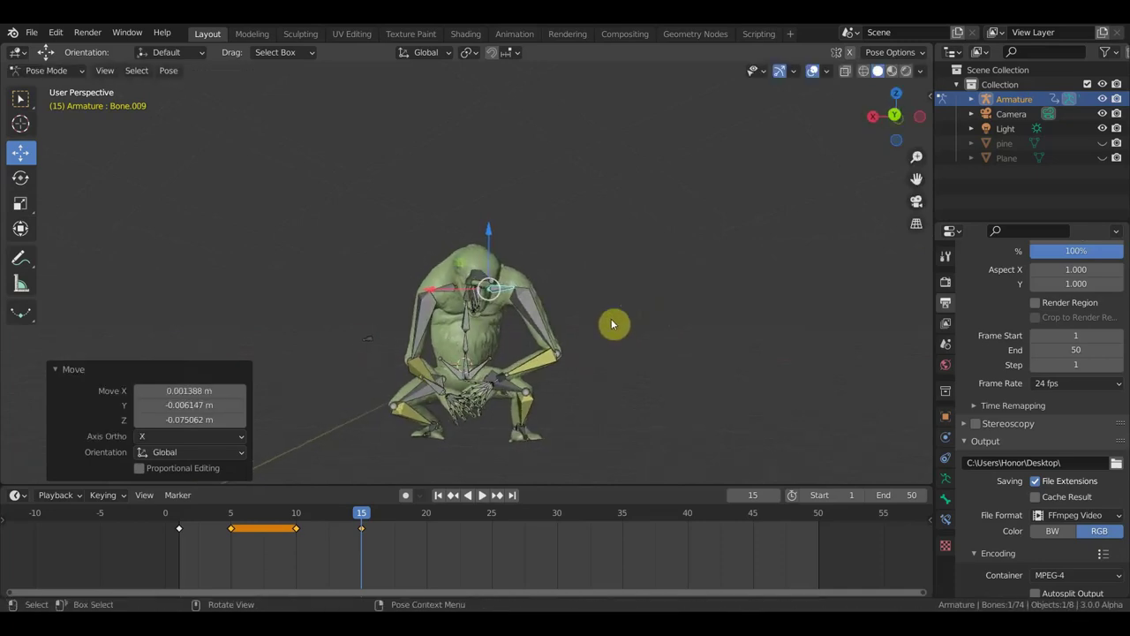
{"action": "mouse_move", "coordinate": [452, 298]}
{"action": "middle_mouse_down"}
{"action": "mouse_move", "coordinate": [622, 341]}
{"action": "mouse_move", "coordinate": [838, 361]}
{"action": "middle_mouse_up"}
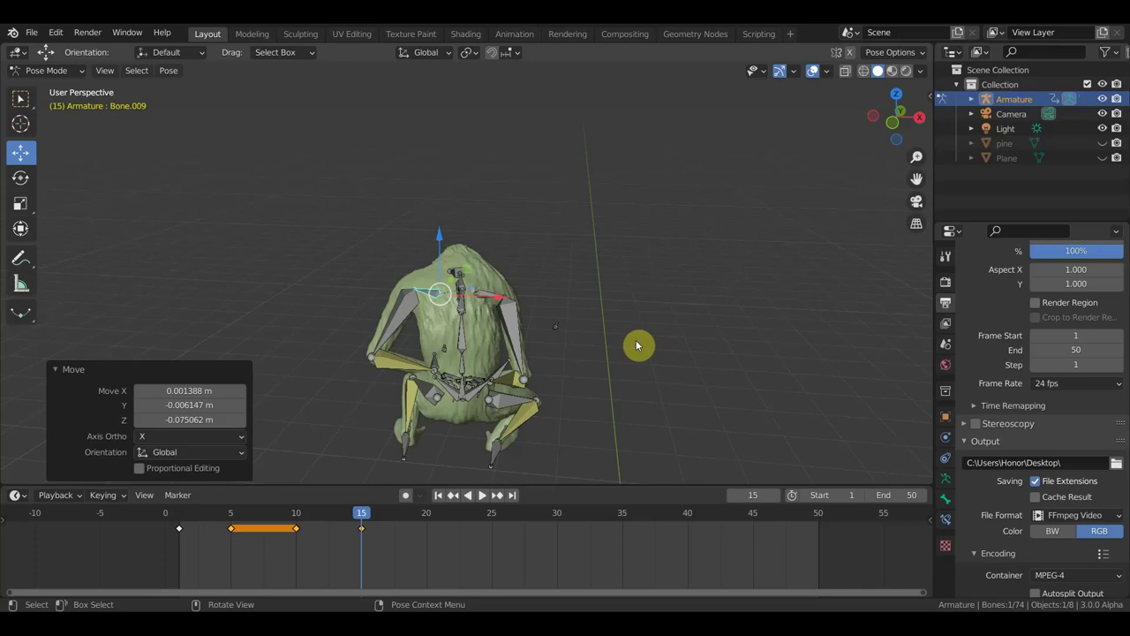
{"action": "mouse_move", "coordinate": [732, 298]}
{"action": "middle_mouse_down"}
{"action": "mouse_move", "coordinate": [689, 315]}
{"action": "mouse_move", "coordinate": [681, 303]}
{"action": "middle_mouse_up"}
{"action": "middle_click_drag", "start_coordinate": [535, 310], "coordinate": [525, 311]}
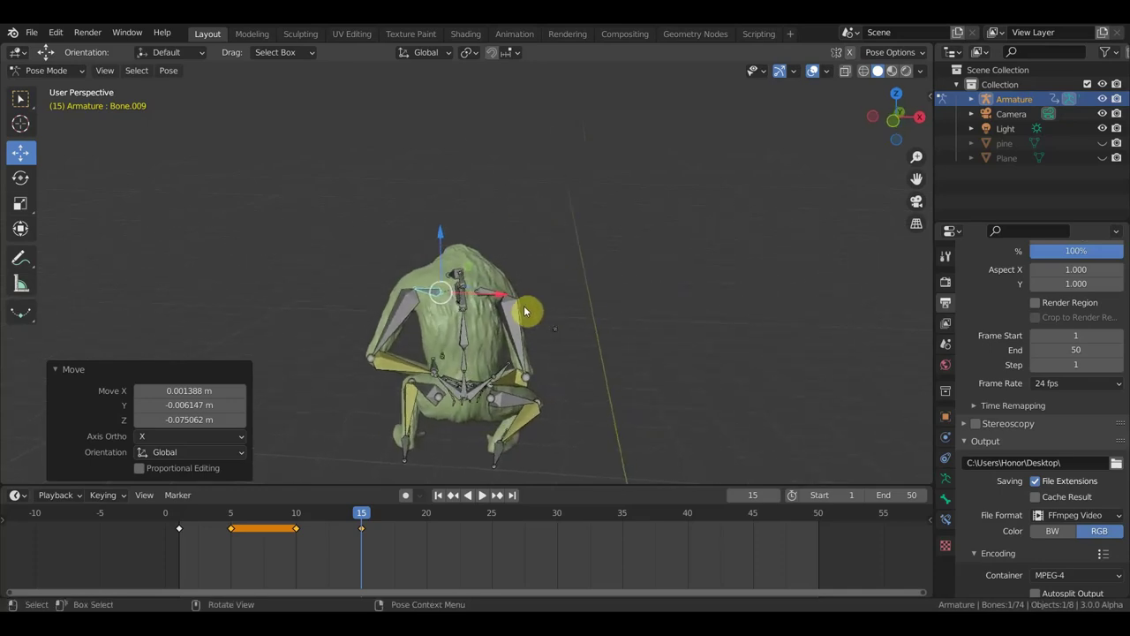
Rotate back bone Bone.004 2.54° and shoulder bone Bone.045 -19.6°
{"action": "left_click", "coordinate": [466, 309]}
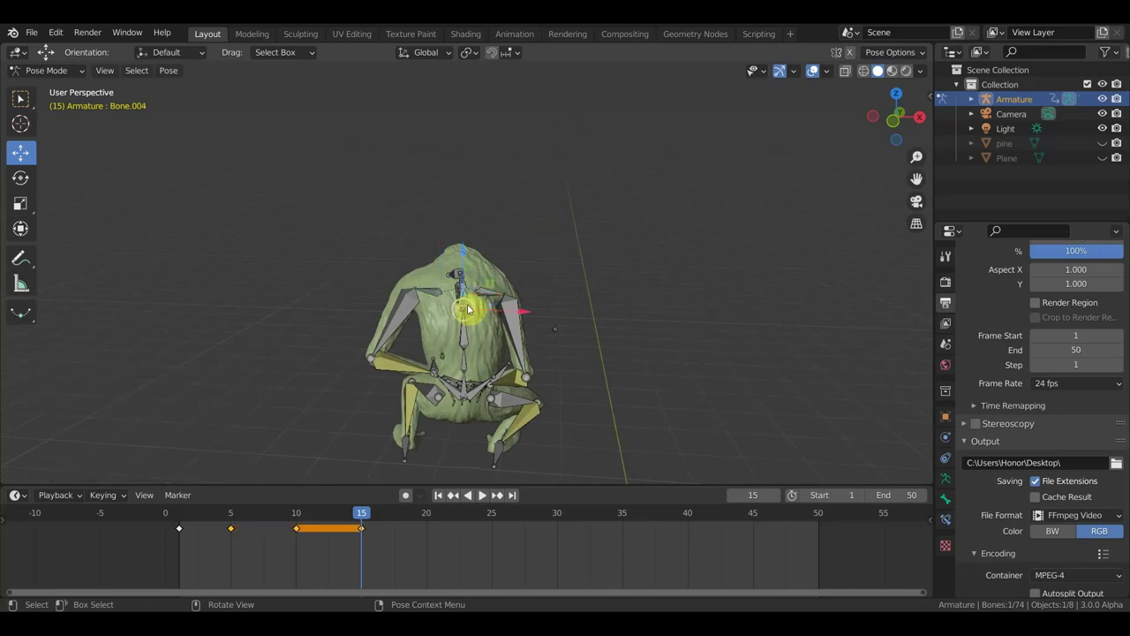
{"action": "key", "text": "r"}
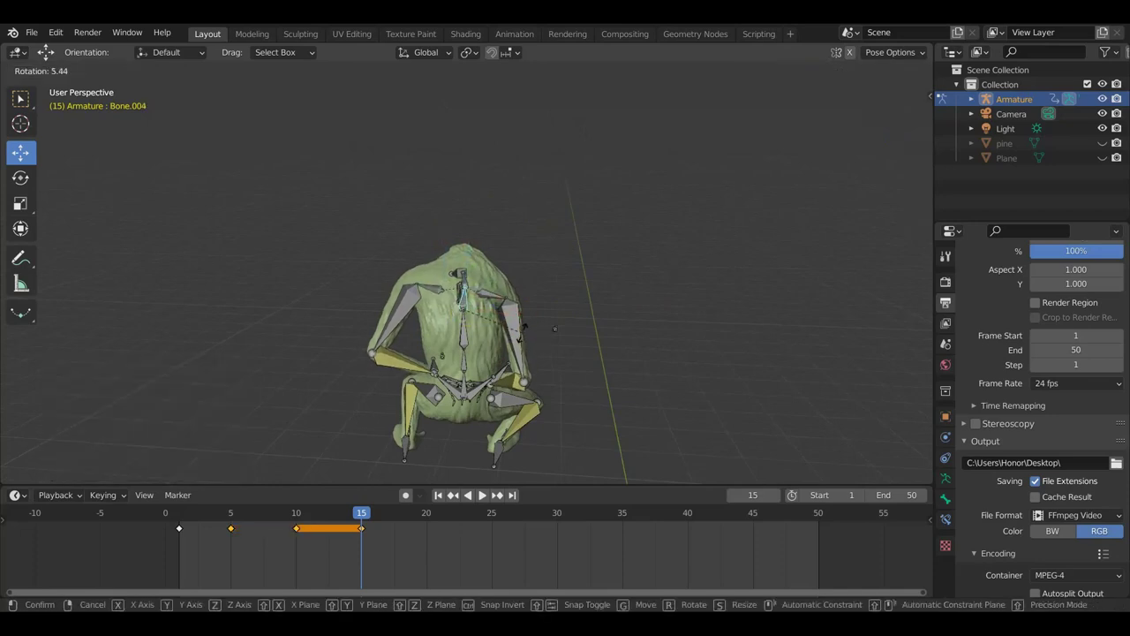
{"action": "left_click", "coordinate": [524, 331]}
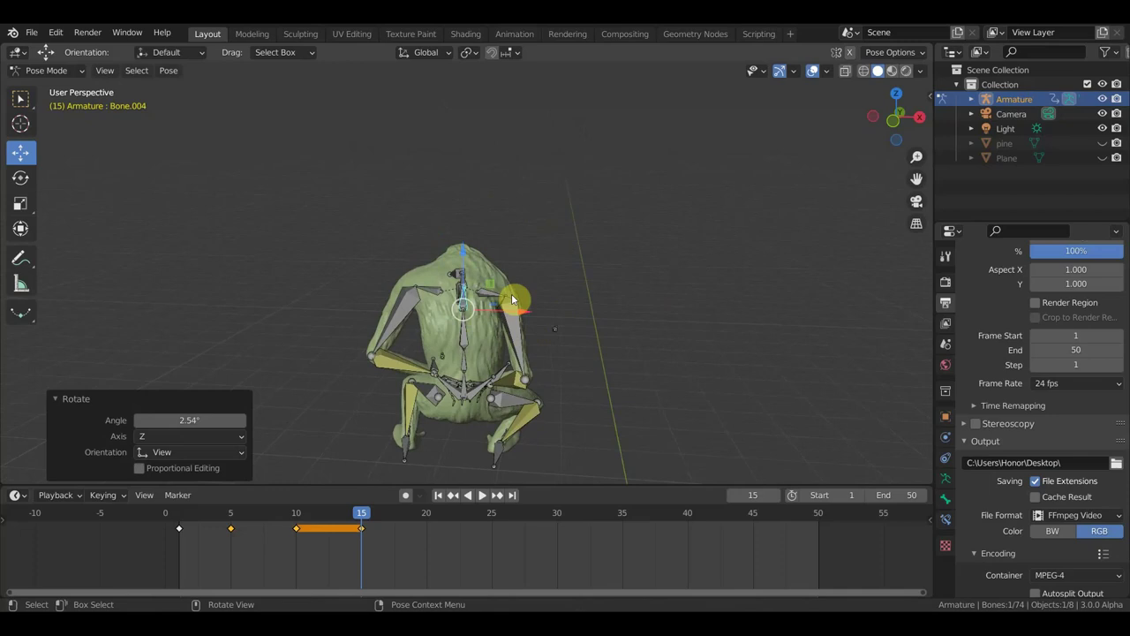
{"action": "left_click", "coordinate": [512, 300]}
{"action": "key", "text": "r"}
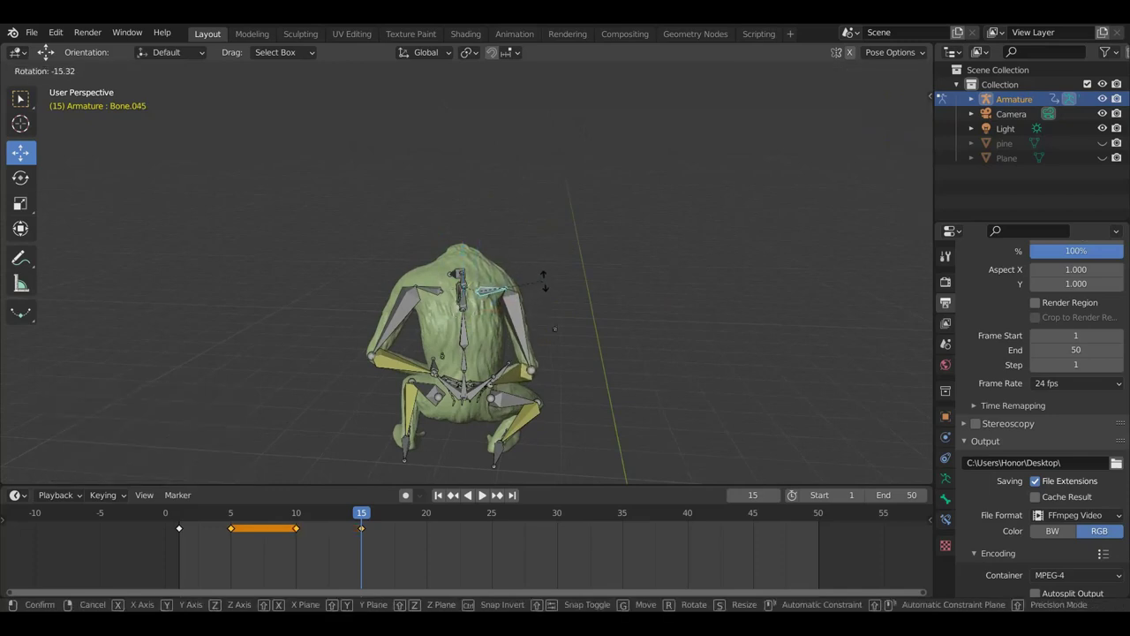
{"action": "left_click", "coordinate": [550, 274]}
{"action": "mouse_move", "coordinate": [554, 303]}
{"action": "middle_mouse_down"}
{"action": "mouse_move", "coordinate": [361, 327]}
{"action": "mouse_move", "coordinate": [222, 297]}
{"action": "middle_mouse_up"}
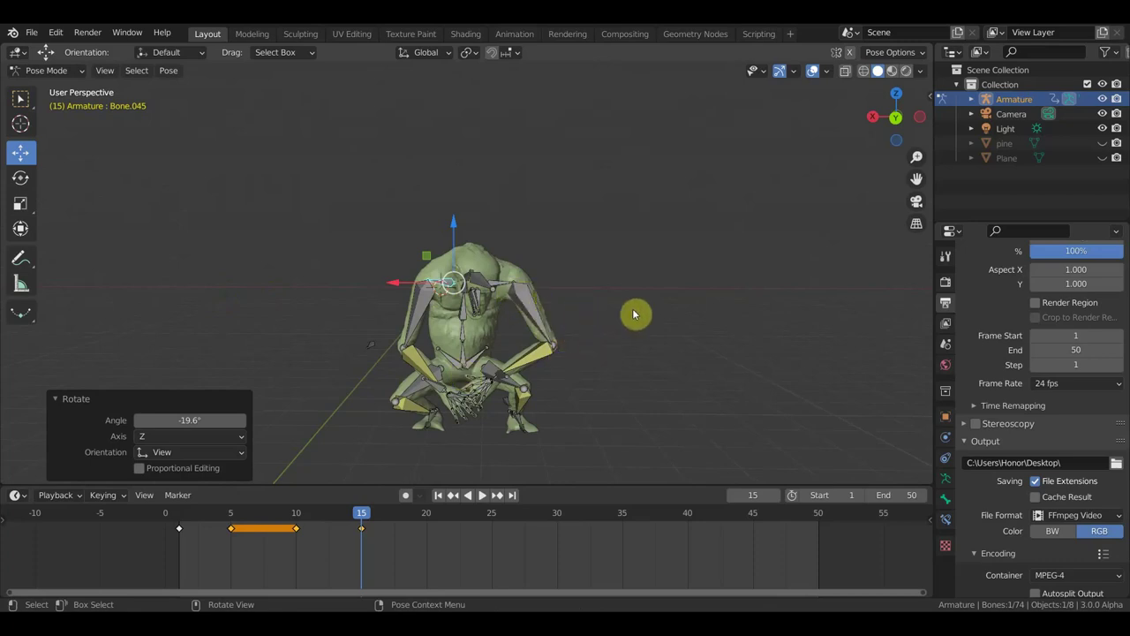
Keyframe all bones for the crouch, then move the pelvis and rotate it 12.1°
{"action": "key", "text": "a"}
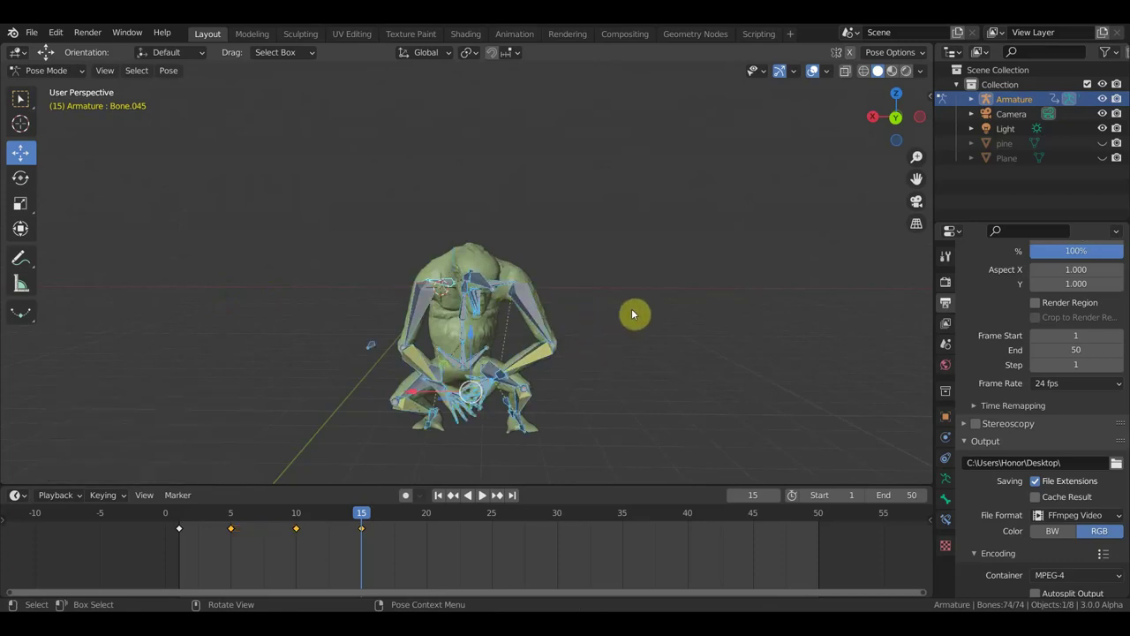
{"action": "key", "text": "i"}
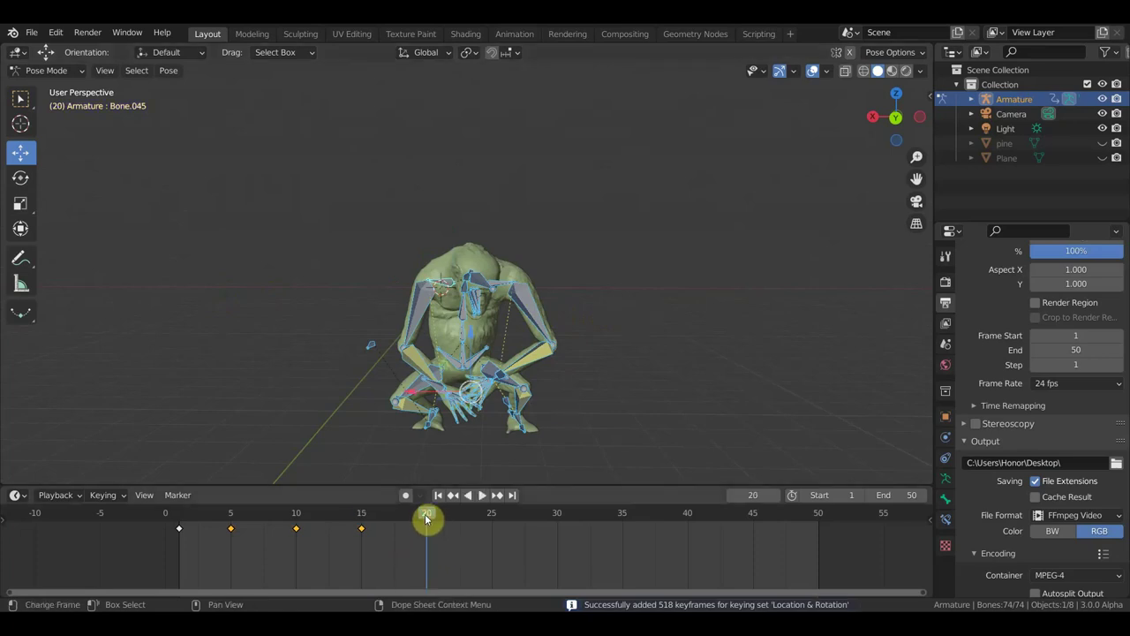
{"action": "mouse_move", "coordinate": [607, 416]}
{"action": "middle_mouse_down"}
{"action": "mouse_move", "coordinate": [752, 391]}
{"action": "mouse_move", "coordinate": [672, 395]}
{"action": "middle_mouse_up"}
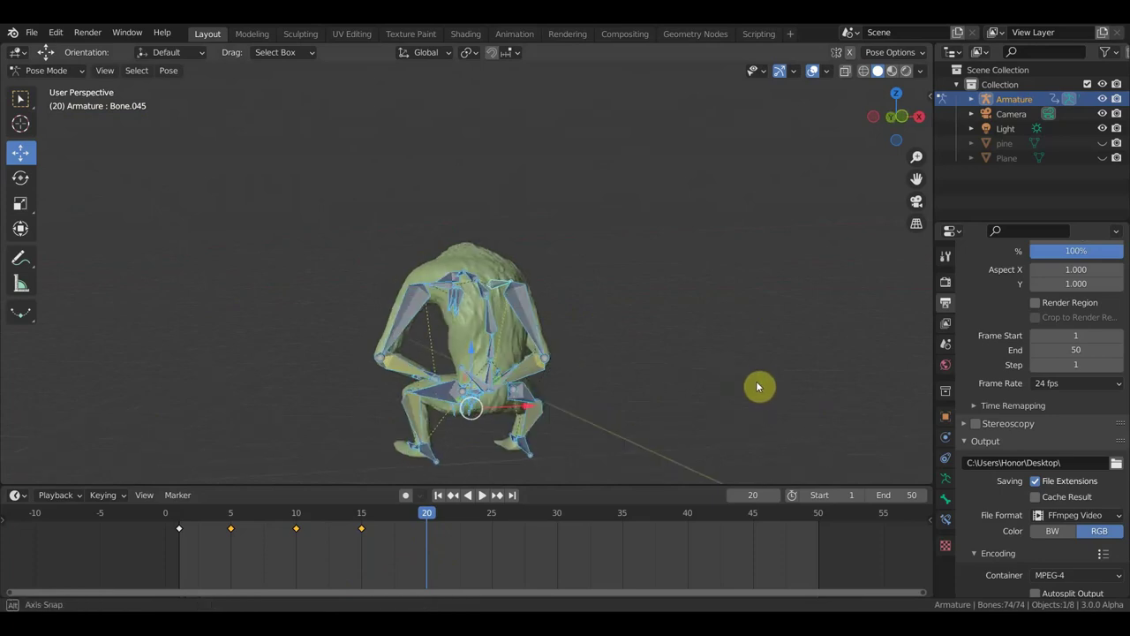
{"action": "left_click", "coordinate": [616, 394]}
{"action": "key", "text": "g"}
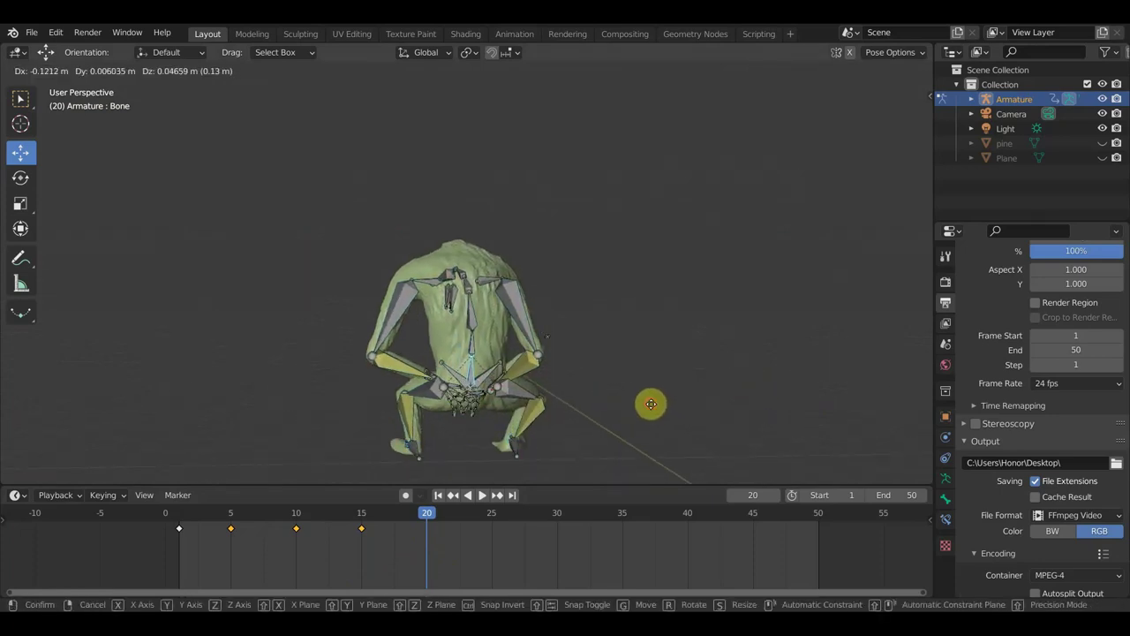
{"action": "left_click", "coordinate": [653, 405]}
{"action": "key", "text": "r"}
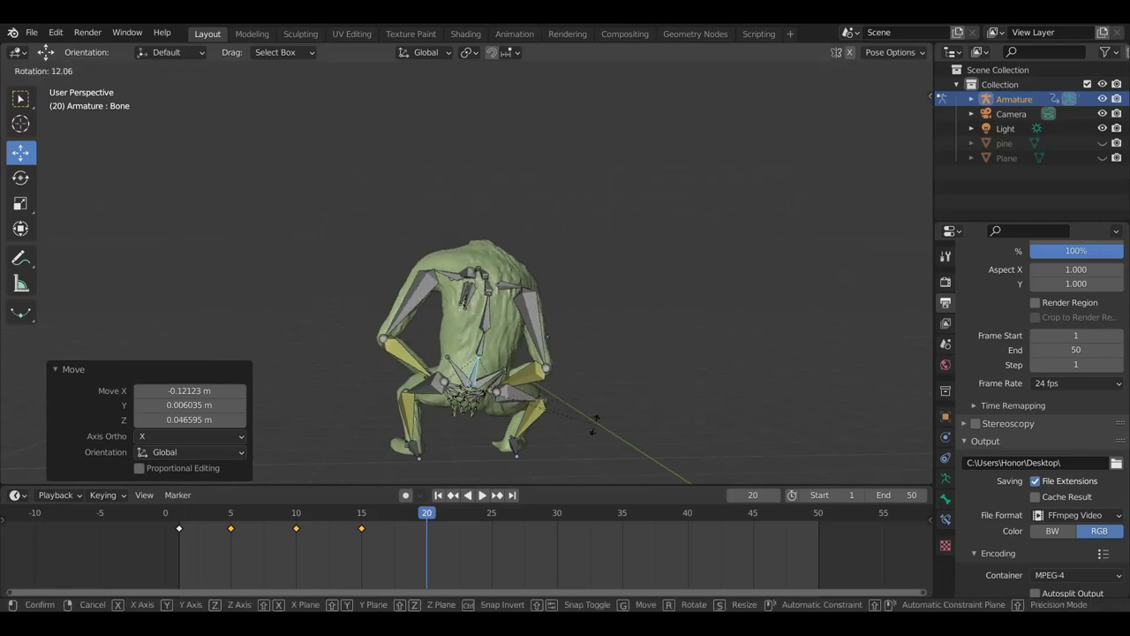
{"action": "left_click", "coordinate": [591, 424]}
Rotate an upper-body bone by 34.6°, 13.9° and -32.2°
{"action": "left_click", "coordinate": [411, 281]}
{"action": "mouse_move", "coordinate": [544, 297]}
{"action": "middle_mouse_down"}
{"action": "mouse_move", "coordinate": [713, 428]}
{"action": "mouse_move", "coordinate": [651, 406]}
{"action": "middle_mouse_up"}
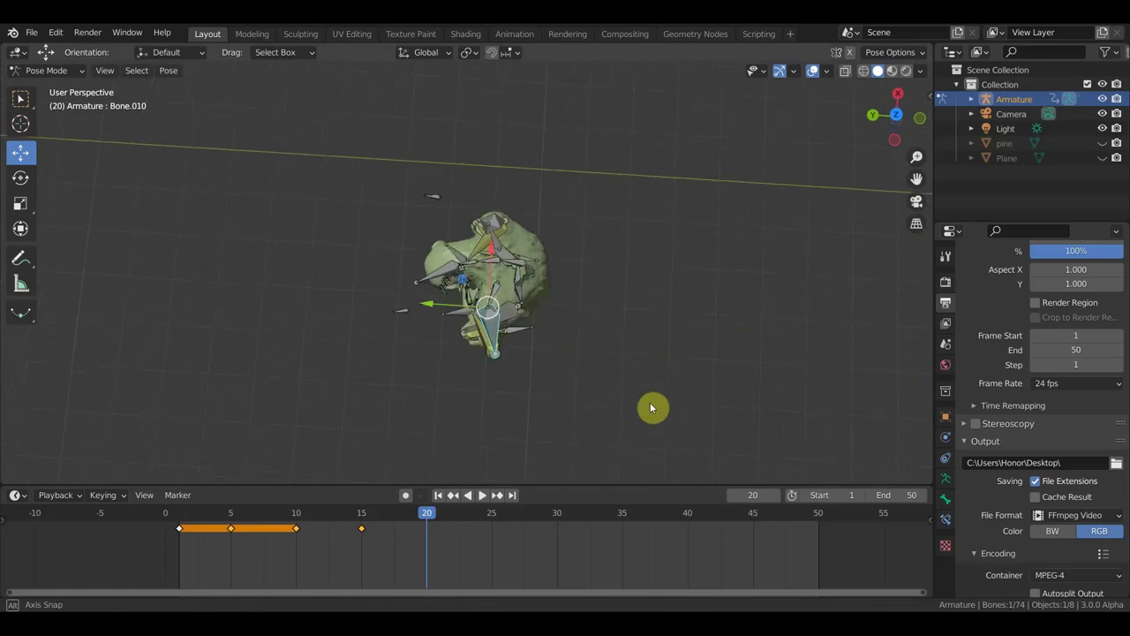
{"action": "key", "text": "r"}
{"action": "left_click", "coordinate": [575, 416]}
{"action": "mouse_move", "coordinate": [575, 416]}
{"action": "middle_mouse_down"}
{"action": "mouse_move", "coordinate": [708, 275]}
{"action": "mouse_move", "coordinate": [778, 244]}
{"action": "middle_mouse_up"}
{"action": "key", "text": "r"}
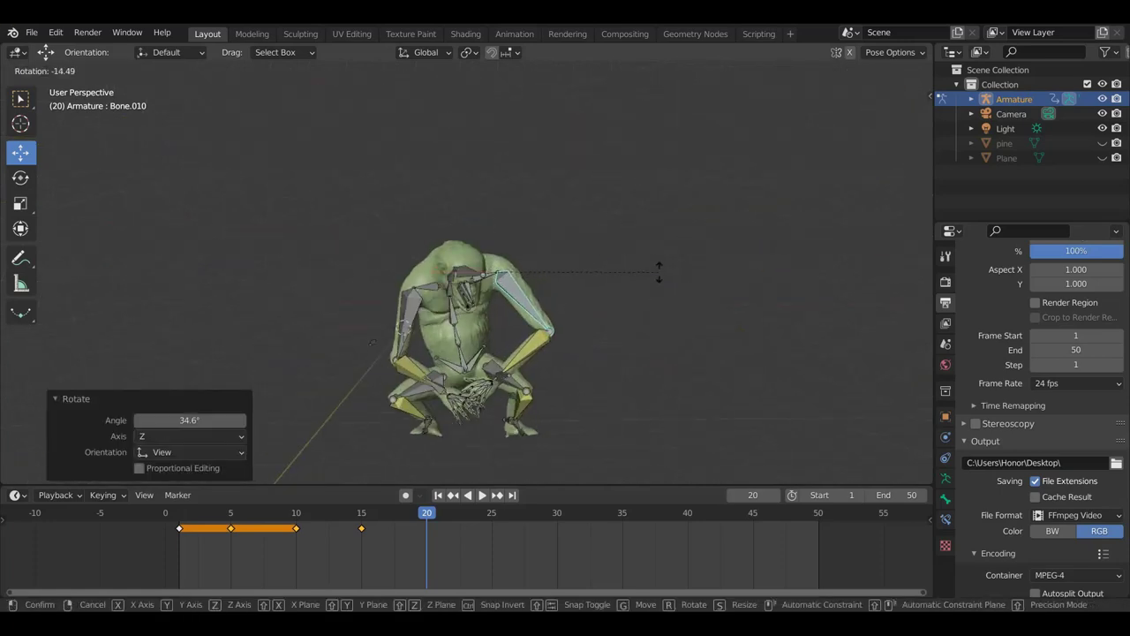
{"action": "left_click", "coordinate": [633, 328]}
{"action": "middle_click_drag", "start_coordinate": [627, 345], "coordinate": [612, 222]}
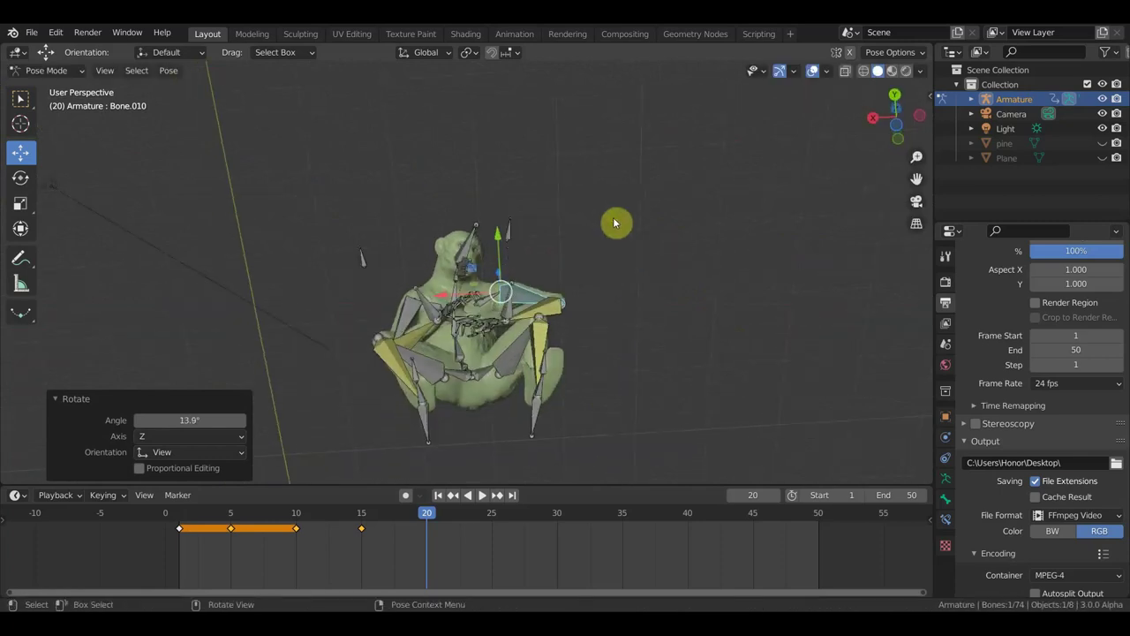
{"action": "key", "text": "r"}
{"action": "left_click", "coordinate": [623, 285]}
{"action": "mouse_move", "coordinate": [622, 285]}
{"action": "middle_mouse_down"}
{"action": "mouse_move", "coordinate": [504, 408]}
{"action": "mouse_move", "coordinate": [497, 374]}
{"action": "middle_mouse_up"}
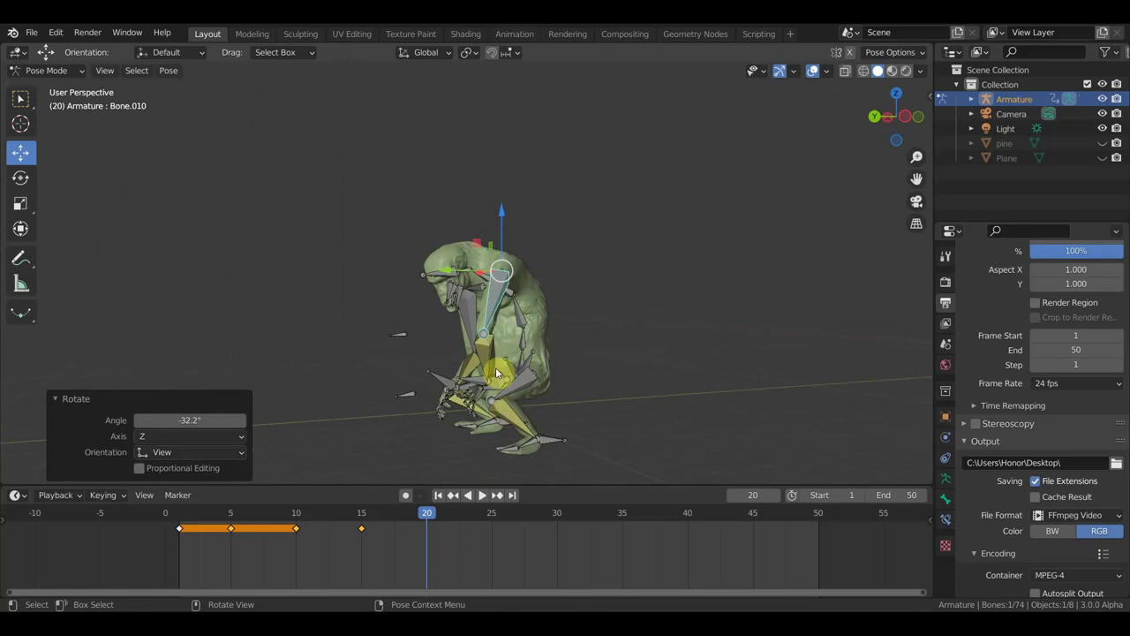
Raise the arm control bone toward the head and rotate it 28.1°
{"action": "left_click", "coordinate": [515, 379]}
{"action": "key", "text": "g"}
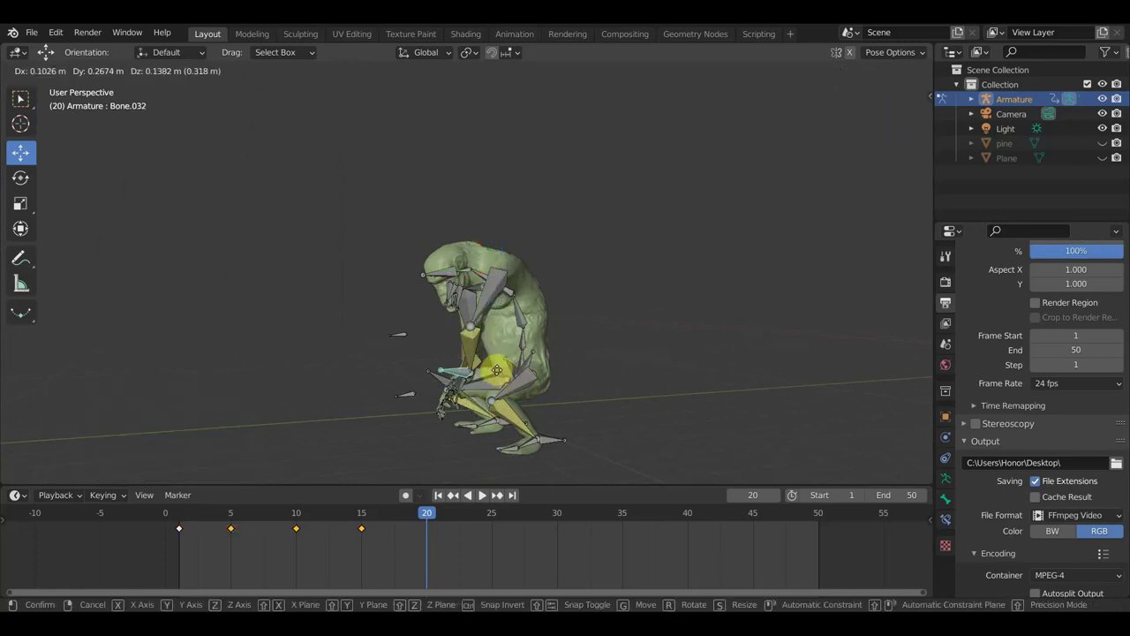
{"action": "key", "text": "Escape"}
{"action": "mouse_move", "coordinate": [494, 388]}
{"action": "middle_mouse_down"}
{"action": "mouse_move", "coordinate": [499, 429]}
{"action": "mouse_move", "coordinate": [516, 431]}
{"action": "middle_mouse_up"}
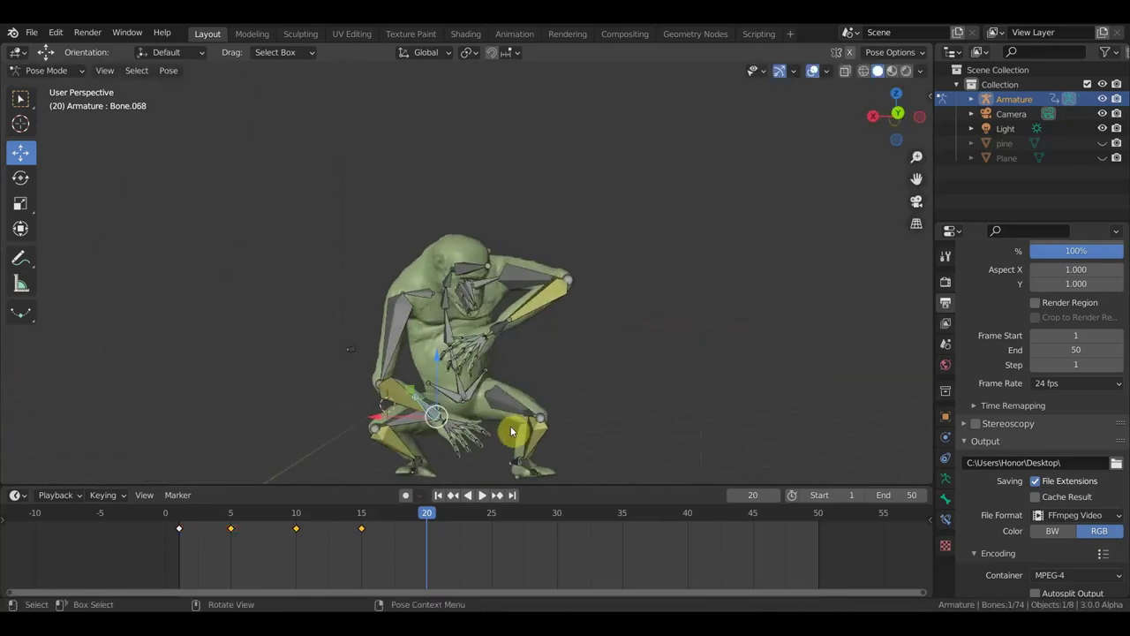
{"action": "key", "text": "g"}
{"action": "left_click", "coordinate": [565, 435]}
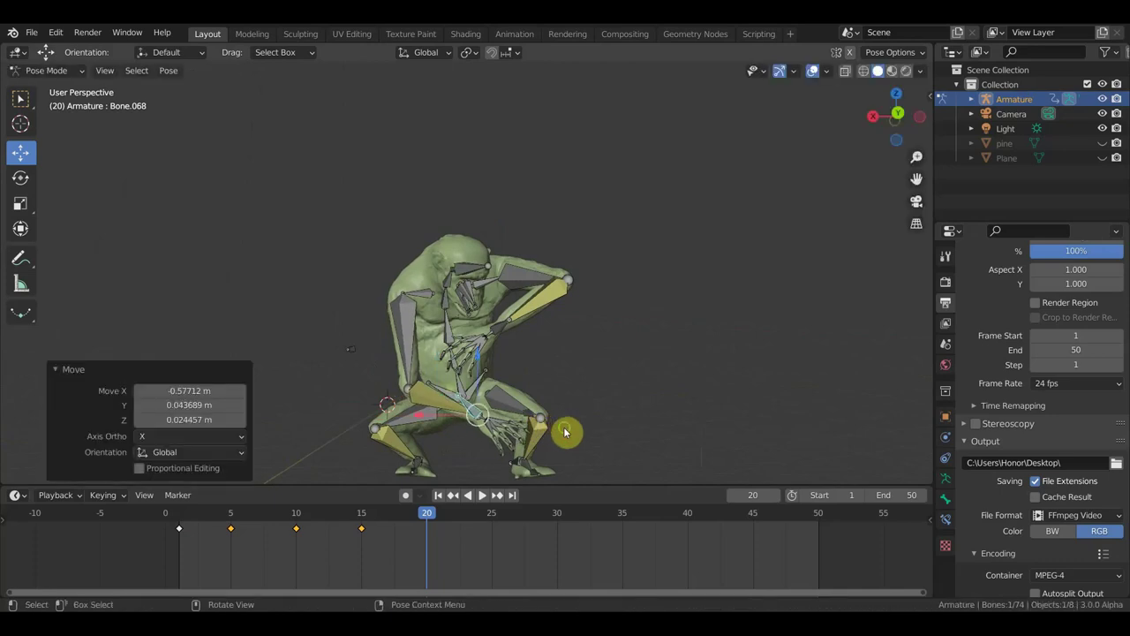
{"action": "middle_click_drag", "start_coordinate": [568, 433], "coordinate": [624, 419]}
{"action": "key", "text": "r"}
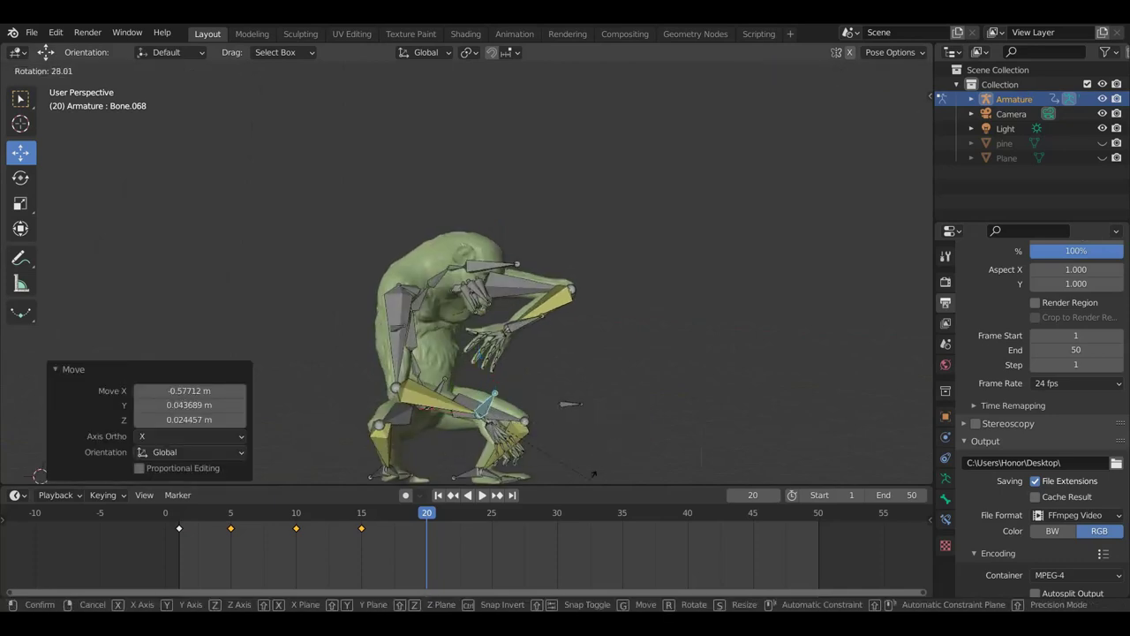
{"action": "left_click", "coordinate": [593, 475]}
{"action": "middle_click_drag", "start_coordinate": [610, 457], "coordinate": [495, 454]}
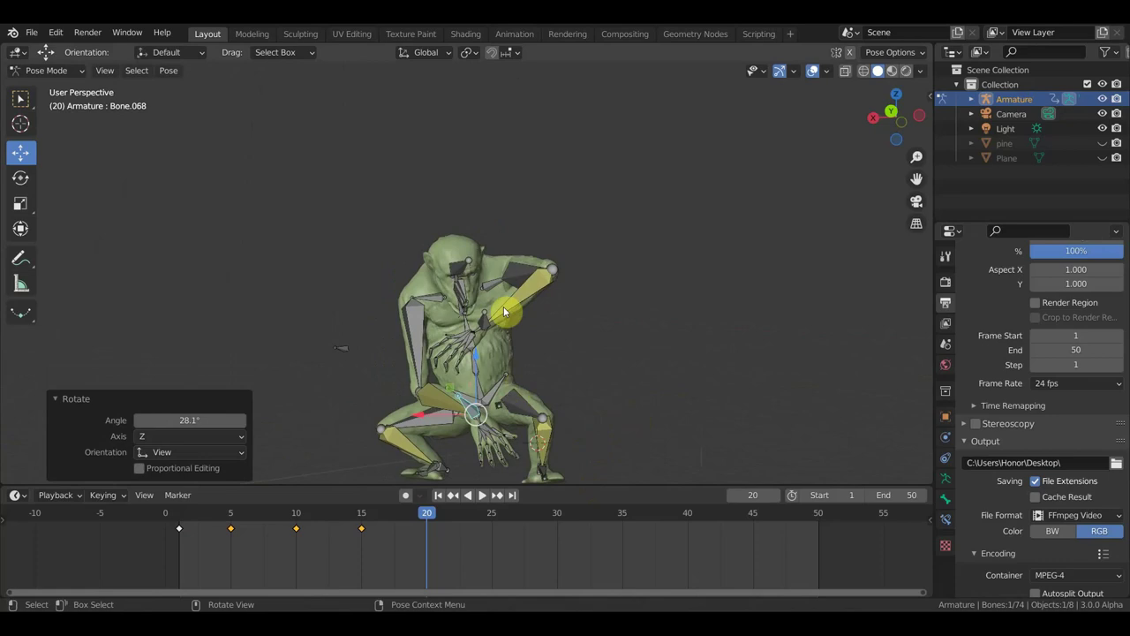
{"action": "middle_click_drag", "start_coordinate": [504, 311], "coordinate": [607, 418]}
Keyframe all bones at frame 20, hide overlays, and play back the animation
{"action": "key", "text": "a"}
{"action": "key", "text": "i"}
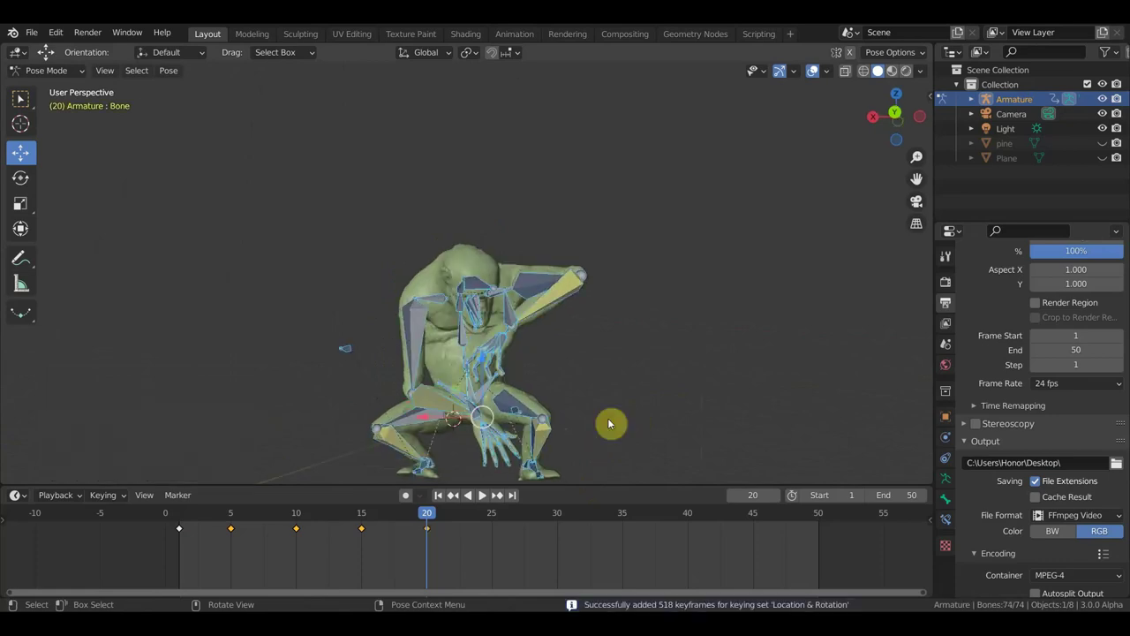
{"action": "left_click", "coordinate": [812, 71]}
{"action": "scroll", "coordinate": [599, 364], "scroll_direction": "down", "scroll_amount": 2}
{"action": "key", "text": "shift+ctrl+space"}
{"action": "mouse_move", "coordinate": [232, 525]}
{"action": "left_mouse_down"}
{"action": "mouse_move", "coordinate": [323, 570]}
{"action": "mouse_move", "coordinate": [495, 574]}
{"action": "left_mouse_up"}
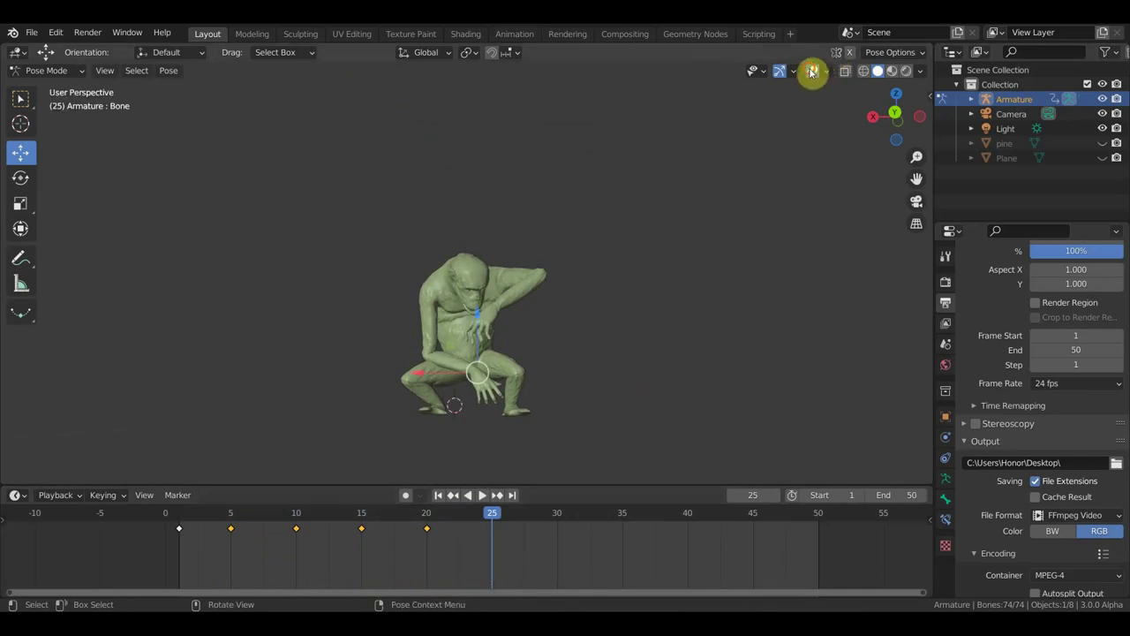
Duplicate the frame-10 keyframe and place the copy at frame 35
{"action": "left_click", "coordinate": [623, 516]}
{"action": "mouse_move", "coordinate": [519, 374]}
{"action": "left_mouse_down"}
{"action": "mouse_move", "coordinate": [535, 327]}
{"action": "mouse_move", "coordinate": [517, 308]}
{"action": "left_mouse_up"}
{"action": "left_click", "coordinate": [296, 516]}
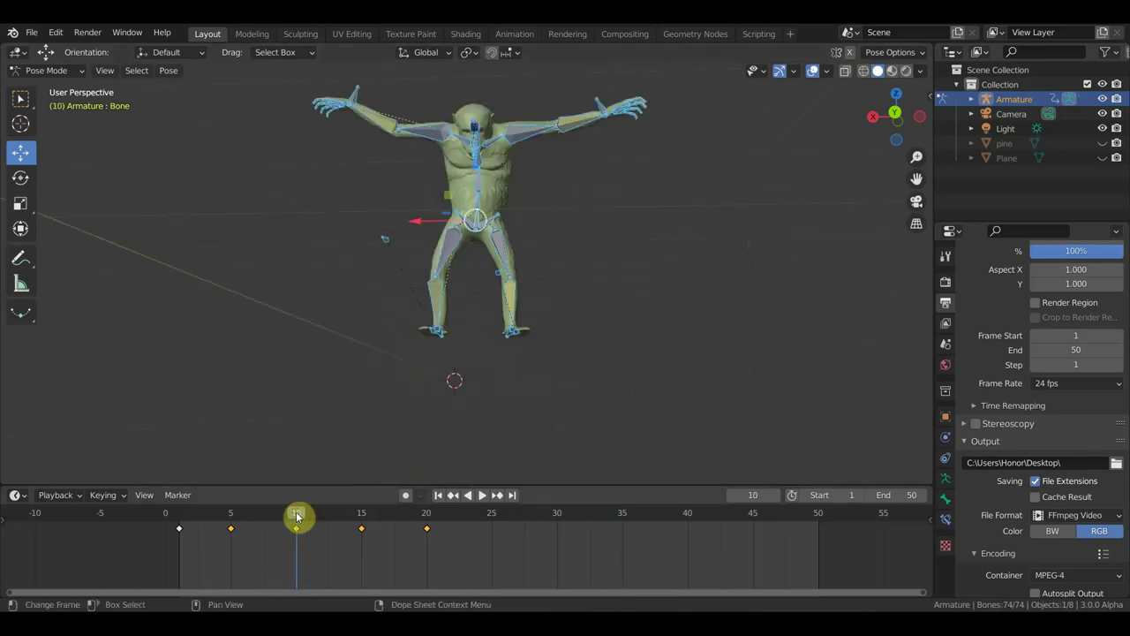
{"action": "left_click_drag", "start_coordinate": [331, 549], "coordinate": [295, 538]}
{"action": "key", "text": "shift+d"}
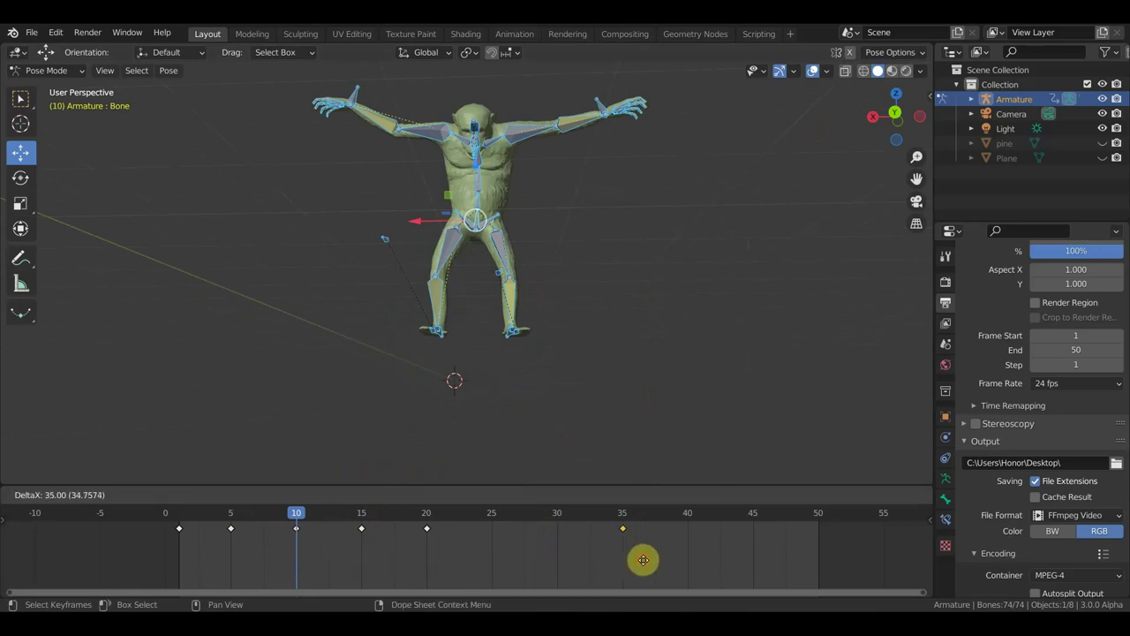
{"action": "left_click", "coordinate": [642, 559]}
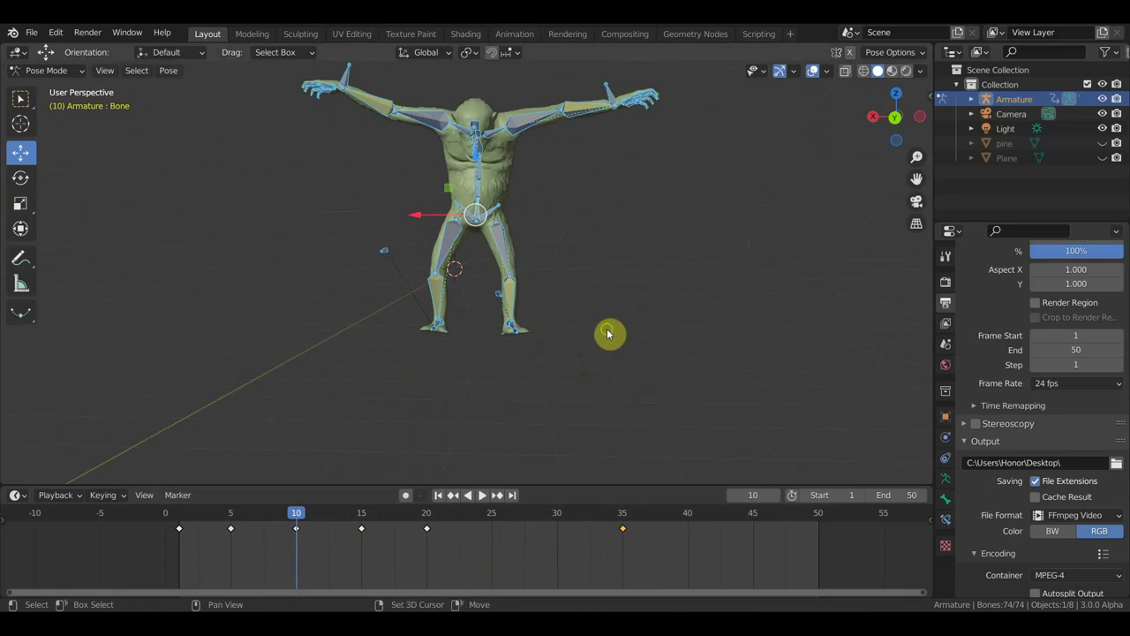
Lower the creature's root bone into a forward bend
{"action": "middle_click_drag", "start_coordinate": [608, 333], "coordinate": [610, 384], "text": "shift"}
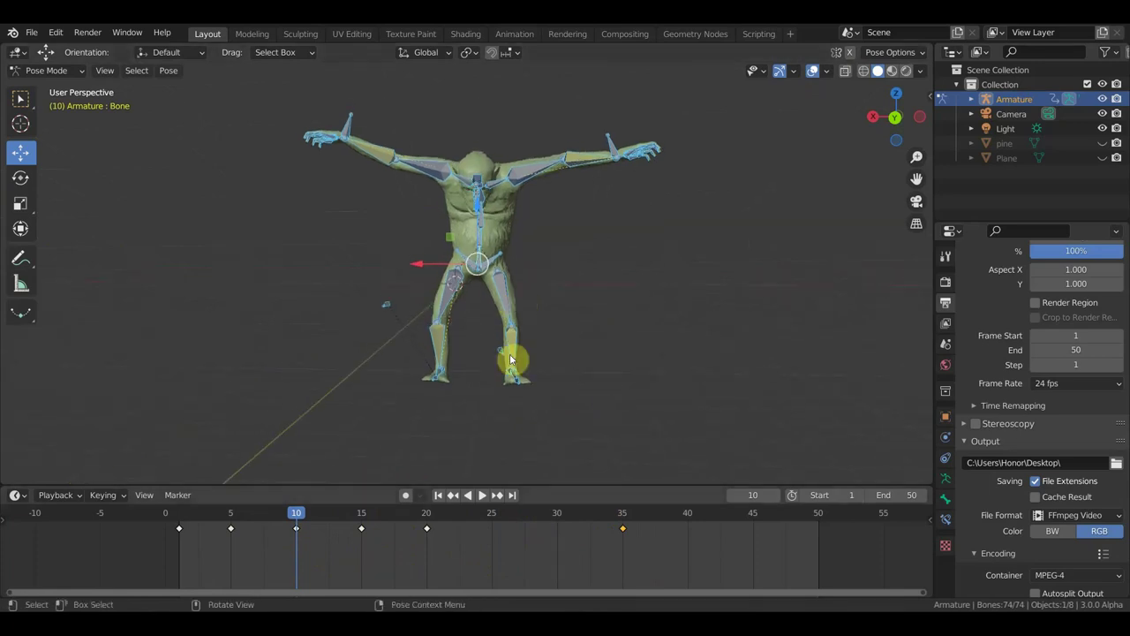
{"action": "left_click", "coordinate": [477, 261]}
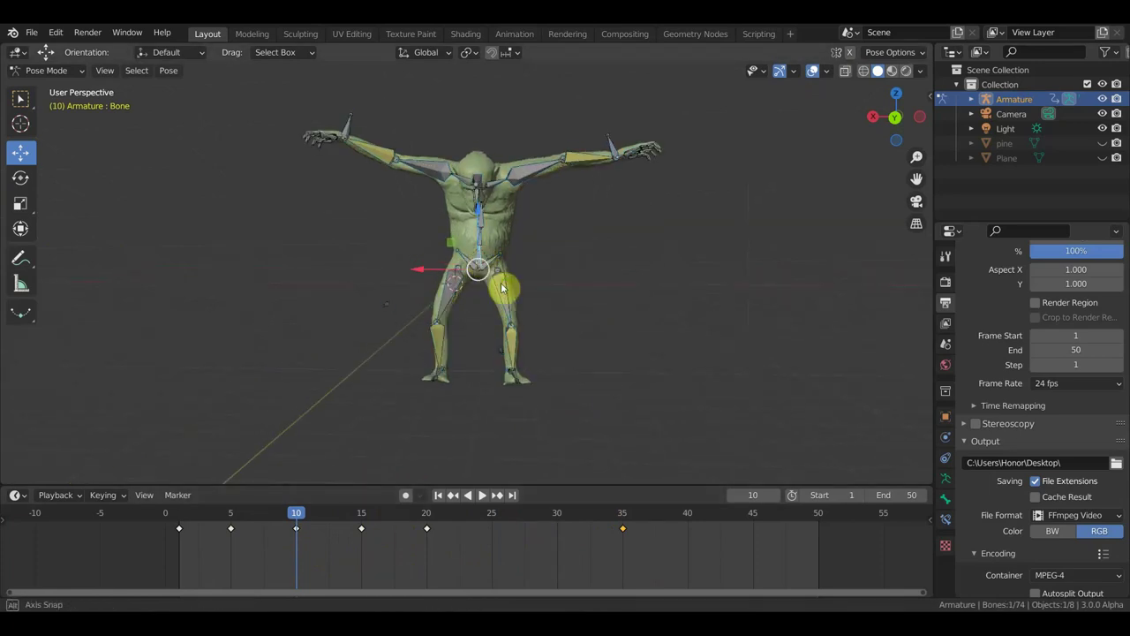
{"action": "middle_click_drag", "start_coordinate": [505, 288], "coordinate": [670, 291]}
{"action": "key", "text": "g"}
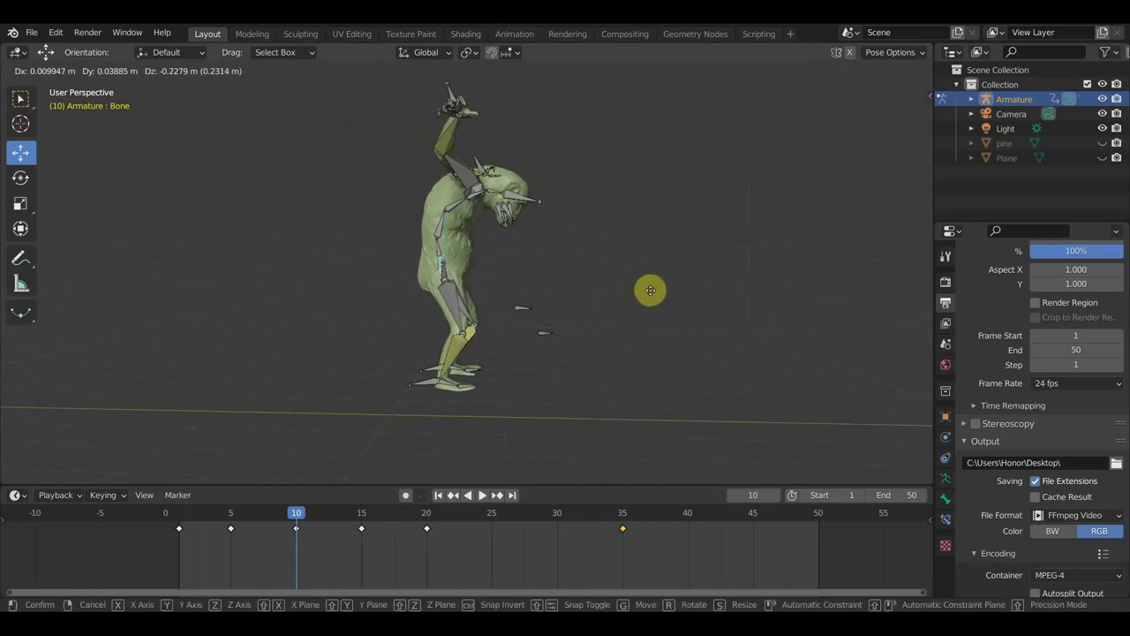
{"action": "left_click", "coordinate": [644, 295]}
{"action": "middle_click_drag", "start_coordinate": [643, 294], "coordinate": [403, 244]}
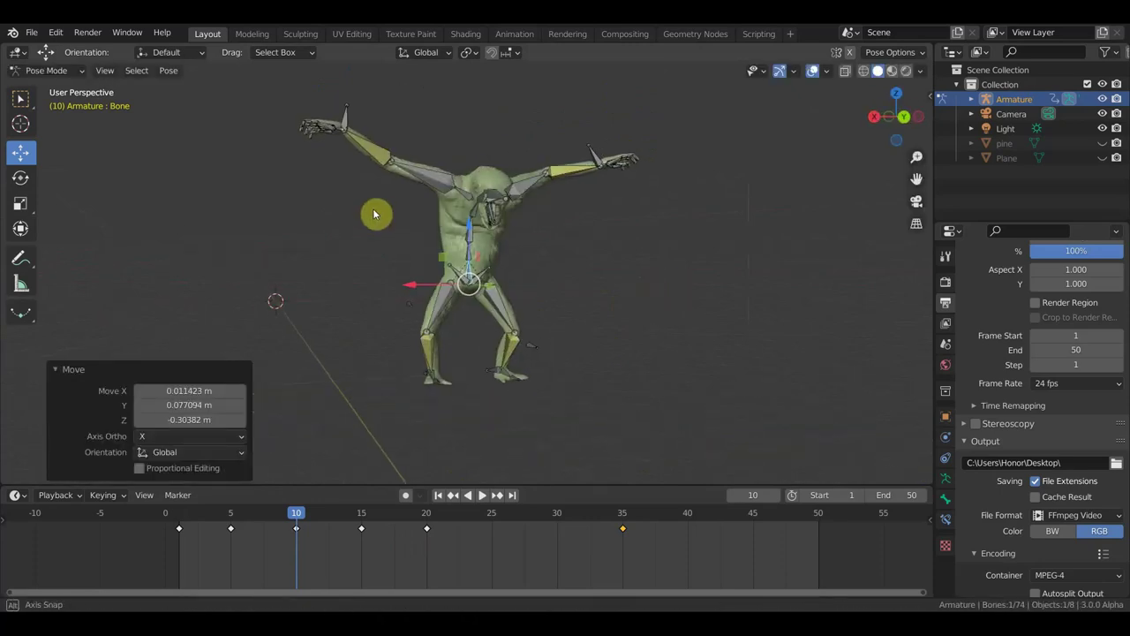
{"action": "middle_click_drag", "start_coordinate": [335, 221], "coordinate": [458, 213]}
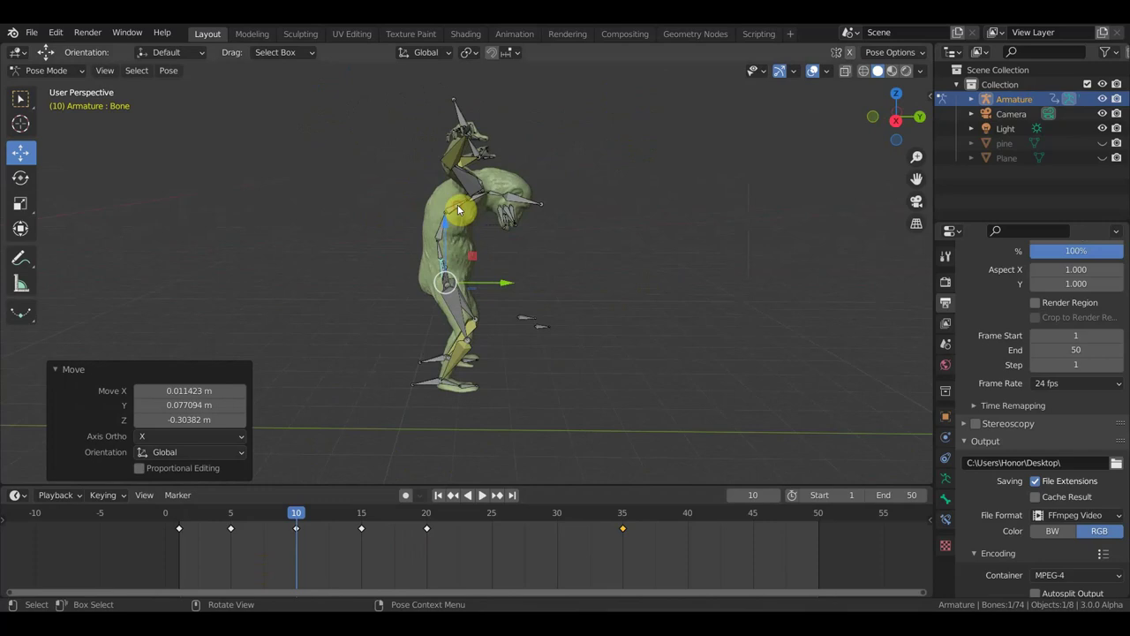
Tilt spine bone Bone.004 forward and rotate upper arm Bone.046
{"action": "left_click", "coordinate": [459, 209]}
{"action": "key", "text": "r"}
{"action": "left_click", "coordinate": [517, 189]}
{"action": "key", "text": "r"}
{"action": "left_click", "coordinate": [518, 196]}
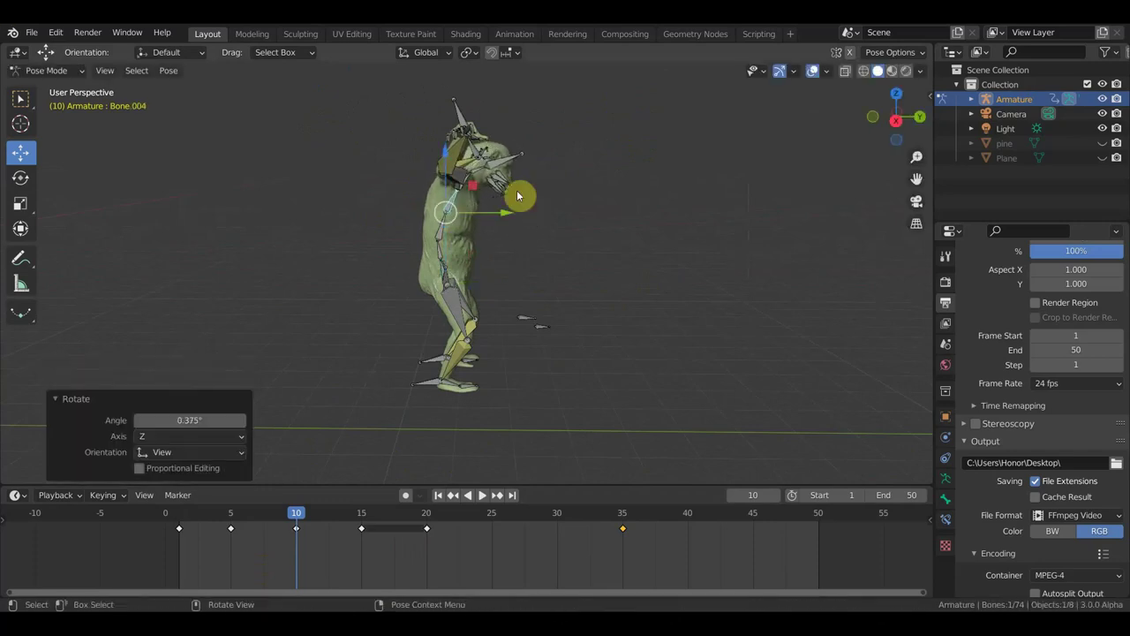
{"action": "left_click", "coordinate": [469, 179]}
{"action": "key", "text": "r"}
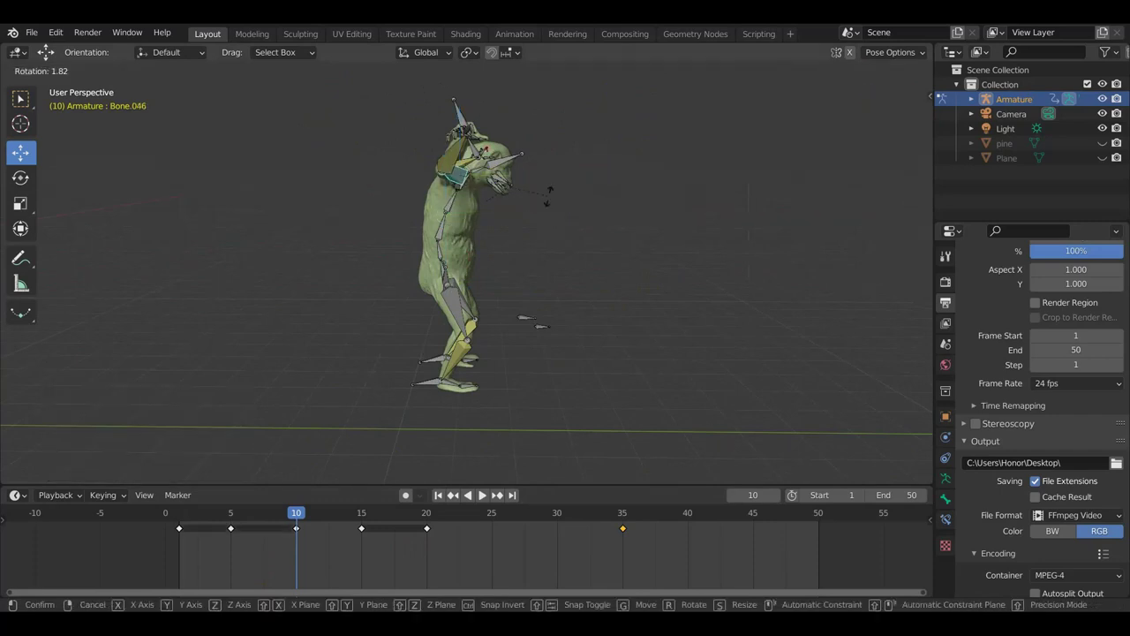
{"action": "left_click", "coordinate": [548, 202]}
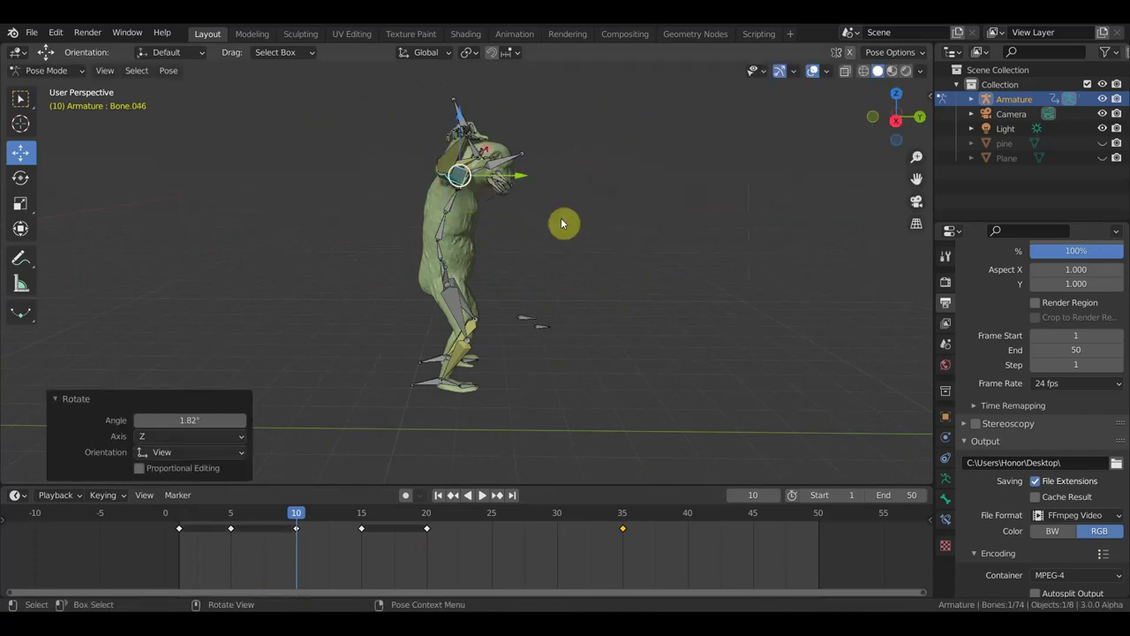
Rotate Bone.003 and Bone.006 to bend the upper body further
{"action": "left_click", "coordinate": [494, 225]}
{"action": "mouse_move", "coordinate": [495, 227]}
{"action": "middle_mouse_down"}
{"action": "mouse_move", "coordinate": [478, 194]}
{"action": "mouse_move", "coordinate": [598, 203]}
{"action": "middle_mouse_up"}
{"action": "left_click", "coordinate": [516, 198]}
{"action": "key", "text": "r"}
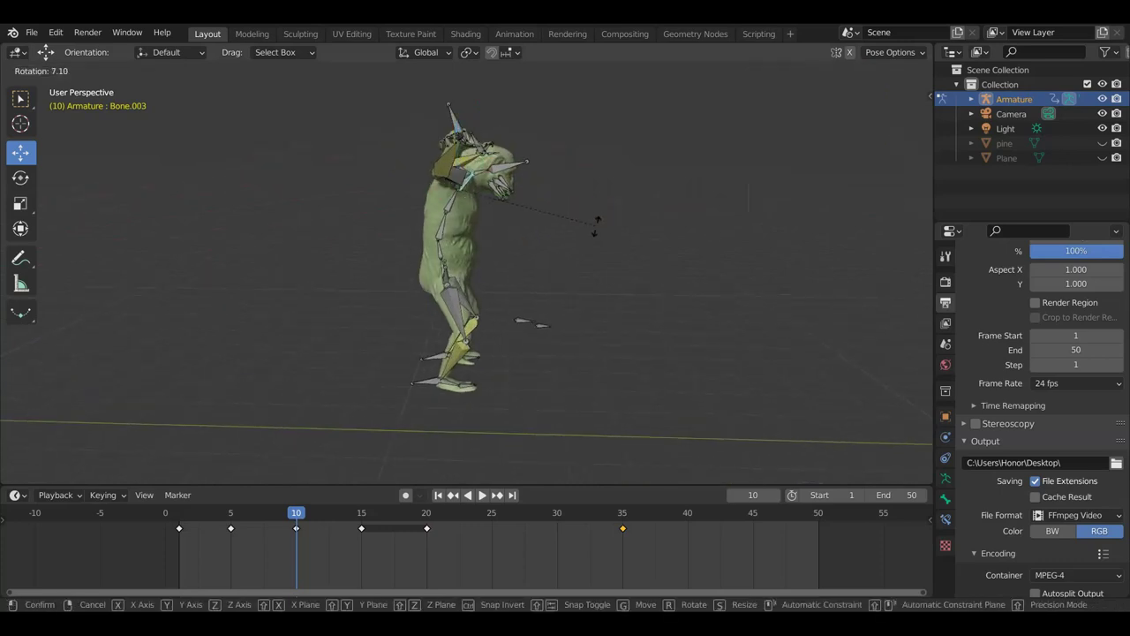
{"action": "left_click", "coordinate": [597, 227]}
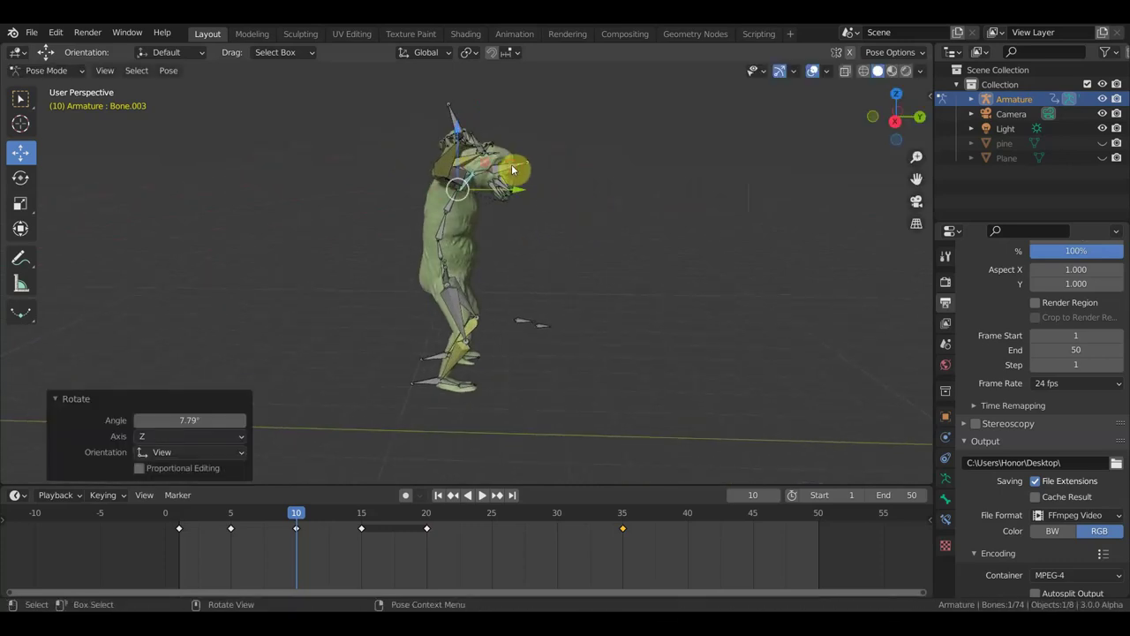
{"action": "left_click", "coordinate": [537, 173]}
{"action": "key", "text": "r"}
{"action": "left_click", "coordinate": [541, 151]}
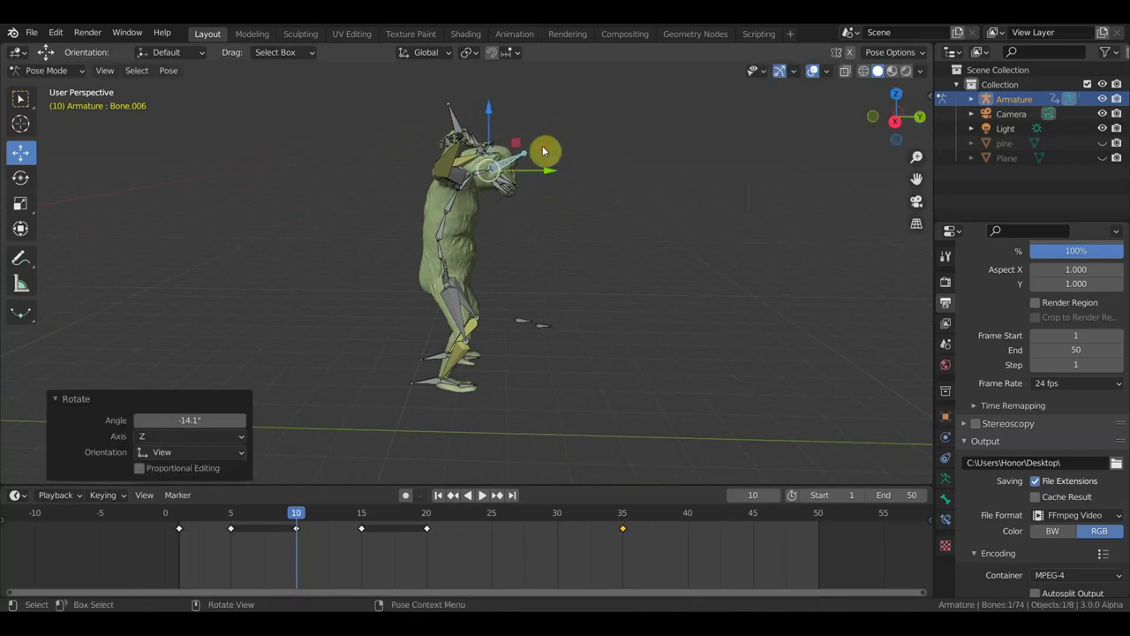
{"action": "middle_click_drag", "start_coordinate": [542, 151], "coordinate": [380, 194]}
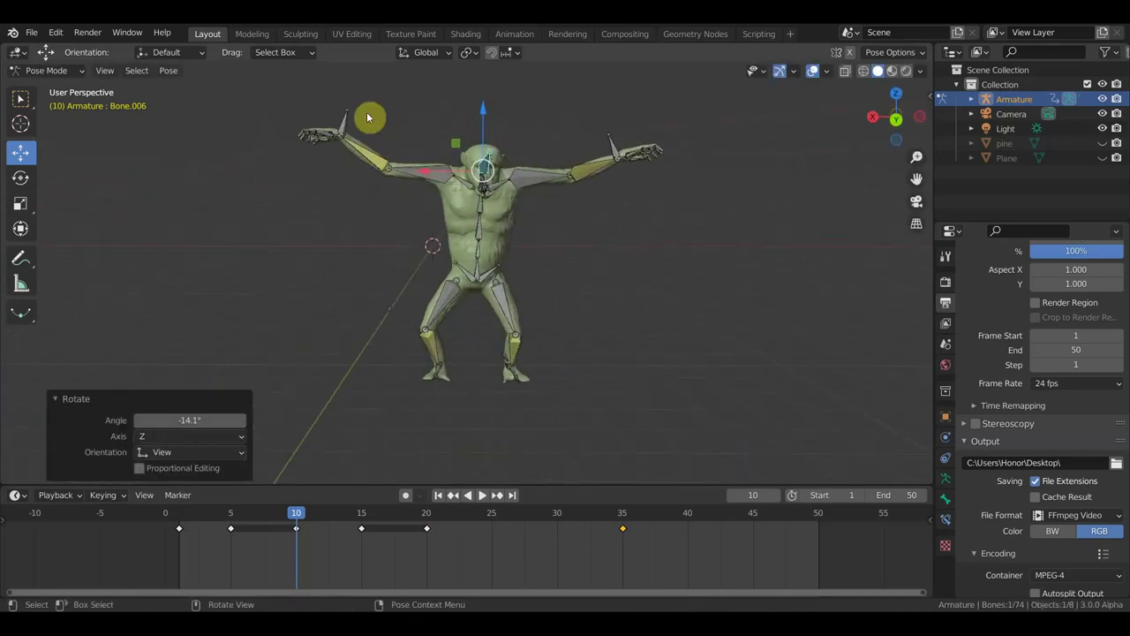
Move hand bone Bone.068 in front of the chest and rotate it 56.4°
{"action": "left_click", "coordinate": [397, 162]}
{"action": "mouse_move", "coordinate": [416, 194]}
{"action": "middle_mouse_down"}
{"action": "mouse_move", "coordinate": [560, 207]}
{"action": "mouse_move", "coordinate": [622, 194]}
{"action": "mouse_move", "coordinate": [556, 202]}
{"action": "mouse_move", "coordinate": [588, 199]}
{"action": "middle_mouse_up"}
{"action": "key", "text": "g"}
{"action": "left_click", "coordinate": [618, 276]}
{"action": "mouse_move", "coordinate": [618, 276]}
{"action": "middle_mouse_down"}
{"action": "mouse_move", "coordinate": [525, 457]}
{"action": "mouse_move", "coordinate": [589, 396]}
{"action": "middle_mouse_up"}
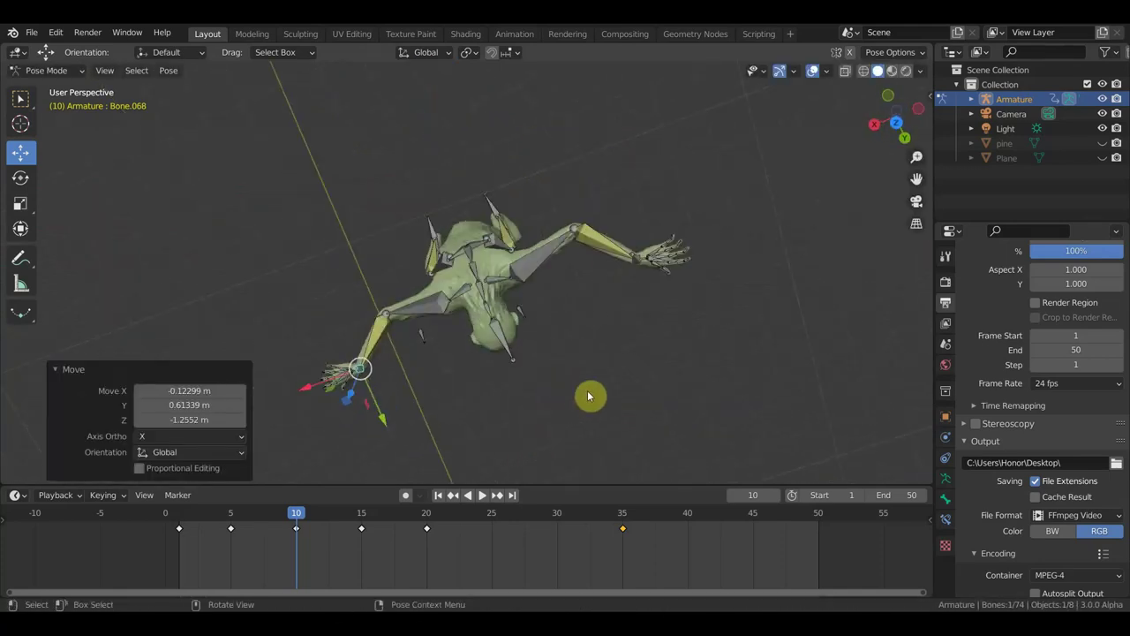
{"action": "key", "text": "r"}
{"action": "left_click", "coordinate": [340, 190]}
Turn and reposition the left hand bone at frame 10
{"action": "mouse_move", "coordinate": [339, 190]}
{"action": "middle_mouse_down"}
{"action": "mouse_move", "coordinate": [594, 234]}
{"action": "mouse_move", "coordinate": [560, 156]}
{"action": "mouse_move", "coordinate": [594, 244]}
{"action": "mouse_move", "coordinate": [709, 207]}
{"action": "mouse_move", "coordinate": [757, 215]}
{"action": "middle_mouse_up"}
{"action": "key", "text": "r"}
{"action": "left_click", "coordinate": [565, 371]}
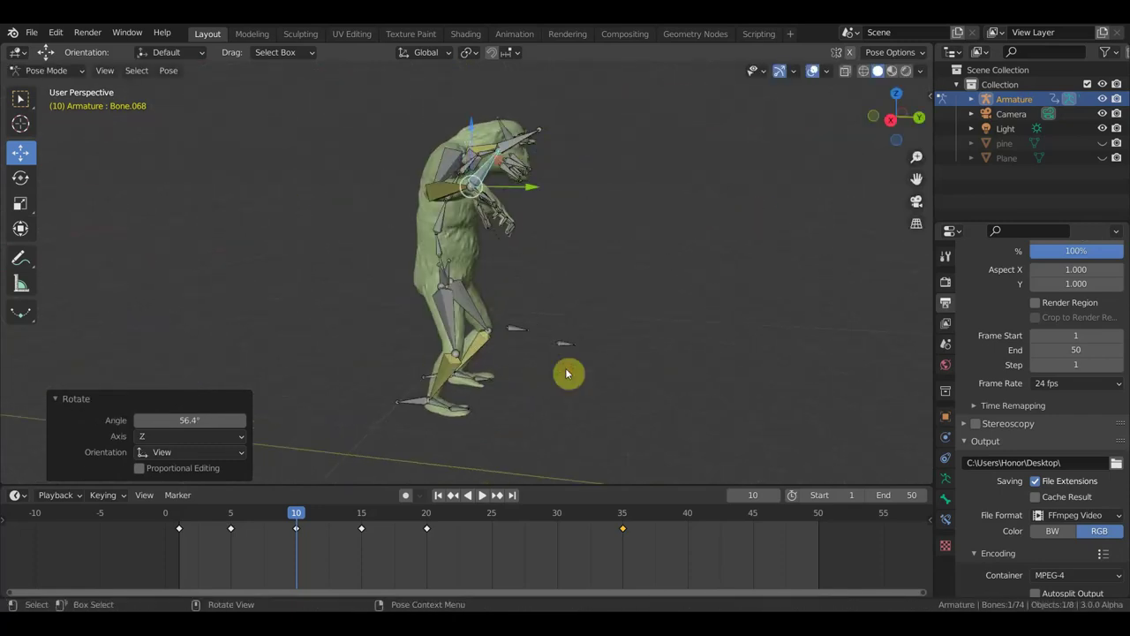
{"action": "key", "text": "g"}
{"action": "left_click", "coordinate": [600, 325]}
{"action": "mouse_move", "coordinate": [600, 324]}
{"action": "middle_mouse_down"}
{"action": "mouse_move", "coordinate": [448, 321]}
{"action": "mouse_move", "coordinate": [435, 279]}
{"action": "middle_mouse_up"}
Lower the upper arm bone Bone.046 with two rotations
{"action": "left_click", "coordinate": [428, 165]}
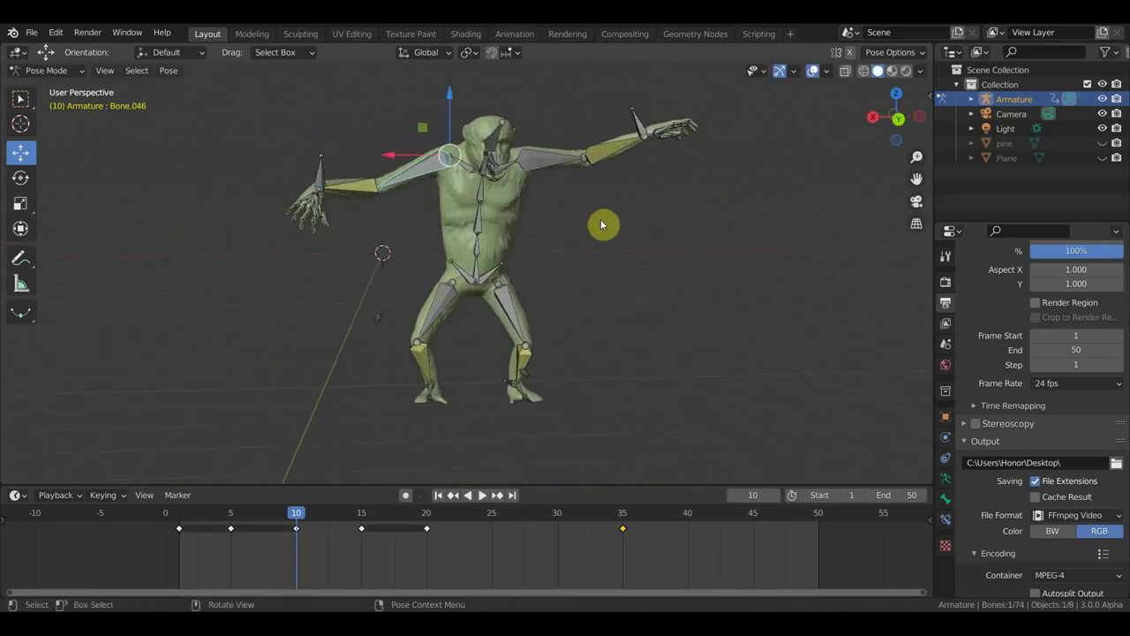
{"action": "key", "text": "r"}
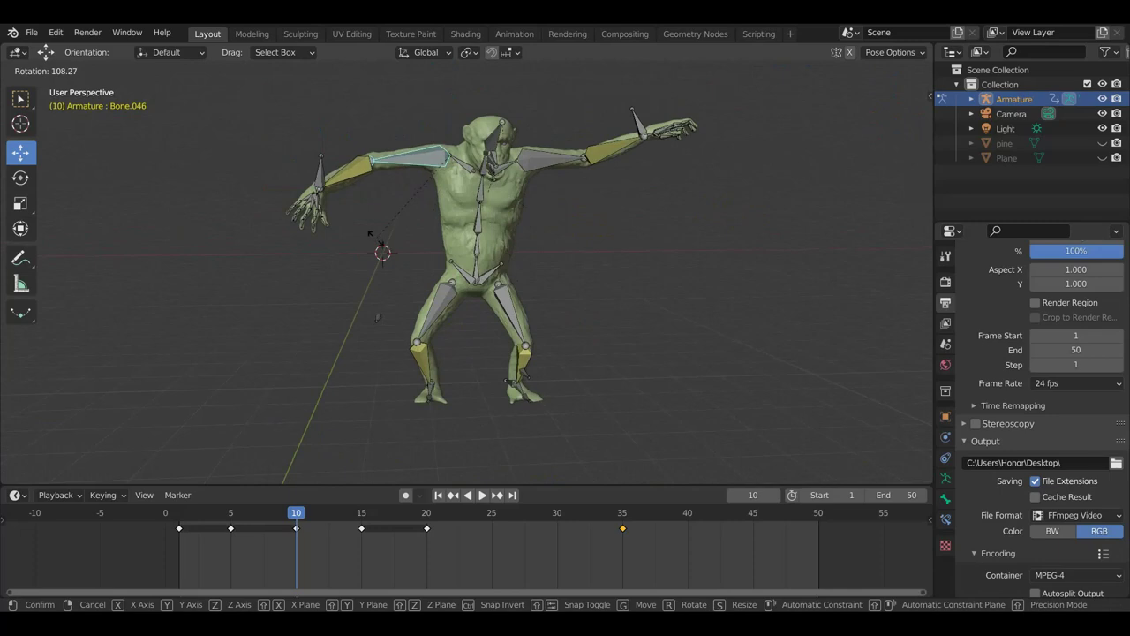
{"action": "left_click", "coordinate": [349, 203]}
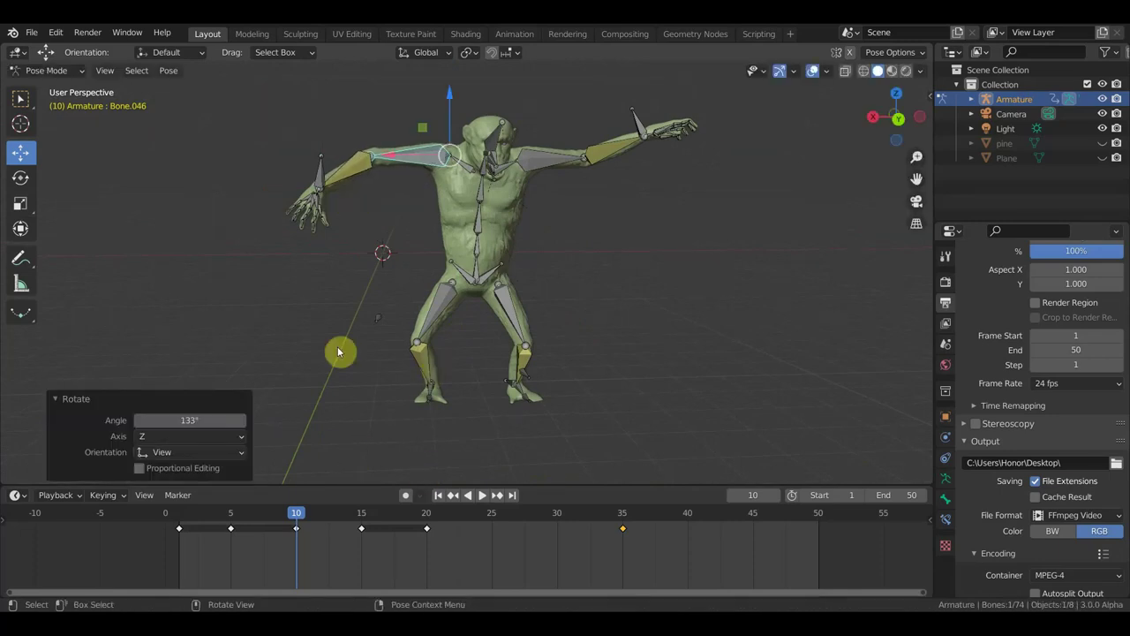
{"action": "key", "text": "r"}
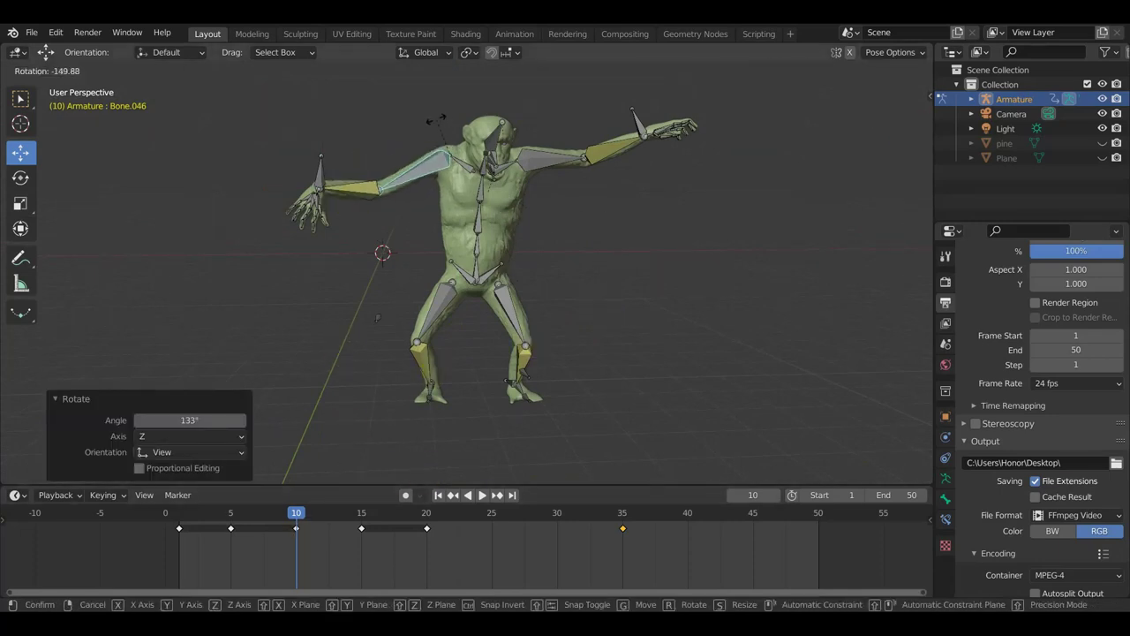
{"action": "left_click", "coordinate": [430, 115]}
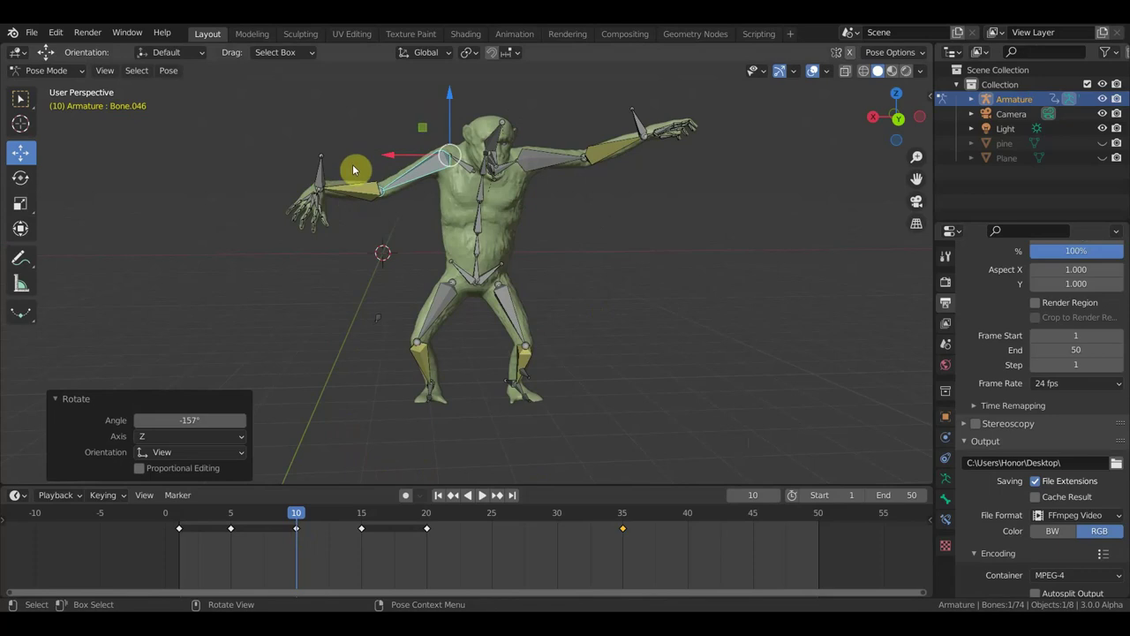
Rotate hand bone Bone.068 inward from two viewing angles
{"action": "left_click", "coordinate": [395, 221]}
{"action": "key", "text": "r"}
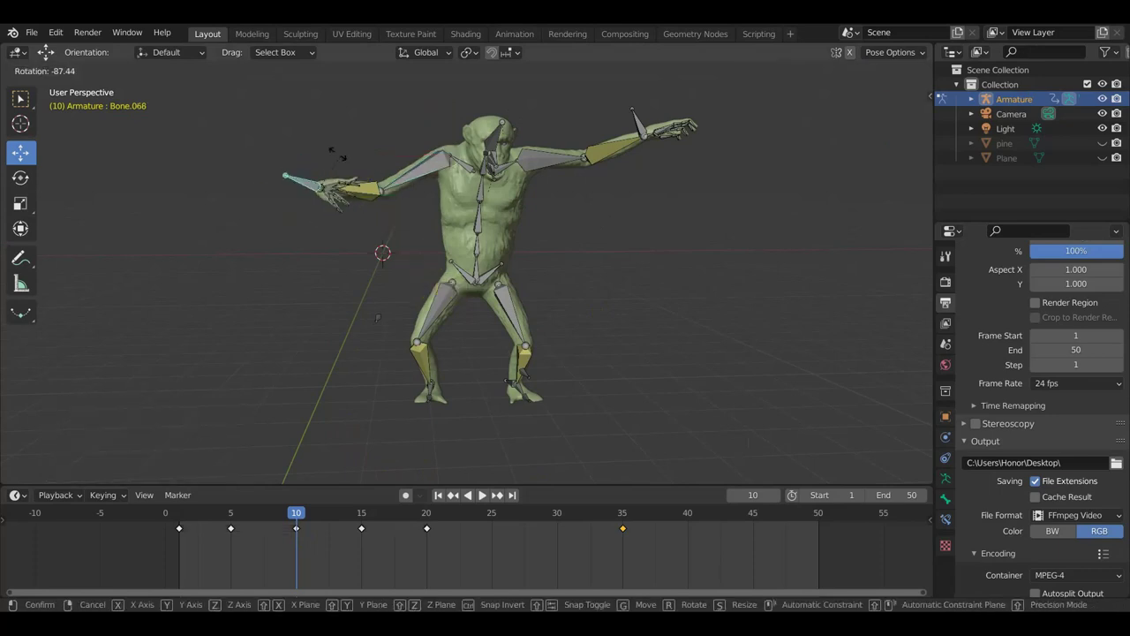
{"action": "left_click", "coordinate": [338, 156]}
{"action": "middle_click_drag", "start_coordinate": [360, 160], "coordinate": [371, 283]}
{"action": "key", "text": "r"}
{"action": "left_click", "coordinate": [375, 418]}
{"action": "middle_click_drag", "start_coordinate": [375, 417], "coordinate": [368, 285]}
Turn the hand downward and place it near the hip
{"action": "key", "text": "g"}
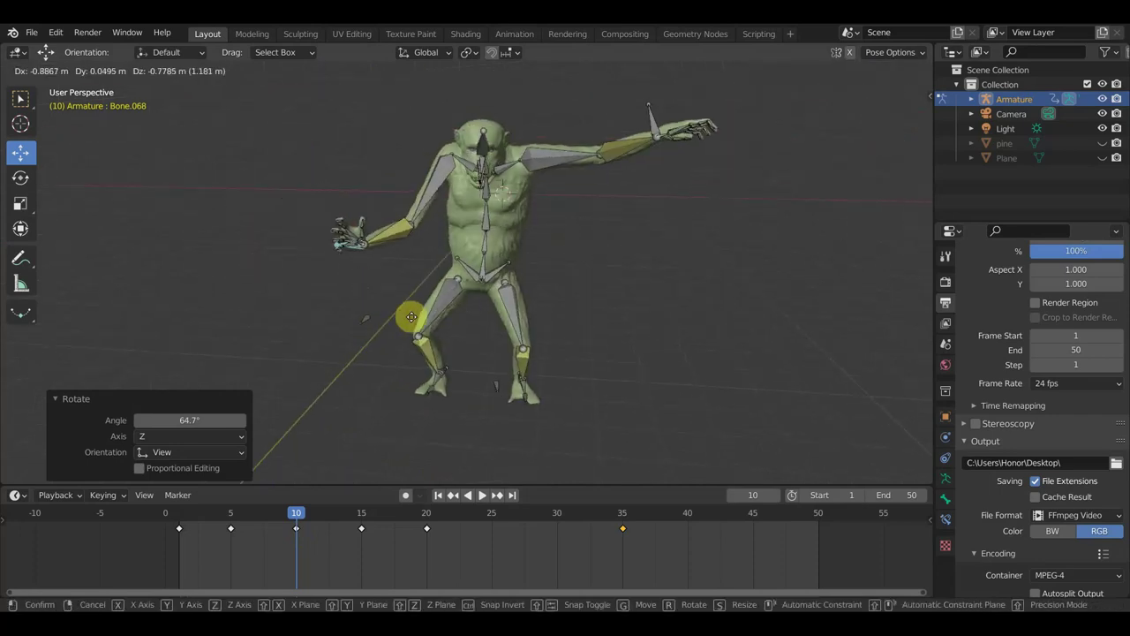
{"action": "left_click", "coordinate": [441, 336]}
{"action": "middle_click_drag", "start_coordinate": [461, 324], "coordinate": [625, 323]}
{"action": "key", "text": "r"}
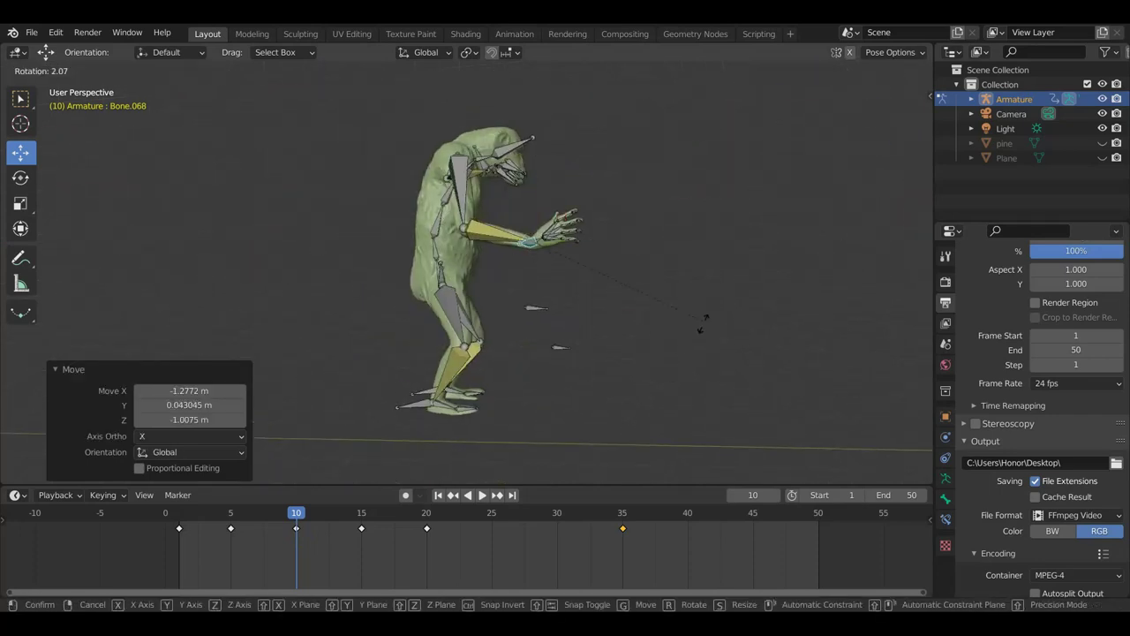
{"action": "left_click", "coordinate": [542, 412]}
{"action": "key", "text": "g"}
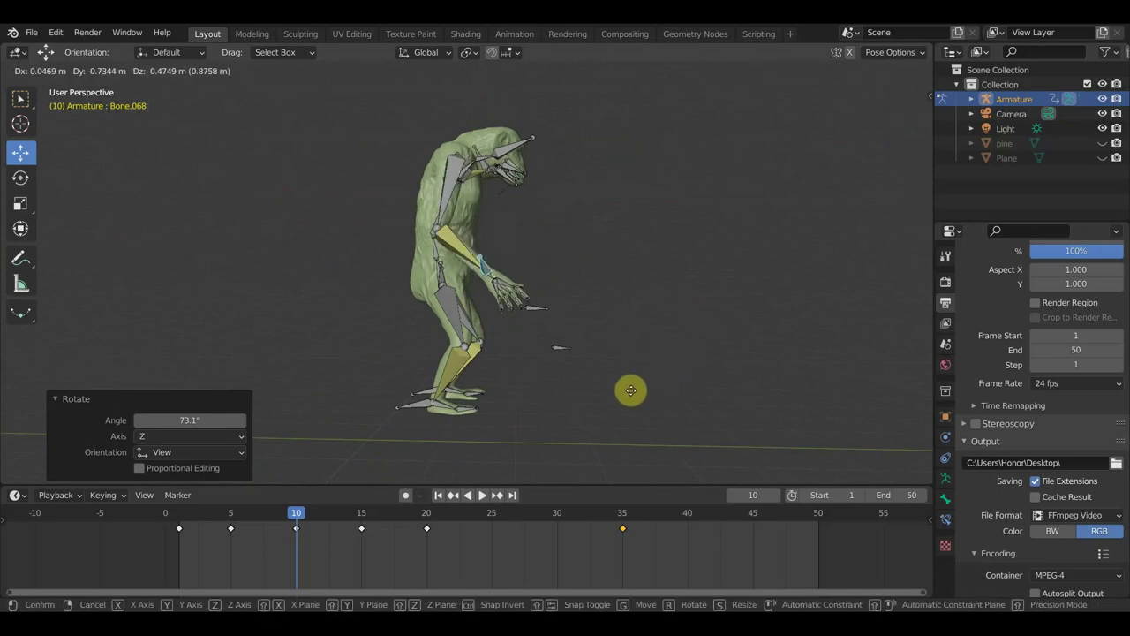
{"action": "left_click", "coordinate": [618, 397]}
{"action": "middle_click_drag", "start_coordinate": [641, 394], "coordinate": [467, 391]}
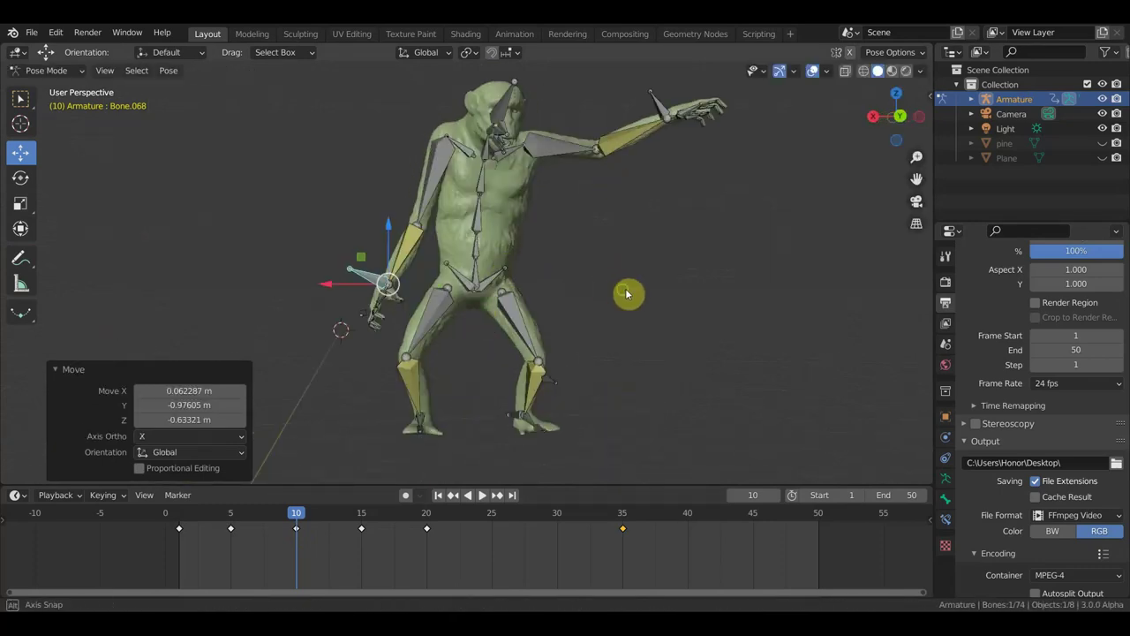
Refine shoulder Bone.045 to -21.3°, upper arm Bone.046 to 144°, and re-turn hand Bone.068
{"action": "middle_click_drag", "start_coordinate": [604, 287], "coordinate": [611, 299]}
{"action": "left_click", "coordinate": [454, 146]}
{"action": "key", "text": "r"}
{"action": "left_click", "coordinate": [574, 156]}
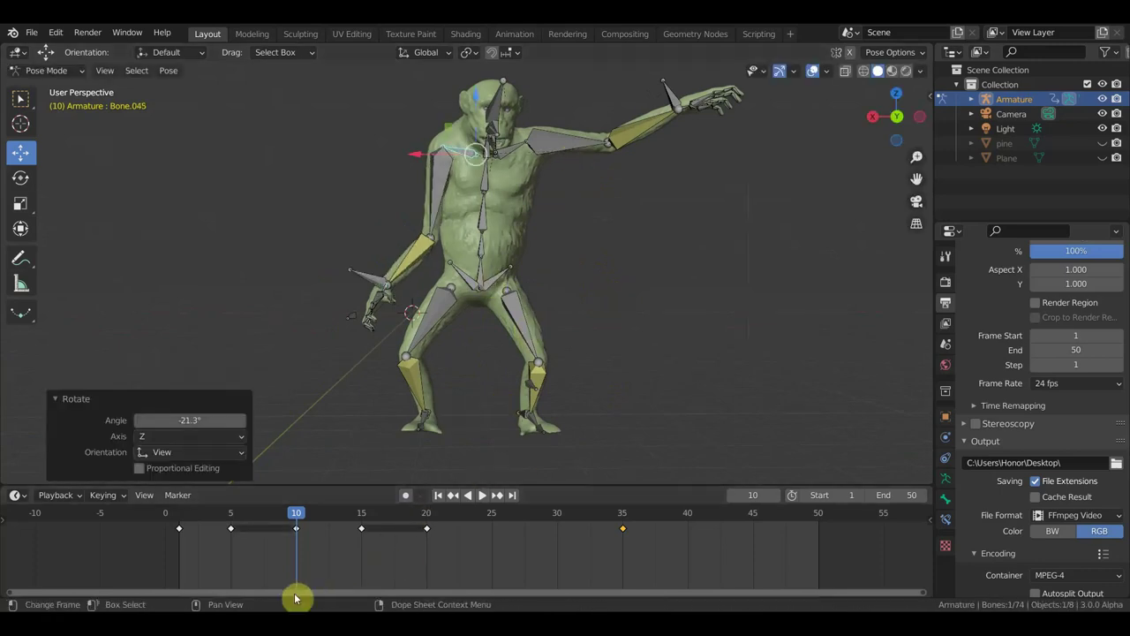
{"action": "left_click", "coordinate": [444, 182]}
{"action": "key", "text": "r"}
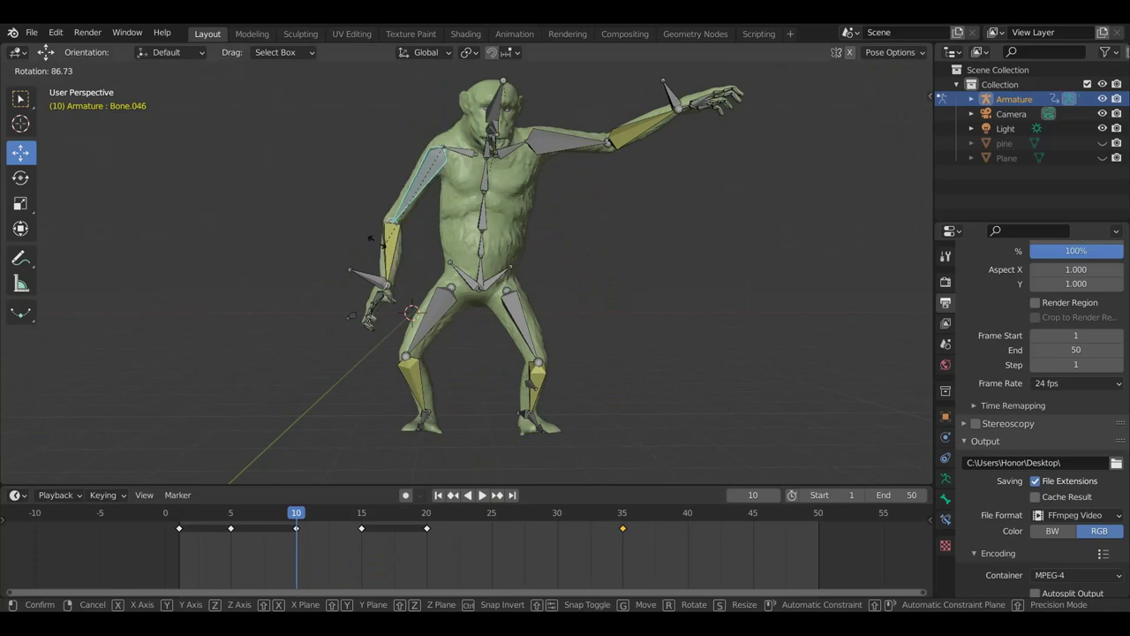
{"action": "left_click", "coordinate": [276, 155]}
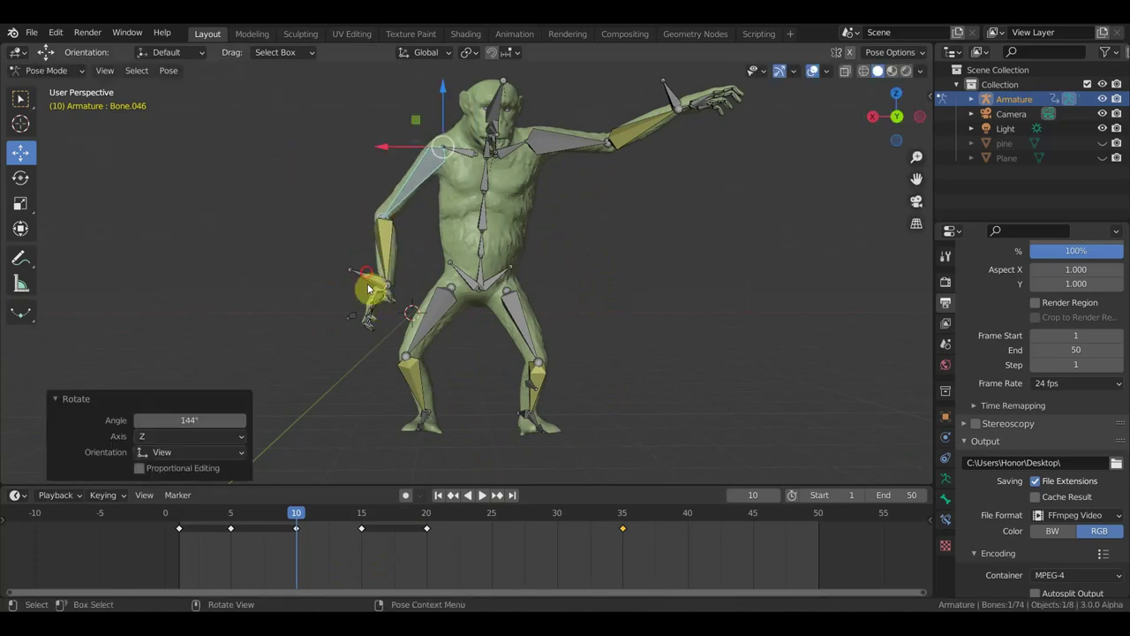
{"action": "left_click", "coordinate": [445, 296]}
{"action": "key", "text": "r"}
{"action": "left_click", "coordinate": [464, 243]}
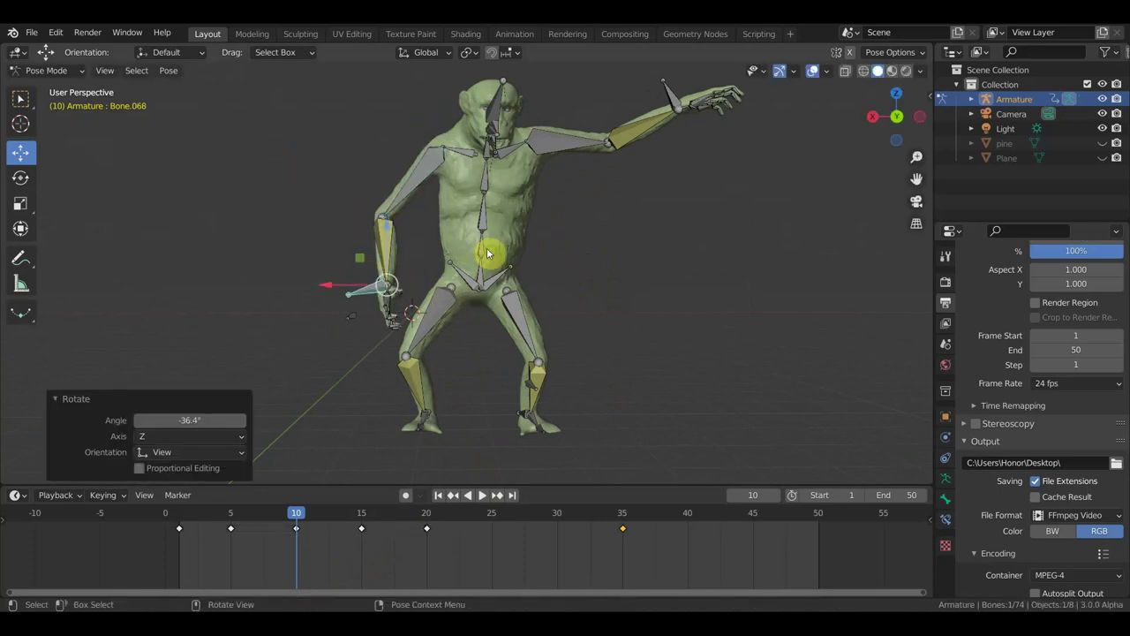
{"action": "middle_click_drag", "start_coordinate": [464, 244], "coordinate": [556, 247]}
Redo the hand Bone.068 rotation to -38°
{"action": "key", "text": "r"}
{"action": "right_click", "coordinate": [406, 334]}
{"action": "key", "text": "r"}
{"action": "left_click", "coordinate": [393, 301]}
{"action": "mouse_move", "coordinate": [392, 300]}
{"action": "middle_mouse_down"}
{"action": "mouse_move", "coordinate": [503, 366]}
{"action": "mouse_move", "coordinate": [504, 353]}
{"action": "mouse_move", "coordinate": [568, 360]}
{"action": "mouse_move", "coordinate": [530, 391]}
{"action": "mouse_move", "coordinate": [492, 366]}
{"action": "mouse_move", "coordinate": [668, 354]}
{"action": "mouse_move", "coordinate": [535, 265]}
{"action": "mouse_move", "coordinate": [571, 269]}
{"action": "middle_mouse_up"}
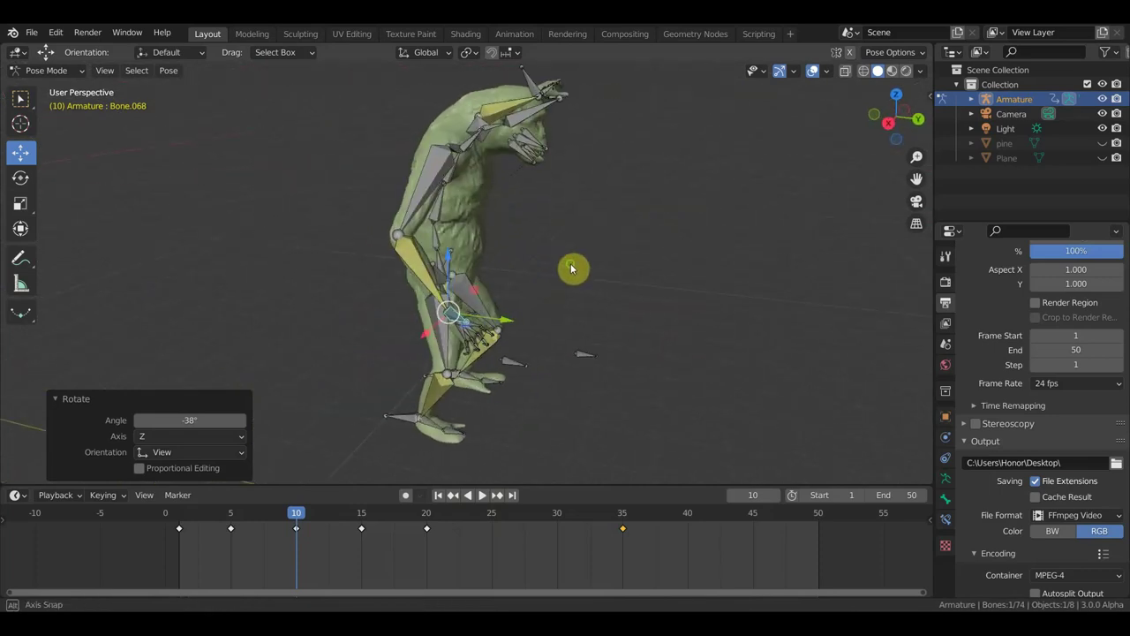
Adjust the shoulder bone Bone.045 with two further rotations
{"action": "middle_click_drag", "start_coordinate": [483, 170], "coordinate": [432, 154]}
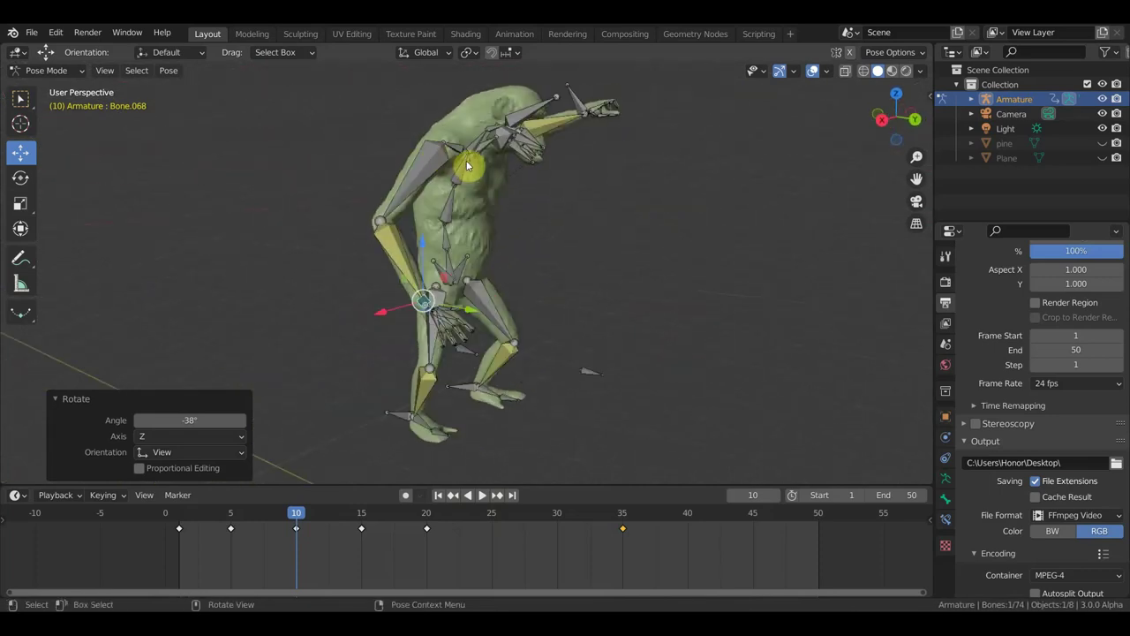
{"action": "left_click", "coordinate": [477, 210]}
{"action": "middle_click_drag", "start_coordinate": [491, 214], "coordinate": [404, 328]}
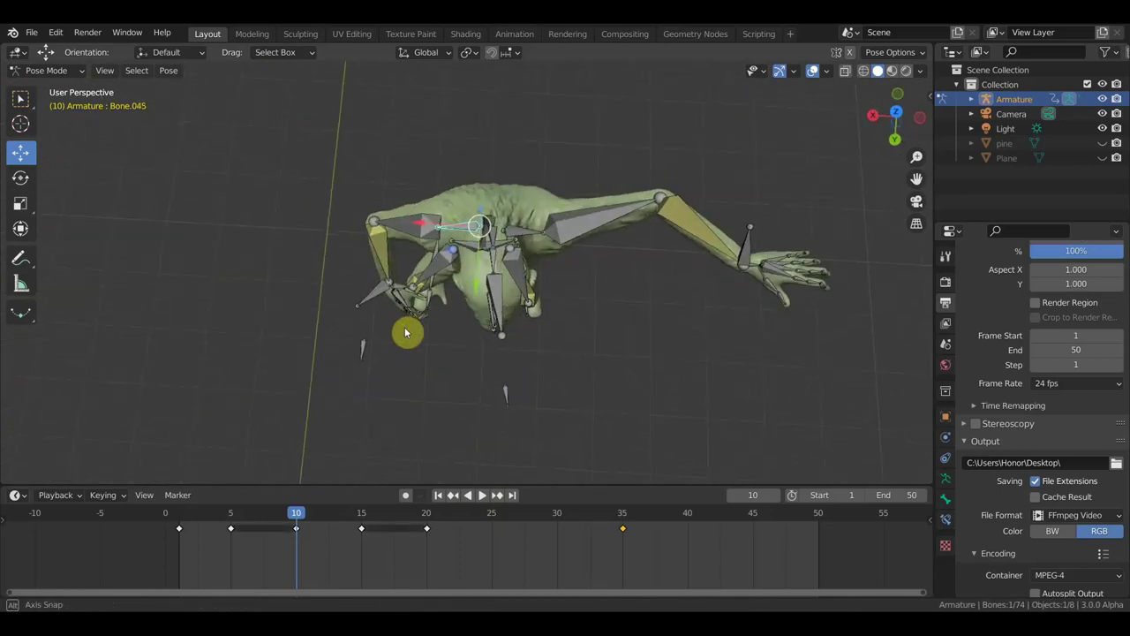
{"action": "key", "text": "r"}
{"action": "left_click", "coordinate": [618, 274]}
{"action": "mouse_move", "coordinate": [618, 274]}
{"action": "middle_mouse_down"}
{"action": "mouse_move", "coordinate": [594, 227]}
{"action": "mouse_move", "coordinate": [584, 160]}
{"action": "mouse_move", "coordinate": [601, 139]}
{"action": "mouse_move", "coordinate": [584, 139]}
{"action": "middle_mouse_up"}
{"action": "key", "text": "r"}
{"action": "left_click", "coordinate": [605, 204]}
{"action": "mouse_move", "coordinate": [604, 204]}
{"action": "middle_mouse_down"}
{"action": "mouse_move", "coordinate": [592, 222]}
{"action": "mouse_move", "coordinate": [576, 170]}
{"action": "middle_mouse_up"}
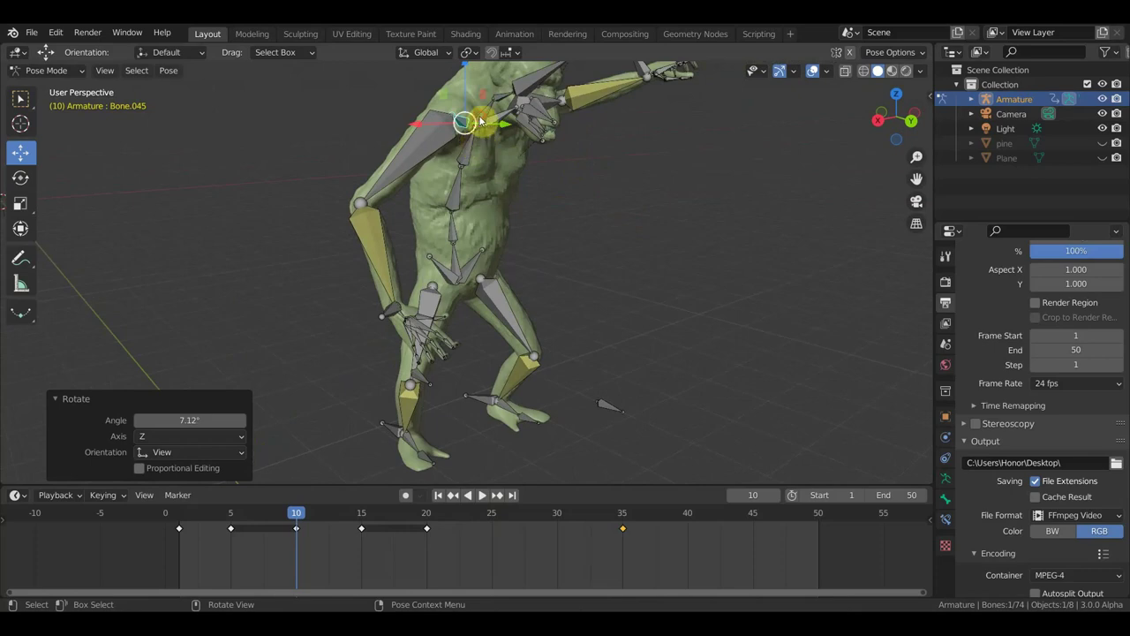
Rotate the upper back spine bones forward, bringing Bone.003 to 13° about Z
{"action": "left_click", "coordinate": [532, 155]}
{"action": "middle_click_drag", "start_coordinate": [532, 154], "coordinate": [608, 151]}
{"action": "key", "text": "r"}
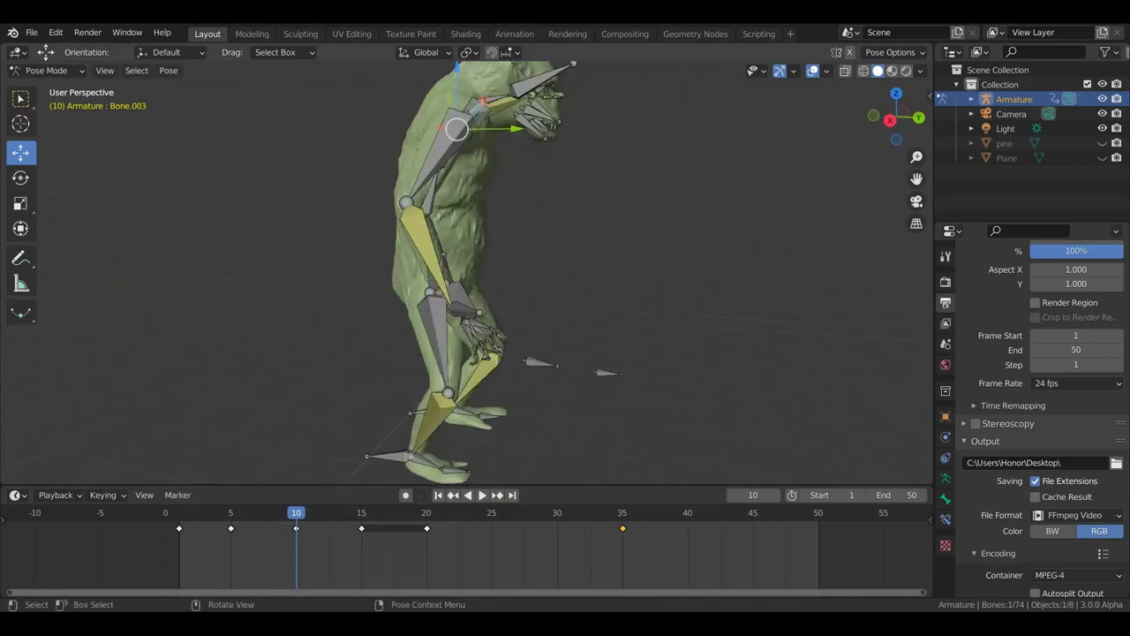
{"action": "left_click", "coordinate": [611, 138]}
{"action": "mouse_move", "coordinate": [611, 137]}
{"action": "middle_mouse_down"}
{"action": "mouse_move", "coordinate": [495, 156]}
{"action": "mouse_move", "coordinate": [512, 158]}
{"action": "middle_mouse_up"}
{"action": "left_click", "coordinate": [431, 152]}
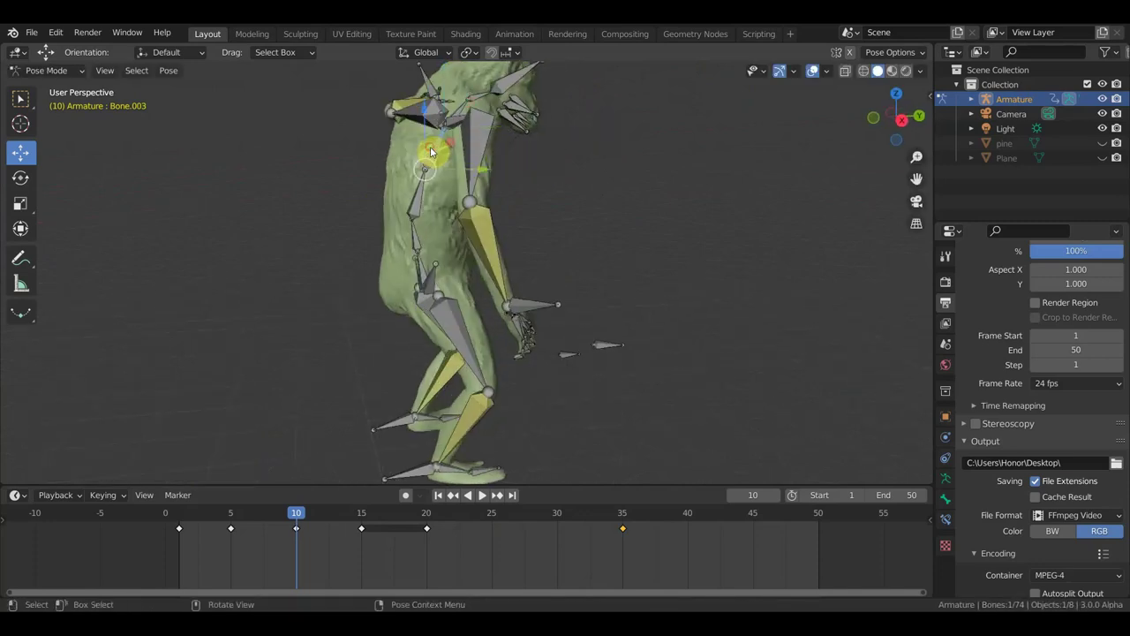
{"action": "mouse_move", "coordinate": [625, 198]}
{"action": "middle_mouse_down"}
{"action": "mouse_move", "coordinate": [455, 200]}
{"action": "mouse_move", "coordinate": [399, 166]}
{"action": "middle_mouse_up"}
{"action": "key", "text": "r"}
{"action": "left_click", "coordinate": [559, 214]}
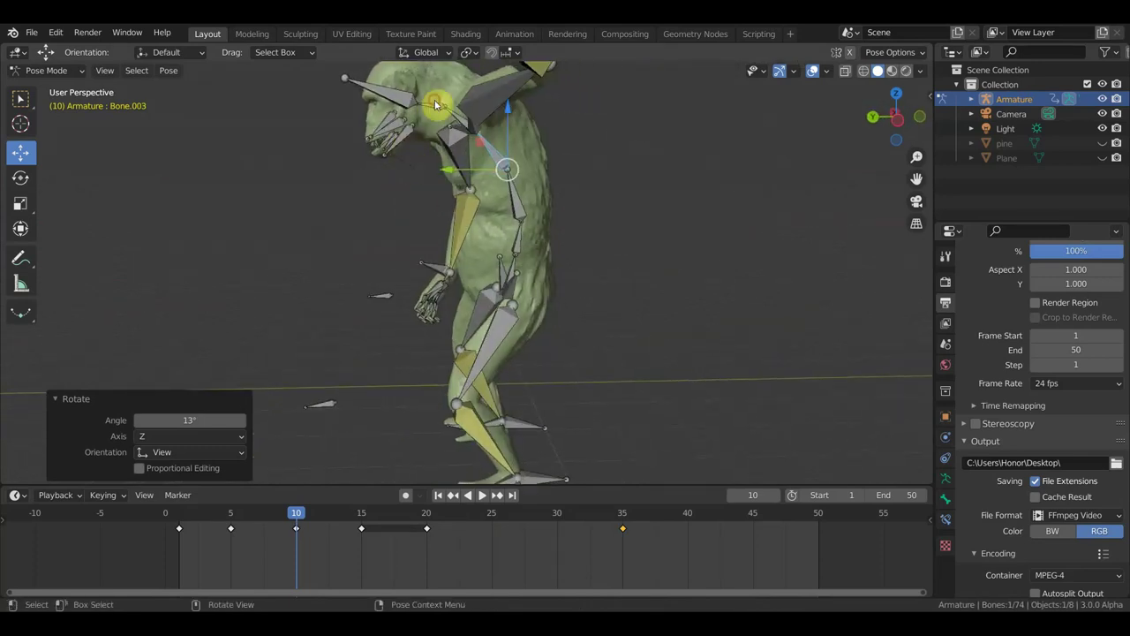
Bend the neck bone Bone.002 forward to 16.2° about Z
{"action": "left_click", "coordinate": [525, 109]}
{"action": "key", "text": "r"}
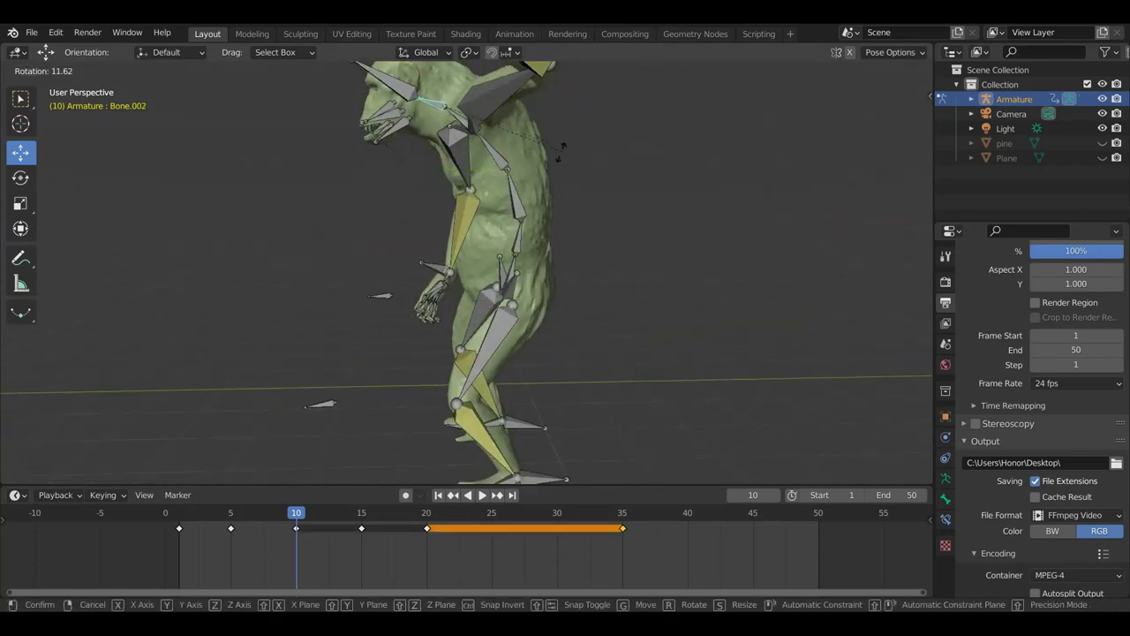
{"action": "left_click", "coordinate": [554, 156]}
{"action": "mouse_move", "coordinate": [557, 164]}
{"action": "middle_mouse_down"}
{"action": "mouse_move", "coordinate": [538, 159]}
{"action": "mouse_move", "coordinate": [695, 159]}
{"action": "mouse_move", "coordinate": [626, 176]}
{"action": "middle_mouse_up"}
{"action": "middle_click_drag", "start_coordinate": [518, 257], "coordinate": [506, 272]}
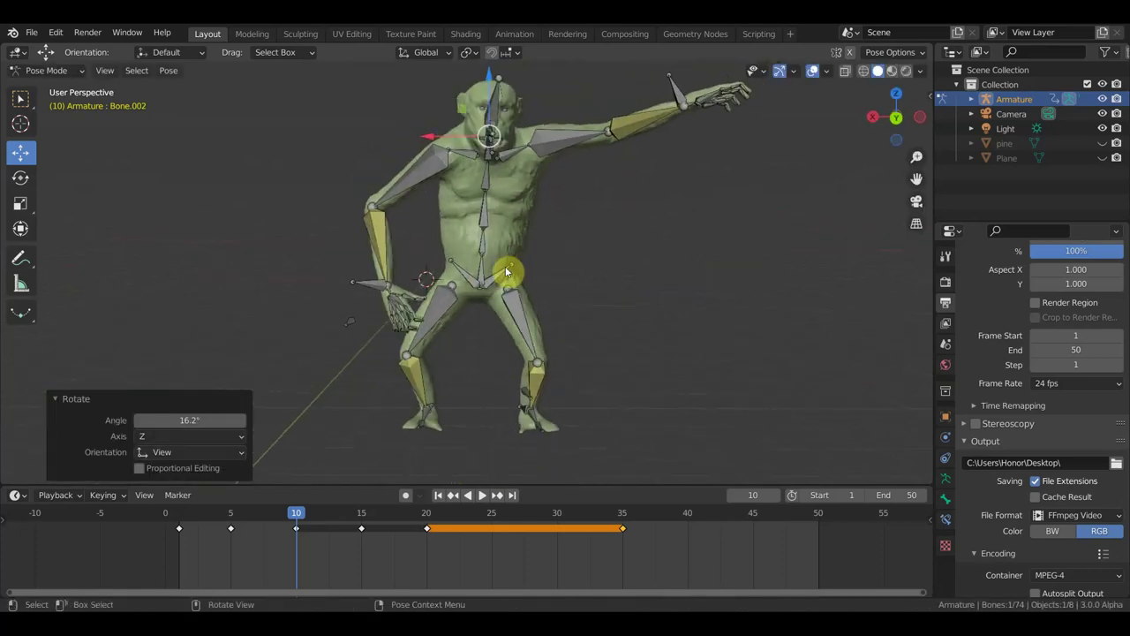
Bring the raised hand down and rotate it to rest on the thigh
{"action": "left_click_drag", "start_coordinate": [369, 285], "coordinate": [392, 285]}
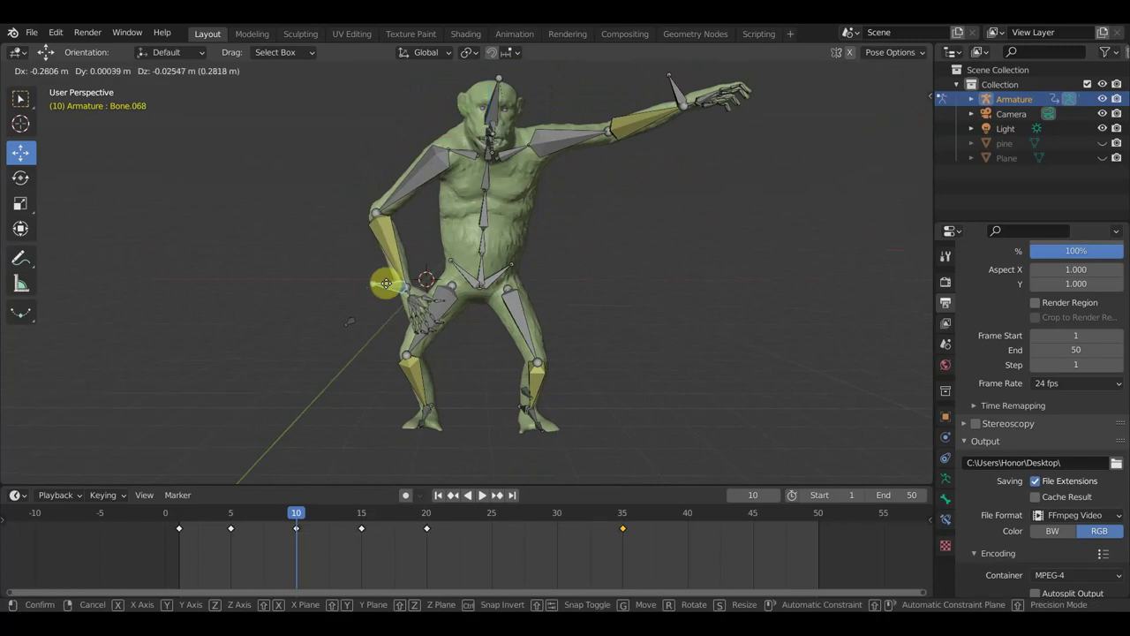
{"action": "mouse_move", "coordinate": [679, 90]}
{"action": "left_mouse_down"}
{"action": "mouse_move", "coordinate": [630, 225]}
{"action": "mouse_move", "coordinate": [598, 238]}
{"action": "left_mouse_up"}
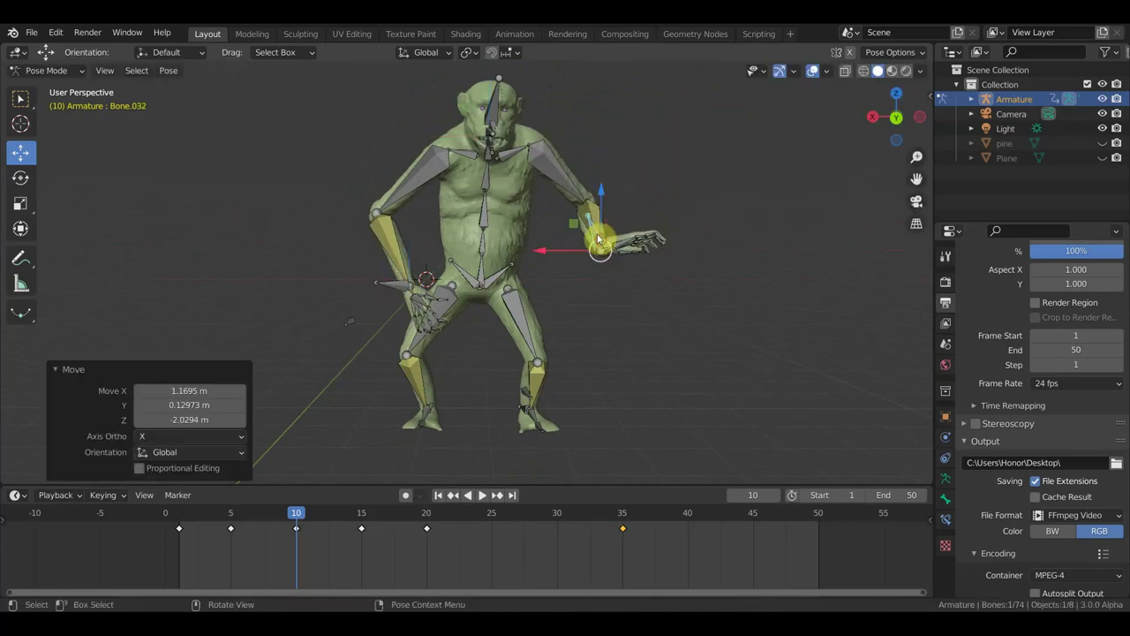
{"action": "key", "text": "r"}
{"action": "left_click", "coordinate": [681, 302]}
{"action": "mouse_move", "coordinate": [681, 302]}
{"action": "middle_mouse_down"}
{"action": "mouse_move", "coordinate": [654, 199]}
{"action": "mouse_move", "coordinate": [693, 188]}
{"action": "middle_mouse_up"}
{"action": "key", "text": "r"}
{"action": "left_click", "coordinate": [622, 64]}
{"action": "mouse_move", "coordinate": [623, 65]}
{"action": "middle_mouse_down"}
{"action": "mouse_move", "coordinate": [675, 121]}
{"action": "mouse_move", "coordinate": [698, 298]}
{"action": "middle_mouse_up"}
{"action": "key", "text": "r"}
{"action": "left_click", "coordinate": [637, 336]}
{"action": "mouse_move", "coordinate": [637, 337]}
{"action": "middle_mouse_down"}
{"action": "mouse_move", "coordinate": [691, 321]}
{"action": "mouse_move", "coordinate": [731, 291]}
{"action": "middle_mouse_up"}
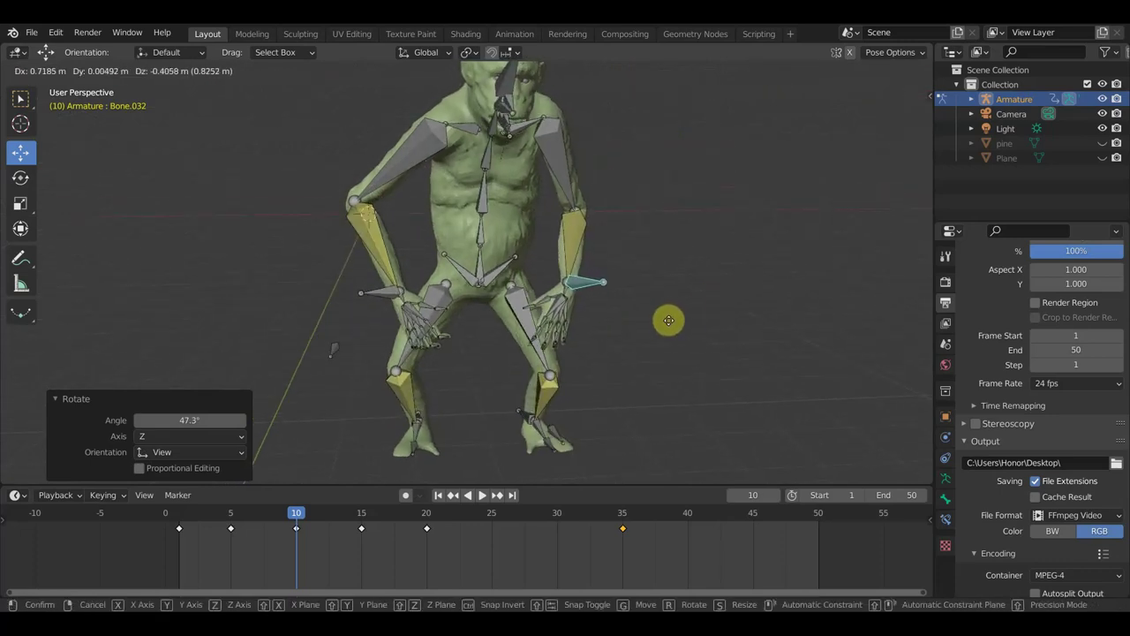
{"action": "left_click", "coordinate": [662, 318]}
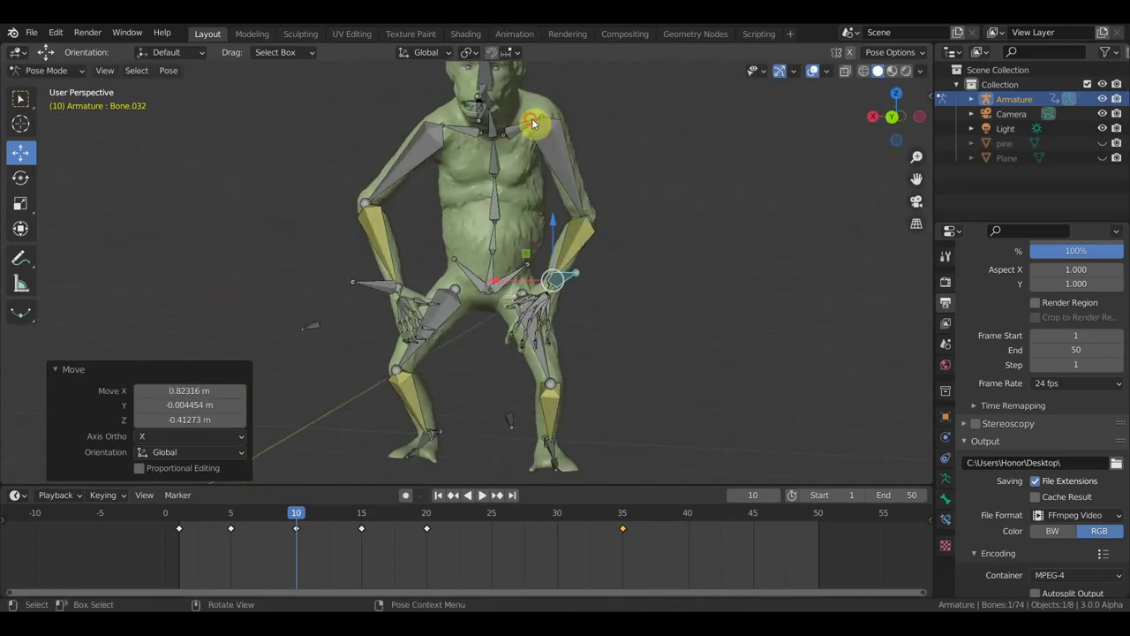
Rotate both shoulder bones Bone.009 and Bone.010, checking from top view
{"action": "left_click", "coordinate": [532, 124]}
{"action": "key", "text": "r"}
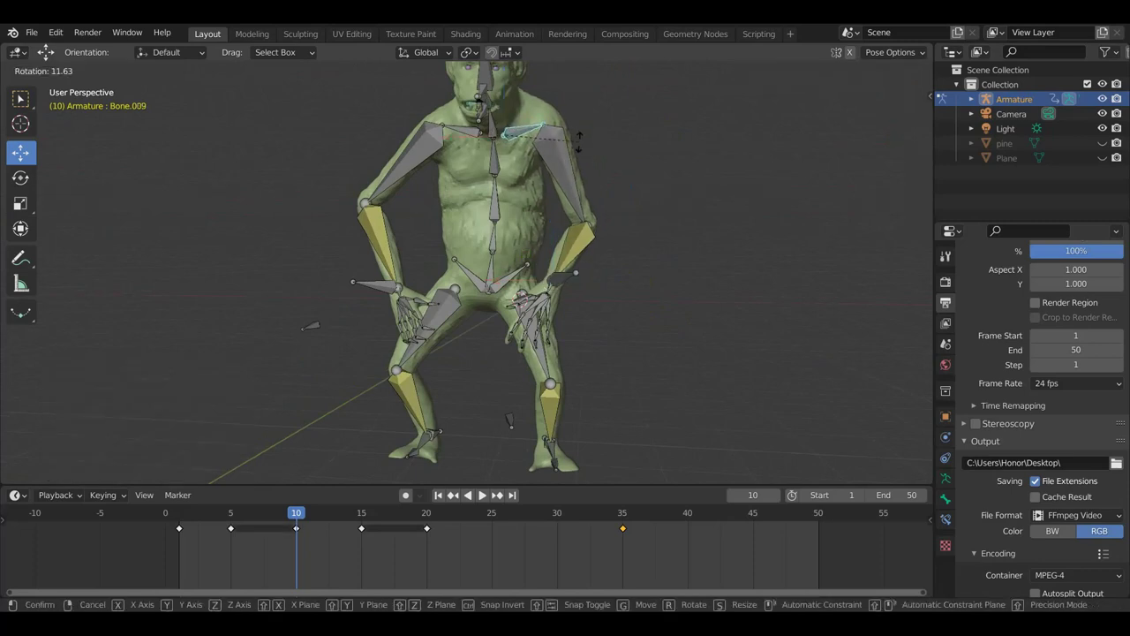
{"action": "left_click", "coordinate": [579, 143]}
{"action": "mouse_move", "coordinate": [608, 164]}
{"action": "middle_mouse_down"}
{"action": "mouse_move", "coordinate": [669, 234]}
{"action": "mouse_move", "coordinate": [671, 160]}
{"action": "middle_mouse_up"}
{"action": "key", "text": "r"}
{"action": "left_click", "coordinate": [676, 270]}
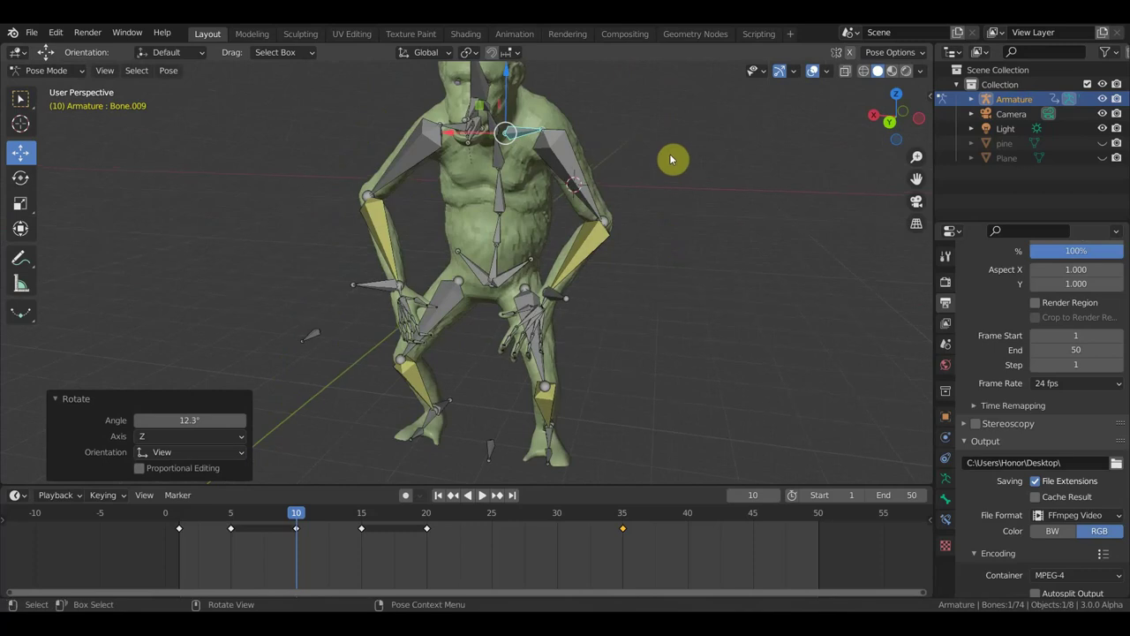
{"action": "left_click", "coordinate": [592, 176]}
{"action": "key", "text": "KP_7"}
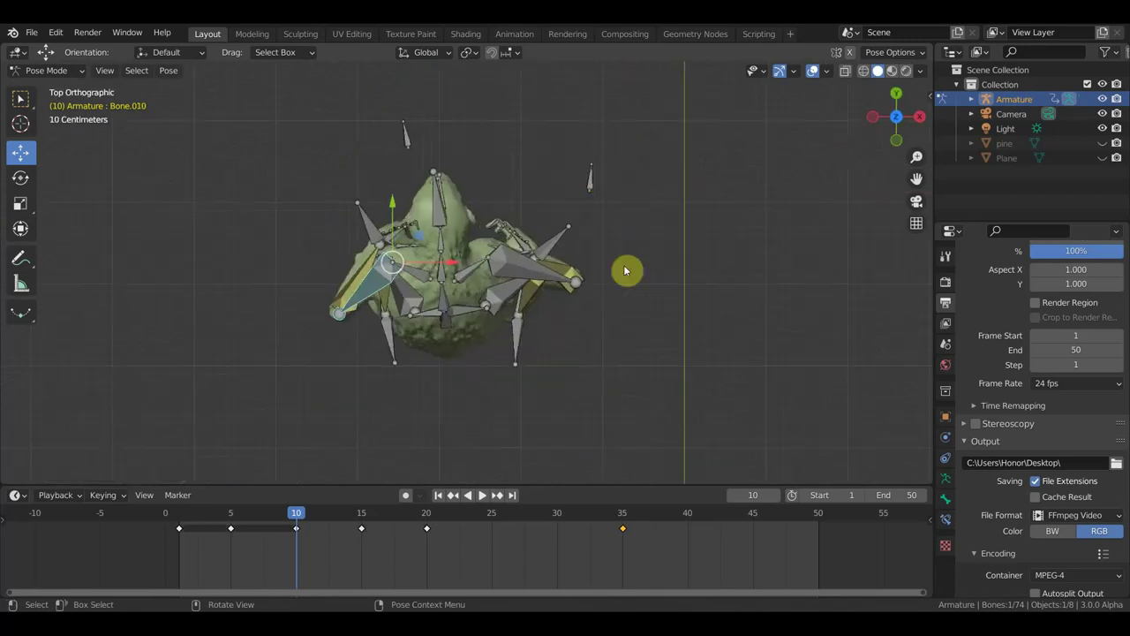
{"action": "key", "text": "r"}
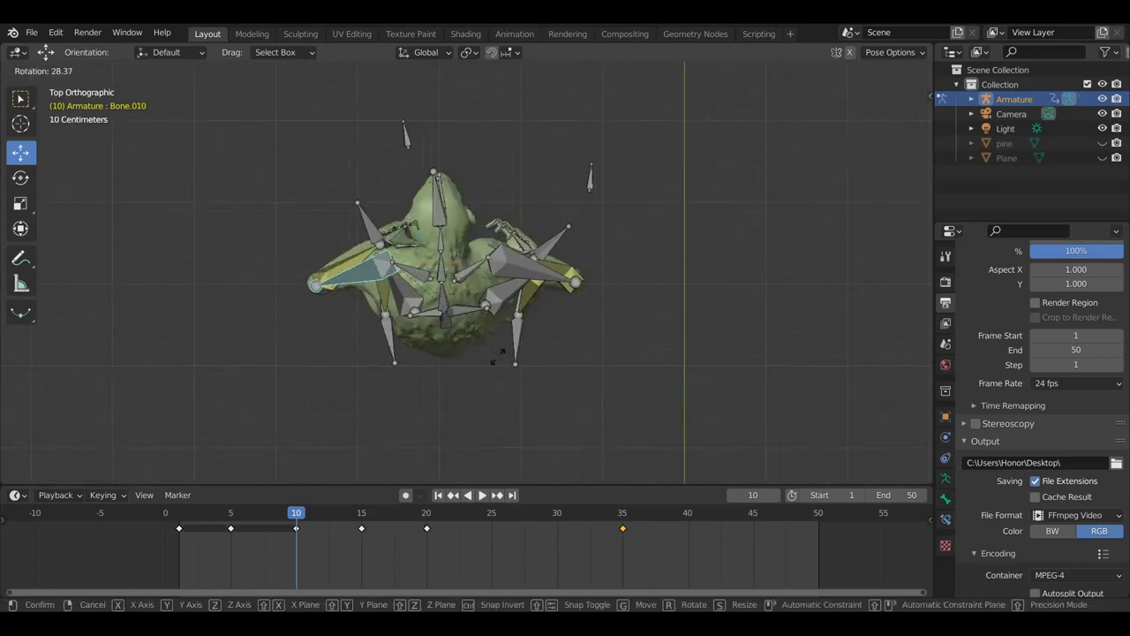
{"action": "left_click", "coordinate": [467, 344]}
Turn the root bone at the hips to -1.9° and shift it slightly
{"action": "middle_click_drag", "start_coordinate": [467, 344], "coordinate": [464, 281]}
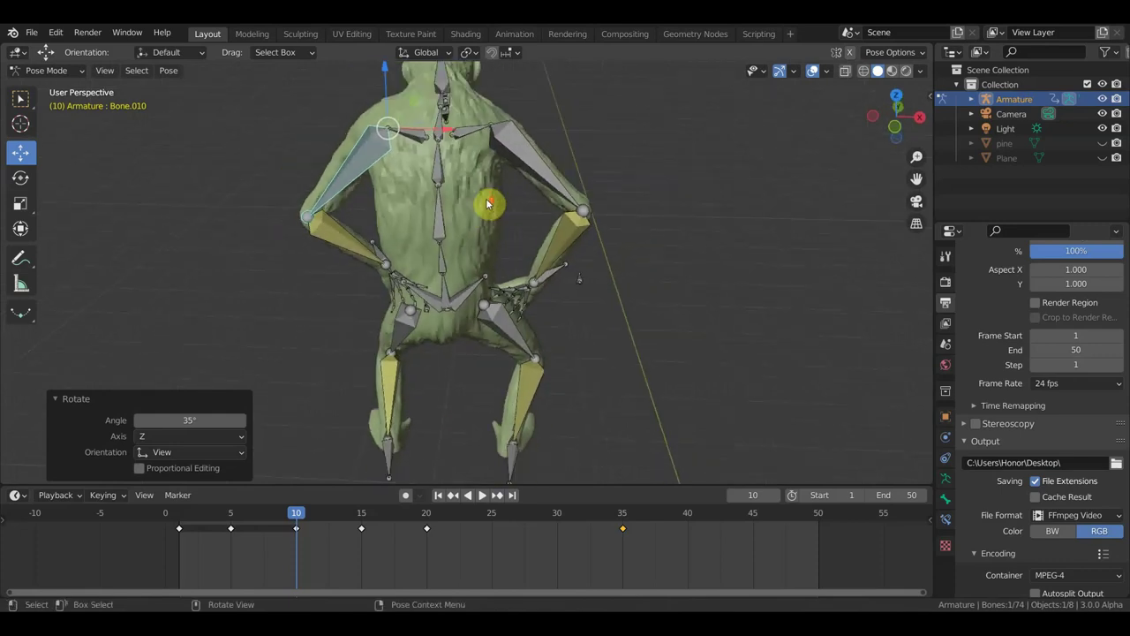
{"action": "left_click", "coordinate": [499, 293]}
{"action": "mouse_move", "coordinate": [512, 295]}
{"action": "middle_mouse_down"}
{"action": "mouse_move", "coordinate": [518, 273]}
{"action": "mouse_move", "coordinate": [521, 406]}
{"action": "middle_mouse_up"}
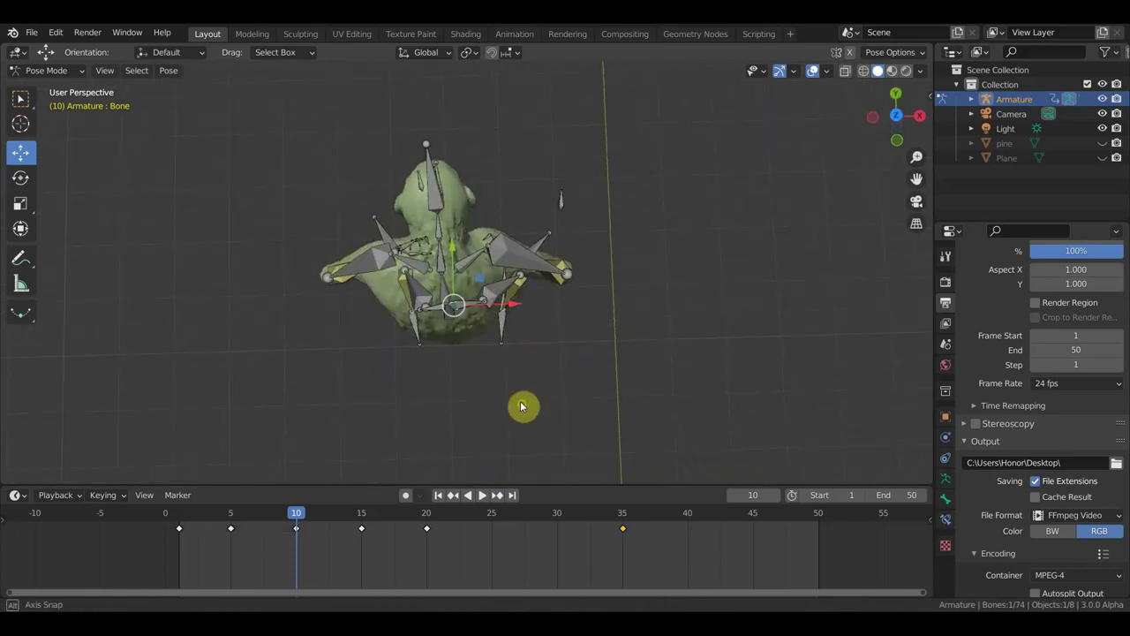
{"action": "key", "text": "r"}
{"action": "left_click", "coordinate": [615, 374]}
{"action": "middle_click_drag", "start_coordinate": [614, 374], "coordinate": [609, 245]}
{"action": "key", "text": "g"}
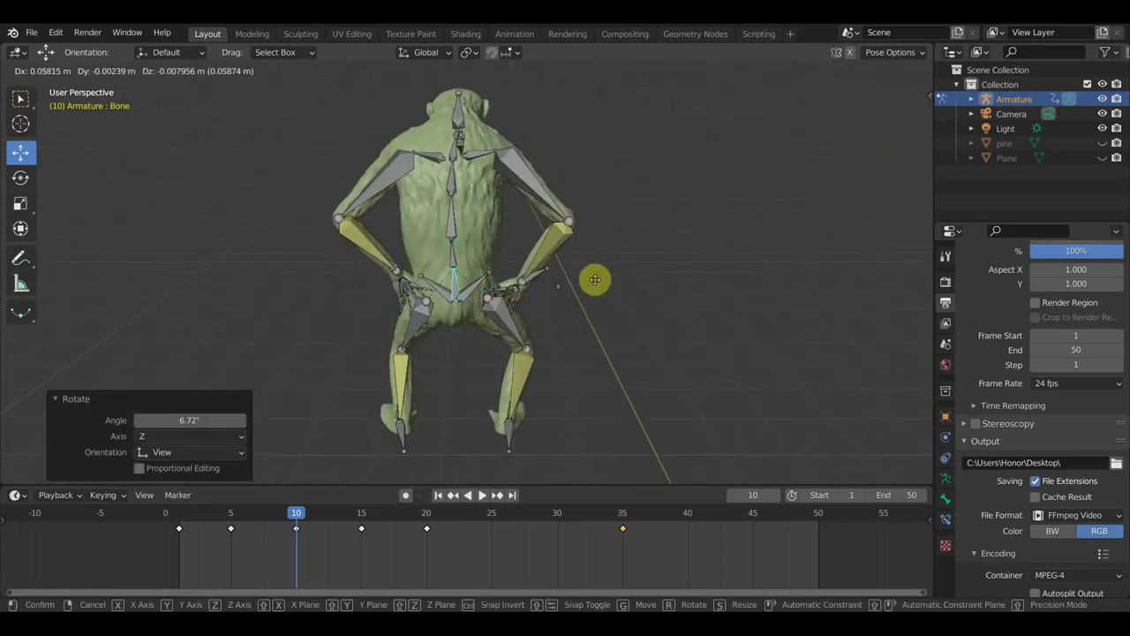
{"action": "left_click", "coordinate": [600, 285]}
{"action": "mouse_move", "coordinate": [584, 289]}
{"action": "middle_mouse_down"}
{"action": "mouse_move", "coordinate": [613, 300]}
{"action": "mouse_move", "coordinate": [850, 272]}
{"action": "mouse_move", "coordinate": [729, 292]}
{"action": "mouse_move", "coordinate": [789, 285]}
{"action": "middle_mouse_up"}
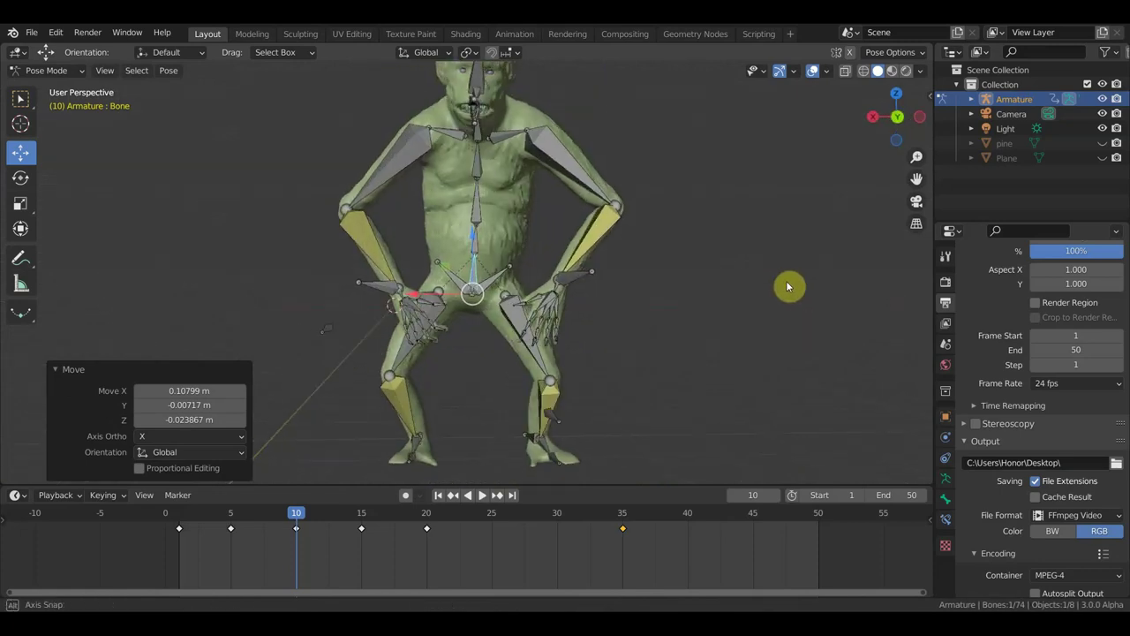
Tilt lower spine Bone.005 to 3.45° about Z, checking from side view
{"action": "left_click", "coordinate": [483, 216]}
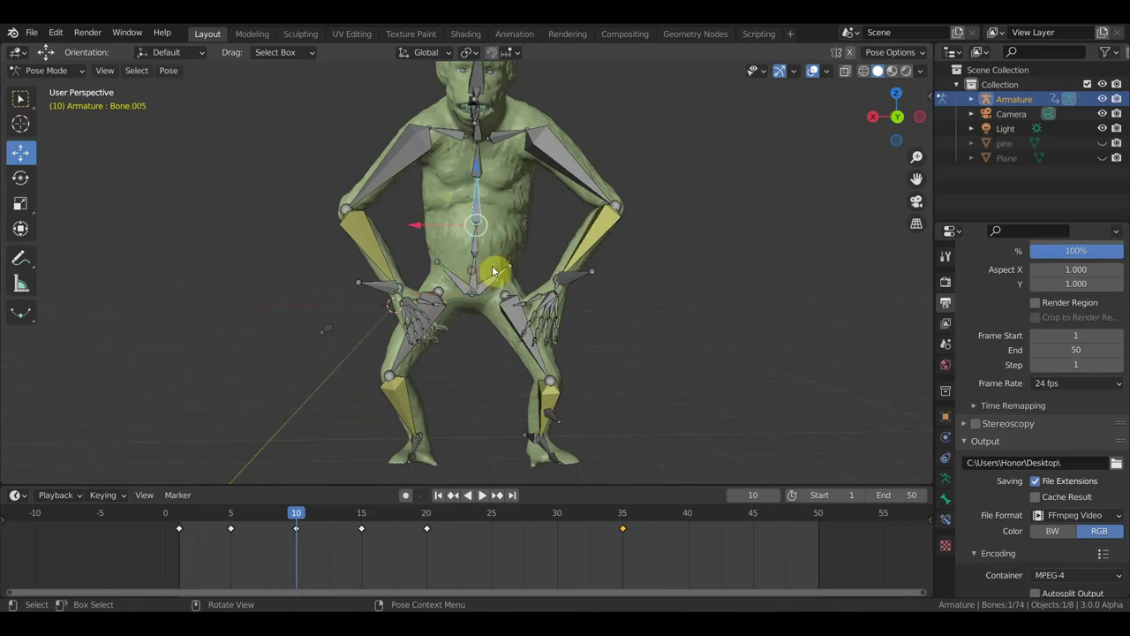
{"action": "key", "text": "r"}
{"action": "left_click", "coordinate": [717, 245]}
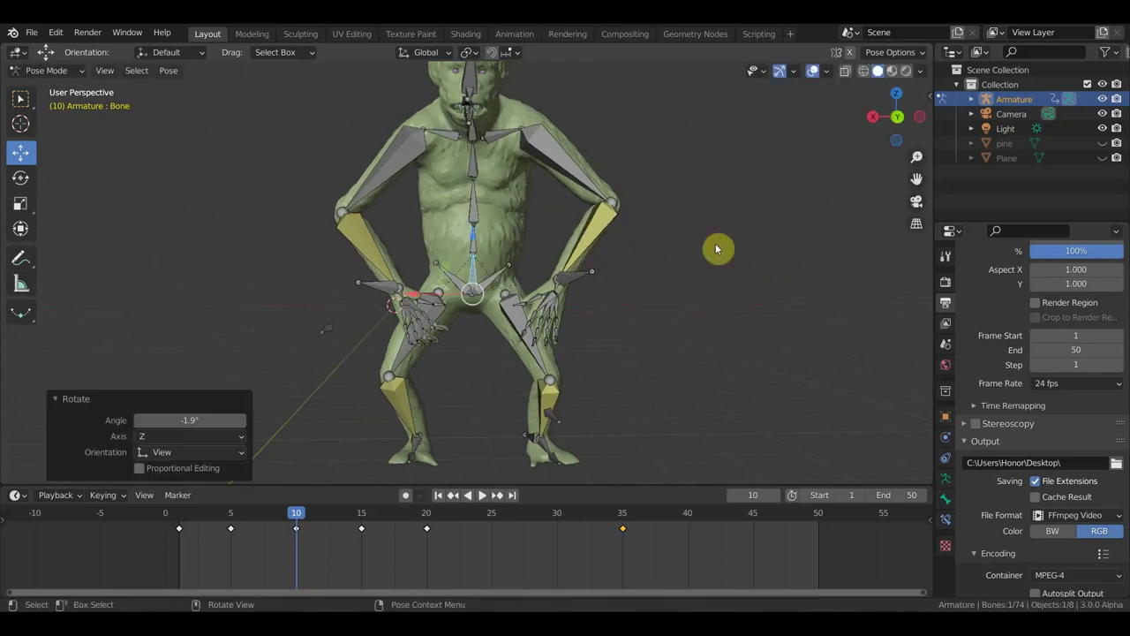
{"action": "mouse_move", "coordinate": [576, 234]}
{"action": "middle_mouse_down"}
{"action": "mouse_move", "coordinate": [704, 267]}
{"action": "mouse_move", "coordinate": [608, 254]}
{"action": "mouse_move", "coordinate": [578, 345]}
{"action": "mouse_move", "coordinate": [668, 345]}
{"action": "mouse_move", "coordinate": [618, 348]}
{"action": "middle_mouse_up"}
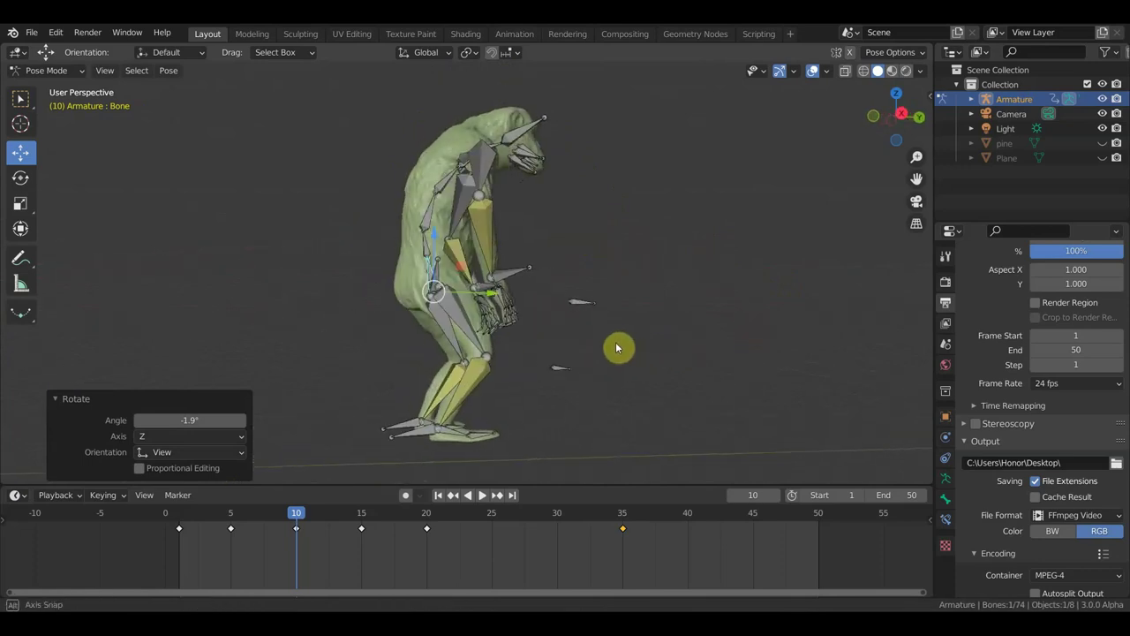
{"action": "key", "text": "KP_3"}
{"action": "mouse_move", "coordinate": [506, 425]}
{"action": "middle_mouse_down"}
{"action": "mouse_move", "coordinate": [651, 336]}
{"action": "mouse_move", "coordinate": [641, 345]}
{"action": "mouse_move", "coordinate": [495, 343]}
{"action": "mouse_move", "coordinate": [489, 444]}
{"action": "middle_mouse_up"}
{"action": "mouse_move", "coordinate": [567, 296]}
{"action": "middle_mouse_down"}
{"action": "mouse_move", "coordinate": [618, 285]}
{"action": "mouse_move", "coordinate": [694, 229]}
{"action": "mouse_move", "coordinate": [722, 245]}
{"action": "middle_mouse_up"}
{"action": "mouse_move", "coordinate": [518, 216]}
{"action": "middle_mouse_down"}
{"action": "mouse_move", "coordinate": [548, 209]}
{"action": "mouse_move", "coordinate": [455, 203]}
{"action": "middle_mouse_up"}
{"action": "mouse_move", "coordinate": [581, 238]}
{"action": "middle_mouse_down"}
{"action": "mouse_move", "coordinate": [608, 257]}
{"action": "mouse_move", "coordinate": [533, 192]}
{"action": "middle_mouse_up"}
{"action": "key", "text": "r"}
{"action": "left_click", "coordinate": [608, 256]}
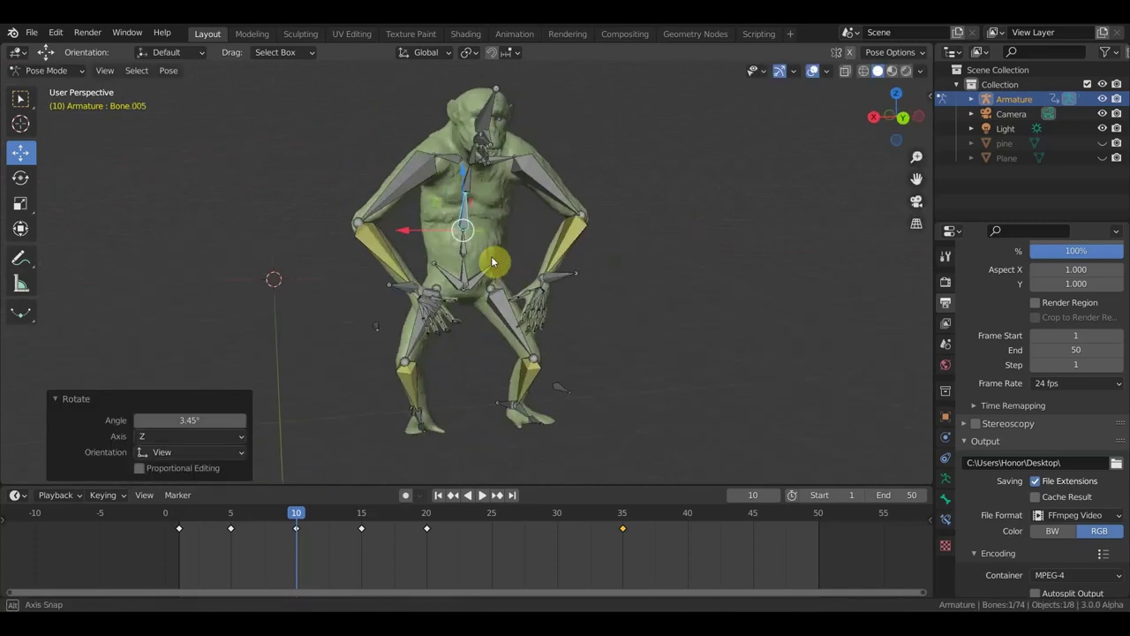
Nudge both shoulder bones into new positions
{"action": "left_click", "coordinate": [521, 166]}
{"action": "key", "text": "r"}
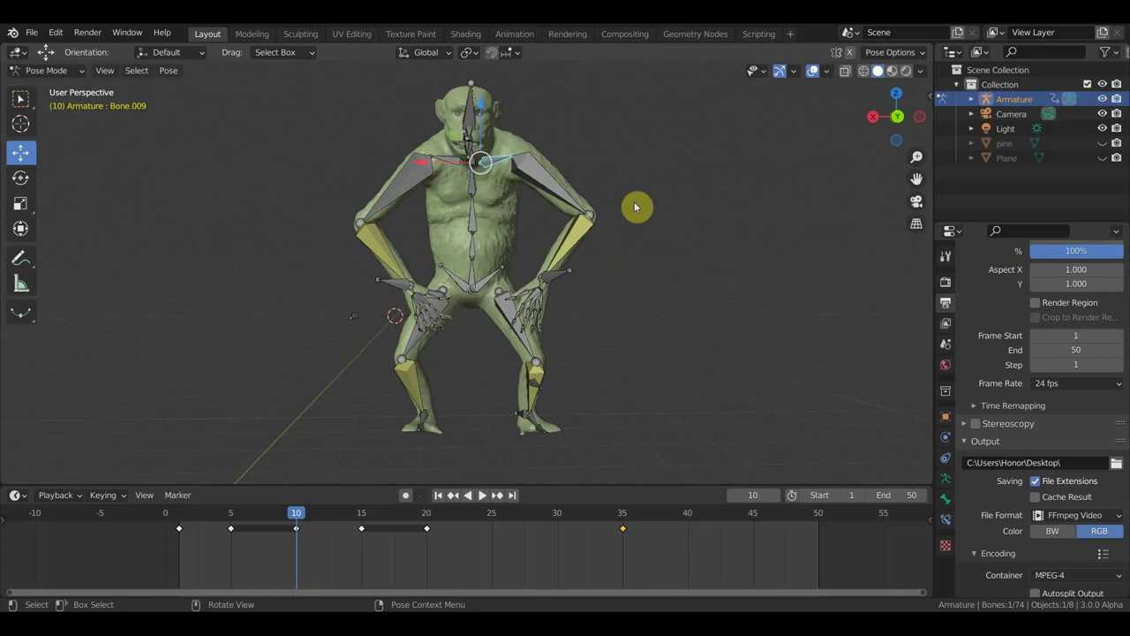
{"action": "key", "text": "g"}
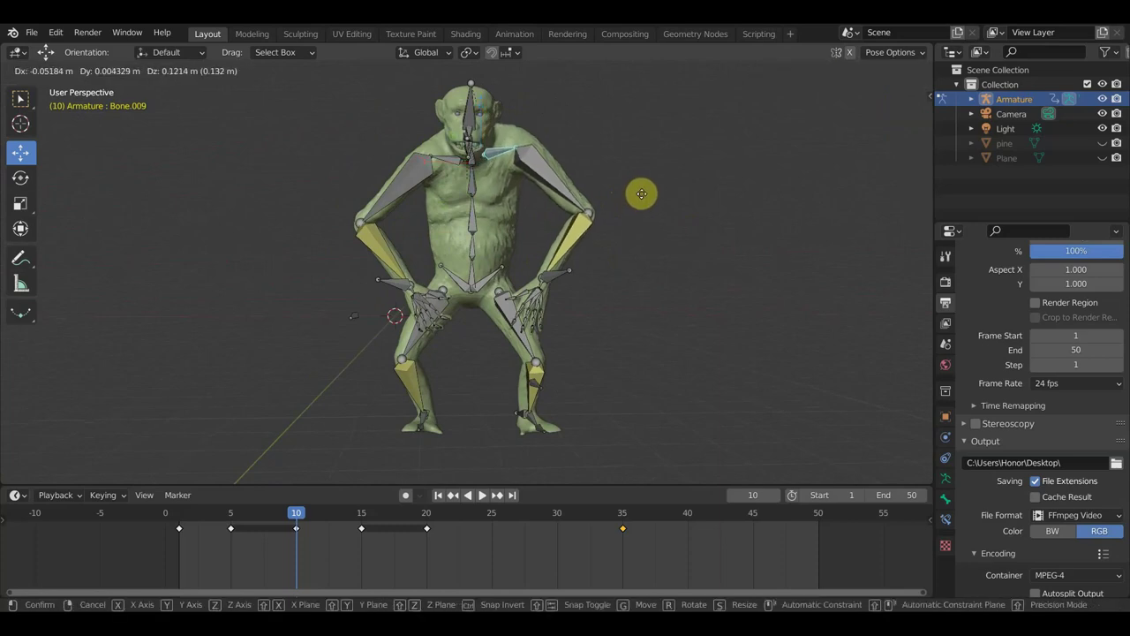
{"action": "left_click", "coordinate": [642, 196]}
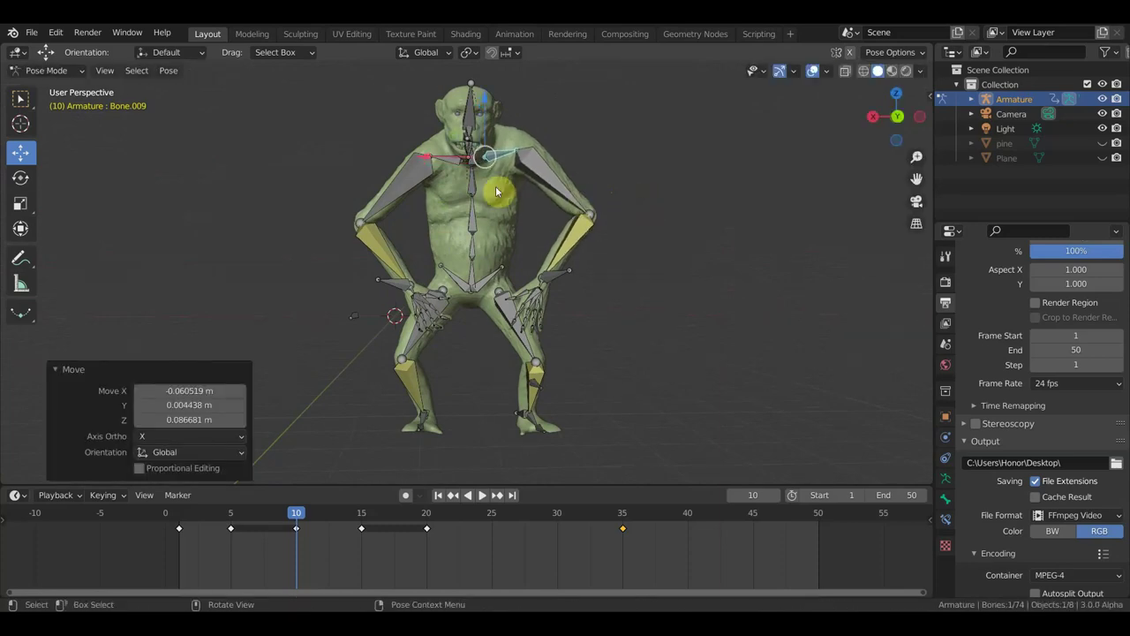
{"action": "left_click", "coordinate": [478, 180]}
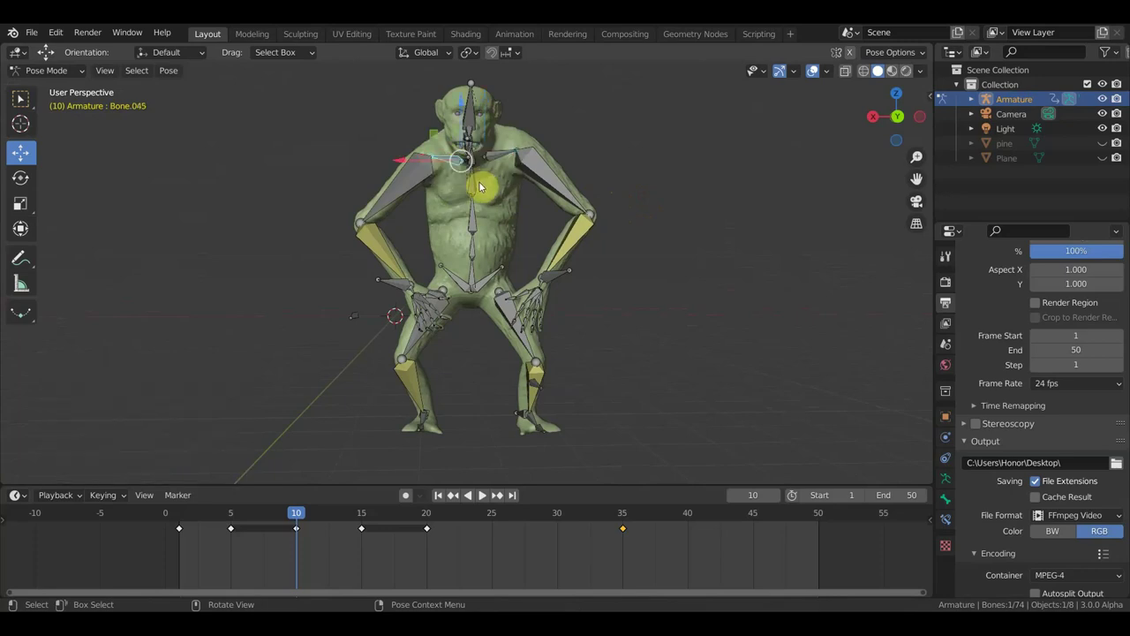
{"action": "key", "text": "g"}
{"action": "left_click", "coordinate": [470, 179]}
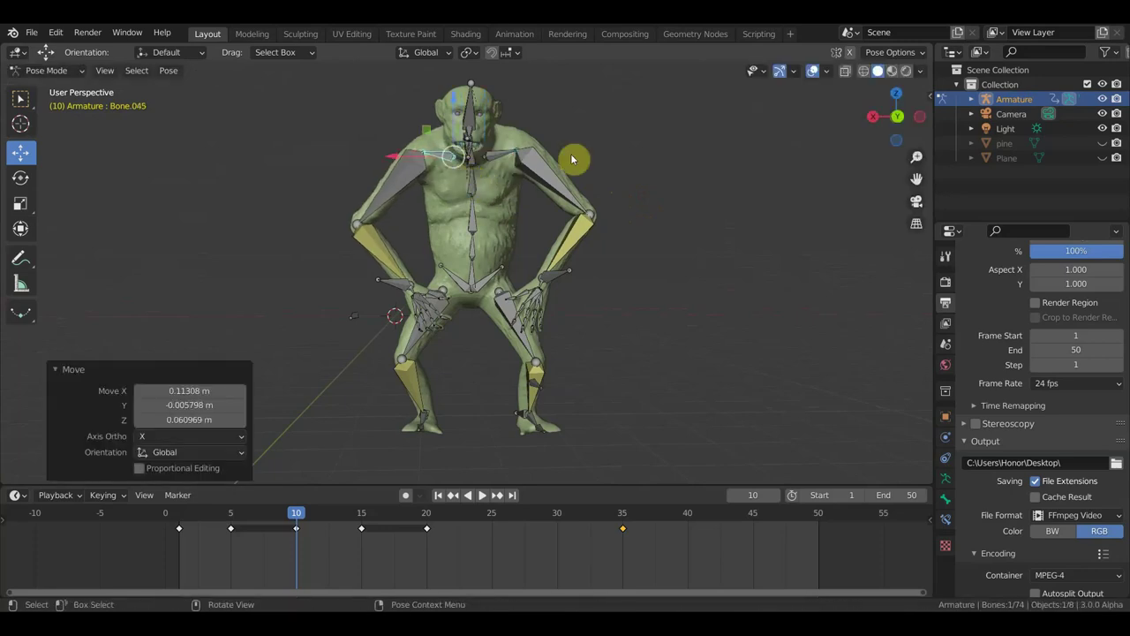
{"action": "middle_click_drag", "start_coordinate": [572, 159], "coordinate": [583, 218]}
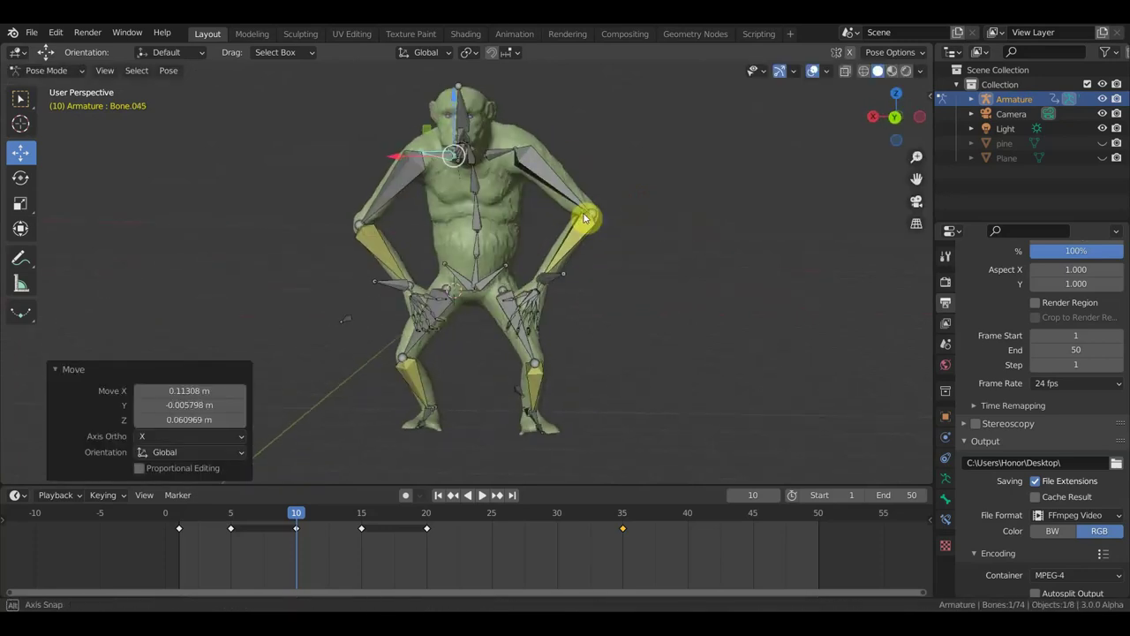
Rotate and reposition the hand bone on the screen-left knee
{"action": "middle_click_drag", "start_coordinate": [584, 218], "coordinate": [397, 278]}
{"action": "left_click", "coordinate": [399, 279]}
{"action": "key", "text": "r"}
{"action": "left_click", "coordinate": [649, 325]}
{"action": "key", "text": "g"}
{"action": "left_click", "coordinate": [649, 319]}
{"action": "mouse_move", "coordinate": [648, 323]}
{"action": "middle_mouse_down"}
{"action": "mouse_move", "coordinate": [608, 321]}
{"action": "mouse_move", "coordinate": [565, 284]}
{"action": "middle_mouse_up"}
Reposition and turn hand Bone.032, then select all bones for keying
{"action": "left_click", "coordinate": [562, 291]}
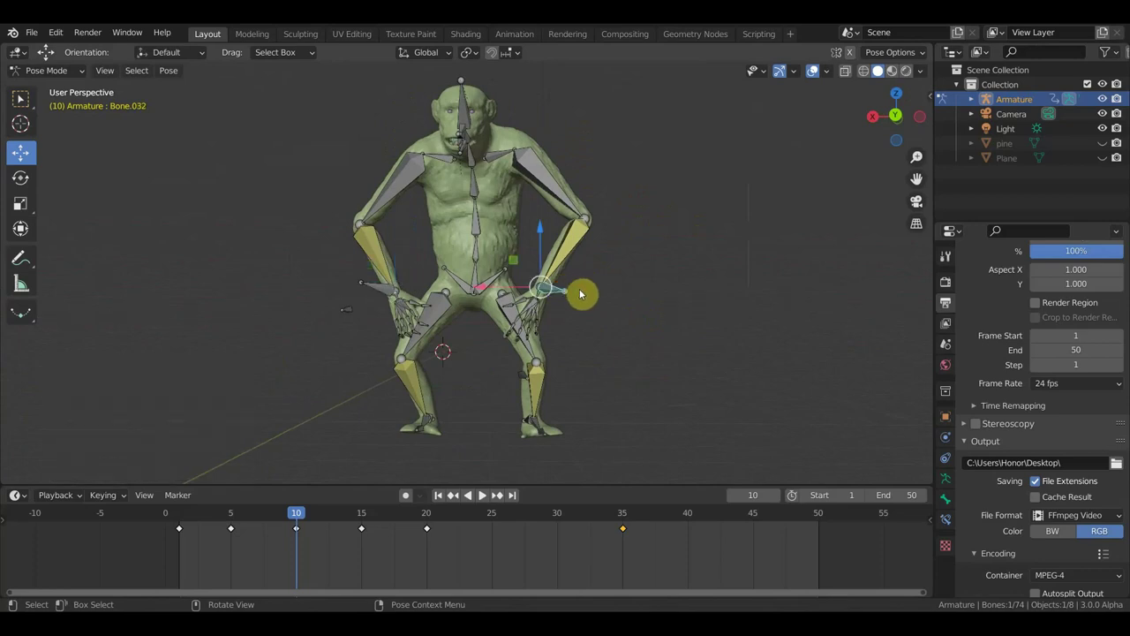
{"action": "key", "text": "g"}
{"action": "left_click", "coordinate": [590, 304]}
{"action": "key", "text": "r"}
{"action": "left_click", "coordinate": [636, 329]}
{"action": "key", "text": "g"}
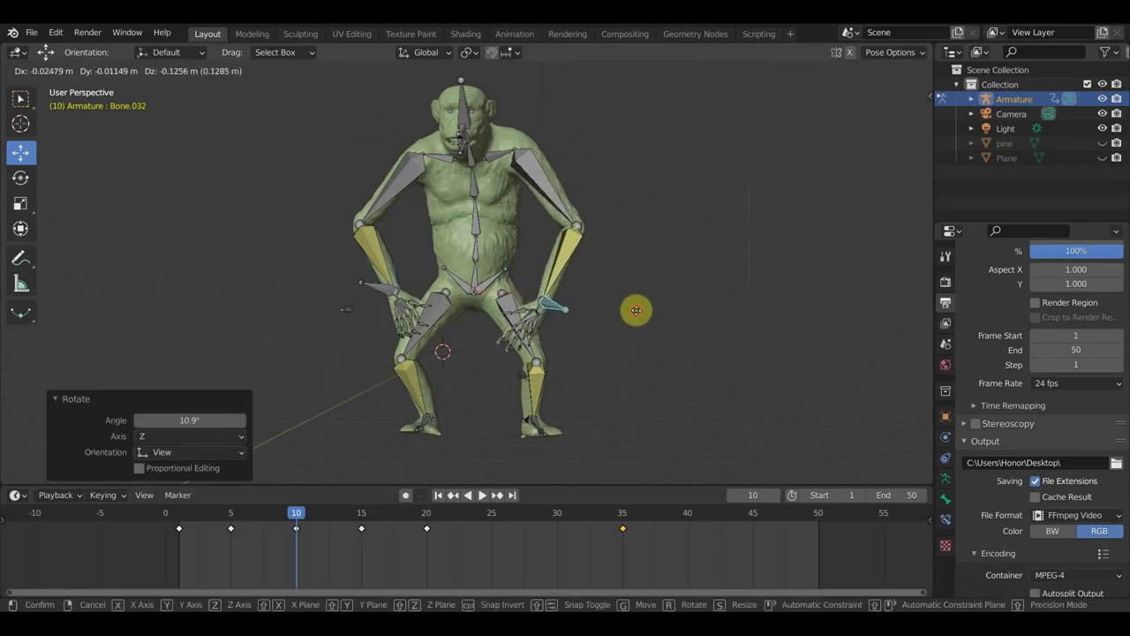
{"action": "left_click", "coordinate": [636, 310]}
{"action": "middle_click_drag", "start_coordinate": [658, 300], "coordinate": [666, 303]}
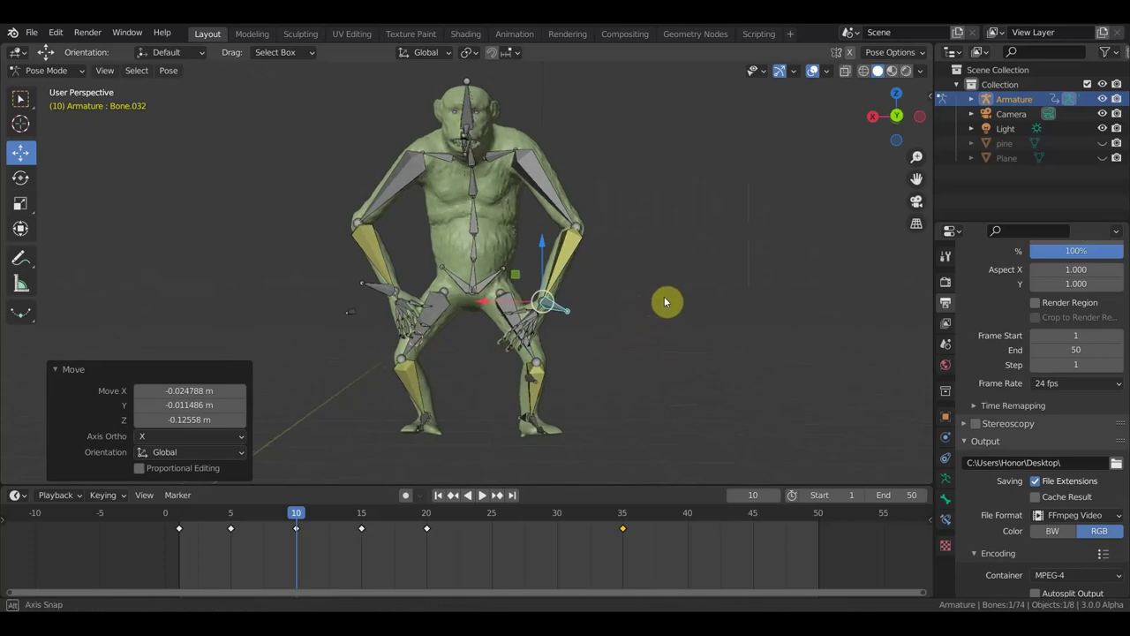
{"action": "key", "text": "a"}
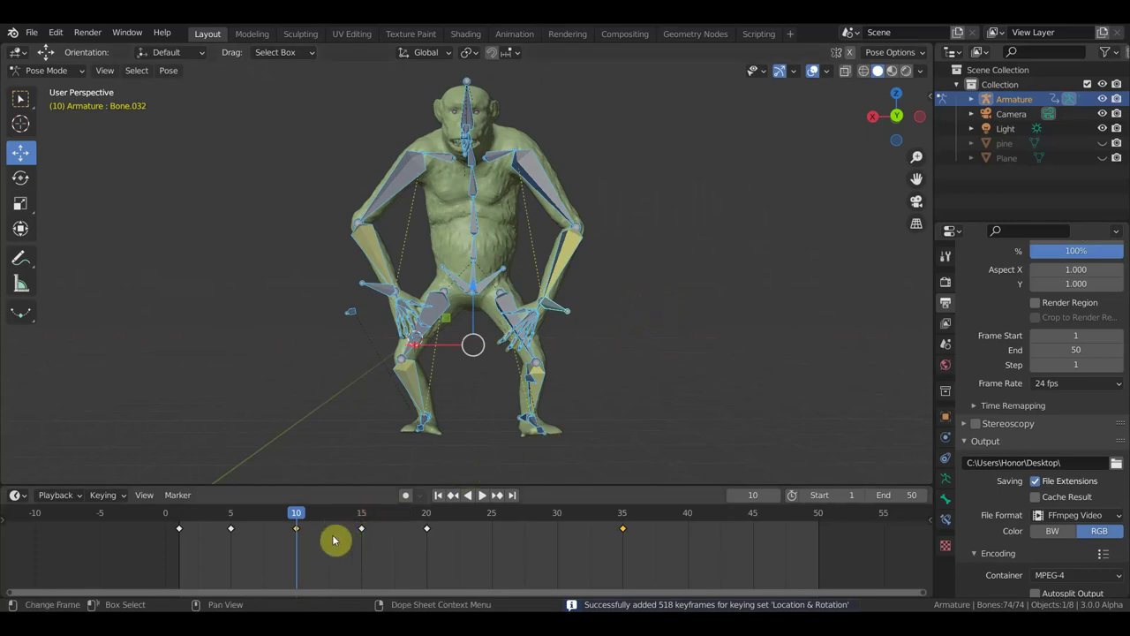
Move the frame-10 key out to about frame 38, and move the frame-35 key to frame 10
{"action": "left_click_drag", "start_coordinate": [286, 527], "coordinate": [296, 548]}
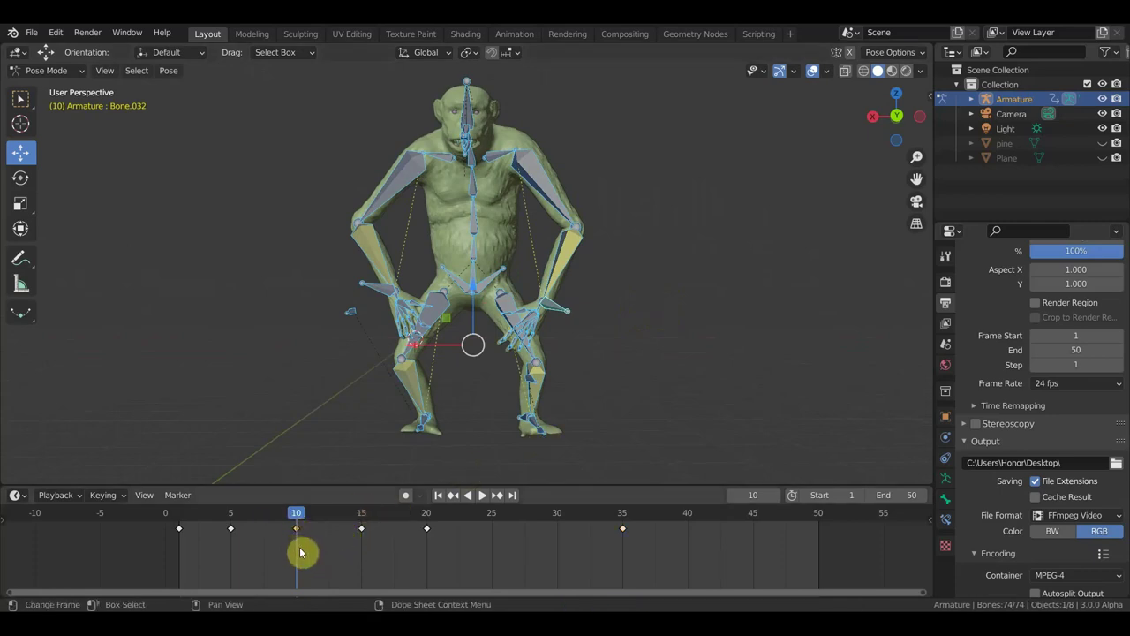
{"action": "key", "text": "g"}
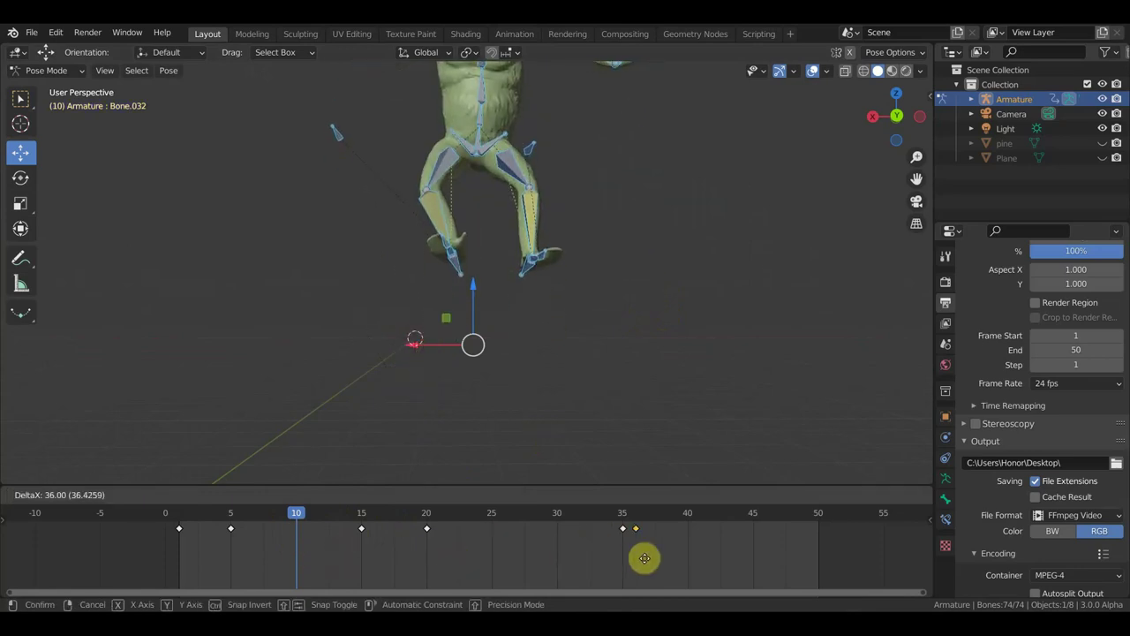
{"action": "left_click", "coordinate": [668, 558]}
{"action": "left_click_drag", "start_coordinate": [631, 545], "coordinate": [607, 526]}
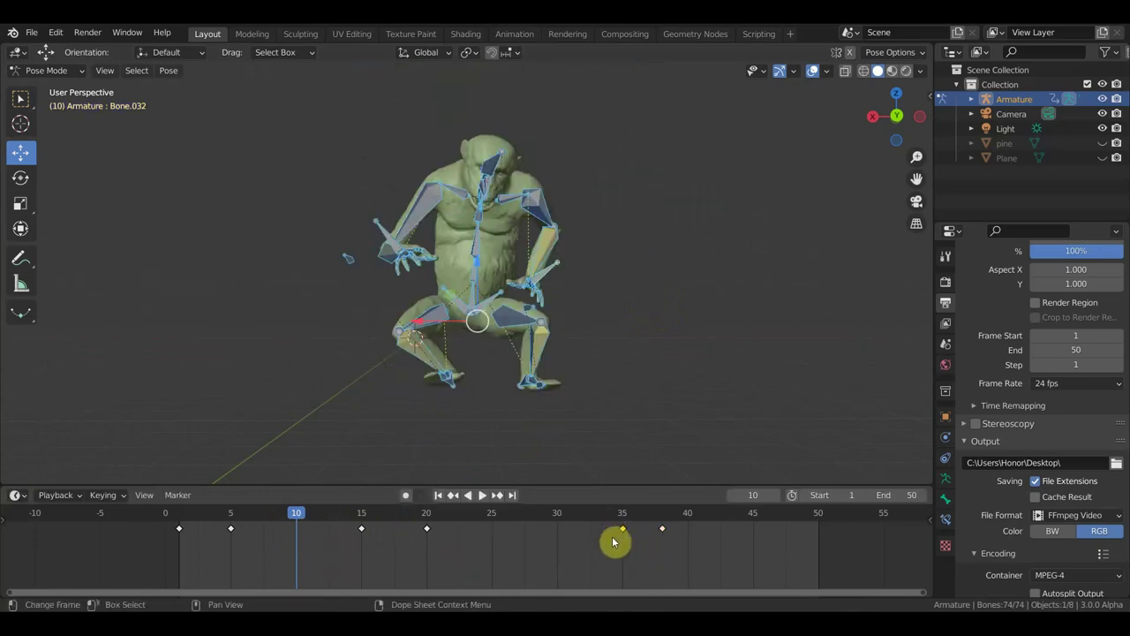
{"action": "key", "text": "g"}
{"action": "left_click", "coordinate": [275, 542]}
Move the parked key onto frame 35, then scrub from frame 25 to check the poses
{"action": "left_click", "coordinate": [663, 529]}
{"action": "key", "text": "g"}
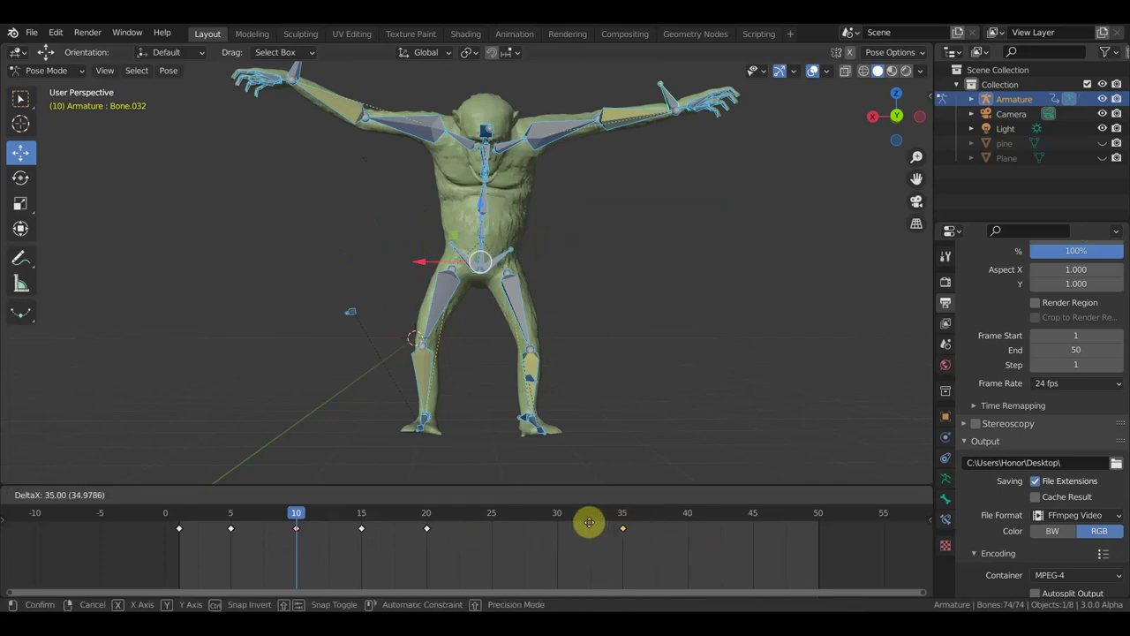
{"action": "left_click", "coordinate": [595, 523]}
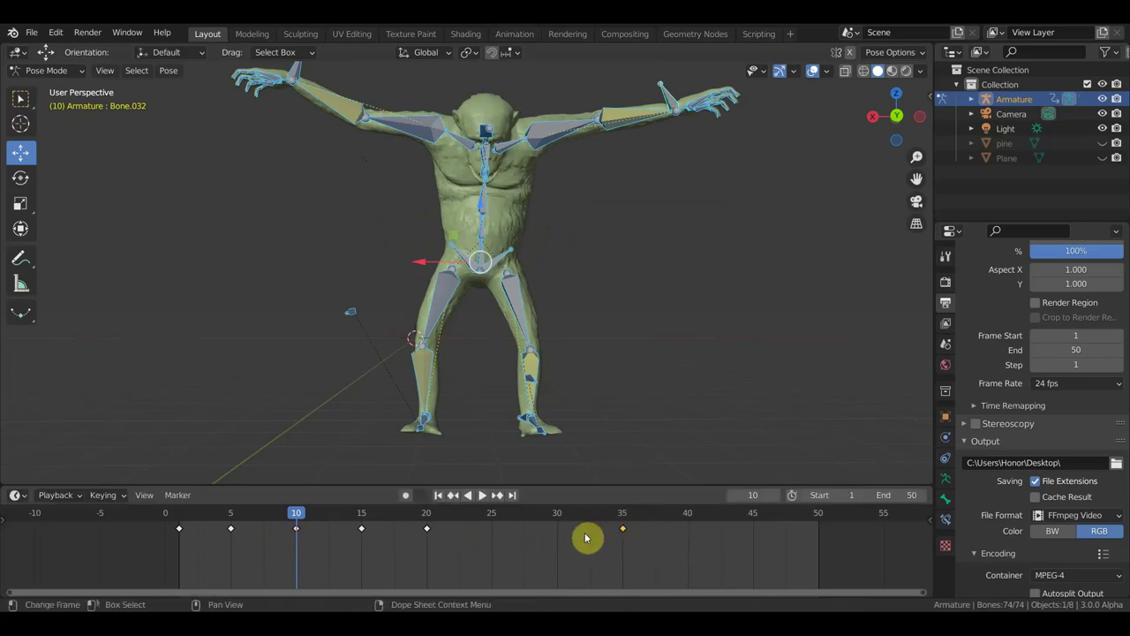
{"action": "left_click", "coordinate": [491, 520]}
{"action": "mouse_move", "coordinate": [497, 523]}
{"action": "left_mouse_down"}
{"action": "mouse_move", "coordinate": [372, 541]}
{"action": "mouse_move", "coordinate": [557, 553]}
{"action": "mouse_move", "coordinate": [466, 537]}
{"action": "mouse_move", "coordinate": [573, 524]}
{"action": "mouse_move", "coordinate": [560, 520]}
{"action": "left_mouse_up"}
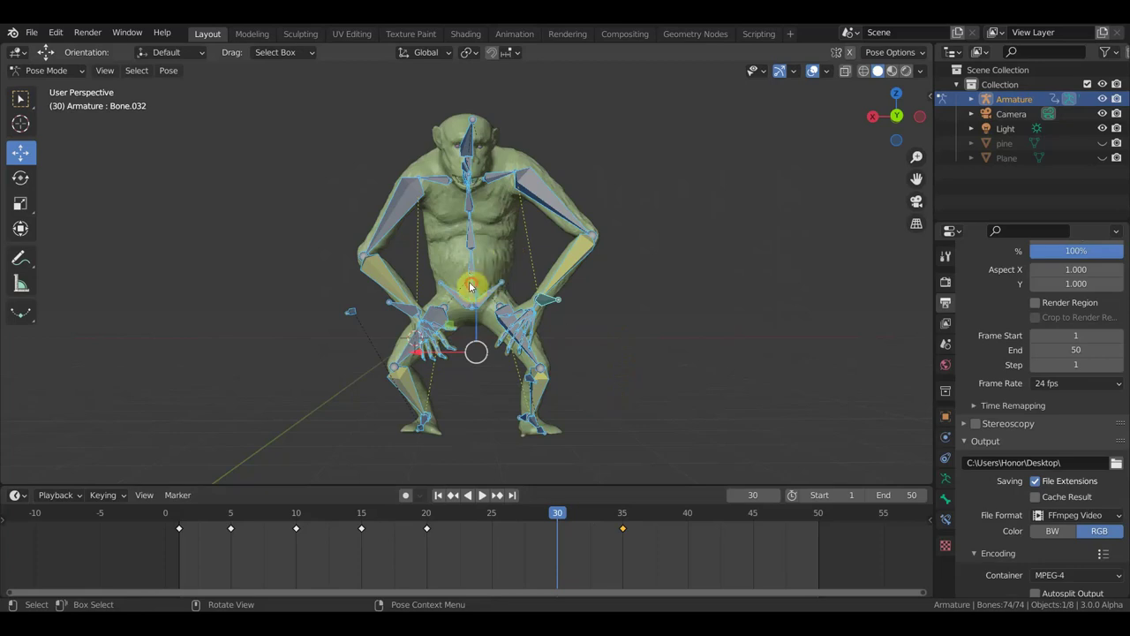
Rotate the arm bones at frame 30, checking the pose from above and from the front
{"action": "left_click", "coordinate": [656, 253]}
{"action": "mouse_move", "coordinate": [658, 252]}
{"action": "middle_mouse_down"}
{"action": "mouse_move", "coordinate": [668, 250]}
{"action": "mouse_move", "coordinate": [670, 386]}
{"action": "middle_mouse_up"}
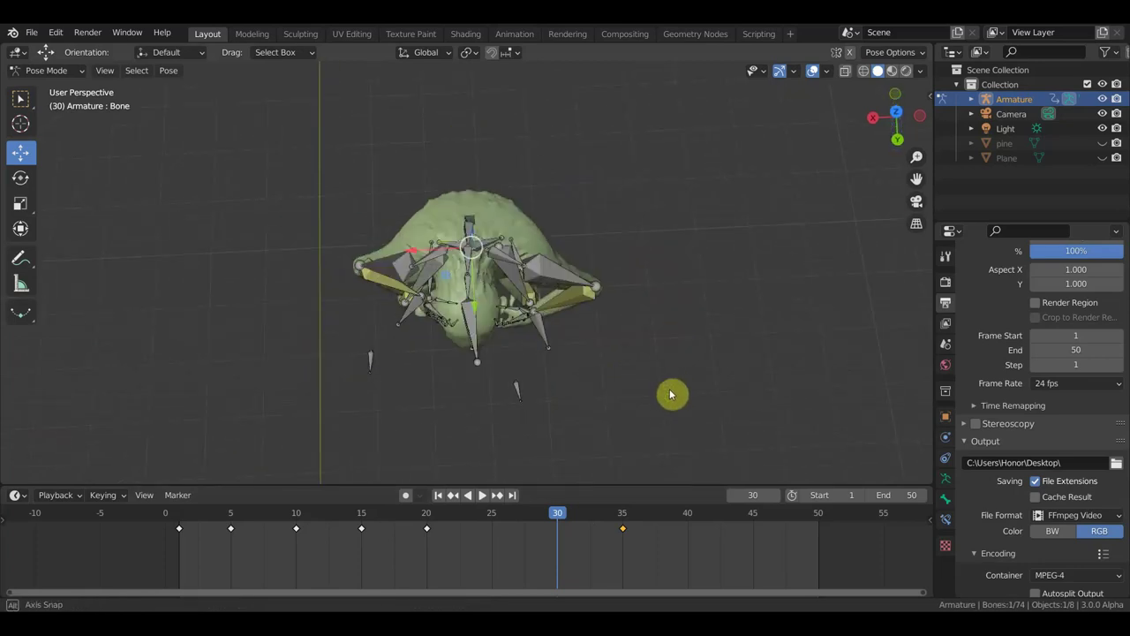
{"action": "key", "text": "r"}
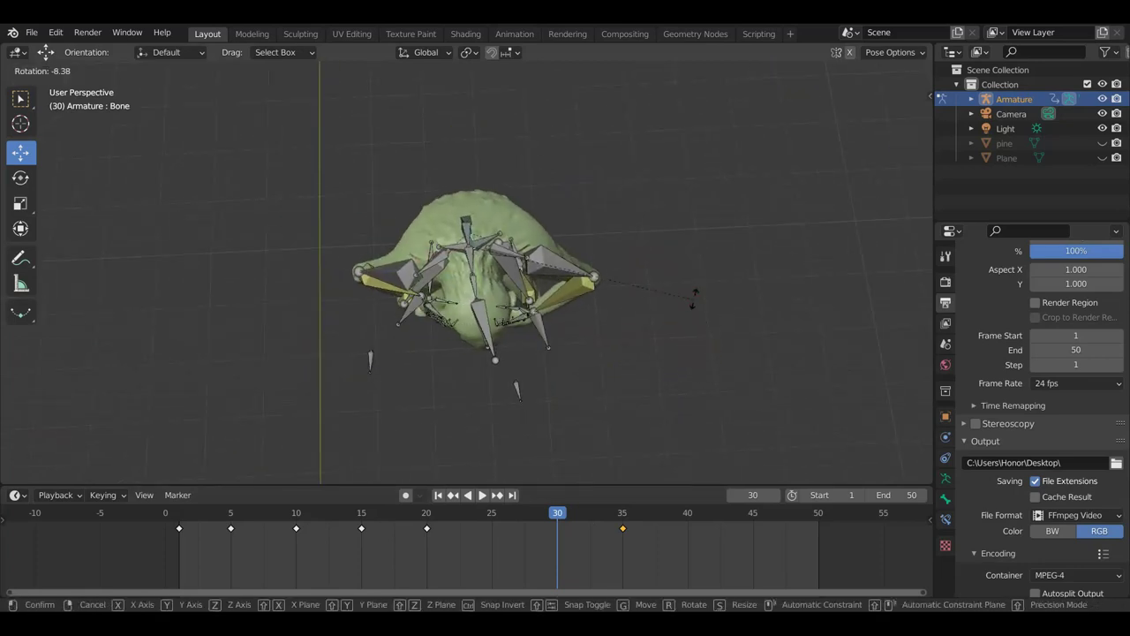
{"action": "left_click", "coordinate": [699, 310]}
{"action": "mouse_move", "coordinate": [701, 315]}
{"action": "middle_mouse_down"}
{"action": "mouse_move", "coordinate": [685, 193]}
{"action": "mouse_move", "coordinate": [709, 219]}
{"action": "mouse_move", "coordinate": [503, 374]}
{"action": "middle_mouse_up"}
{"action": "key", "text": "r"}
{"action": "left_click", "coordinate": [706, 198]}
Rotate the arm to a new angle and raise the right hand up and outward
{"action": "mouse_move", "coordinate": [504, 375]}
{"action": "left_mouse_down"}
{"action": "mouse_move", "coordinate": [416, 341]}
{"action": "mouse_move", "coordinate": [373, 288]}
{"action": "left_mouse_up"}
{"action": "key", "text": "r"}
{"action": "left_click", "coordinate": [406, 245]}
{"action": "mouse_move", "coordinate": [405, 246]}
{"action": "middle_mouse_down"}
{"action": "mouse_move", "coordinate": [544, 282]}
{"action": "mouse_move", "coordinate": [595, 279]}
{"action": "middle_mouse_up"}
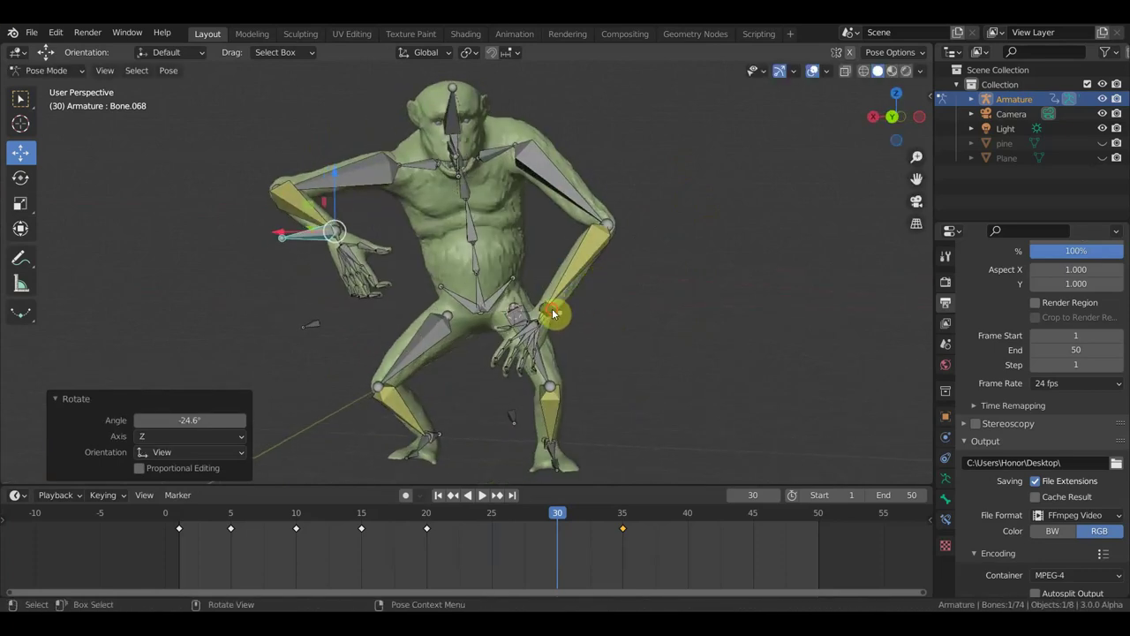
{"action": "mouse_move", "coordinate": [554, 313]}
{"action": "left_mouse_down"}
{"action": "mouse_move", "coordinate": [570, 321]}
{"action": "mouse_move", "coordinate": [644, 242]}
{"action": "left_mouse_up"}
Reposition the hand bone and rotate it, viewed from the side
{"action": "middle_click_drag", "start_coordinate": [644, 245], "coordinate": [492, 256]}
{"action": "key", "text": "g"}
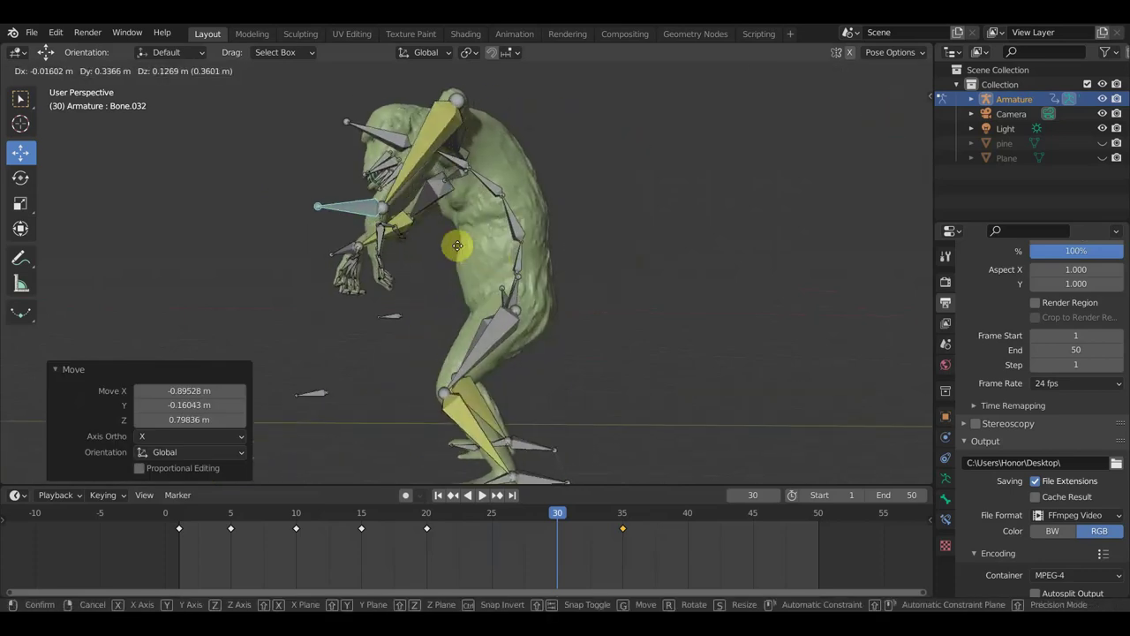
{"action": "left_click", "coordinate": [469, 242]}
{"action": "key", "text": "r"}
{"action": "left_click", "coordinate": [469, 242]}
{"action": "mouse_move", "coordinate": [469, 242]}
{"action": "middle_mouse_down"}
{"action": "mouse_move", "coordinate": [499, 329]}
{"action": "mouse_move", "coordinate": [648, 330]}
{"action": "mouse_move", "coordinate": [573, 289]}
{"action": "middle_mouse_up"}
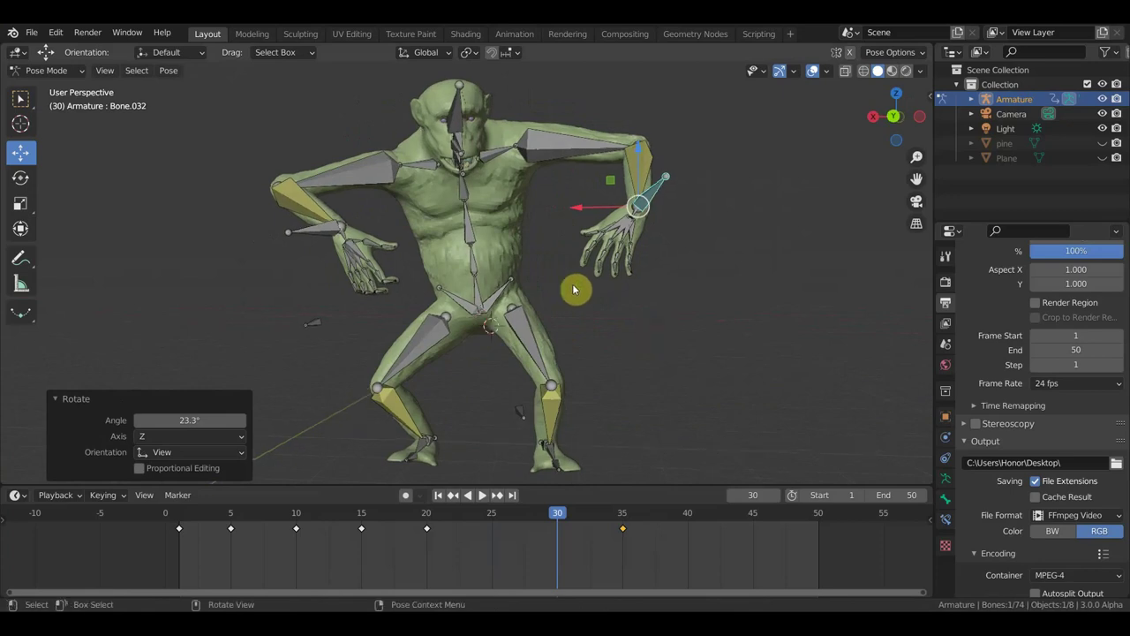
Rotate the shoulder bone to -27.5°
{"action": "mouse_move", "coordinate": [458, 142]}
{"action": "middle_mouse_down"}
{"action": "mouse_move", "coordinate": [470, 181]}
{"action": "mouse_move", "coordinate": [623, 188]}
{"action": "middle_mouse_up"}
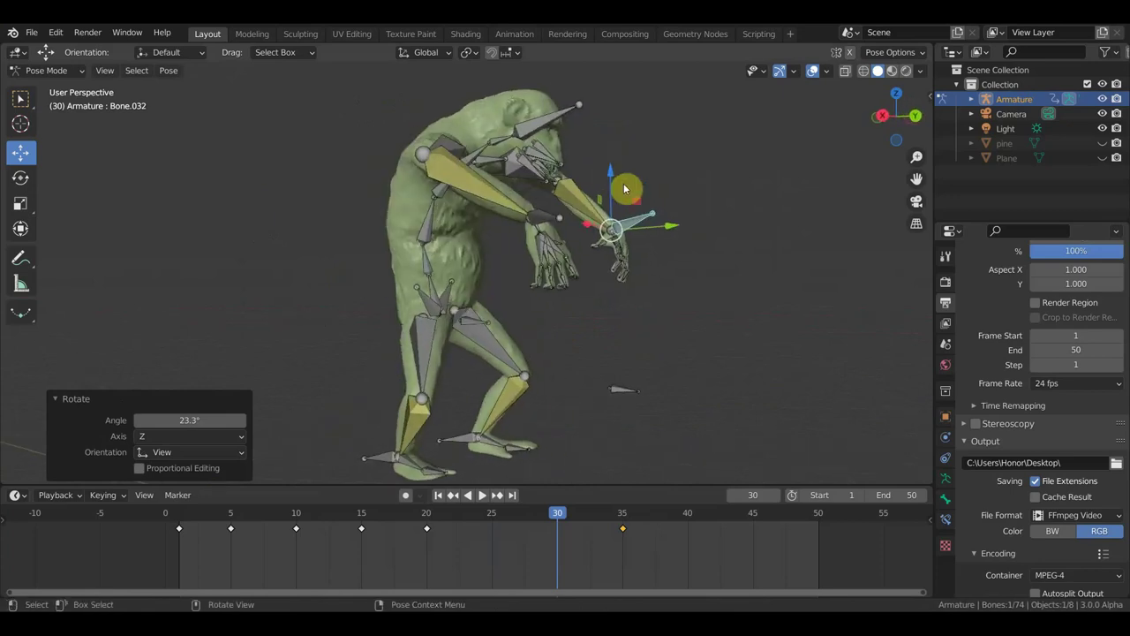
{"action": "left_click", "coordinate": [496, 144]}
{"action": "key", "text": "r"}
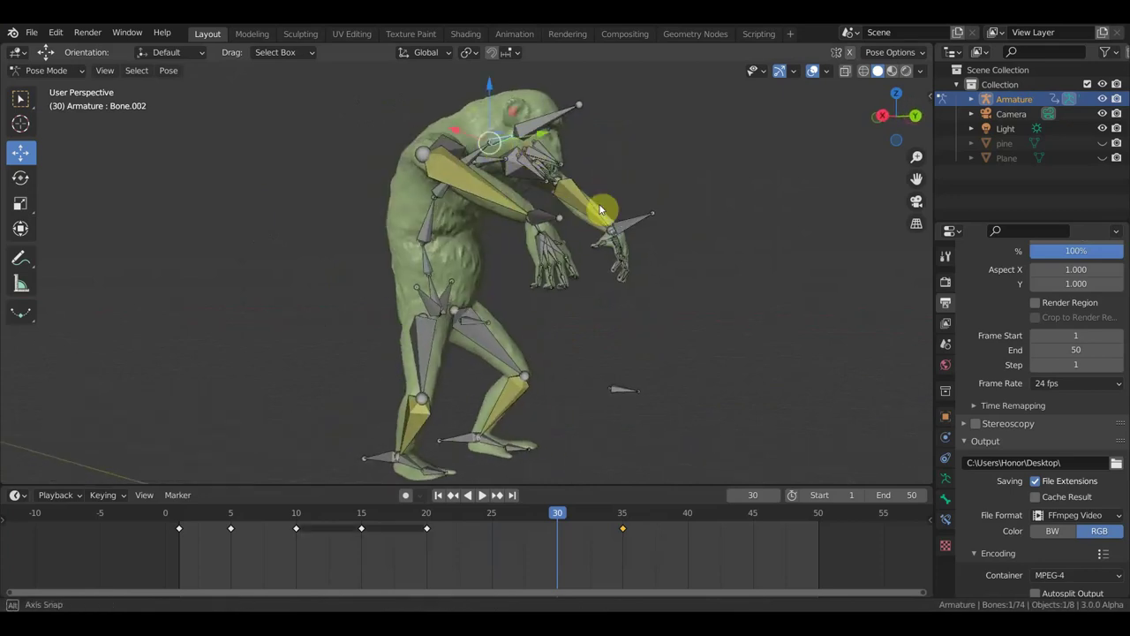
{"action": "left_click", "coordinate": [642, 134]}
{"action": "mouse_move", "coordinate": [669, 243]}
{"action": "middle_mouse_down"}
{"action": "mouse_move", "coordinate": [535, 255]}
{"action": "mouse_move", "coordinate": [604, 258]}
{"action": "middle_mouse_up"}
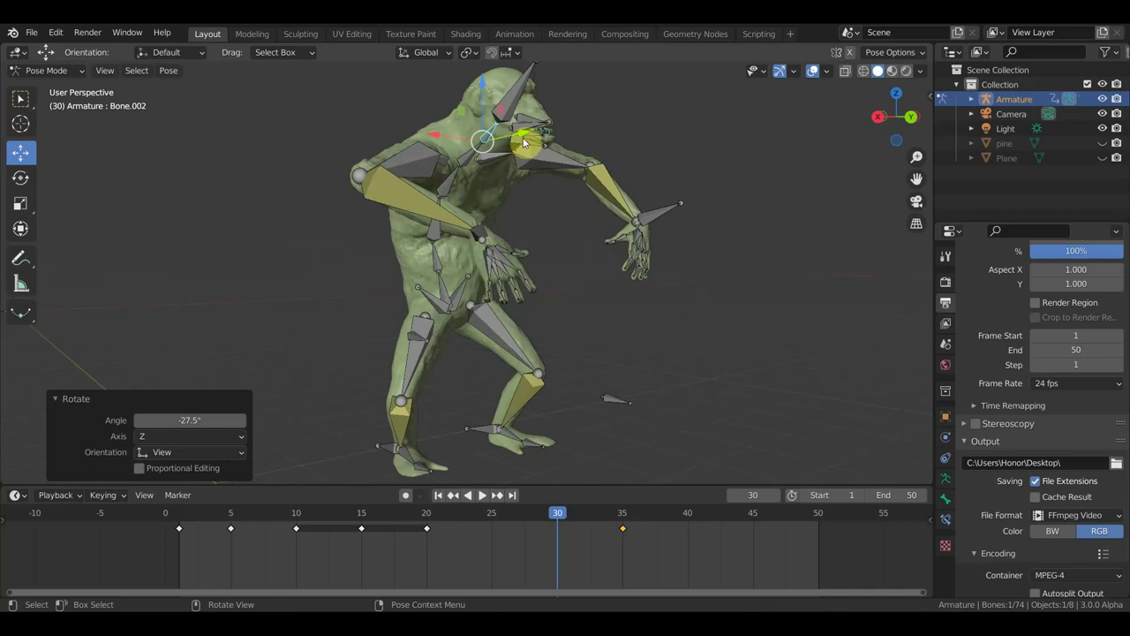
Tilt the head at the neck, rotate the jaw 15.1°, and select all bones
{"action": "left_click", "coordinate": [526, 143]}
{"action": "key", "text": "r"}
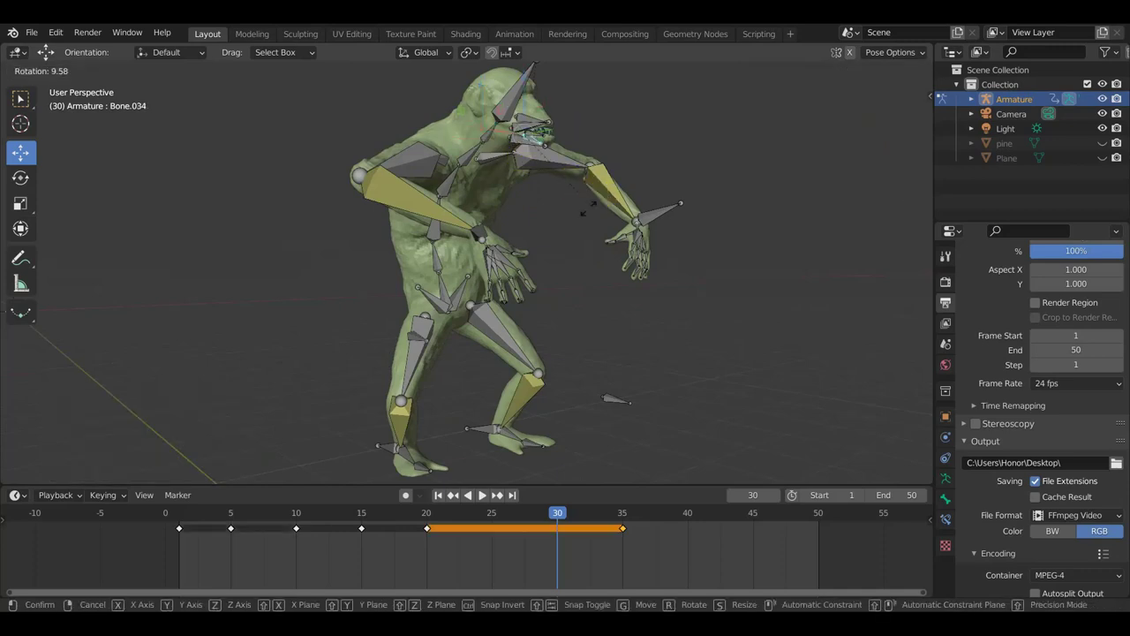
{"action": "left_click", "coordinate": [601, 189]}
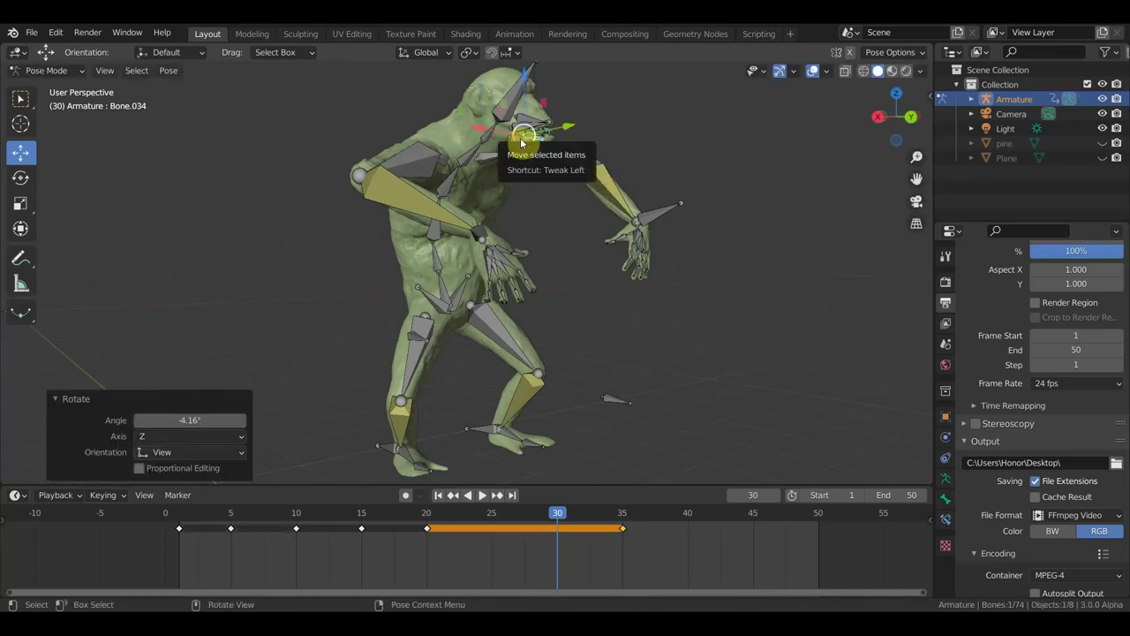
{"action": "left_click", "coordinate": [529, 134]}
{"action": "key", "text": "r"}
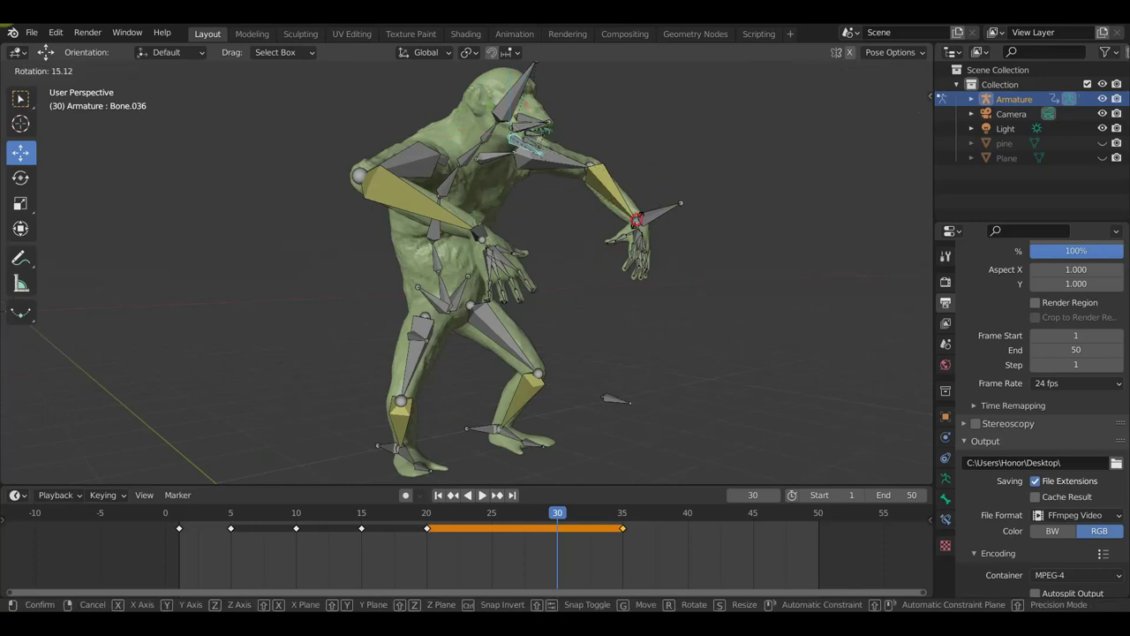
{"action": "left_click", "coordinate": [636, 219]}
{"action": "middle_click_drag", "start_coordinate": [595, 244], "coordinate": [520, 245]}
{"action": "scroll", "coordinate": [530, 242], "scroll_direction": "up", "scroll_amount": 3}
{"action": "scroll", "coordinate": [522, 246], "scroll_direction": "down", "scroll_amount": 2}
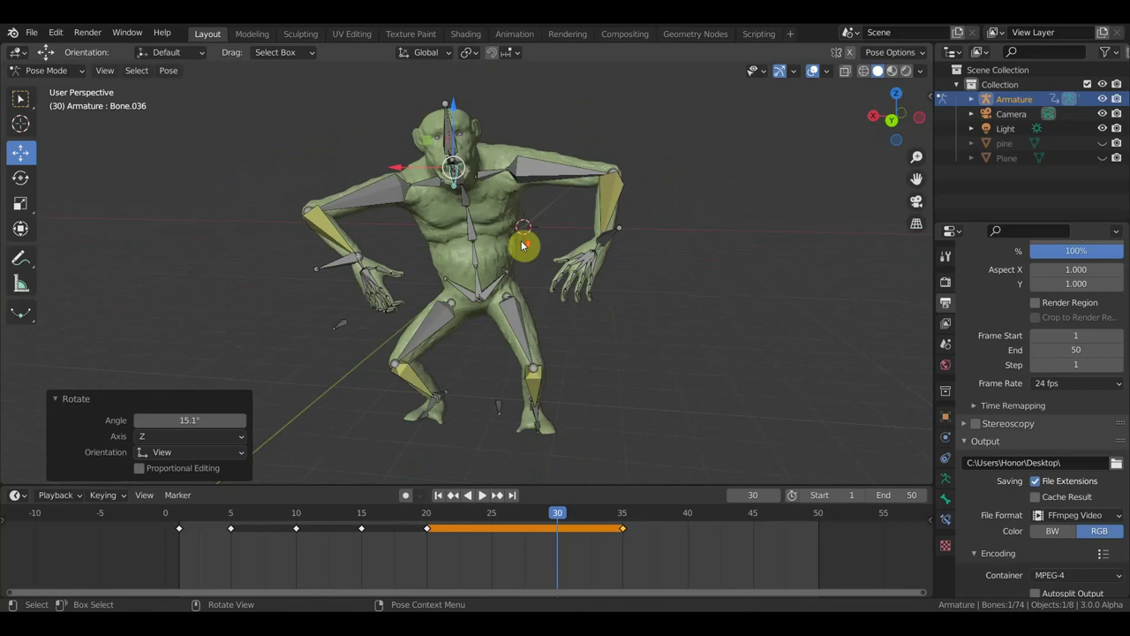
{"action": "key", "text": "a"}
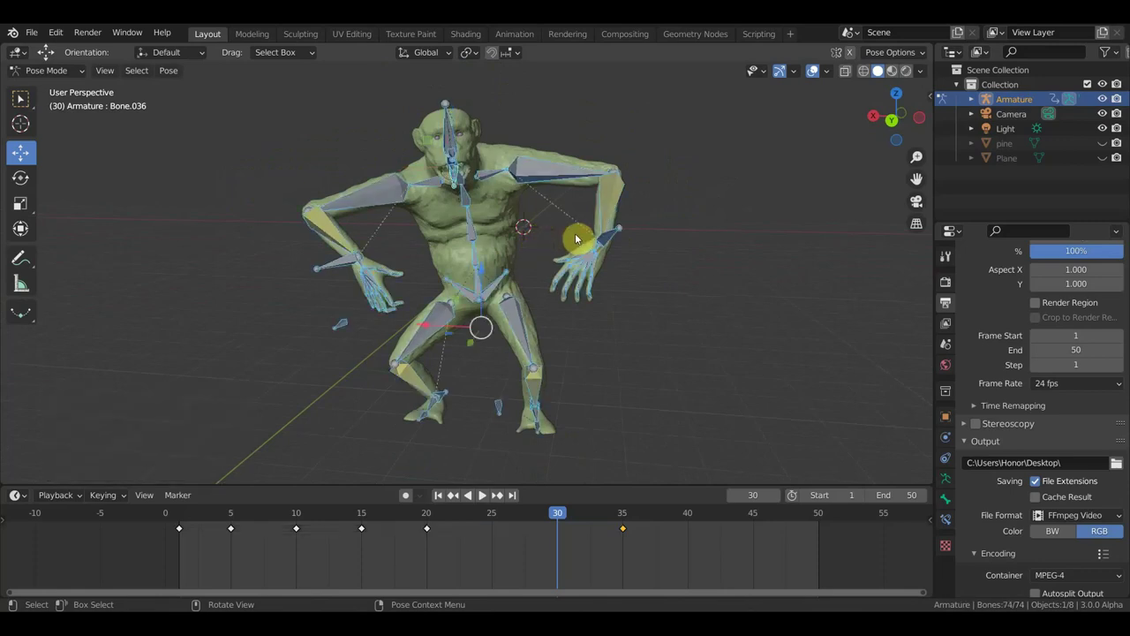
Preview the motion, turn off Viewport Overlays to hide the rig and grid, and play the animation
{"action": "mouse_move", "coordinate": [554, 518]}
{"action": "left_mouse_down"}
{"action": "mouse_move", "coordinate": [413, 516]}
{"action": "mouse_move", "coordinate": [628, 527]}
{"action": "mouse_move", "coordinate": [530, 512]}
{"action": "mouse_move", "coordinate": [633, 538]}
{"action": "mouse_move", "coordinate": [306, 497]}
{"action": "mouse_move", "coordinate": [585, 506]}
{"action": "mouse_move", "coordinate": [601, 512]}
{"action": "mouse_move", "coordinate": [225, 481]}
{"action": "mouse_move", "coordinate": [345, 512]}
{"action": "mouse_move", "coordinate": [525, 518]}
{"action": "mouse_move", "coordinate": [324, 497]}
{"action": "mouse_move", "coordinate": [494, 517]}
{"action": "mouse_move", "coordinate": [424, 521]}
{"action": "mouse_move", "coordinate": [480, 521]}
{"action": "mouse_move", "coordinate": [409, 518]}
{"action": "mouse_move", "coordinate": [572, 522]}
{"action": "mouse_move", "coordinate": [265, 497]}
{"action": "mouse_move", "coordinate": [535, 513]}
{"action": "mouse_move", "coordinate": [368, 504]}
{"action": "mouse_move", "coordinate": [255, 472]}
{"action": "mouse_move", "coordinate": [514, 503]}
{"action": "mouse_move", "coordinate": [353, 475]}
{"action": "mouse_move", "coordinate": [313, 441]}
{"action": "mouse_move", "coordinate": [345, 447]}
{"action": "mouse_move", "coordinate": [297, 434]}
{"action": "mouse_move", "coordinate": [499, 488]}
{"action": "left_mouse_up"}
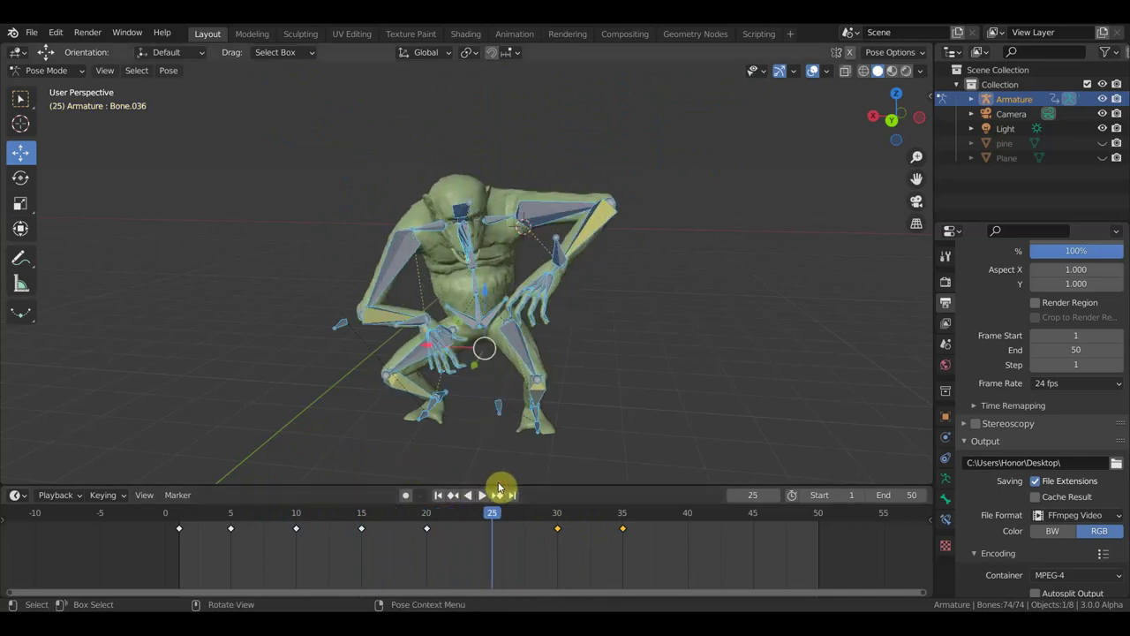
{"action": "left_click", "coordinate": [813, 71]}
{"action": "scroll", "coordinate": [644, 280], "scroll_direction": "down", "scroll_amount": 2}
{"action": "middle_click_drag", "start_coordinate": [644, 280], "coordinate": [661, 292]}
{"action": "left_click_drag", "start_coordinate": [500, 520], "coordinate": [542, 522]}
{"action": "key", "text": "space"}
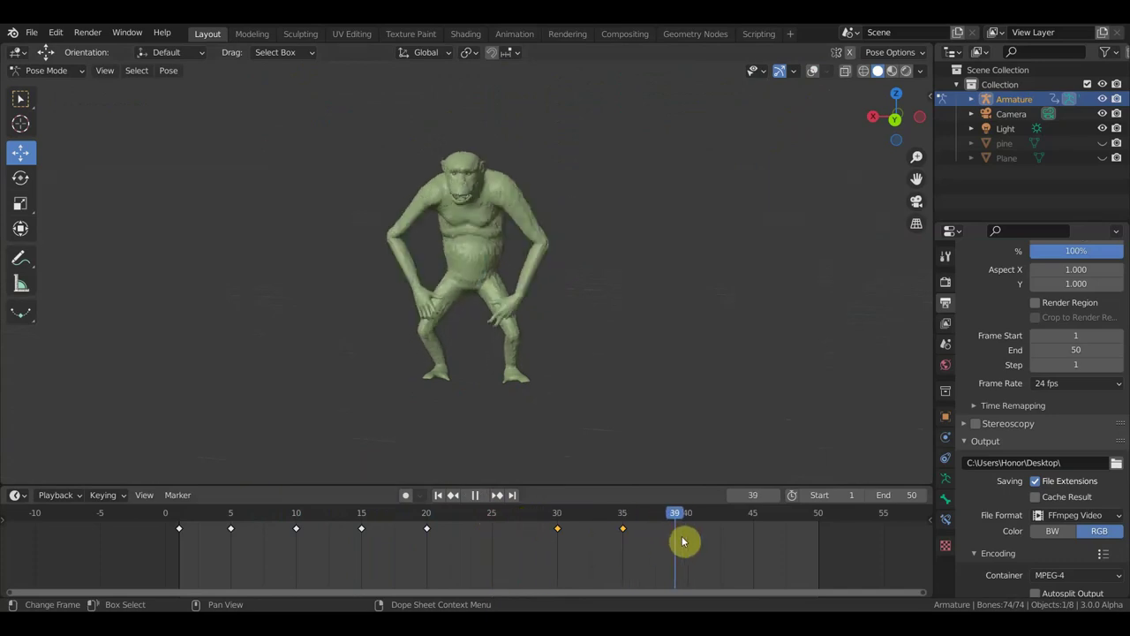
Set the scene End frame to 35, play the animation once, and return to frame 25
{"action": "left_click_drag", "start_coordinate": [672, 541], "coordinate": [219, 527]}
{"action": "type", "text": "35"}
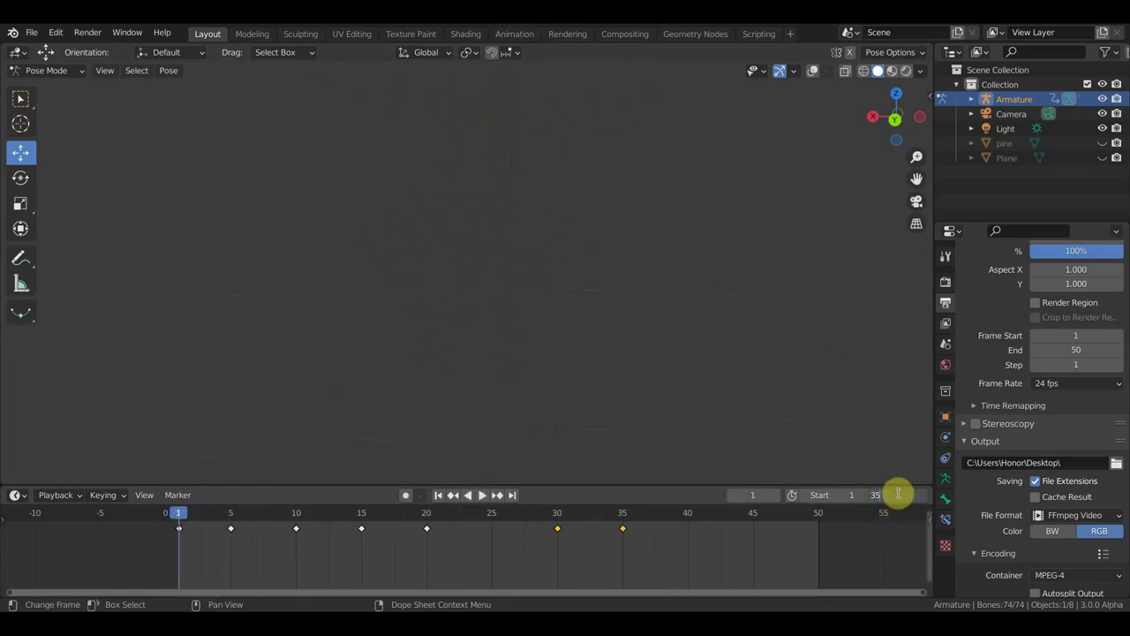
{"action": "key", "text": "Return"}
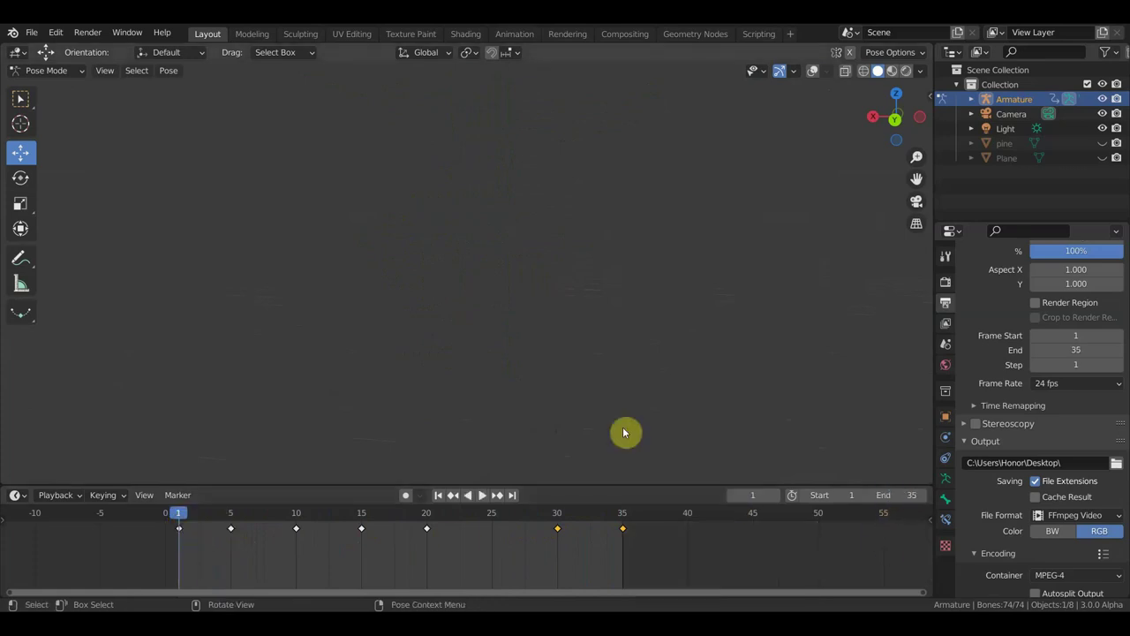
{"action": "key", "text": "space"}
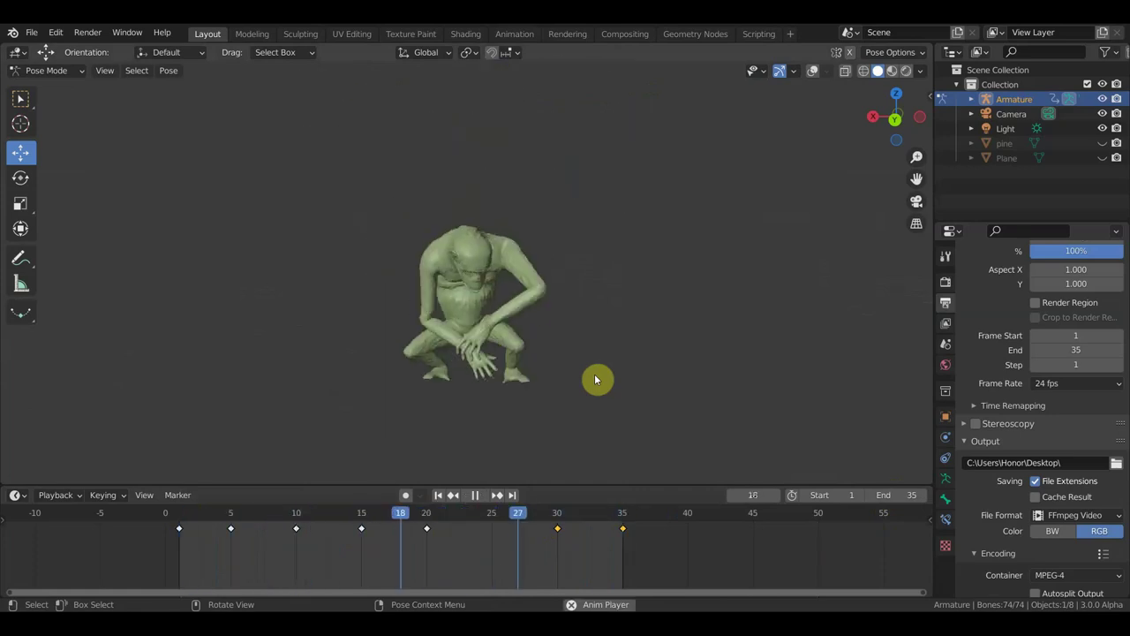
{"action": "key", "text": "space"}
{"action": "left_click_drag", "start_coordinate": [517, 509], "coordinate": [492, 509]}
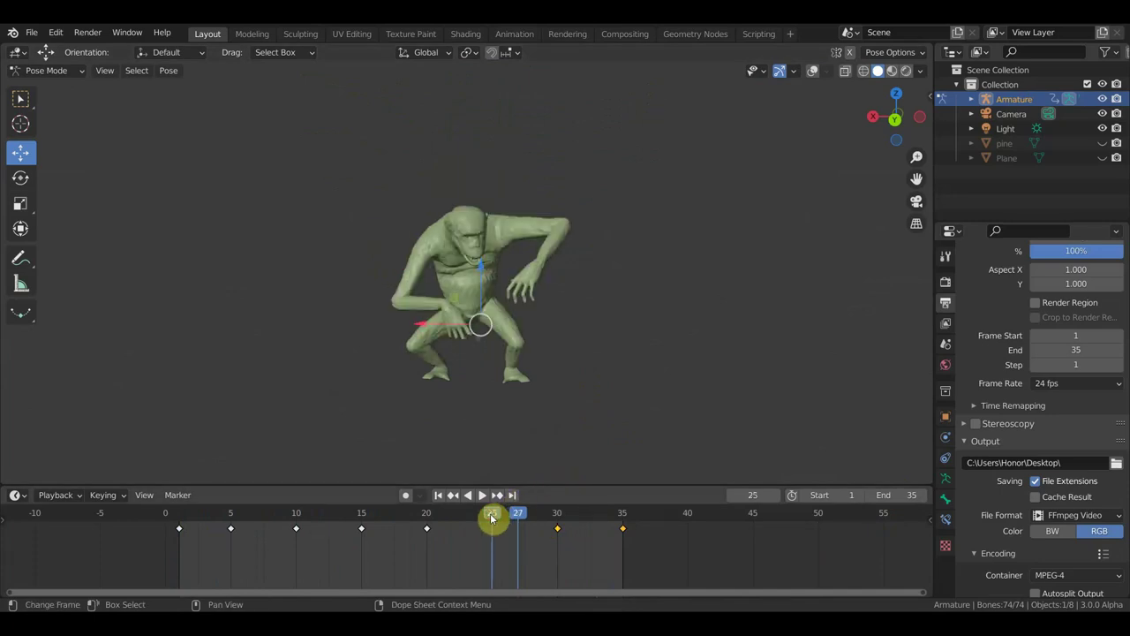
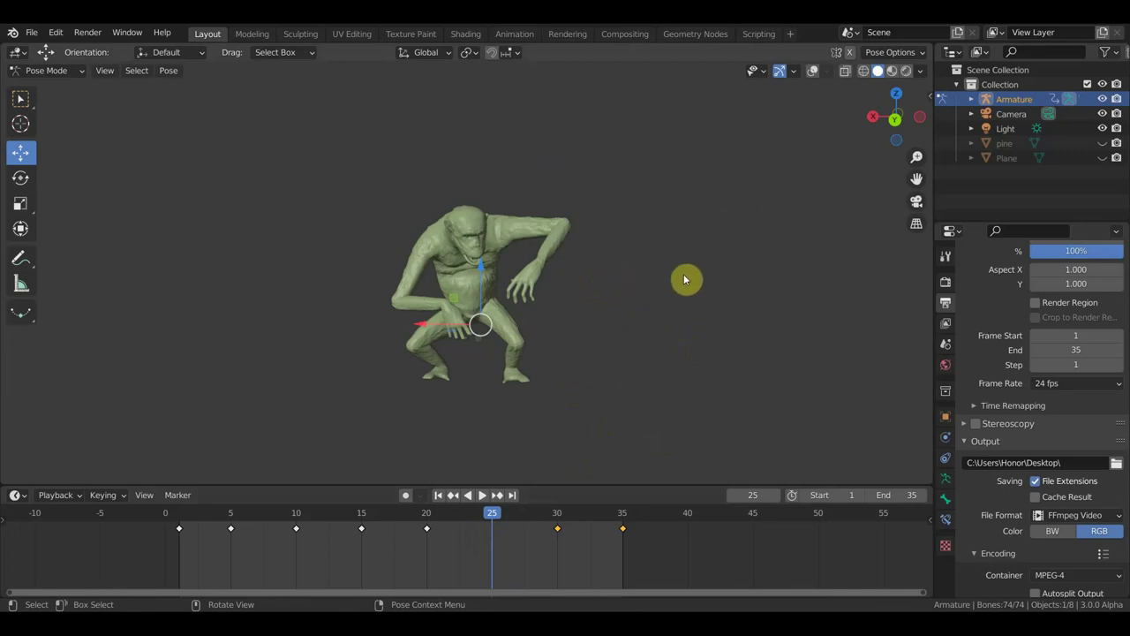
Key the ape's crouched pose at frame 25 and select the rig's bones
{"action": "key", "text": "i"}
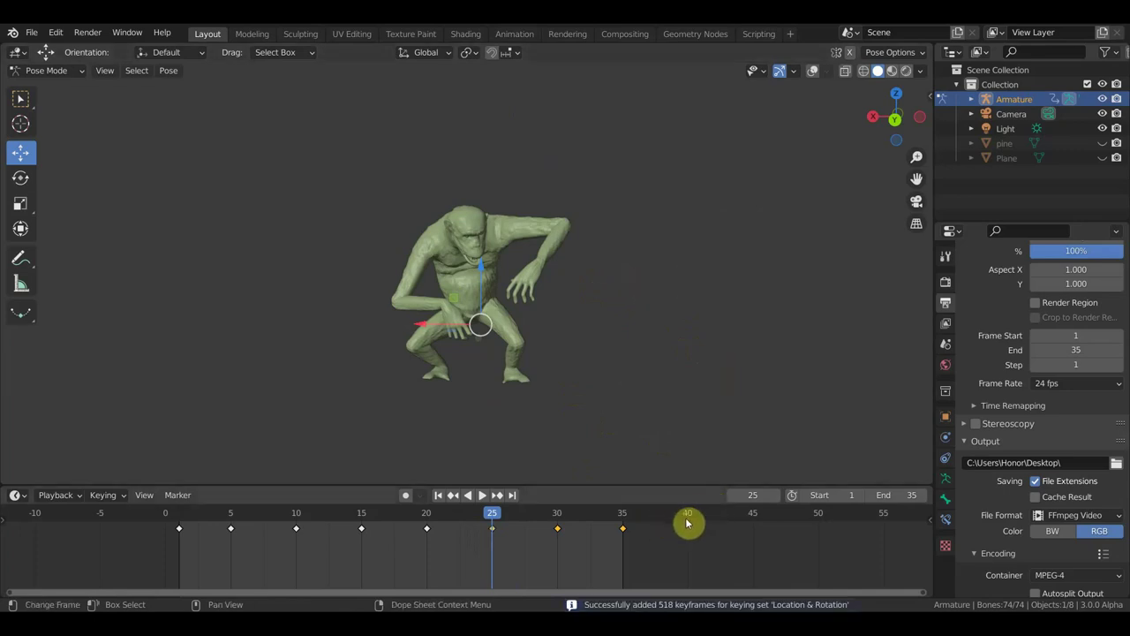
{"action": "left_click", "coordinate": [690, 520]}
{"action": "mouse_move", "coordinate": [593, 307]}
{"action": "middle_mouse_down"}
{"action": "mouse_move", "coordinate": [703, 312]}
{"action": "mouse_move", "coordinate": [786, 282]}
{"action": "middle_mouse_up"}
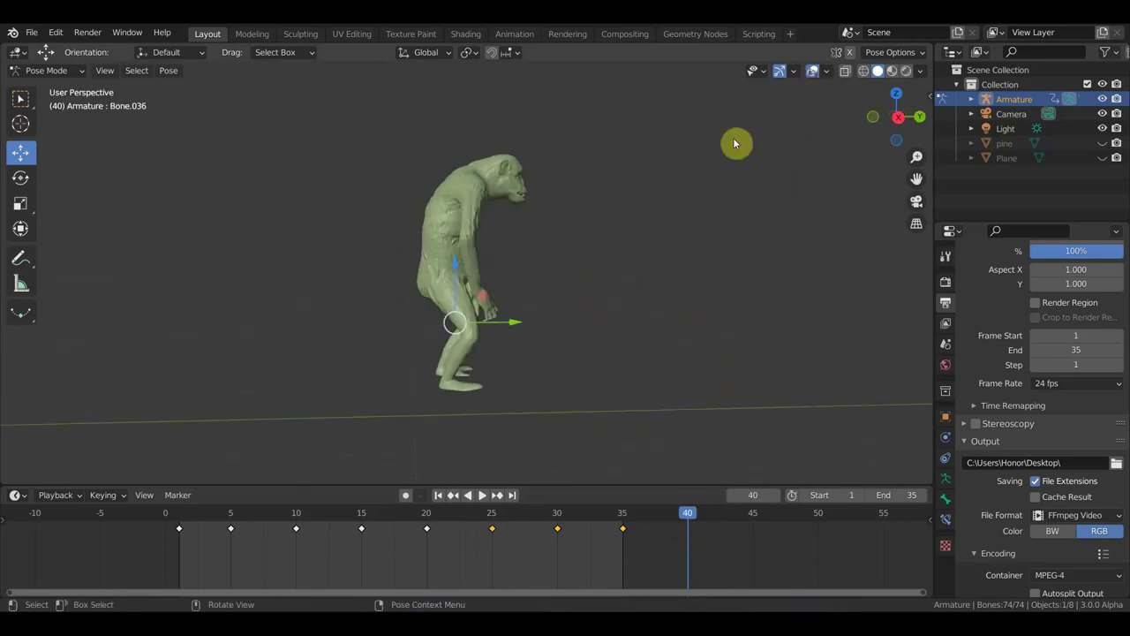
{"action": "key", "text": "alt+h"}
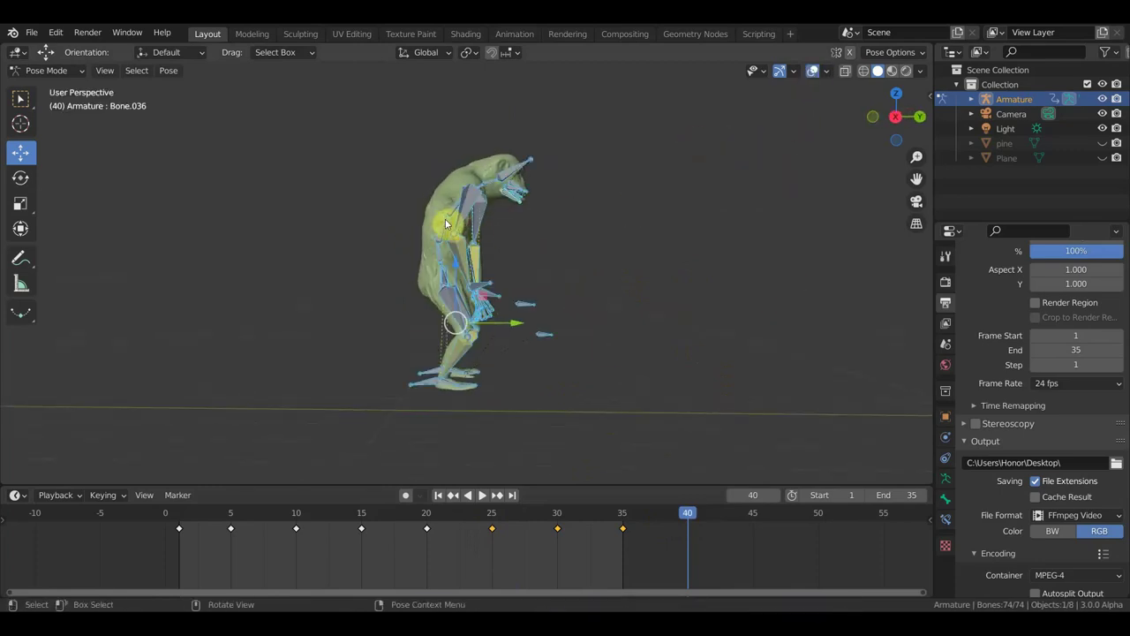
At frame 45, rotate spine Bone.005 to raise the ape's head
{"action": "left_click", "coordinate": [442, 231]}
{"action": "left_click", "coordinate": [751, 511]}
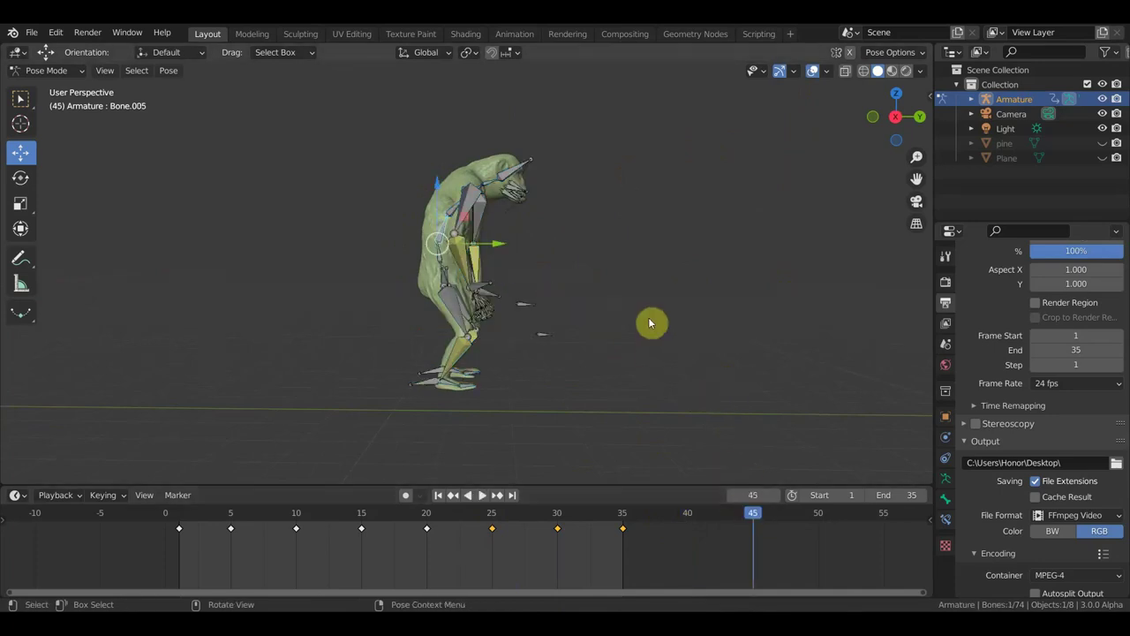
{"action": "key", "text": "r"}
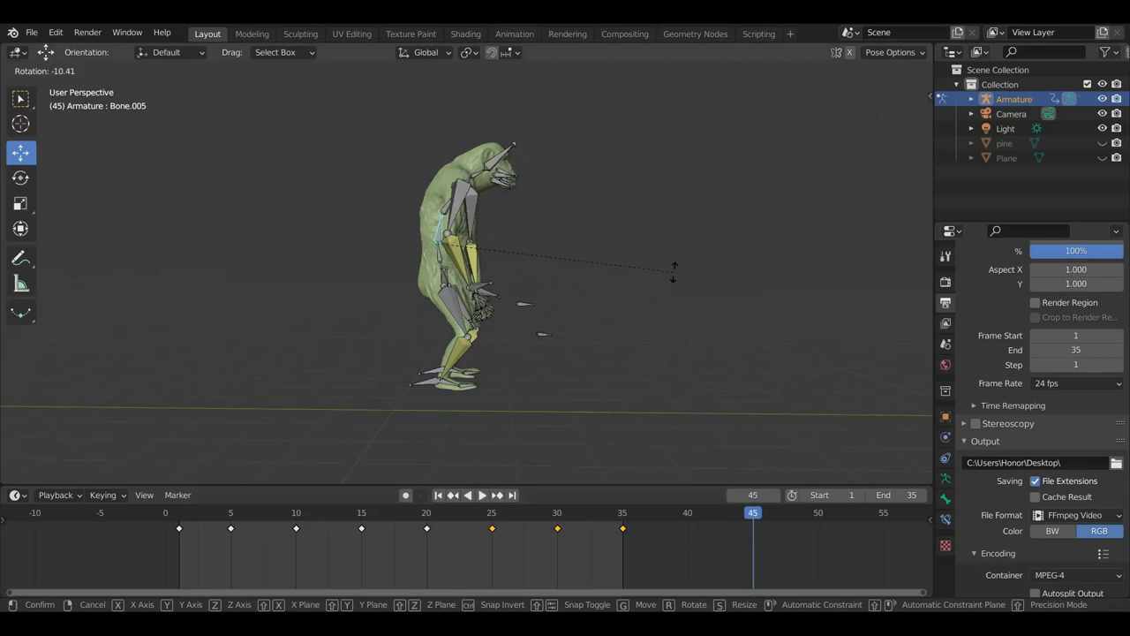
{"action": "left_click", "coordinate": [674, 277]}
{"action": "middle_click_drag", "start_coordinate": [674, 278], "coordinate": [472, 317]}
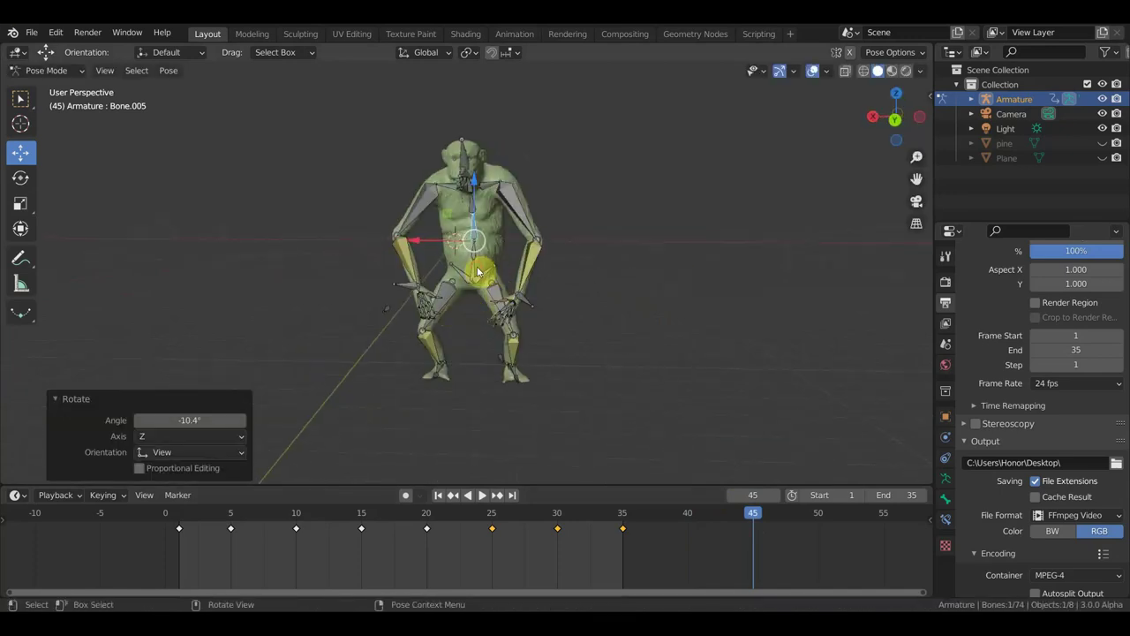
Move the root hip bone up to lift the ape's hips
{"action": "left_click", "coordinate": [537, 284]}
{"action": "middle_click_drag", "start_coordinate": [590, 285], "coordinate": [594, 281]}
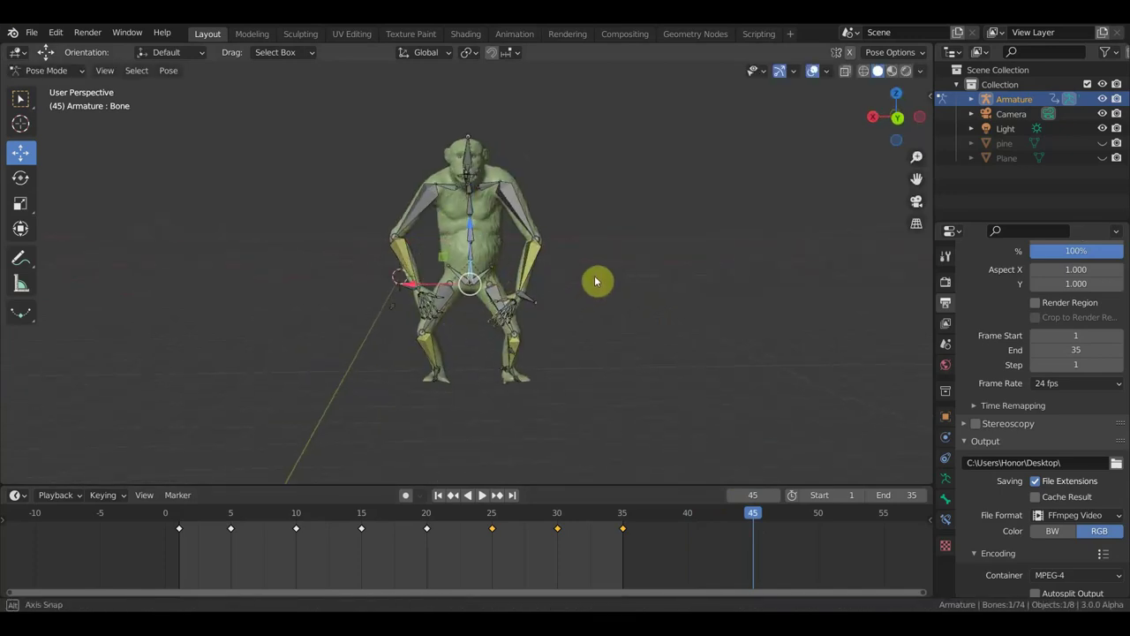
{"action": "key", "text": "g"}
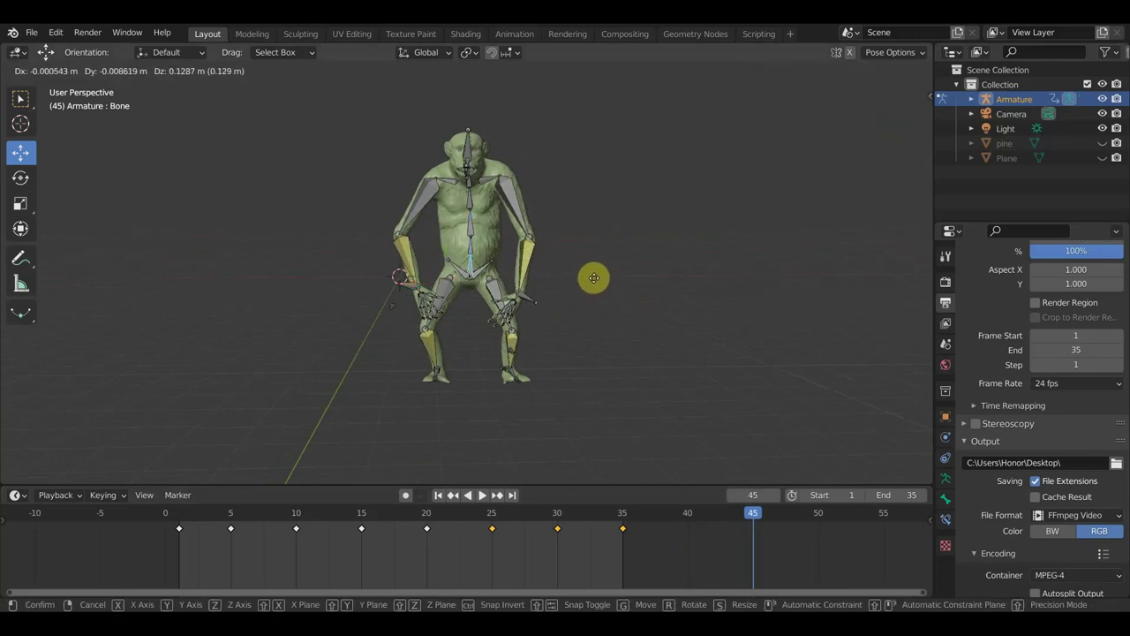
{"action": "left_click", "coordinate": [593, 278]}
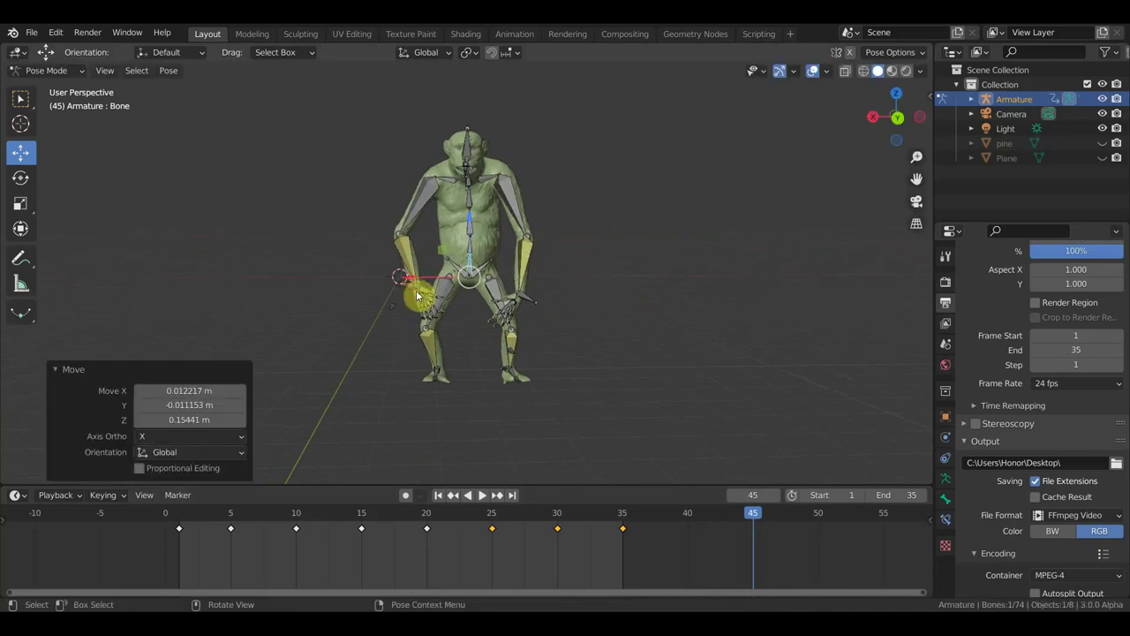
Move both hands, rotating Bone.068 by 28.8° and Bone.032 by −29.8°
{"action": "left_click", "coordinate": [419, 296]}
{"action": "key", "text": "g"}
{"action": "left_click", "coordinate": [455, 316]}
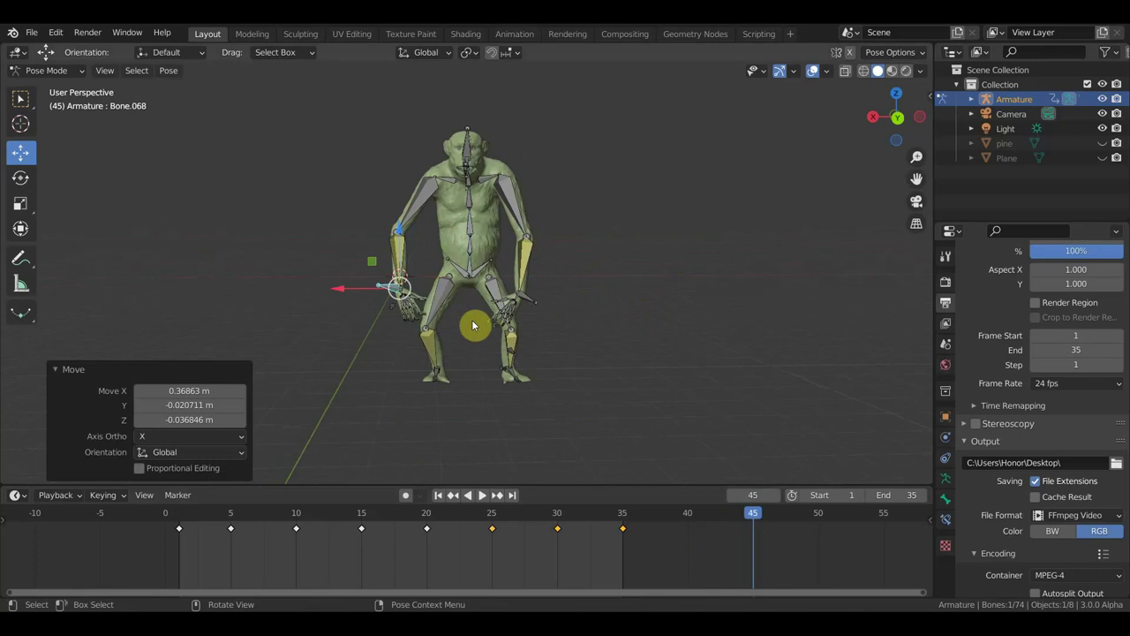
{"action": "key", "text": "r"}
{"action": "left_click", "coordinate": [450, 364]}
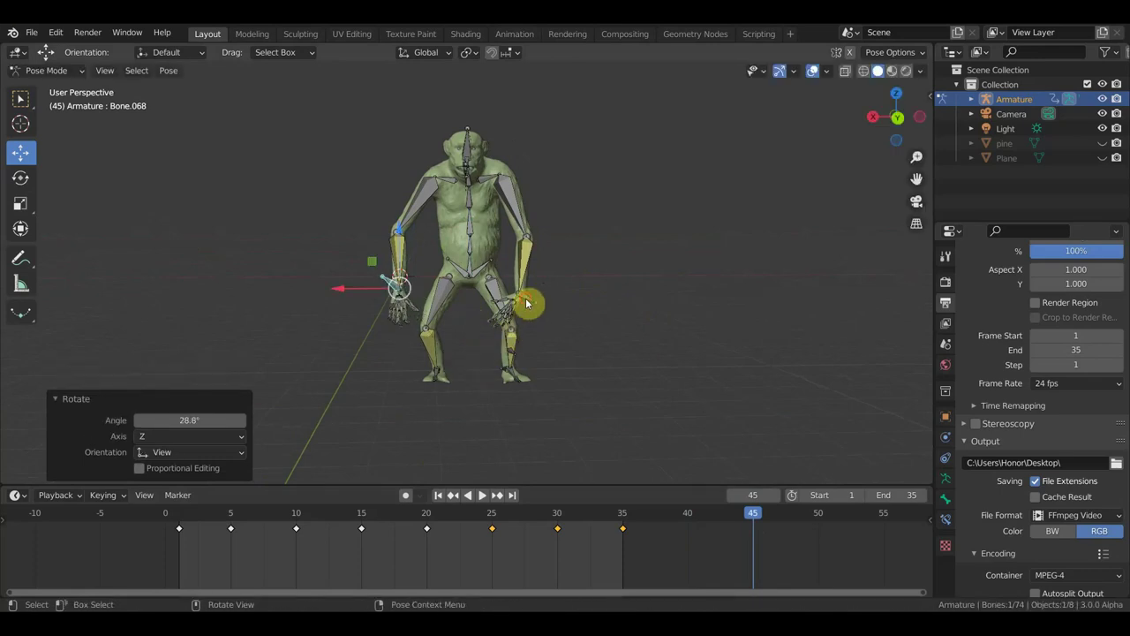
{"action": "left_click", "coordinate": [529, 302]}
{"action": "key", "text": "g"}
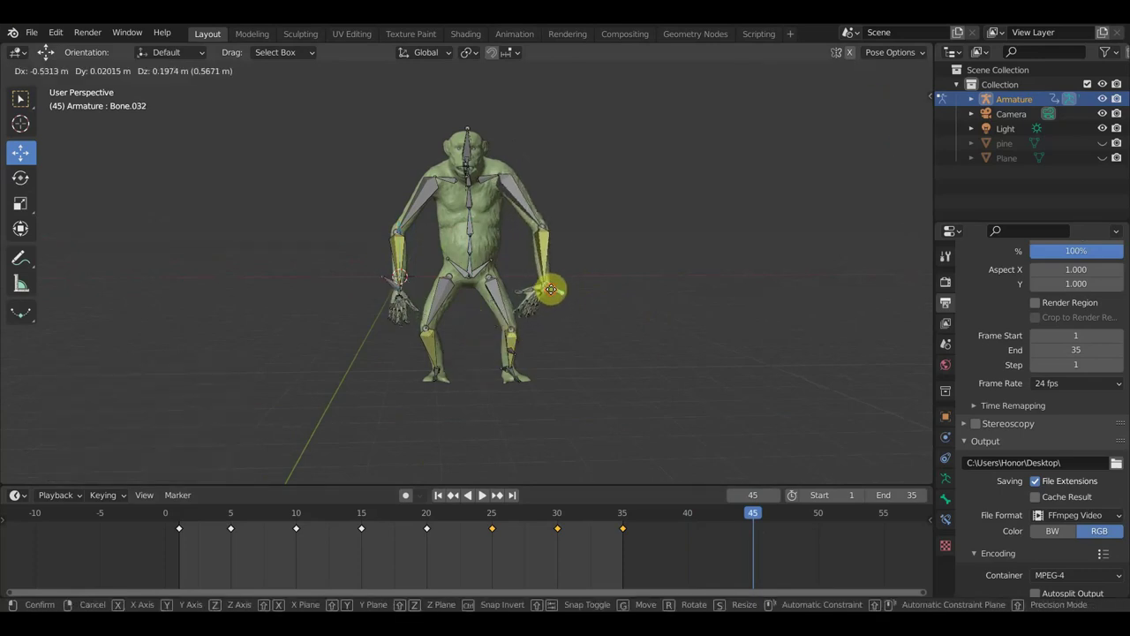
{"action": "left_click", "coordinate": [542, 302]}
{"action": "key", "text": "r"}
{"action": "left_click", "coordinate": [595, 282]}
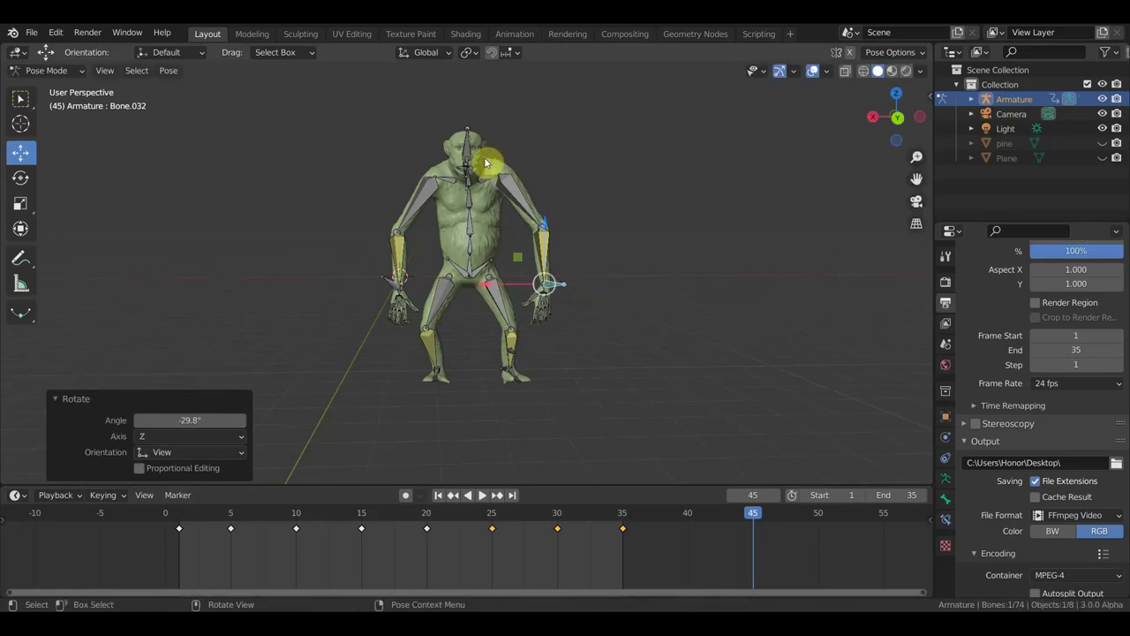
Preview the motion, then rotate upper-arm Bone.045 at frame 45
{"action": "key", "text": "r"}
{"action": "key", "text": "Escape"}
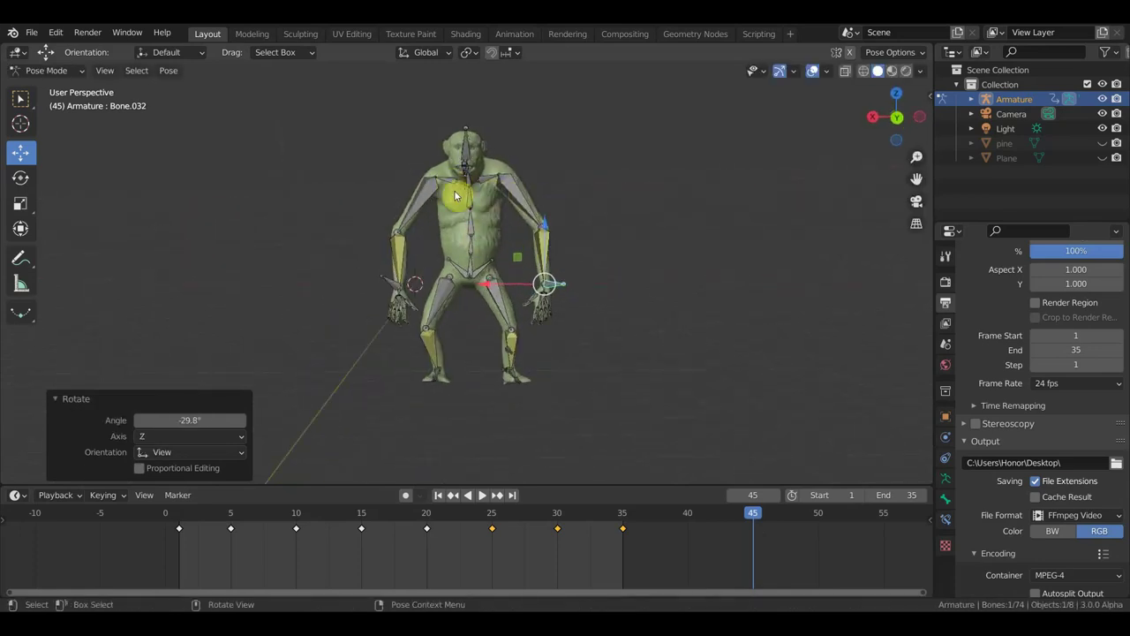
{"action": "left_click", "coordinate": [505, 209]}
{"action": "key", "text": "r"}
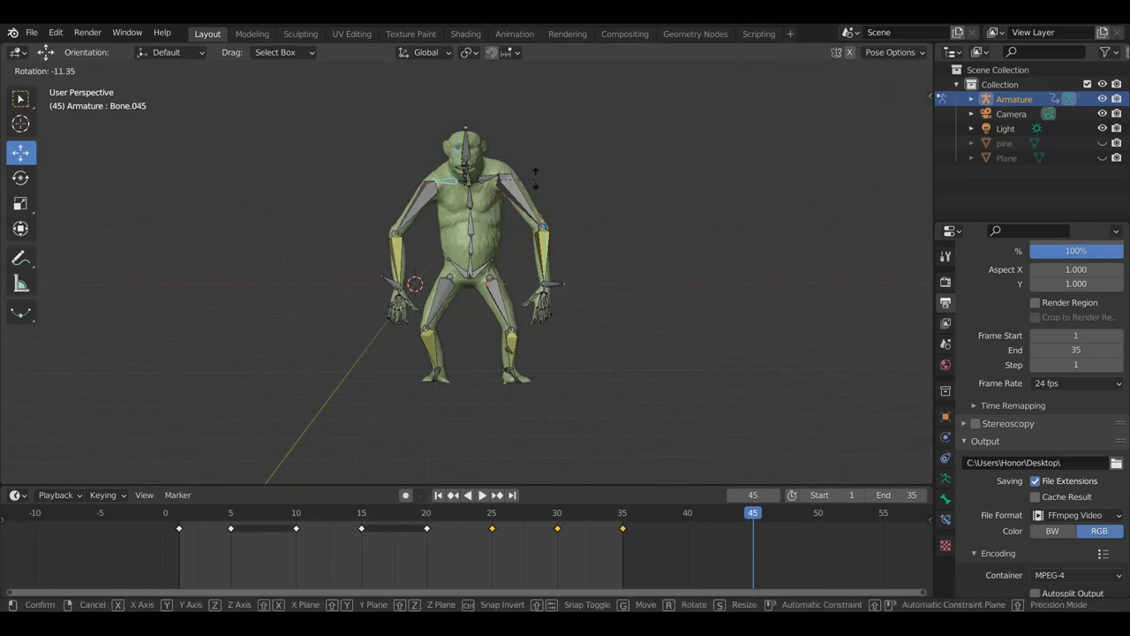
{"action": "left_click", "coordinate": [497, 181]}
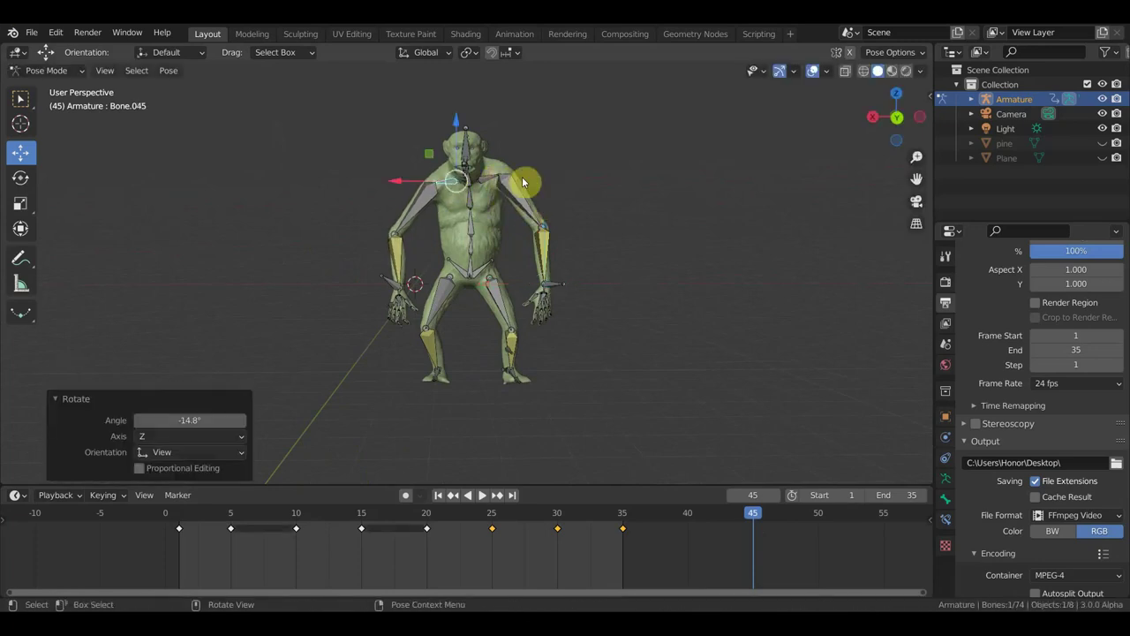
Rotate shoulder Bone.009 by 14.4°, then correct it by −10.3° from above
{"action": "left_click", "coordinate": [523, 182]}
{"action": "key", "text": "r"}
{"action": "left_click", "coordinate": [542, 194]}
{"action": "middle_click_drag", "start_coordinate": [539, 211], "coordinate": [578, 304]}
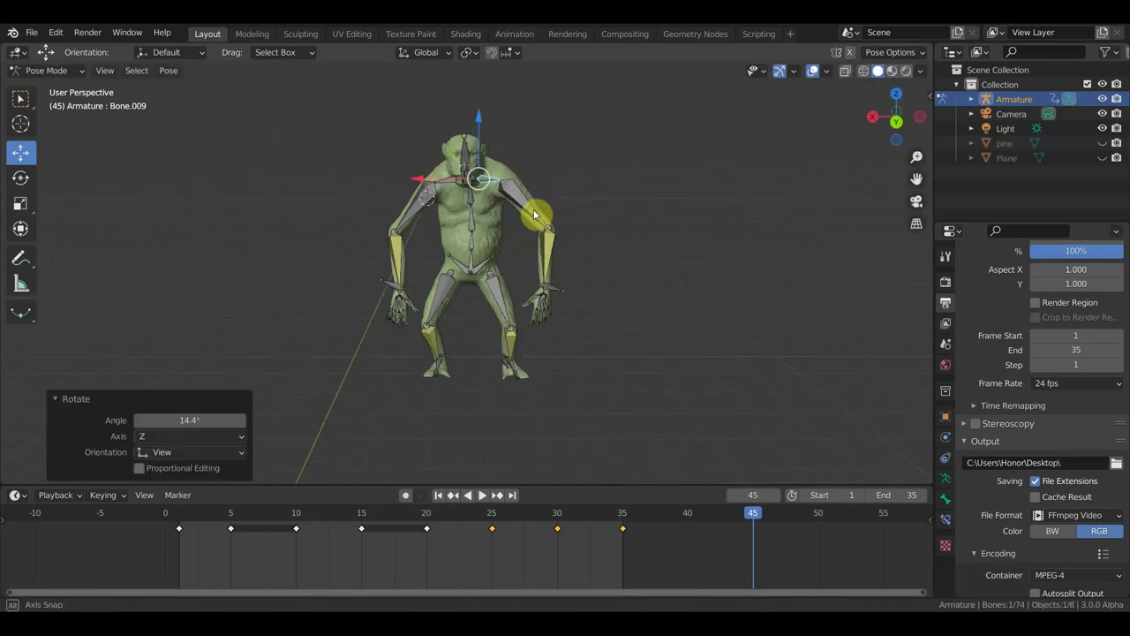
{"action": "key", "text": "r"}
{"action": "left_click", "coordinate": [500, 284]}
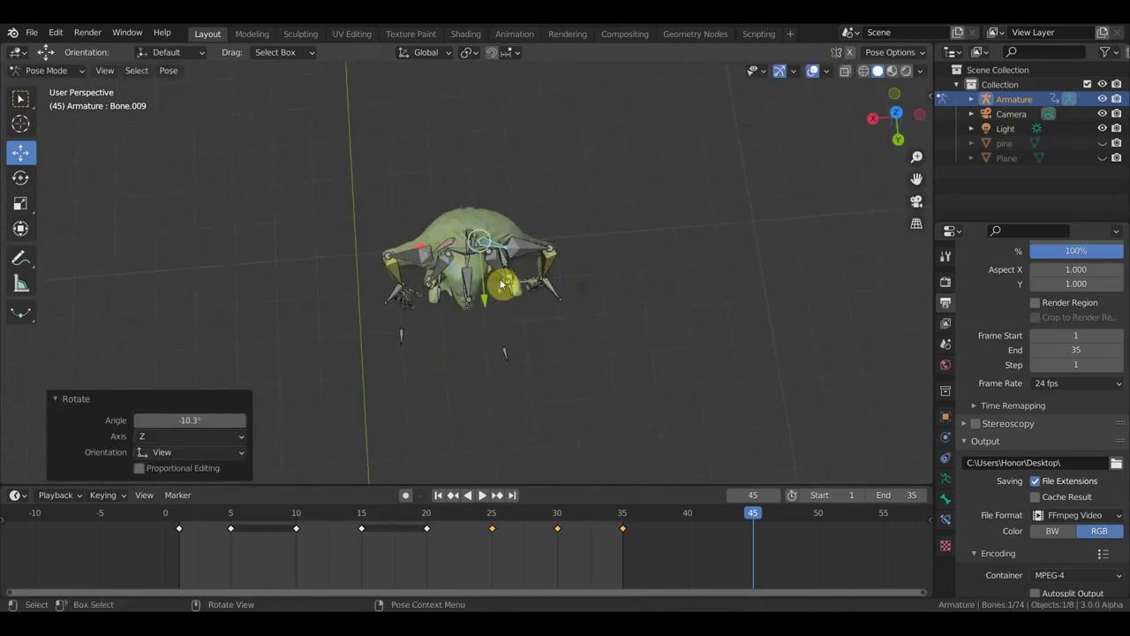
Rotate upper-arm Bone.045 a further 17°
{"action": "left_click", "coordinate": [526, 251]}
{"action": "key", "text": "r"}
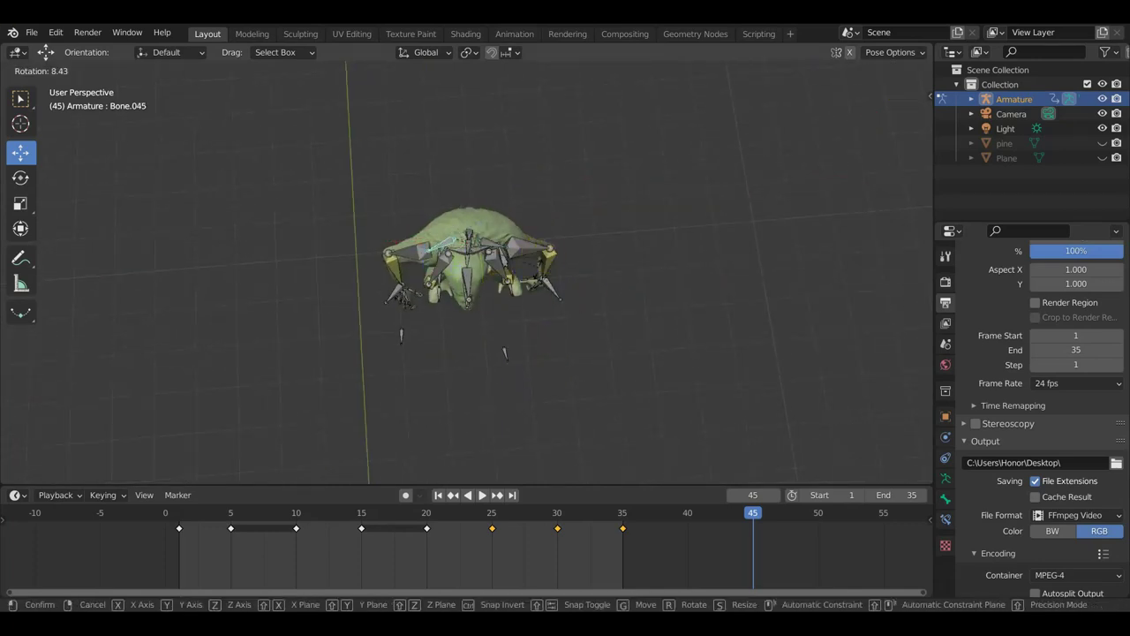
{"action": "left_click", "coordinate": [526, 276]}
{"action": "mouse_move", "coordinate": [526, 277]}
{"action": "middle_mouse_down"}
{"action": "mouse_move", "coordinate": [588, 171]}
{"action": "mouse_move", "coordinate": [433, 215]}
{"action": "mouse_move", "coordinate": [598, 199]}
{"action": "middle_mouse_up"}
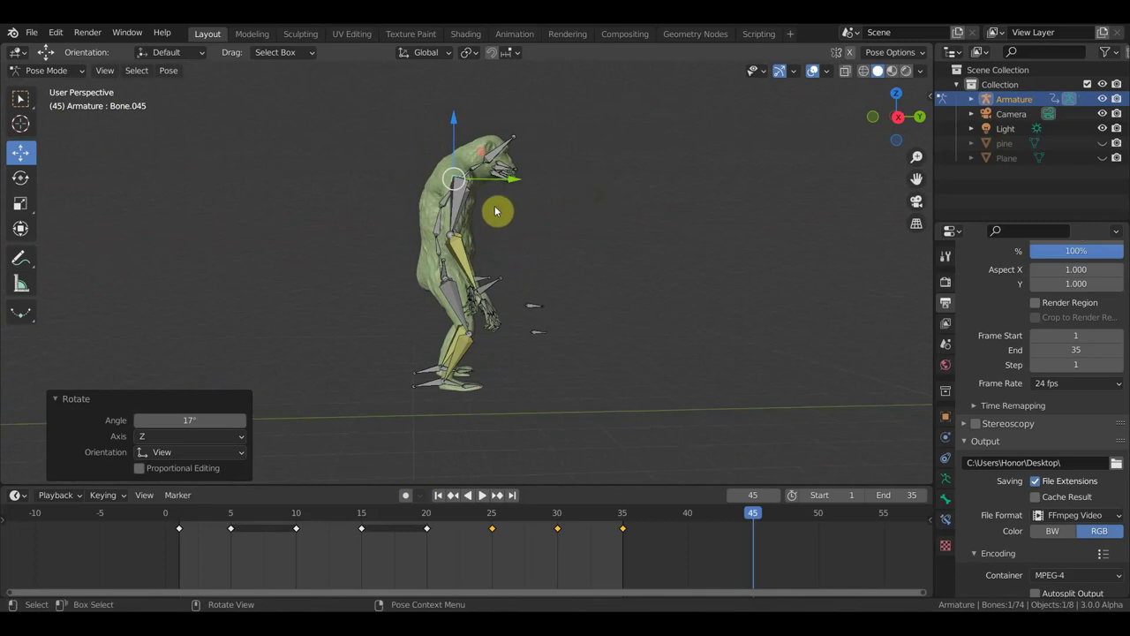
Rotate spine Bone.005 by −5.91° and check the pose from side and front views
{"action": "left_click", "coordinate": [442, 225]}
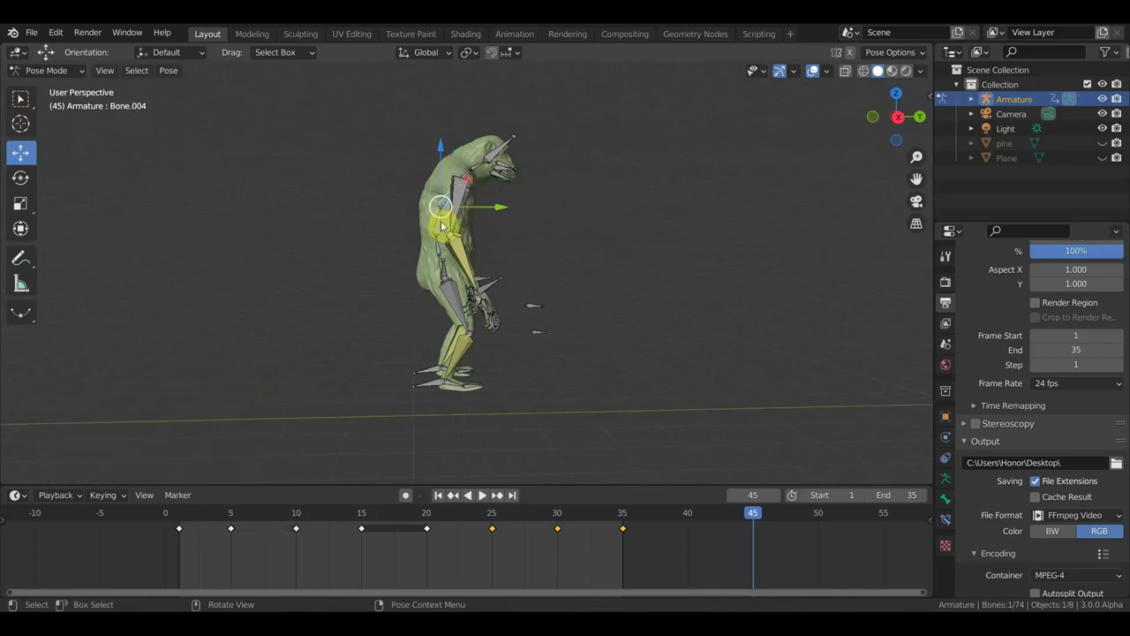
{"action": "key", "text": "r"}
{"action": "left_click", "coordinate": [578, 206]}
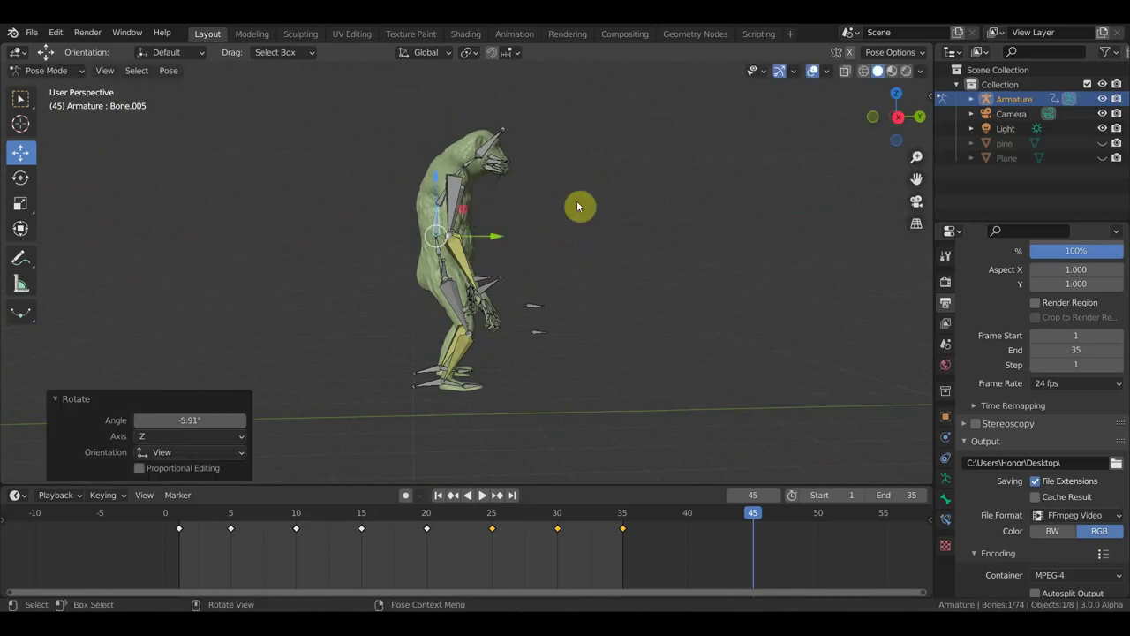
{"action": "middle_click_drag", "start_coordinate": [534, 324], "coordinate": [353, 327]}
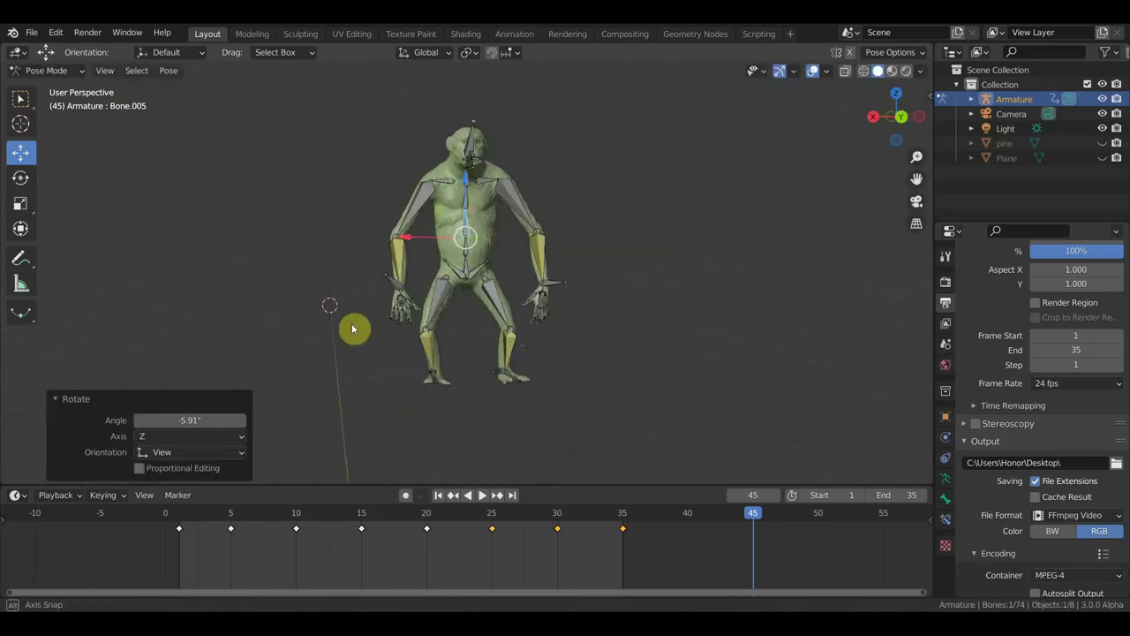
{"action": "middle_click_drag", "start_coordinate": [429, 379], "coordinate": [437, 380]}
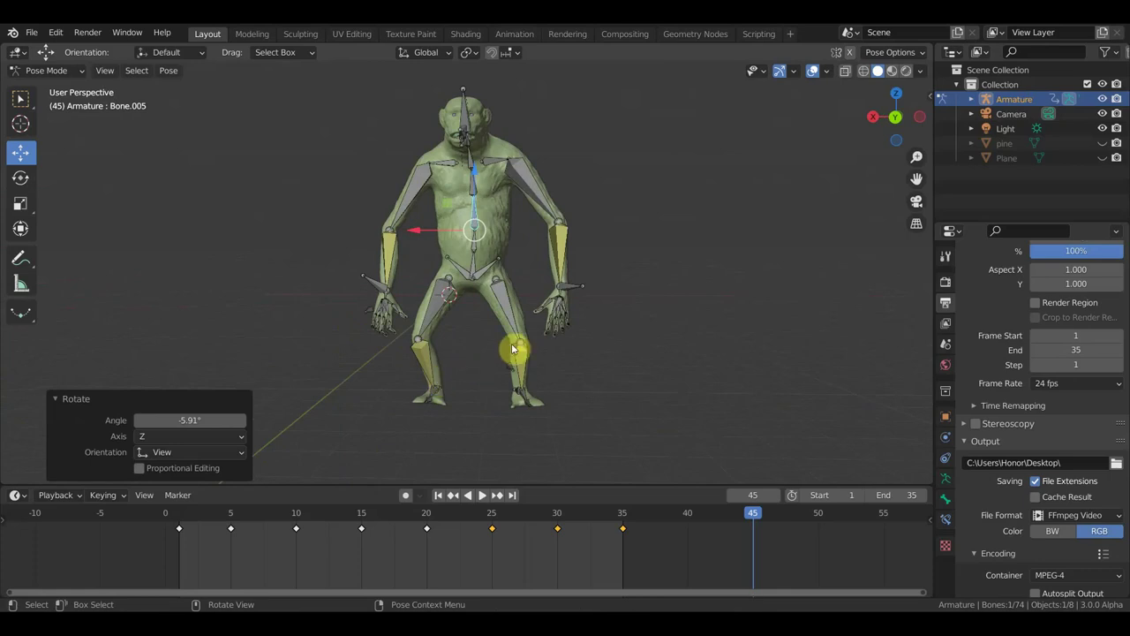
{"action": "key", "text": "KP_3"}
{"action": "key", "text": "KP_4"}
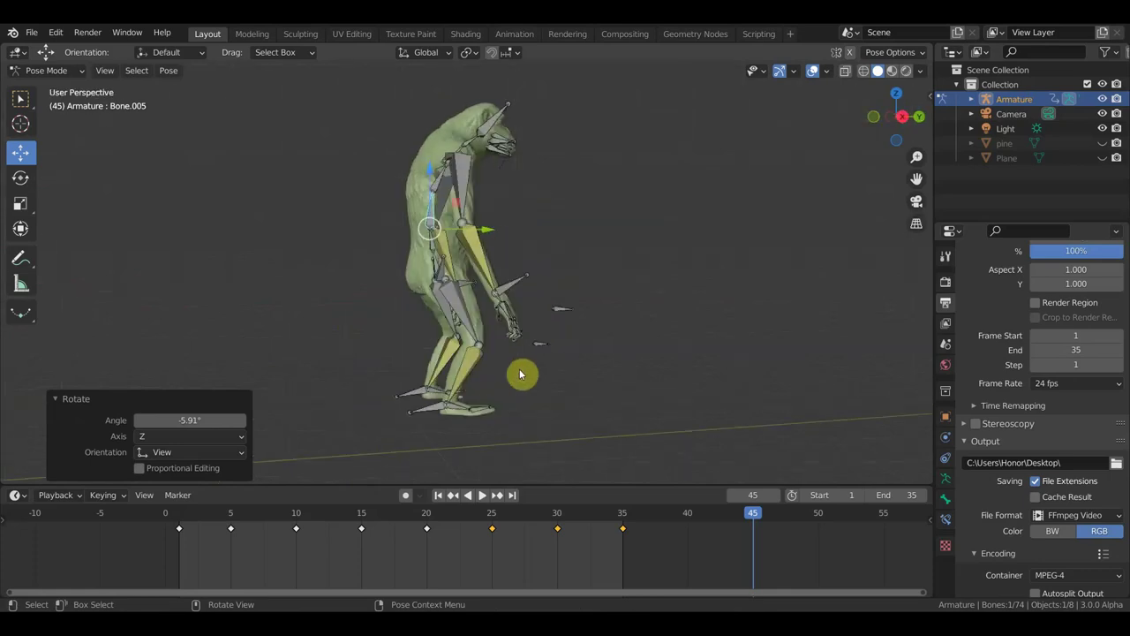
{"action": "key", "text": "KP_1"}
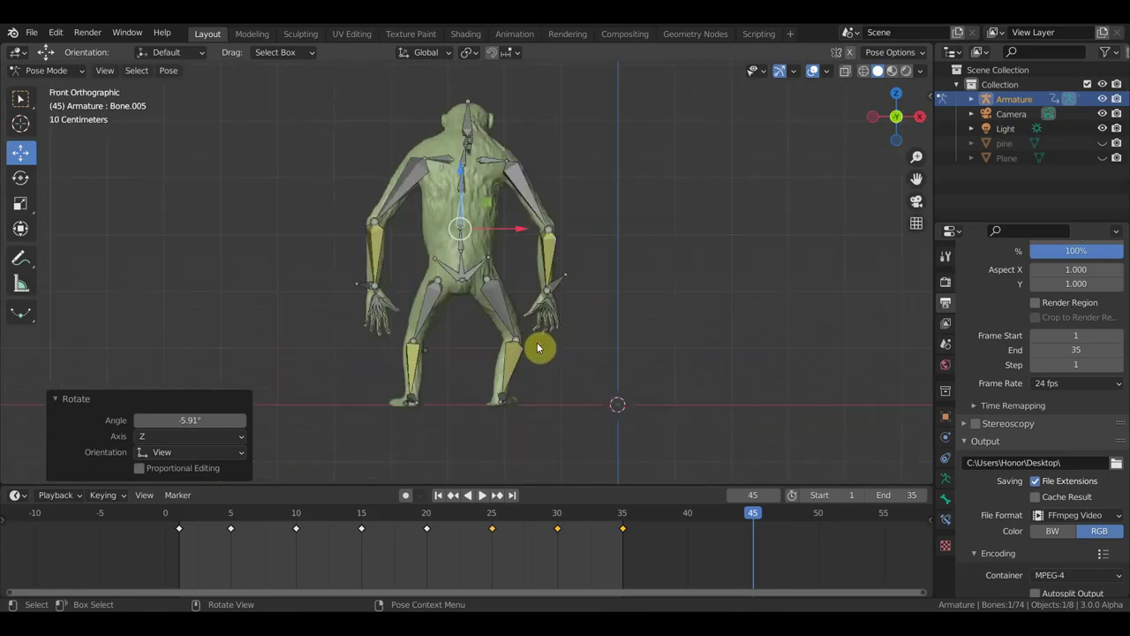
Shift the root hip bone into place and key Location & Rotation on all bones
{"action": "left_click", "coordinate": [498, 289]}
{"action": "key", "text": "g"}
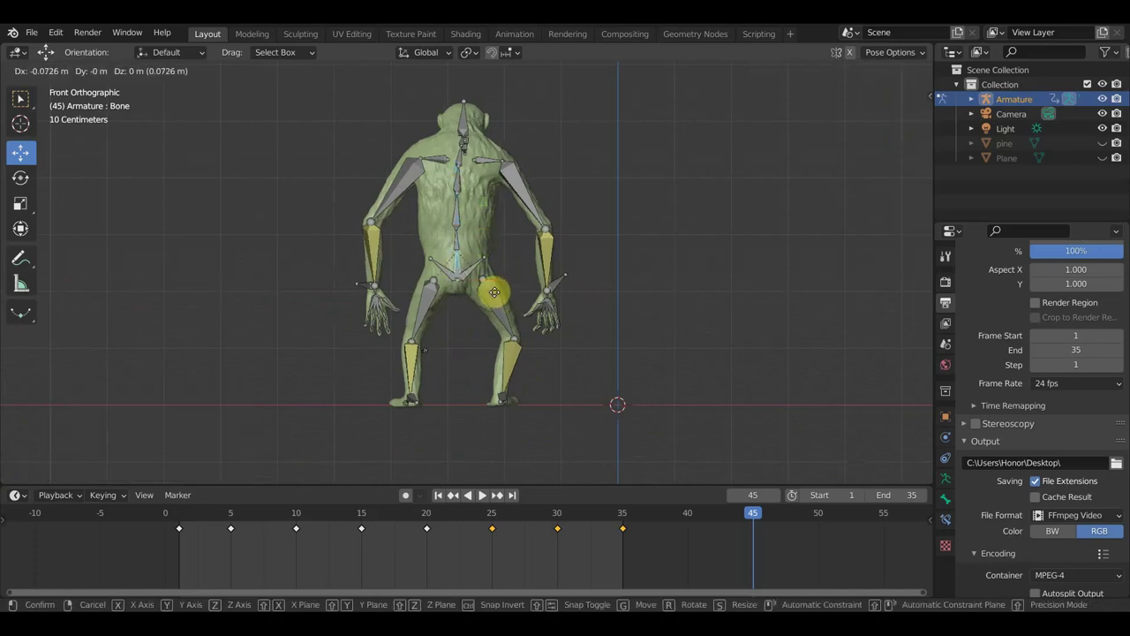
{"action": "left_click", "coordinate": [493, 297]}
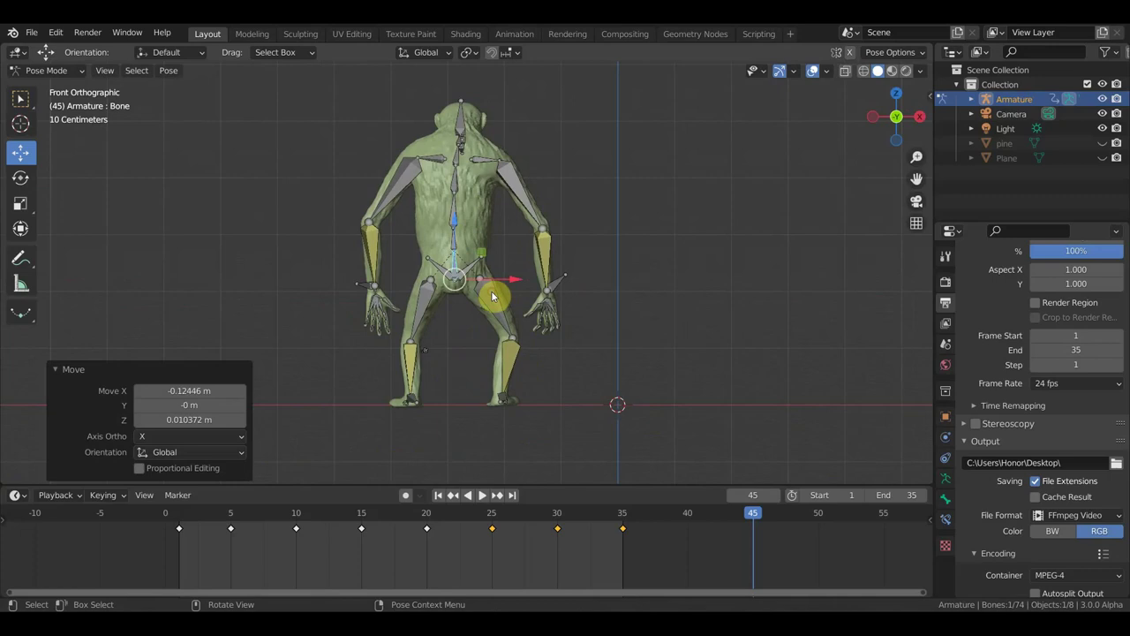
{"action": "key", "text": "a"}
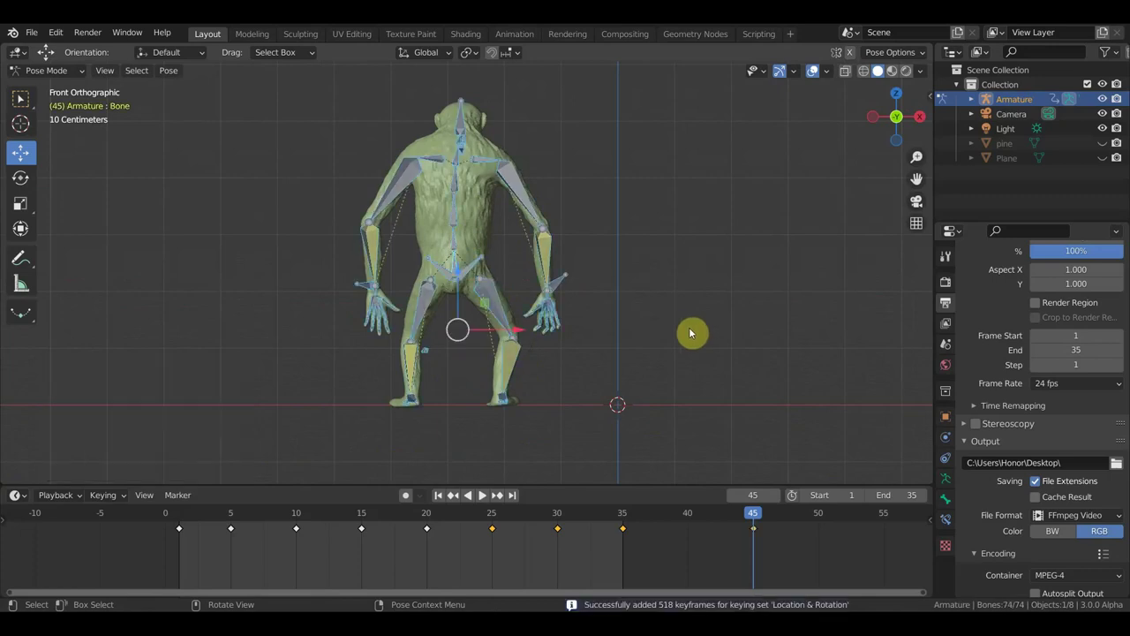
{"action": "key", "text": "space"}
Scrub from frame 40 back toward 35, view in perspective, and hide rig overlays
{"action": "left_click", "coordinate": [689, 522]}
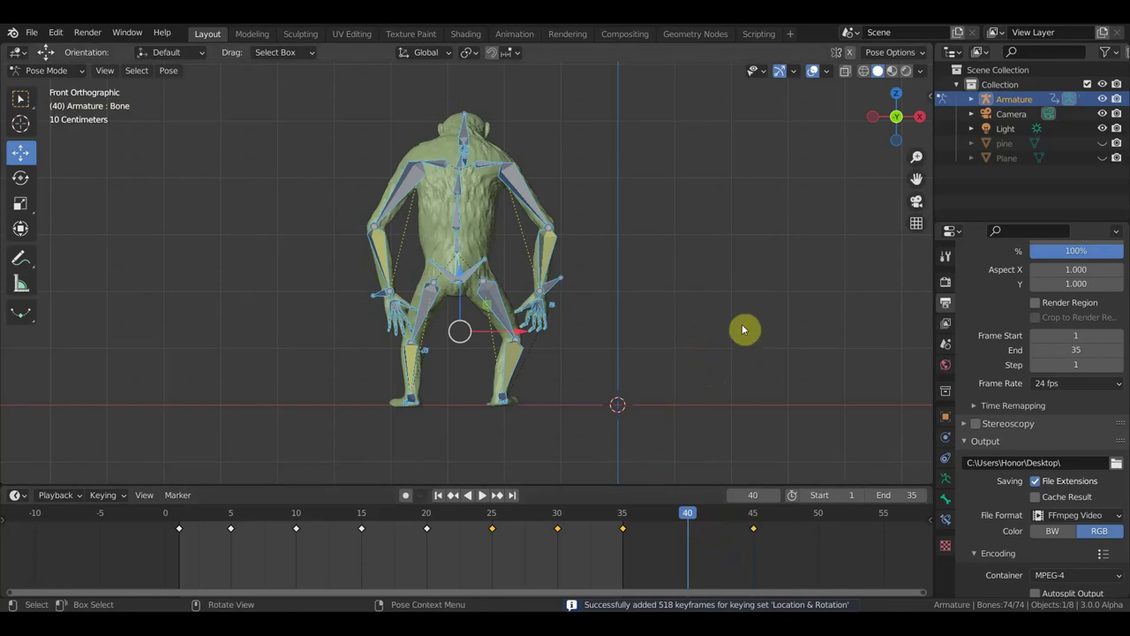
{"action": "mouse_move", "coordinate": [686, 516]}
{"action": "left_mouse_down"}
{"action": "mouse_move", "coordinate": [649, 522]}
{"action": "mouse_move", "coordinate": [664, 538]}
{"action": "mouse_move", "coordinate": [534, 551]}
{"action": "mouse_move", "coordinate": [625, 547]}
{"action": "left_mouse_up"}
{"action": "mouse_move", "coordinate": [804, 172]}
{"action": "middle_mouse_down"}
{"action": "mouse_move", "coordinate": [589, 261]}
{"action": "mouse_move", "coordinate": [600, 256]}
{"action": "middle_mouse_up"}
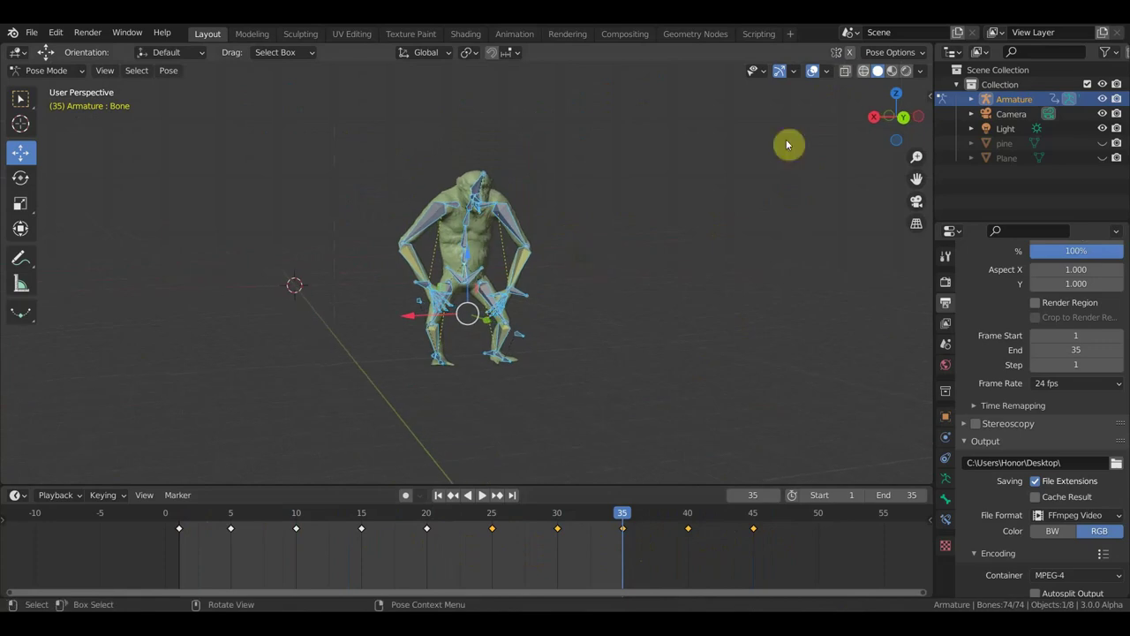
{"action": "left_click", "coordinate": [817, 72]}
Unhide the Plane and pine trunk, play the animation, and stop at frame 45
{"action": "left_click", "coordinate": [1101, 157]}
{"action": "left_click", "coordinate": [1102, 143]}
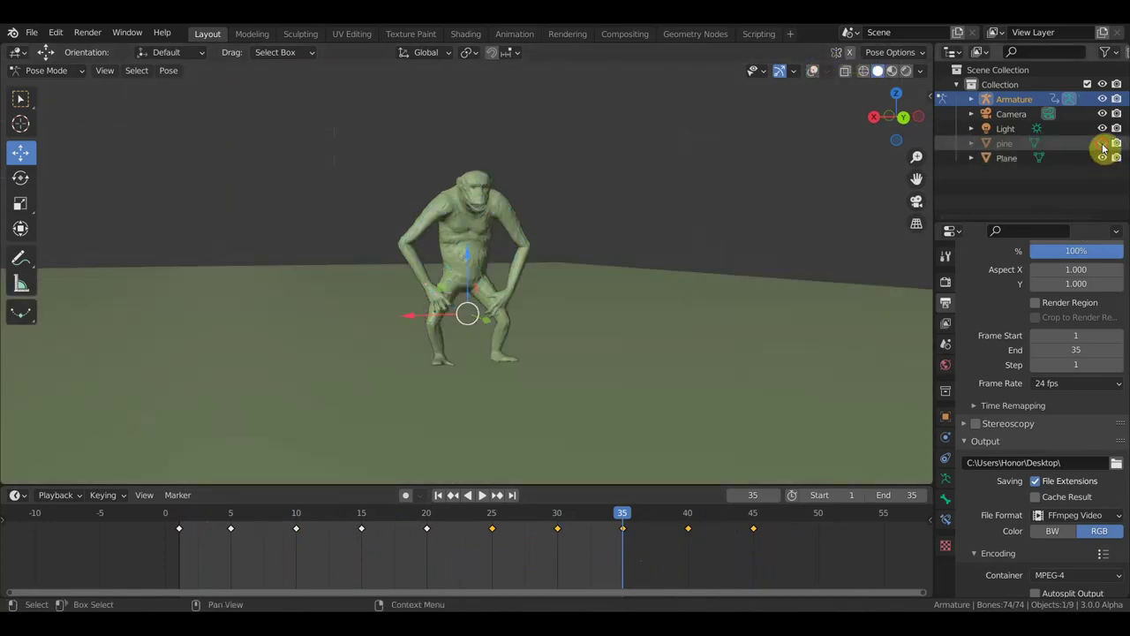
{"action": "key", "text": "space"}
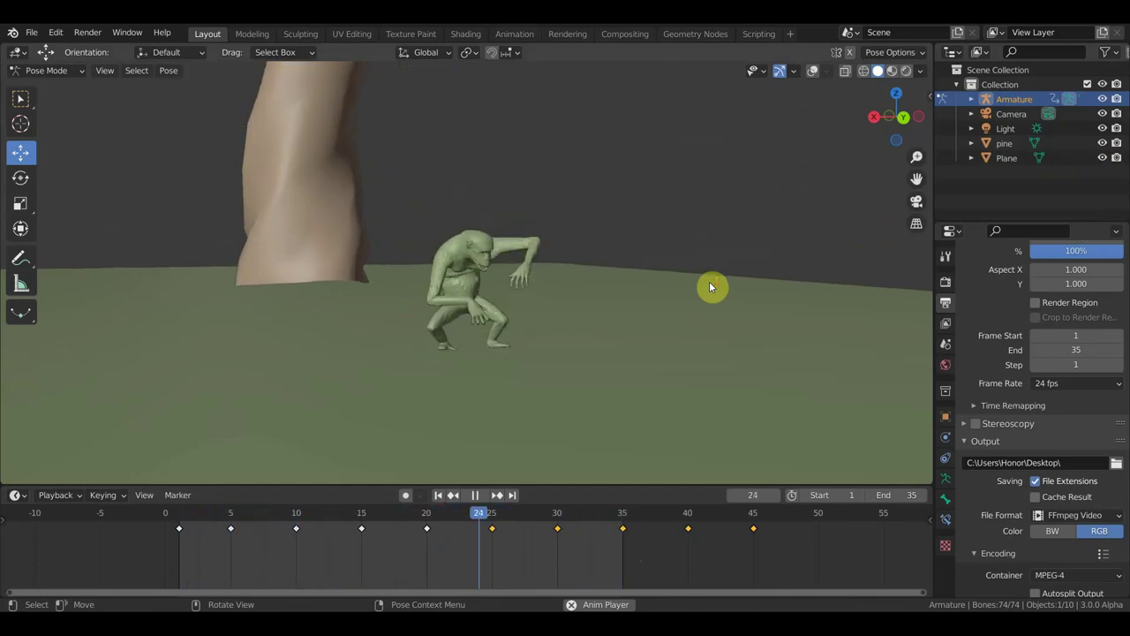
{"action": "key", "text": "space"}
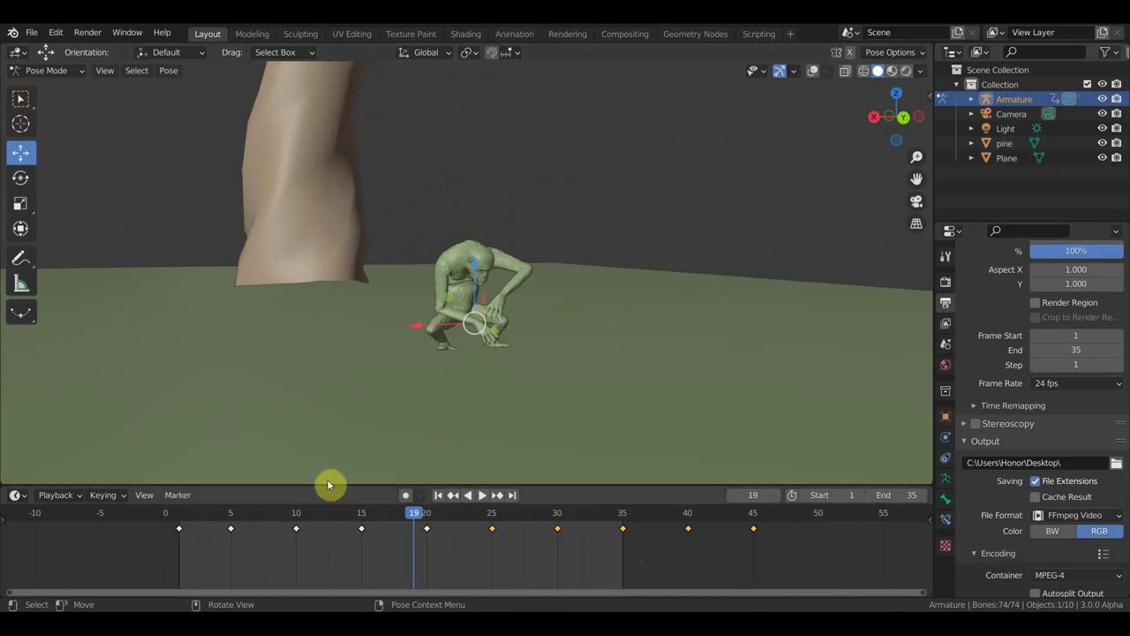
{"action": "left_click_drag", "start_coordinate": [419, 517], "coordinate": [758, 524]}
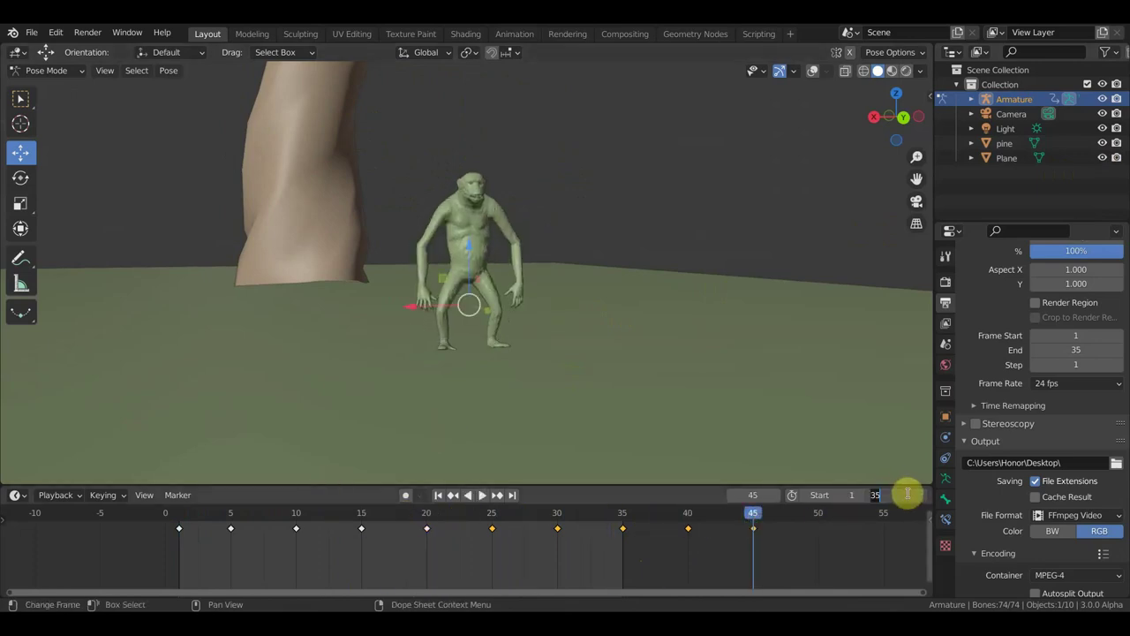
{"action": "left_click", "coordinate": [894, 495]}
{"action": "type", "text": "45"}
Set the end frame to 45, play the full cycle, then review frames 10 and 15
{"action": "key", "text": "Return"}
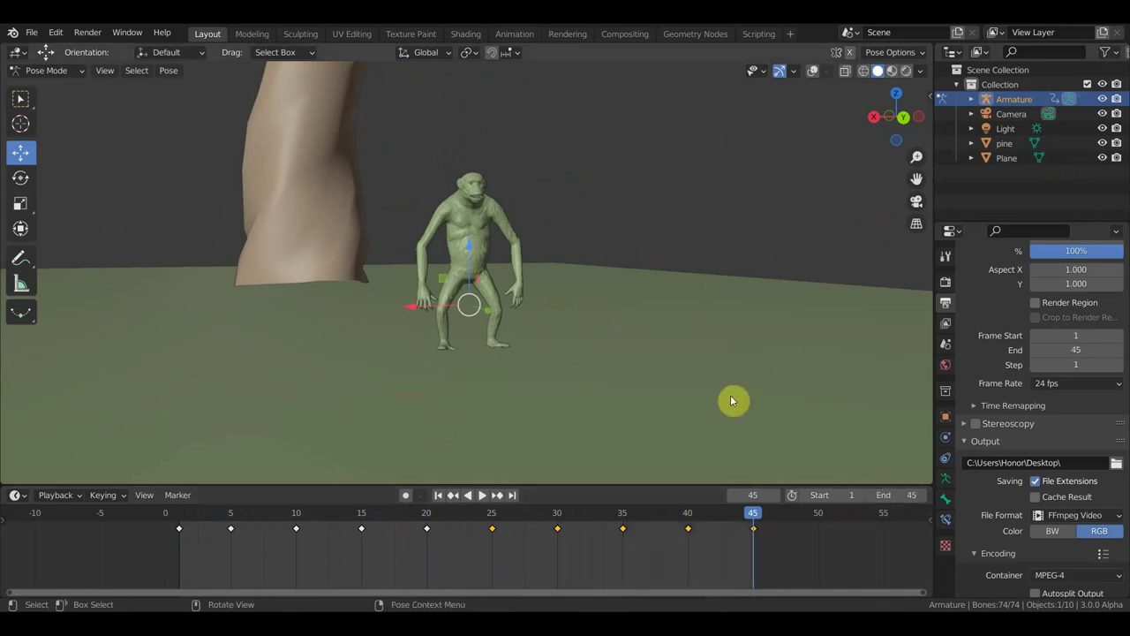
{"action": "key", "text": "space"}
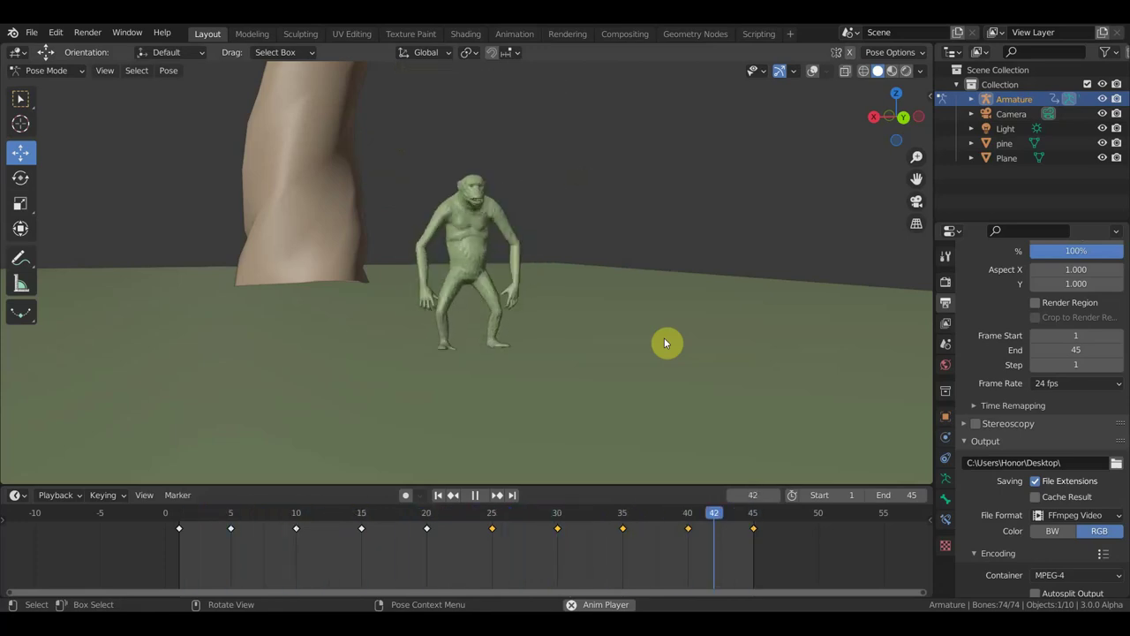
{"action": "key", "text": "space"}
{"action": "mouse_move", "coordinate": [664, 343]}
{"action": "middle_mouse_down"}
{"action": "mouse_move", "coordinate": [676, 318]}
{"action": "mouse_move", "coordinate": [674, 353]}
{"action": "mouse_move", "coordinate": [580, 396]}
{"action": "middle_mouse_up"}
{"action": "key", "text": "space"}
{"action": "left_click", "coordinate": [361, 514]}
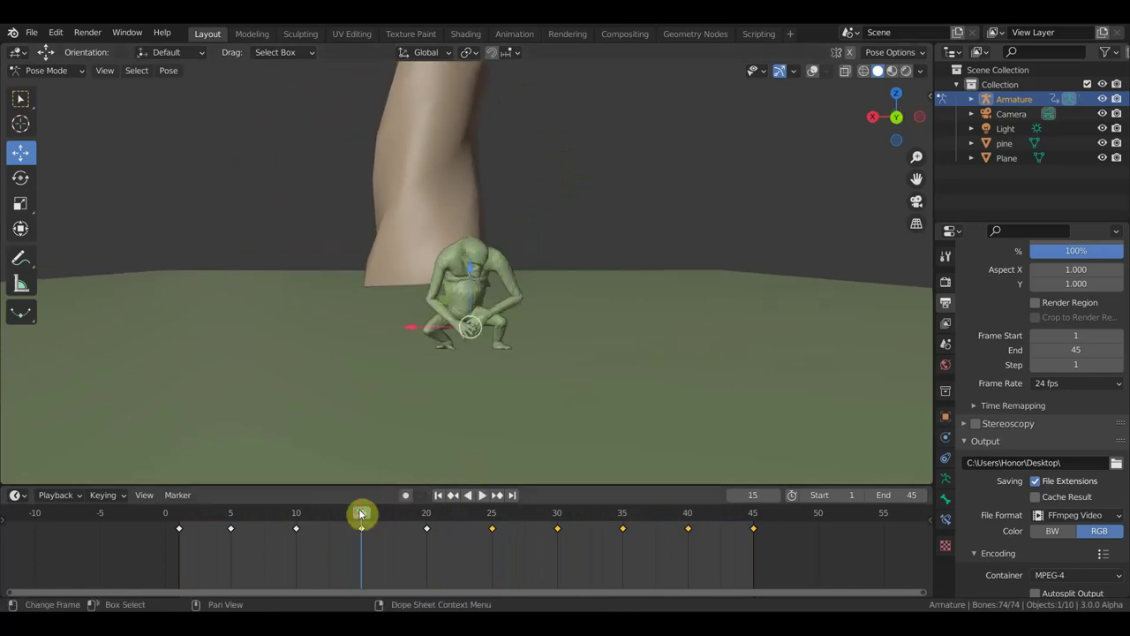
{"action": "left_click", "coordinate": [293, 524]}
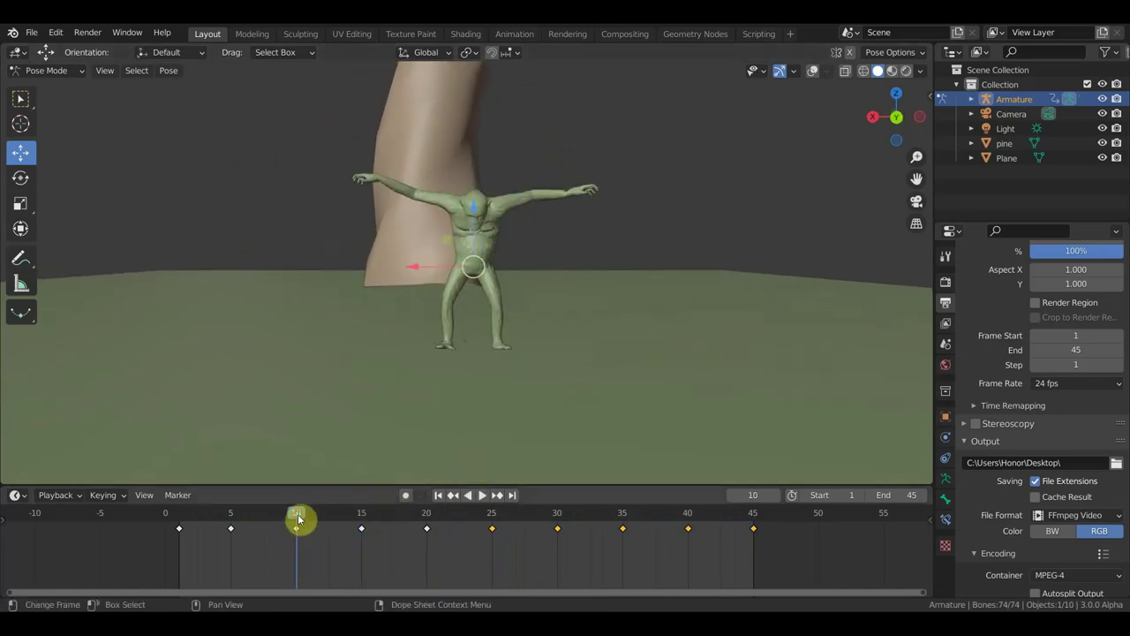
{"action": "left_click", "coordinate": [366, 515]}
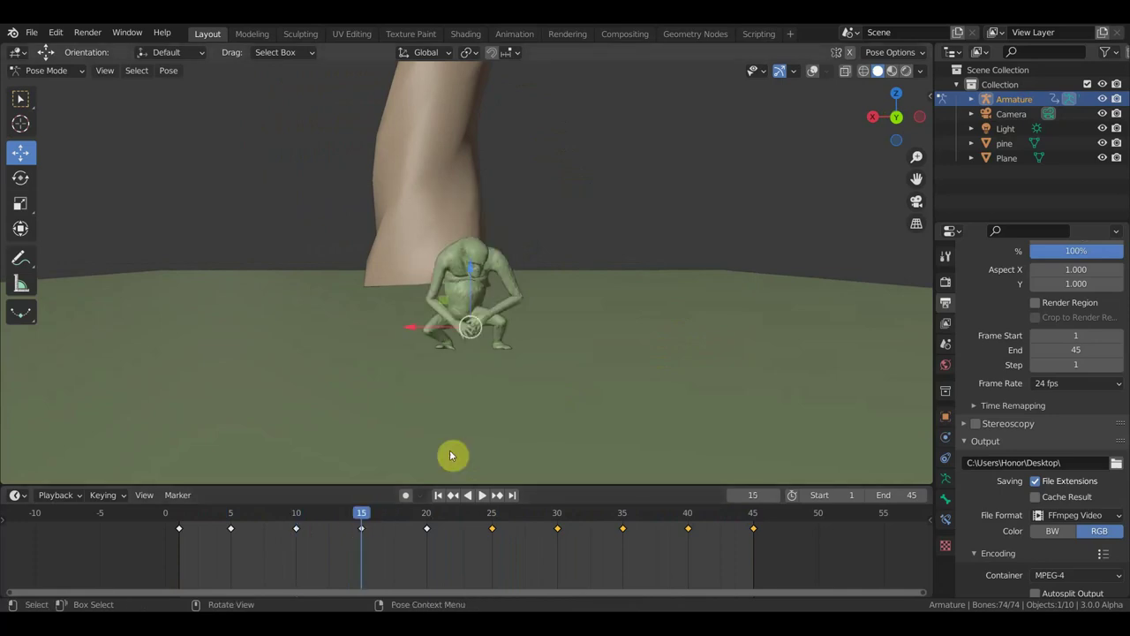
{"action": "middle_click_drag", "start_coordinate": [585, 314], "coordinate": [590, 320]}
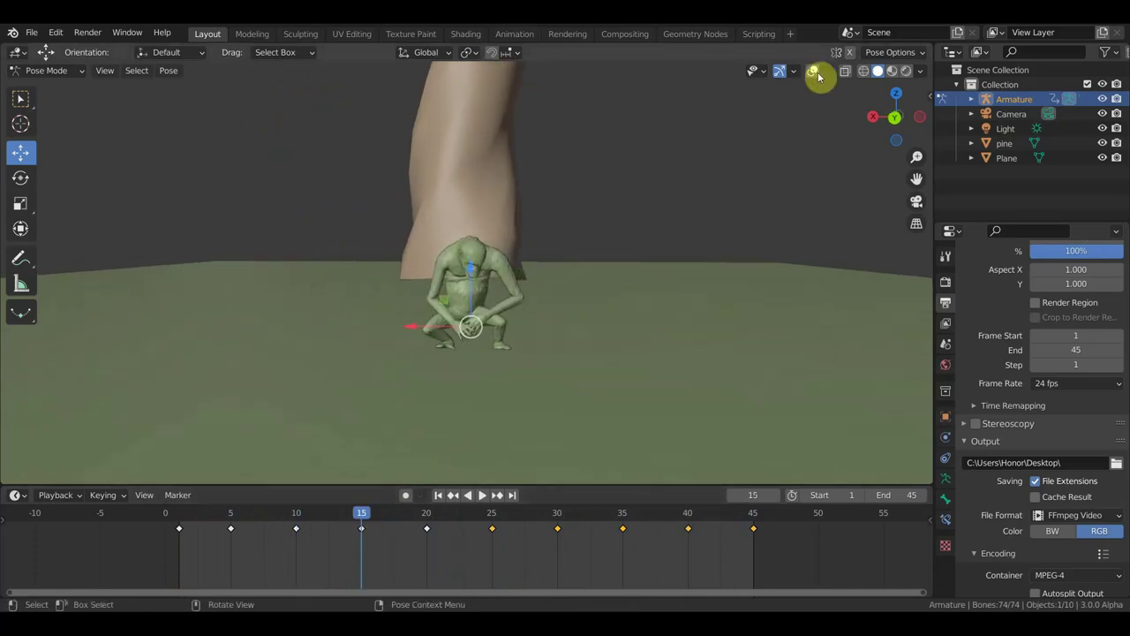
Lower the central hip bone at frame 15 to deepen the crouch
{"action": "mouse_move", "coordinate": [496, 307]}
{"action": "middle_mouse_down"}
{"action": "mouse_move", "coordinate": [663, 297]}
{"action": "mouse_move", "coordinate": [516, 328]}
{"action": "mouse_move", "coordinate": [694, 333]}
{"action": "middle_mouse_up"}
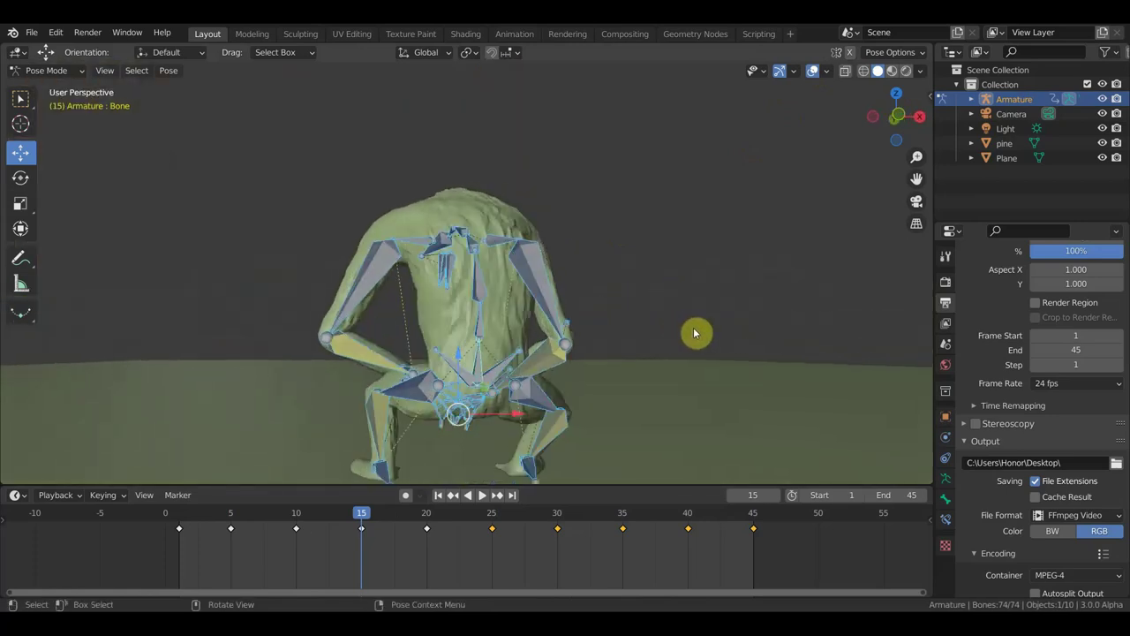
{"action": "left_click", "coordinate": [506, 367]}
{"action": "key", "text": "g"}
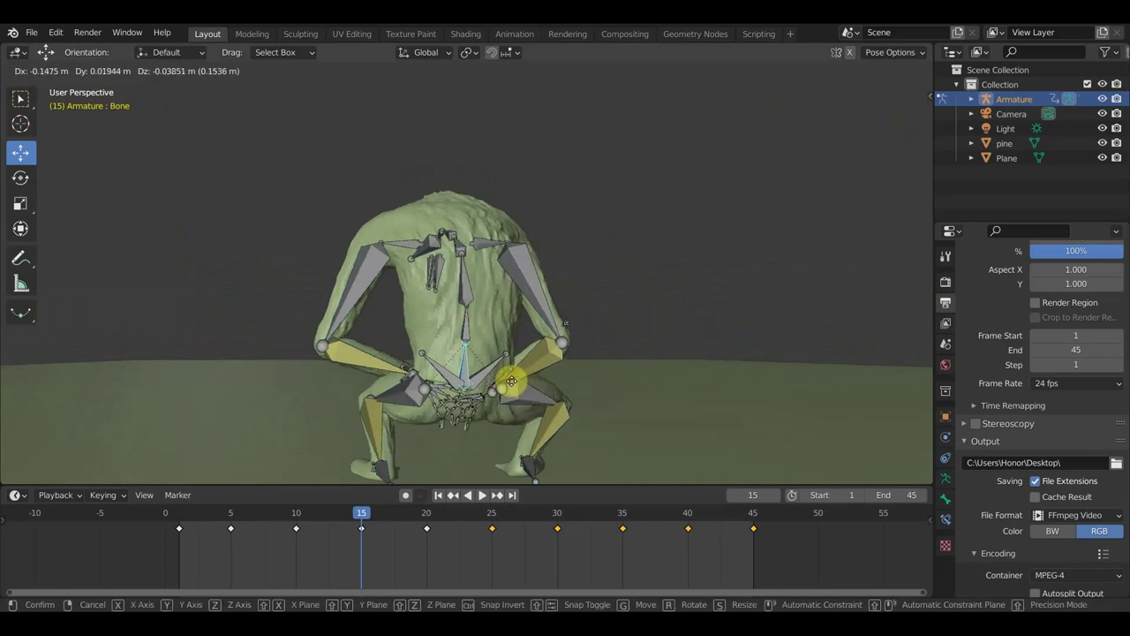
{"action": "left_click", "coordinate": [454, 408]}
{"action": "mouse_move", "coordinate": [454, 408]}
{"action": "middle_mouse_down"}
{"action": "mouse_move", "coordinate": [331, 406]}
{"action": "mouse_move", "coordinate": [461, 391]}
{"action": "middle_mouse_up"}
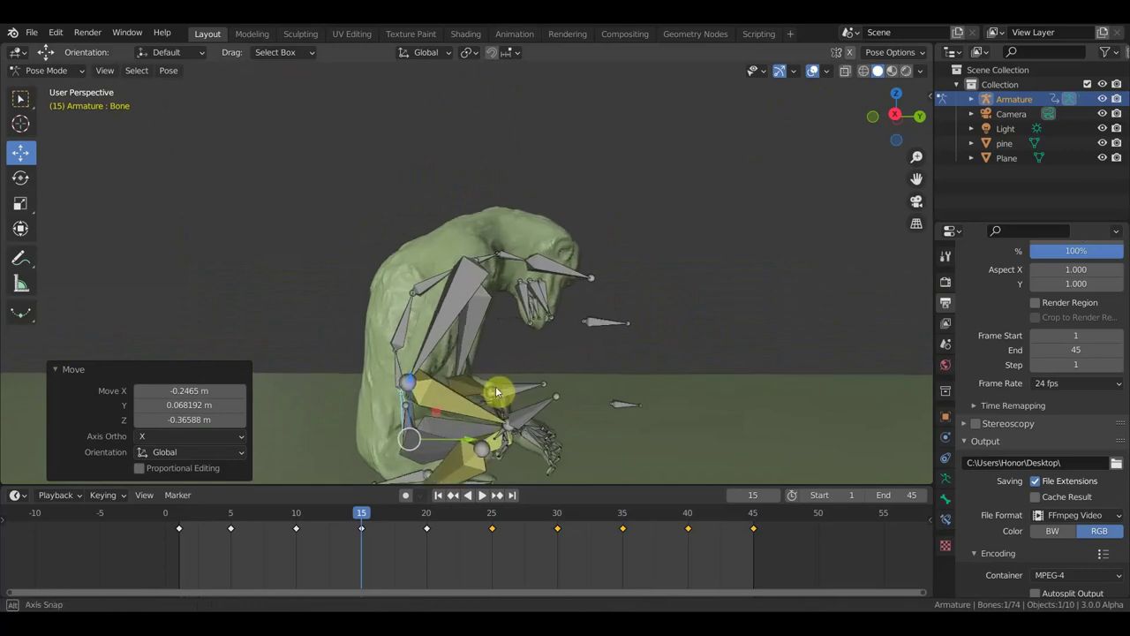
{"action": "scroll", "coordinate": [497, 392], "scroll_direction": "down", "scroll_amount": 3}
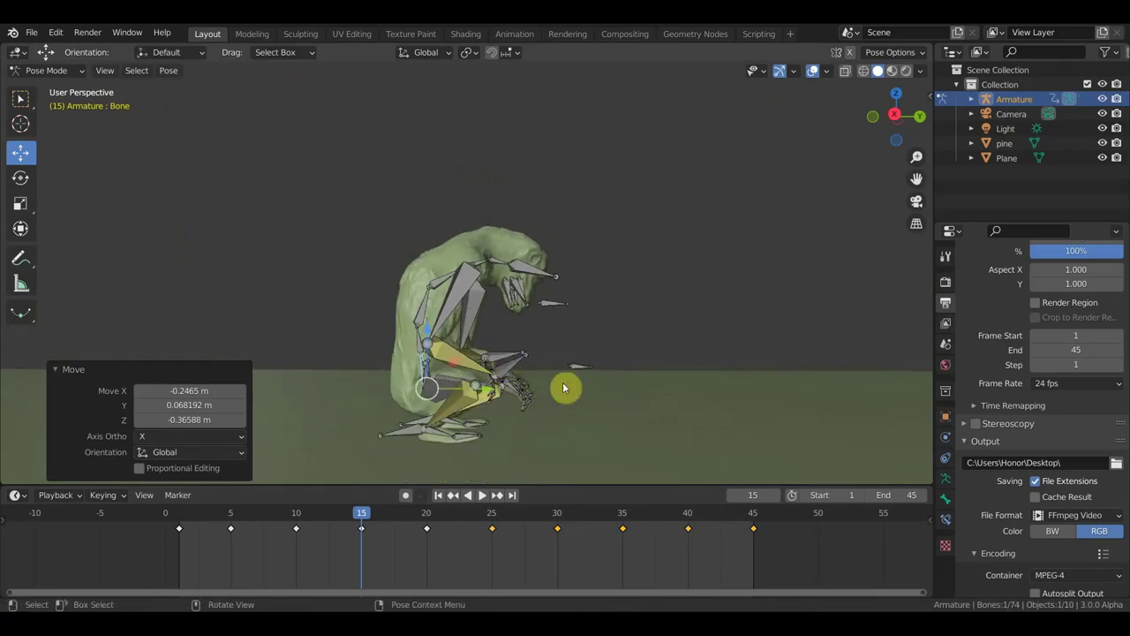
Rotate Bone.005 by 20.7° to bend the upper body forward
{"action": "left_click", "coordinate": [421, 318]}
{"action": "key", "text": "r"}
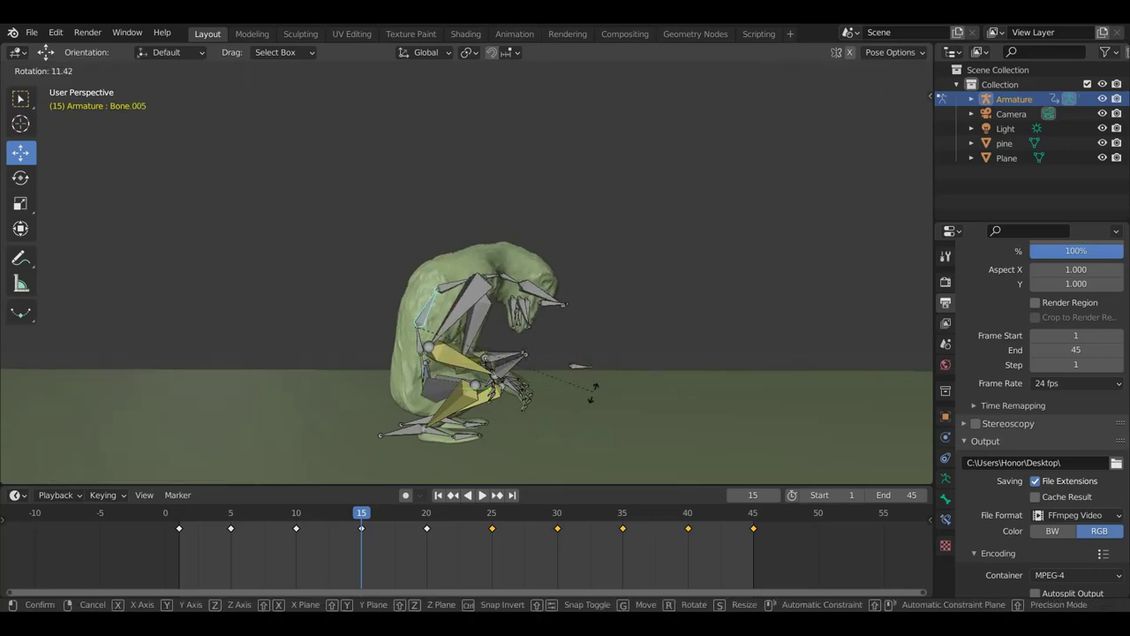
{"action": "left_click", "coordinate": [585, 422]}
{"action": "middle_click_drag", "start_coordinate": [586, 422], "coordinate": [455, 397]}
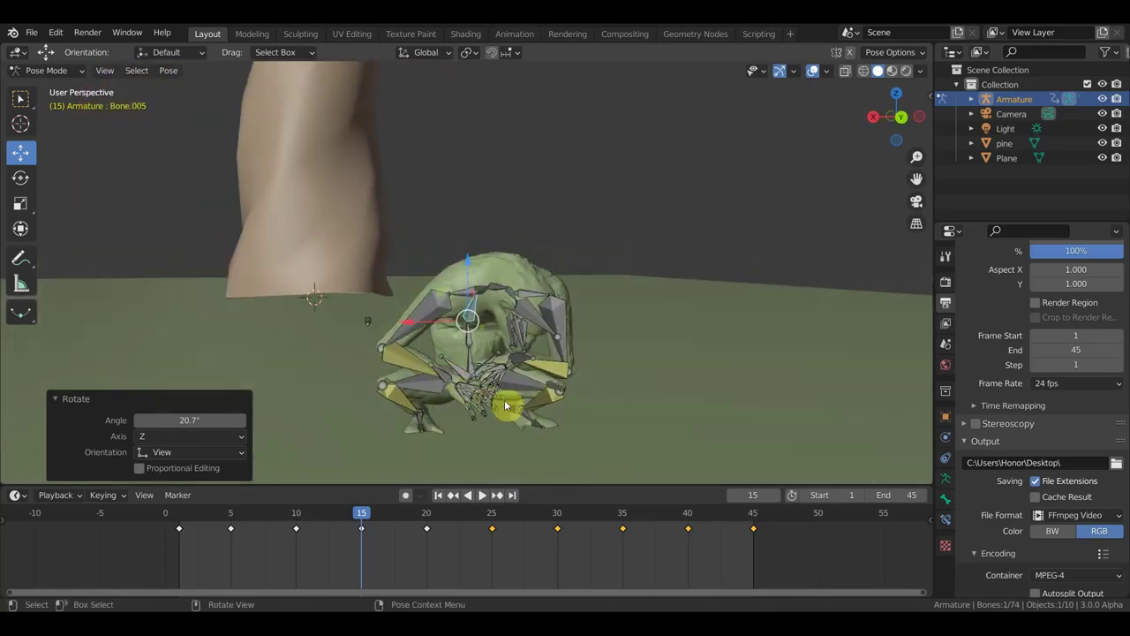
Rotate and move hand Bone.068 into its new crouch position
{"action": "left_click", "coordinate": [506, 406]}
{"action": "middle_click_drag", "start_coordinate": [506, 406], "coordinate": [621, 388]}
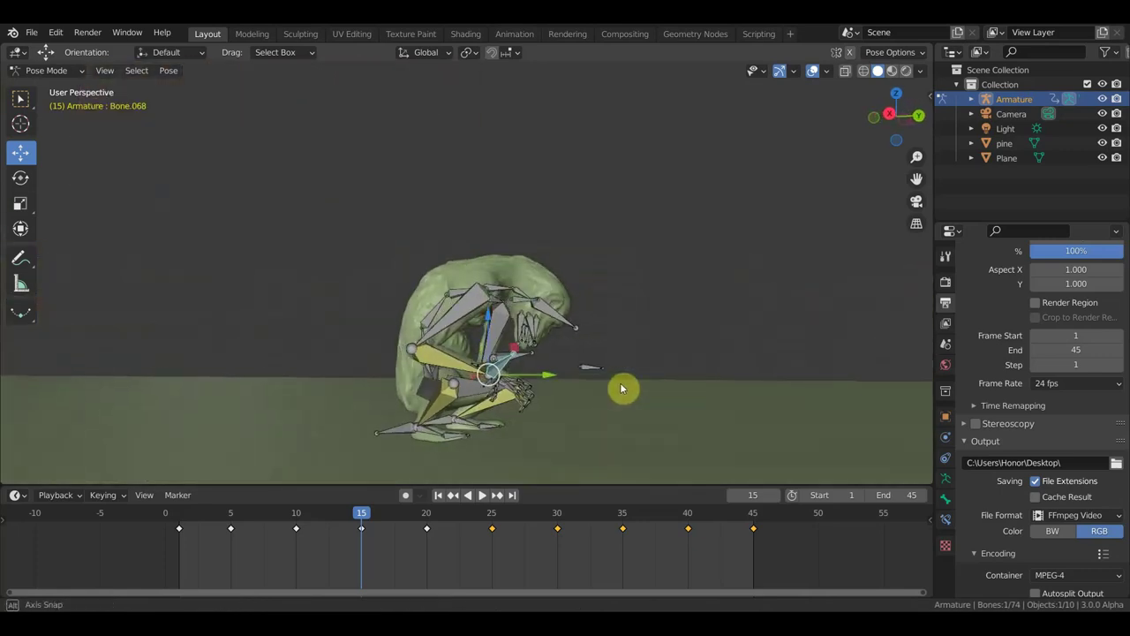
{"action": "key", "text": "r"}
{"action": "left_click", "coordinate": [577, 454]}
{"action": "key", "text": "g"}
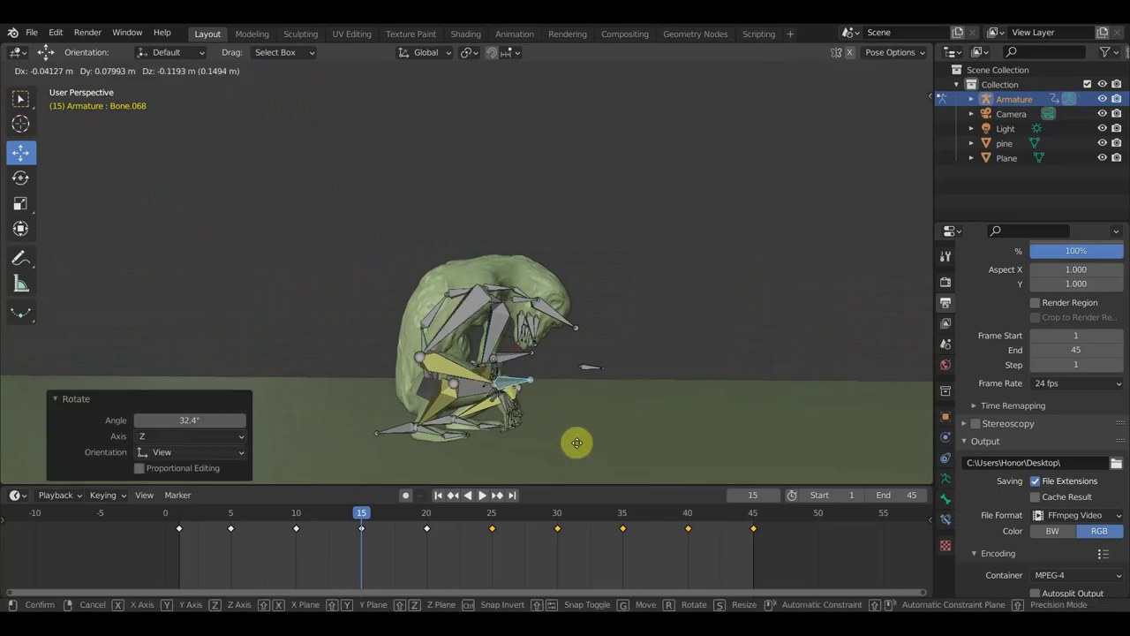
{"action": "left_click", "coordinate": [583, 456]}
{"action": "key", "text": "g"}
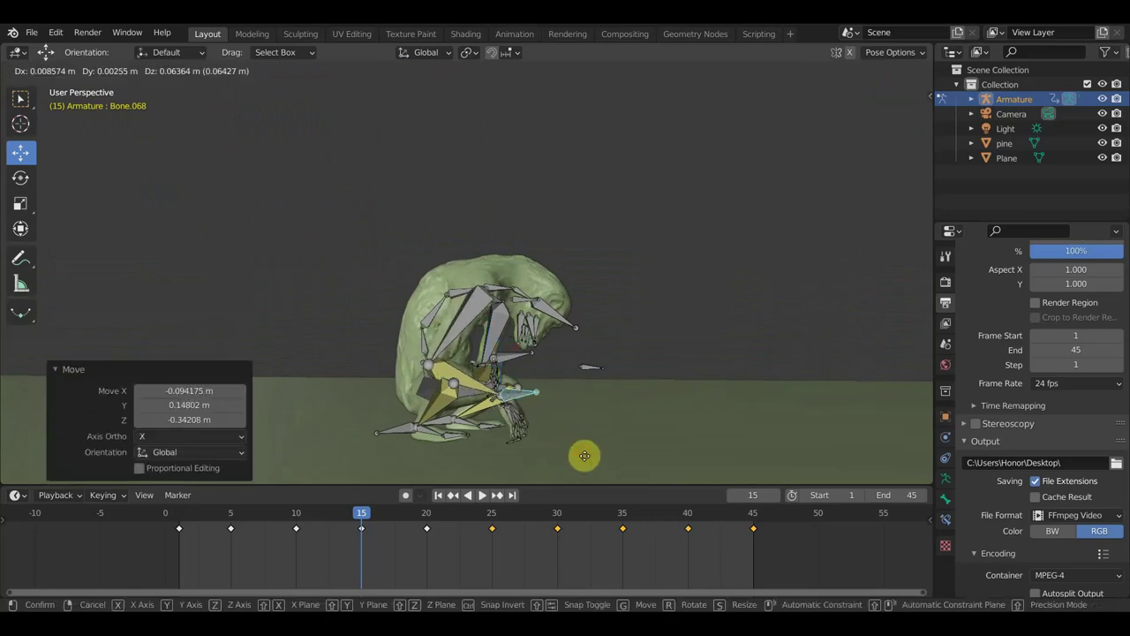
{"action": "left_click", "coordinate": [586, 456]}
{"action": "middle_click_drag", "start_coordinate": [600, 452], "coordinate": [525, 448]}
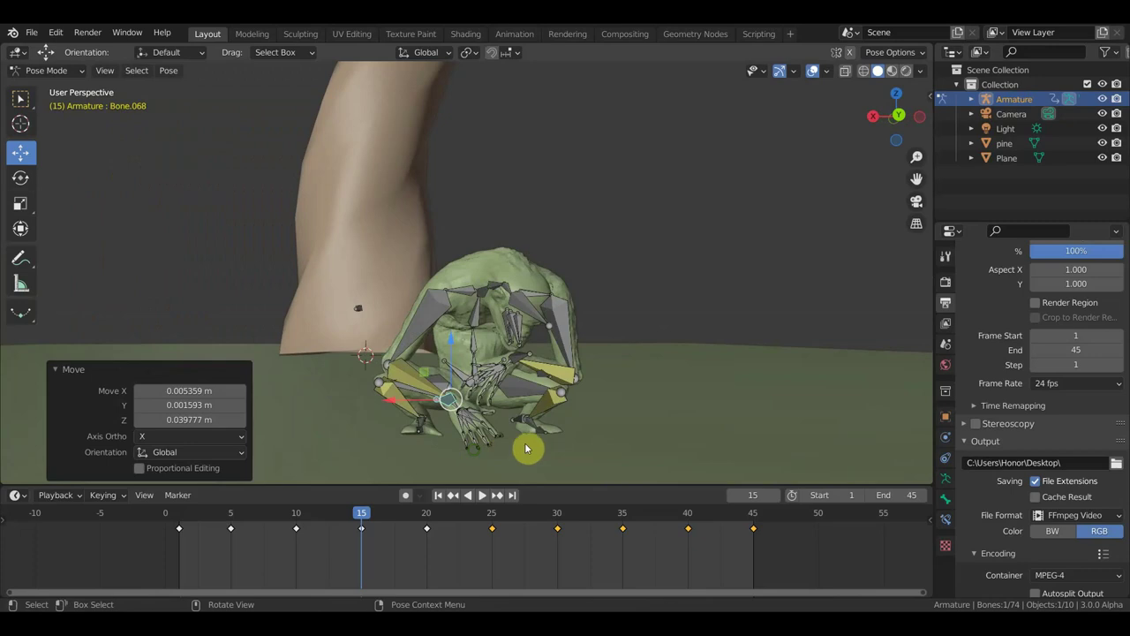
{"action": "key", "text": "r"}
{"action": "left_click", "coordinate": [548, 468]}
Nudge hand Bone.068 into a new position
{"action": "key", "text": "g"}
{"action": "left_click", "coordinate": [546, 457]}
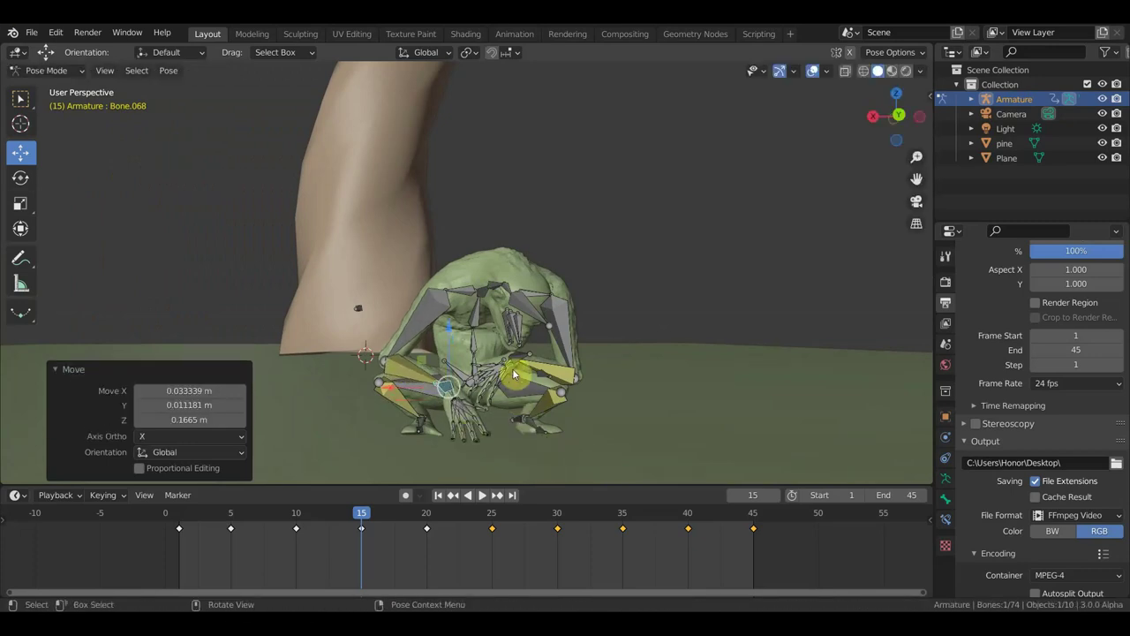
{"action": "mouse_move", "coordinate": [587, 380]}
{"action": "middle_mouse_down"}
{"action": "mouse_move", "coordinate": [551, 404]}
{"action": "mouse_move", "coordinate": [537, 397]}
{"action": "middle_mouse_up"}
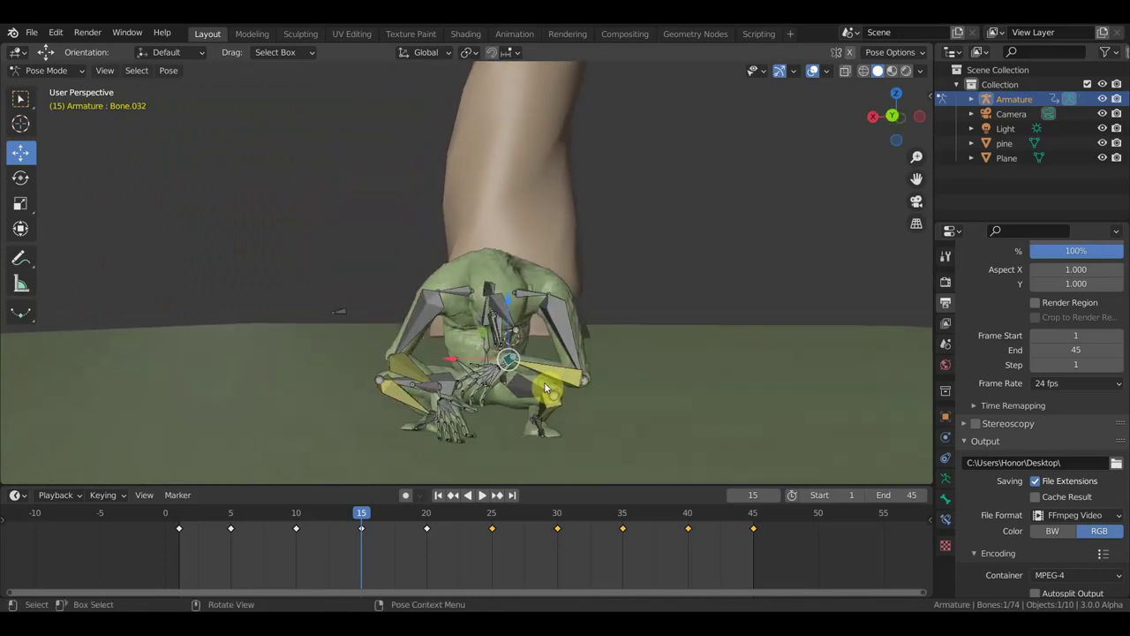
Move and rotate the other hand Bone.032, including a −25.5° turn
{"action": "left_click", "coordinate": [538, 397]}
{"action": "key", "text": "g"}
{"action": "left_click", "coordinate": [552, 425]}
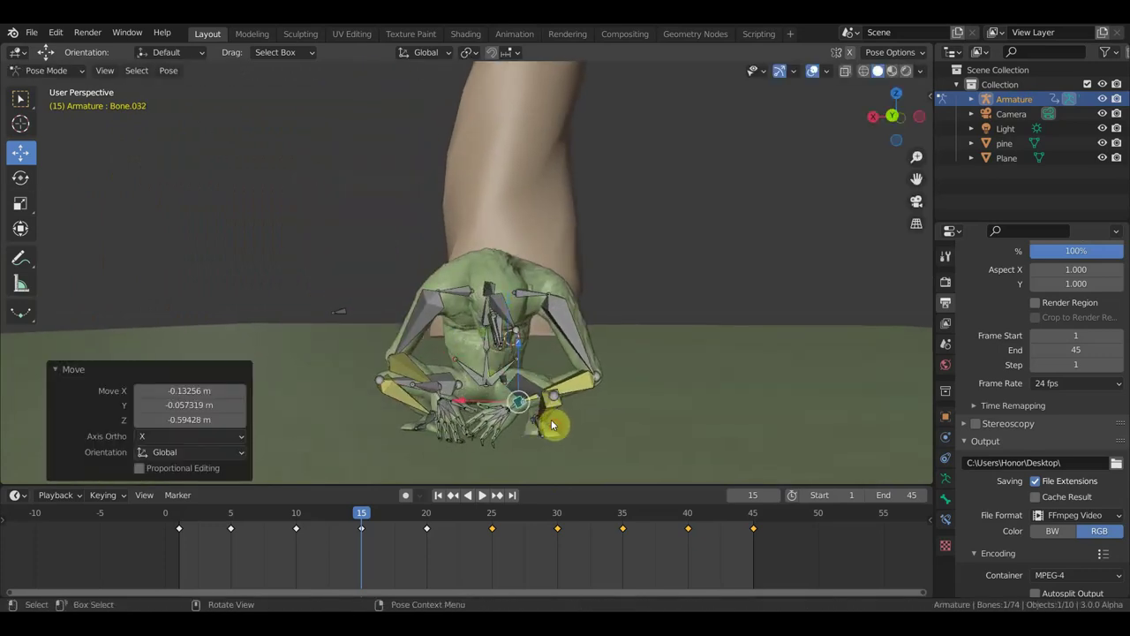
{"action": "key", "text": "r"}
{"action": "left_click", "coordinate": [575, 396]}
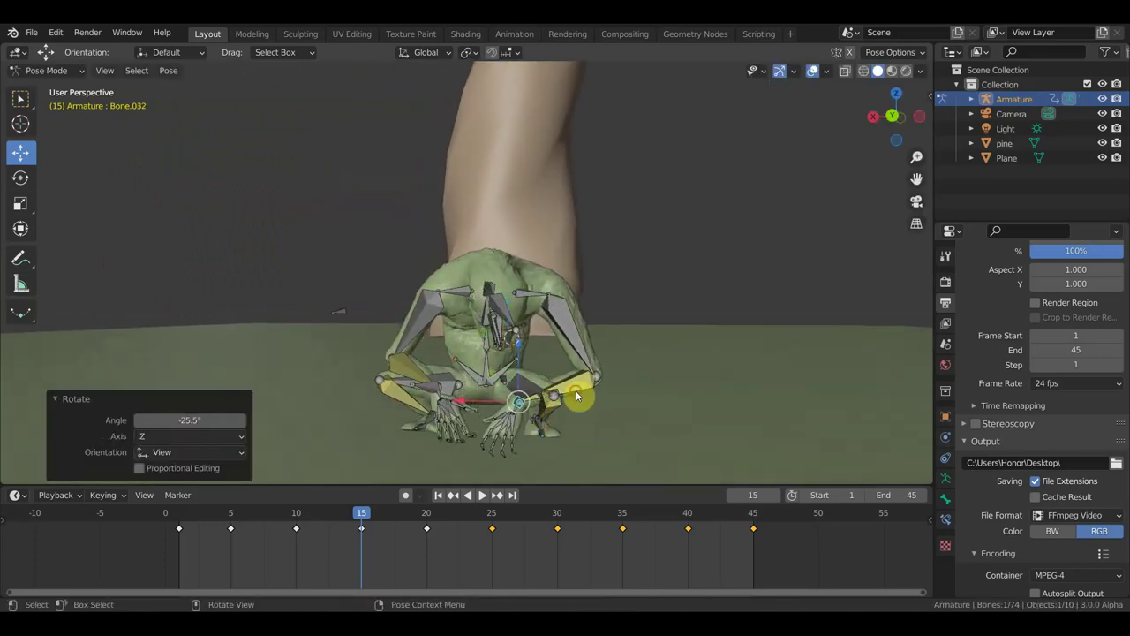
{"action": "key", "text": "g"}
{"action": "left_click", "coordinate": [575, 376]}
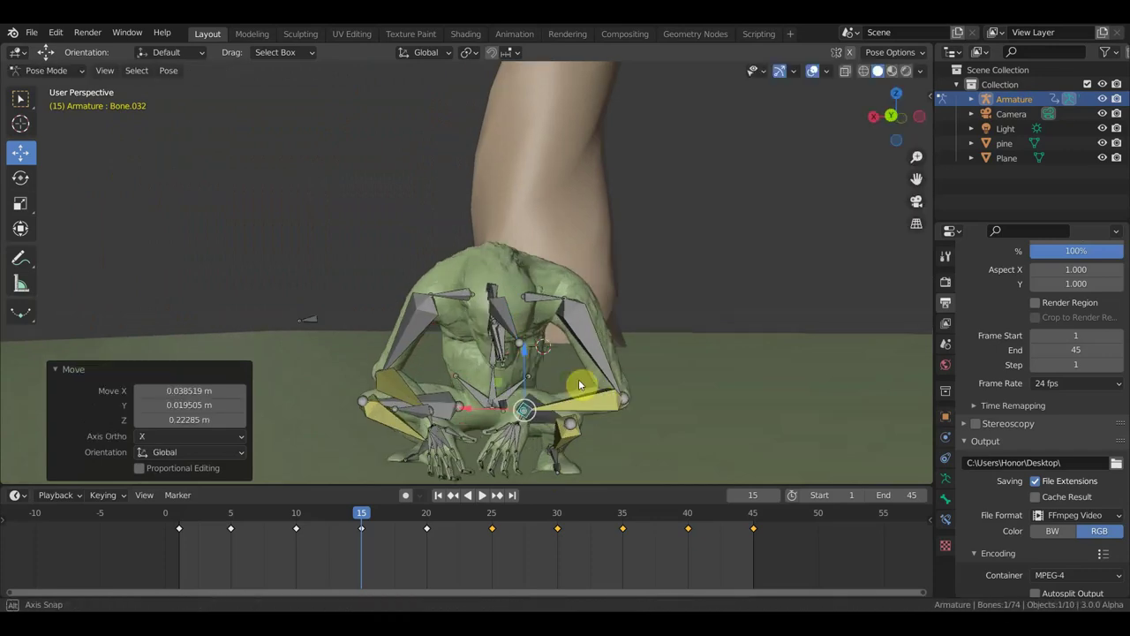
{"action": "middle_click_drag", "start_coordinate": [585, 386], "coordinate": [429, 366]}
{"action": "key", "text": "r"}
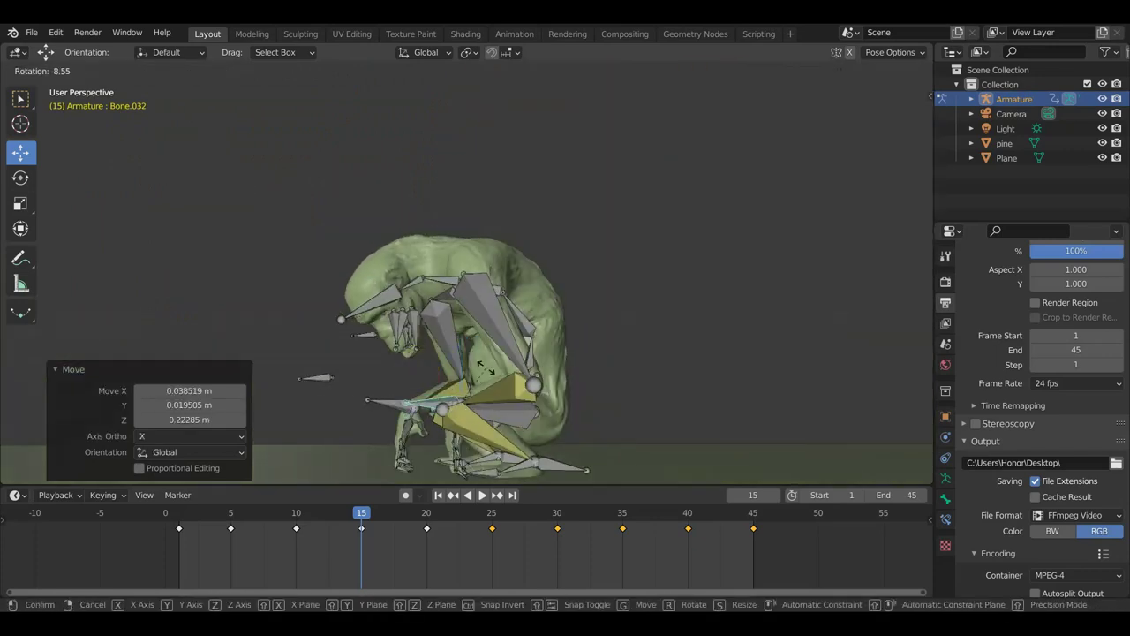
{"action": "left_click", "coordinate": [481, 366]}
{"action": "key", "text": "g"}
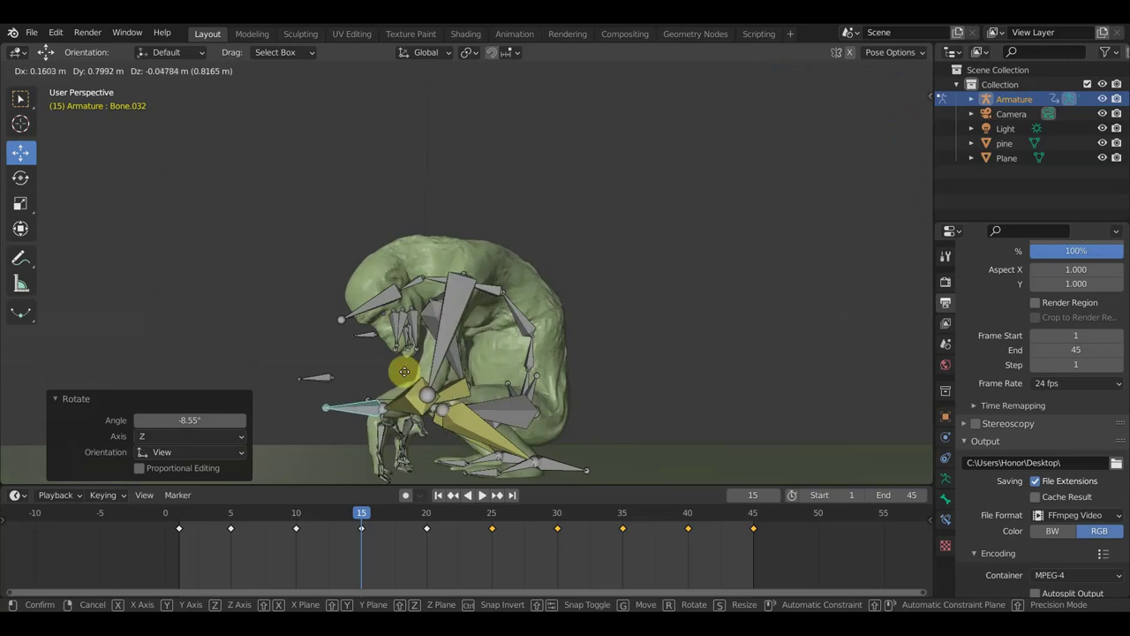
{"action": "left_click", "coordinate": [402, 380]}
Shift Bone.068 to a new position near the ground
{"action": "mouse_move", "coordinate": [402, 380]}
{"action": "middle_mouse_down"}
{"action": "mouse_move", "coordinate": [696, 391]}
{"action": "mouse_move", "coordinate": [590, 414]}
{"action": "mouse_move", "coordinate": [600, 405]}
{"action": "middle_mouse_up"}
{"action": "left_click", "coordinate": [542, 406]}
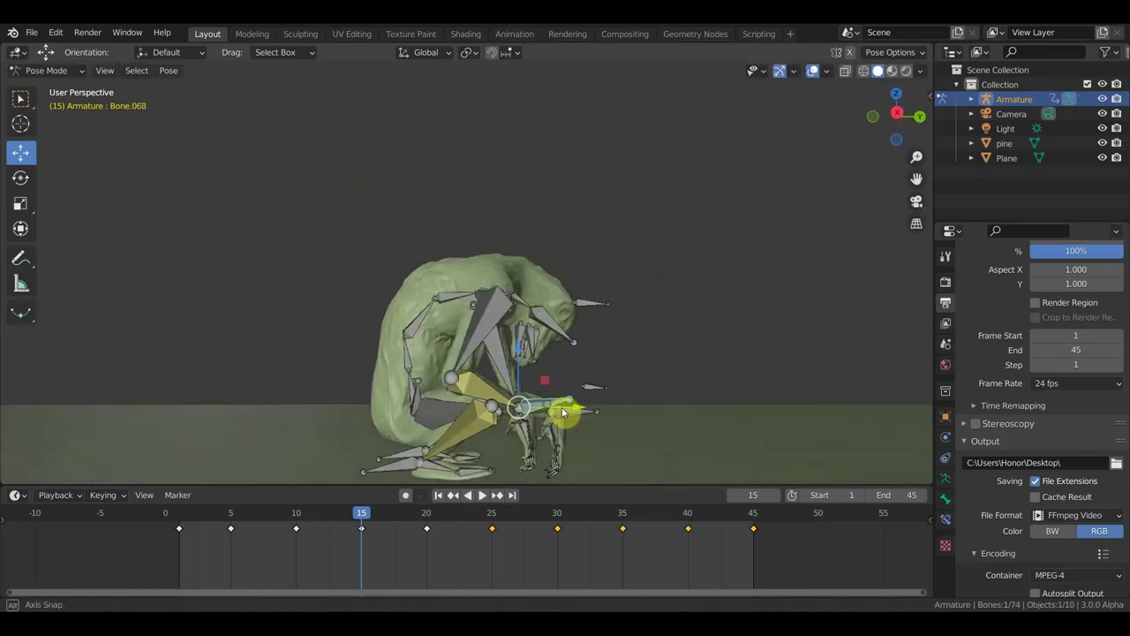
{"action": "key", "text": "g"}
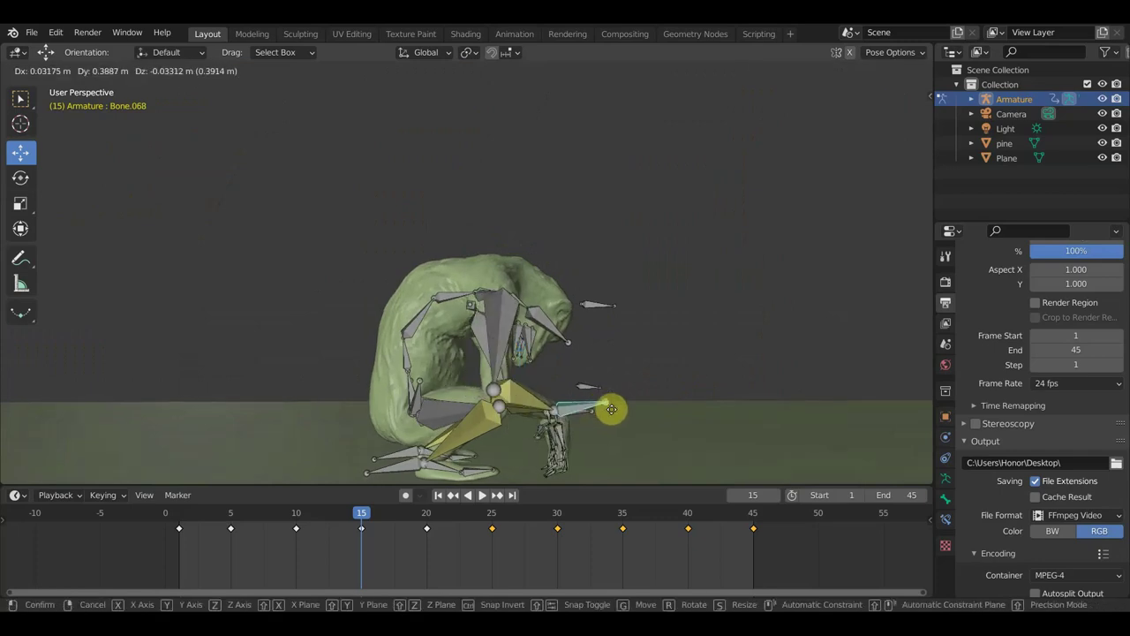
{"action": "left_click", "coordinate": [604, 415]}
{"action": "mouse_move", "coordinate": [604, 415]}
{"action": "middle_mouse_down"}
{"action": "mouse_move", "coordinate": [466, 425]}
{"action": "mouse_move", "coordinate": [498, 429]}
{"action": "mouse_move", "coordinate": [485, 419]}
{"action": "middle_mouse_up"}
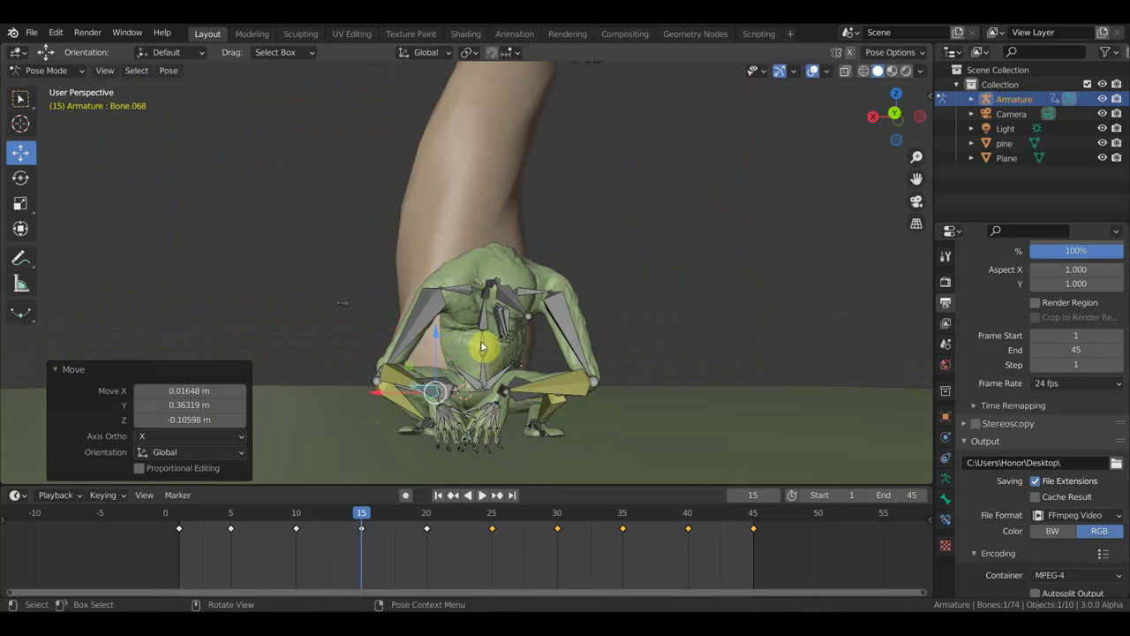
Rotate Bone.005 a further 17.5° and Bone.003 by −20.3° to hunch the ape
{"action": "left_click", "coordinate": [600, 323]}
{"action": "middle_click_drag", "start_coordinate": [613, 321], "coordinate": [604, 402]}
{"action": "key", "text": "r"}
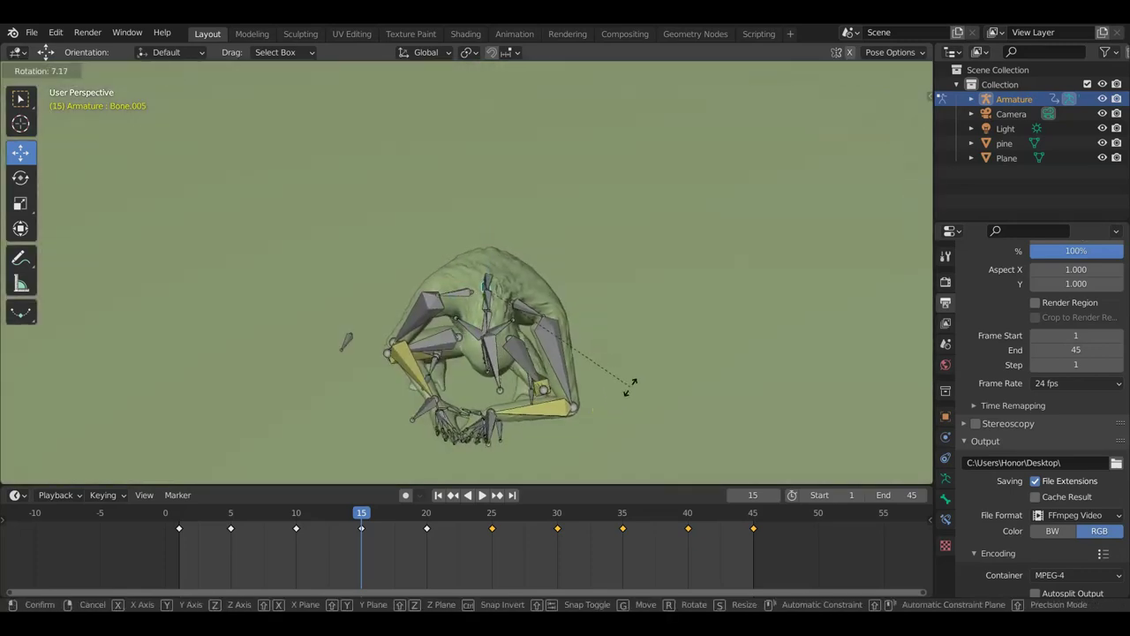
{"action": "left_click", "coordinate": [602, 399]}
{"action": "mouse_move", "coordinate": [606, 398]}
{"action": "middle_mouse_down"}
{"action": "mouse_move", "coordinate": [598, 306]}
{"action": "mouse_move", "coordinate": [575, 316]}
{"action": "mouse_move", "coordinate": [623, 317]}
{"action": "mouse_move", "coordinate": [521, 293]}
{"action": "middle_mouse_up"}
{"action": "left_click", "coordinate": [585, 304]}
{"action": "mouse_move", "coordinate": [704, 323]}
{"action": "middle_mouse_down"}
{"action": "mouse_move", "coordinate": [618, 310]}
{"action": "mouse_move", "coordinate": [612, 270]}
{"action": "mouse_move", "coordinate": [621, 303]}
{"action": "mouse_move", "coordinate": [713, 315]}
{"action": "mouse_move", "coordinate": [559, 316]}
{"action": "middle_mouse_up"}
{"action": "key", "text": "r"}
{"action": "left_click", "coordinate": [606, 216]}
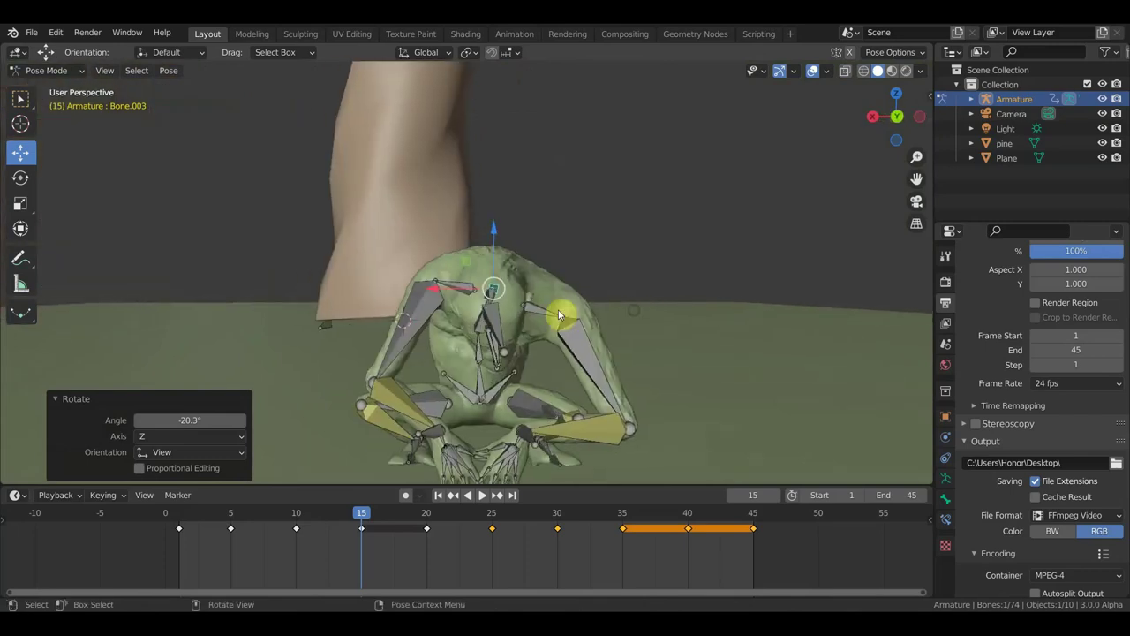
Rotate Bone.009 by 5.71° and Bone.045 near the head by 15.1°
{"action": "middle_click_drag", "start_coordinate": [622, 310], "coordinate": [633, 382]}
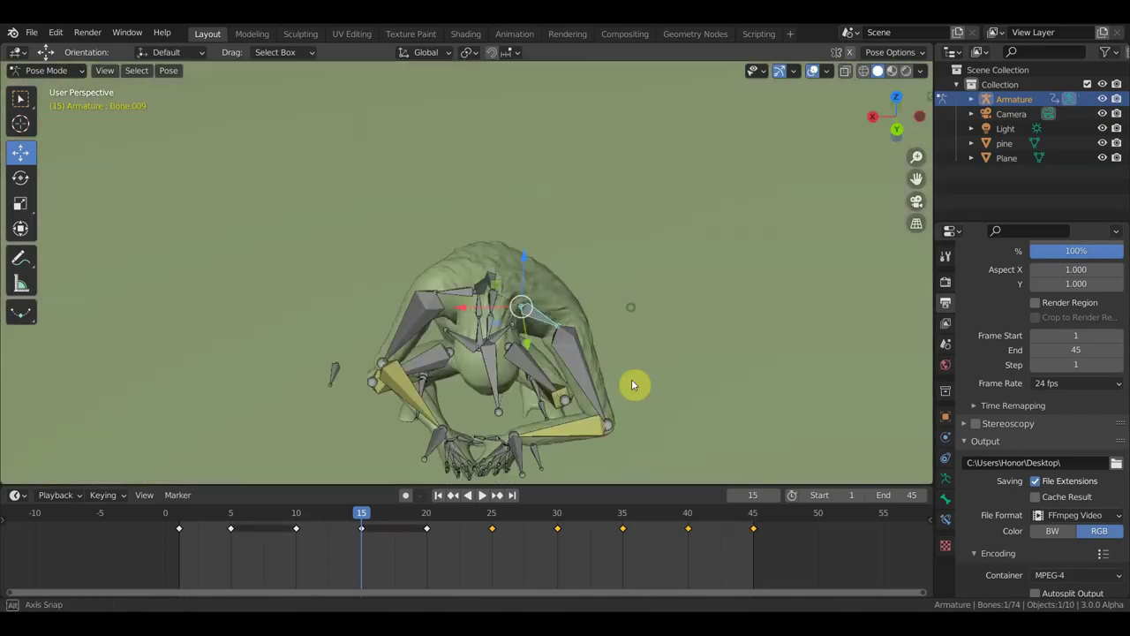
{"action": "key", "text": "r"}
{"action": "left_click", "coordinate": [634, 378]}
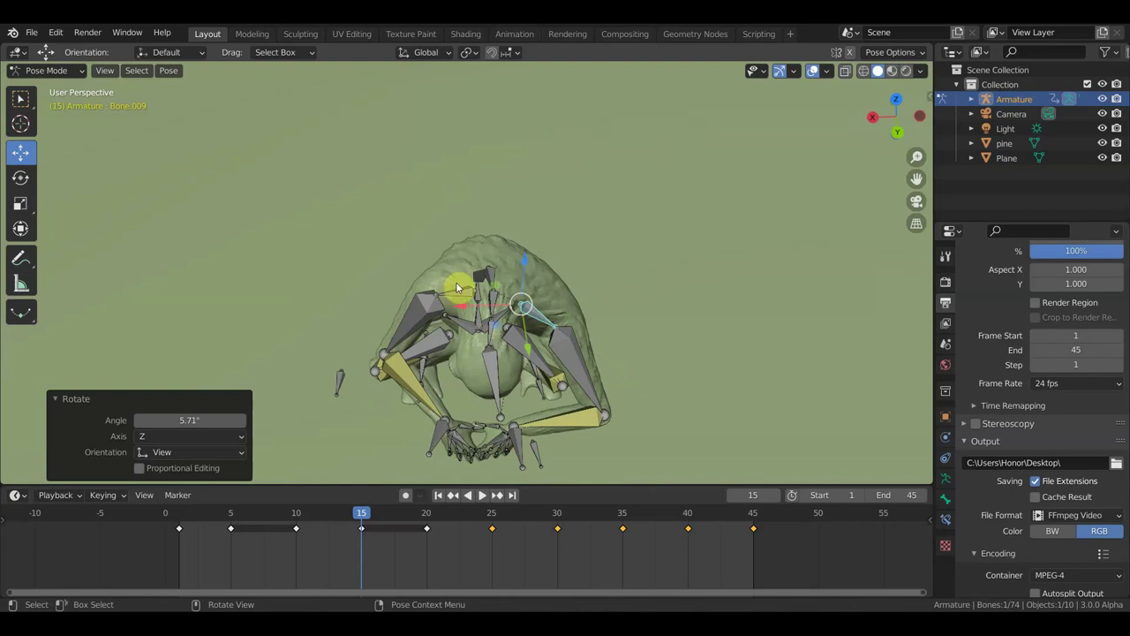
{"action": "left_click", "coordinate": [528, 272]}
{"action": "key", "text": "r"}
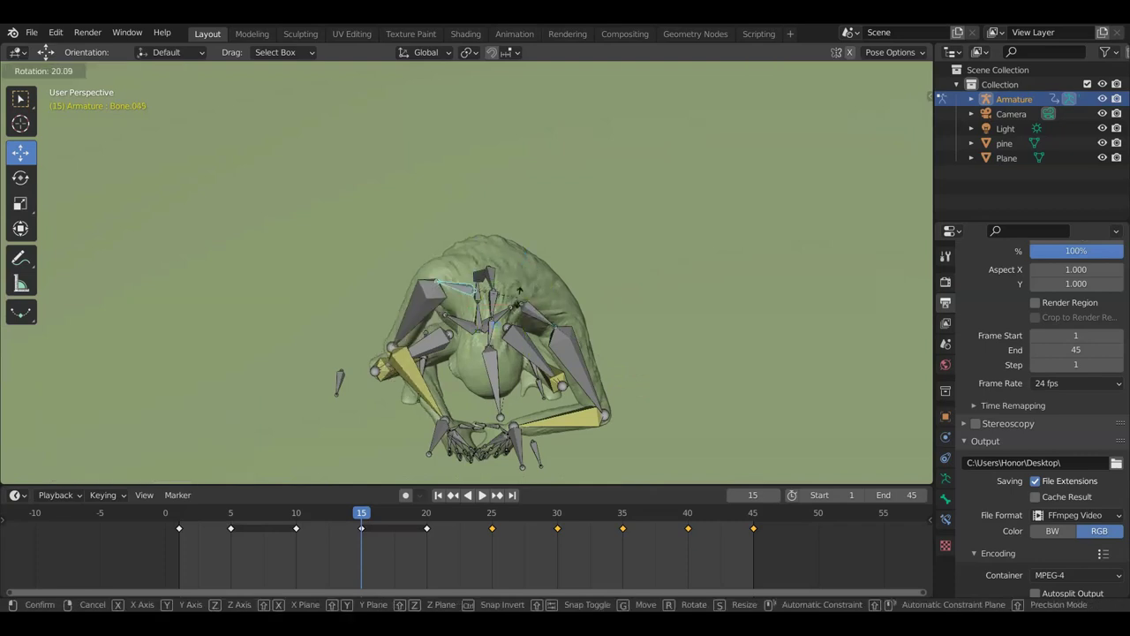
{"action": "left_click", "coordinate": [526, 304]}
Rotate Bone.004 by −5.57°, then select all bones and play the animation
{"action": "mouse_move", "coordinate": [503, 307]}
{"action": "middle_mouse_down"}
{"action": "mouse_move", "coordinate": [497, 336]}
{"action": "mouse_move", "coordinate": [341, 327]}
{"action": "mouse_move", "coordinate": [162, 255]}
{"action": "middle_mouse_up"}
{"action": "mouse_move", "coordinate": [413, 294]}
{"action": "middle_mouse_down"}
{"action": "mouse_move", "coordinate": [404, 303]}
{"action": "mouse_move", "coordinate": [412, 324]}
{"action": "mouse_move", "coordinate": [403, 308]}
{"action": "mouse_move", "coordinate": [476, 295]}
{"action": "mouse_move", "coordinate": [502, 278]}
{"action": "middle_mouse_up"}
{"action": "left_click", "coordinate": [479, 305]}
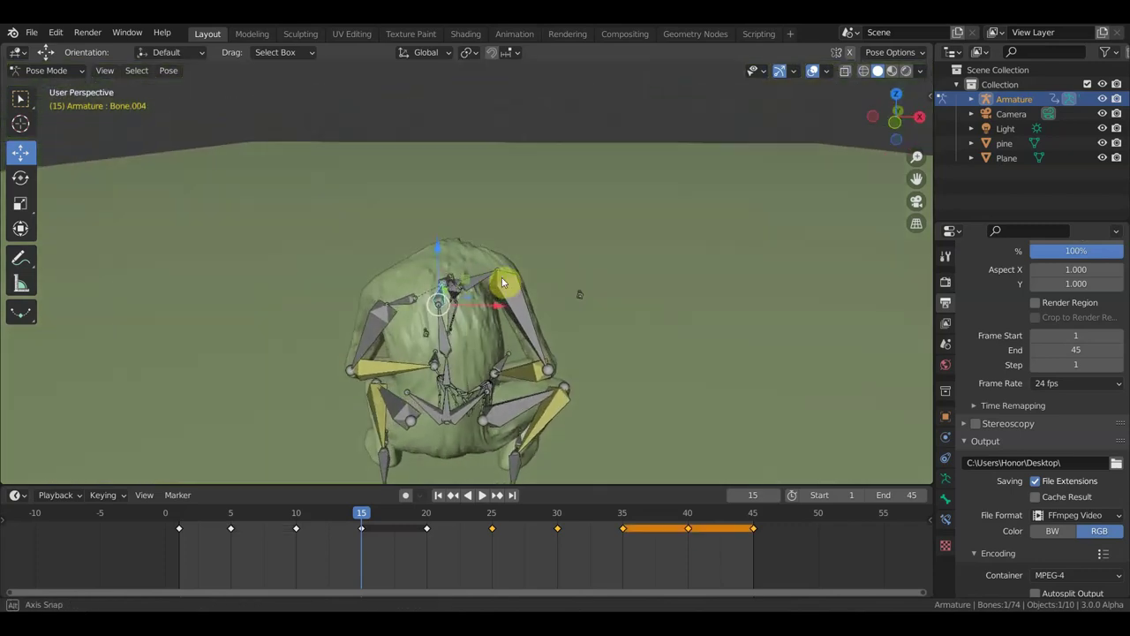
{"action": "key", "text": "r"}
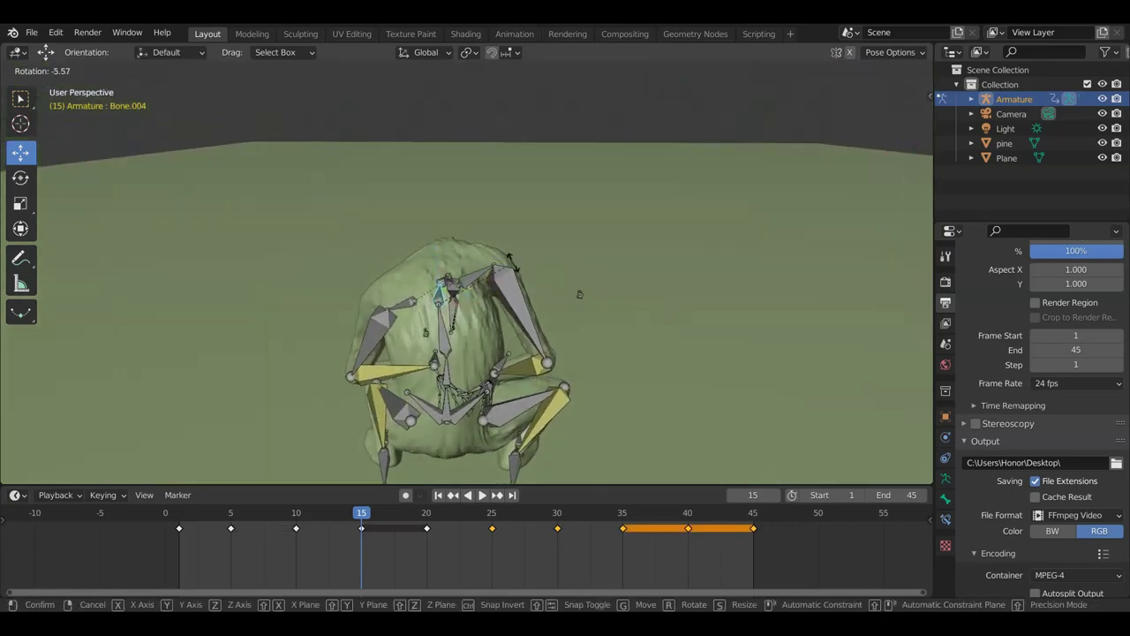
{"action": "left_click", "coordinate": [515, 267]}
{"action": "mouse_move", "coordinate": [372, 315]}
{"action": "middle_mouse_down"}
{"action": "mouse_move", "coordinate": [517, 353]}
{"action": "mouse_move", "coordinate": [694, 341]}
{"action": "mouse_move", "coordinate": [610, 345]}
{"action": "mouse_move", "coordinate": [665, 340]}
{"action": "mouse_move", "coordinate": [654, 336]}
{"action": "mouse_move", "coordinate": [681, 373]}
{"action": "mouse_move", "coordinate": [724, 383]}
{"action": "mouse_move", "coordinate": [656, 347]}
{"action": "mouse_move", "coordinate": [629, 350]}
{"action": "middle_mouse_up"}
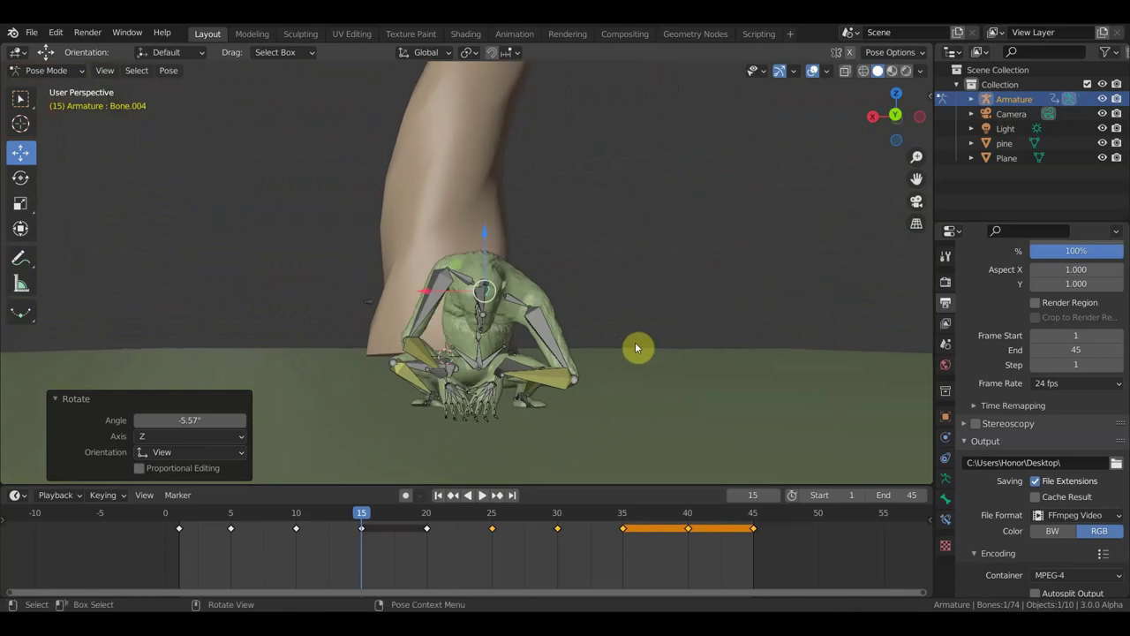
{"action": "key", "text": "a"}
{"action": "key", "text": "space"}
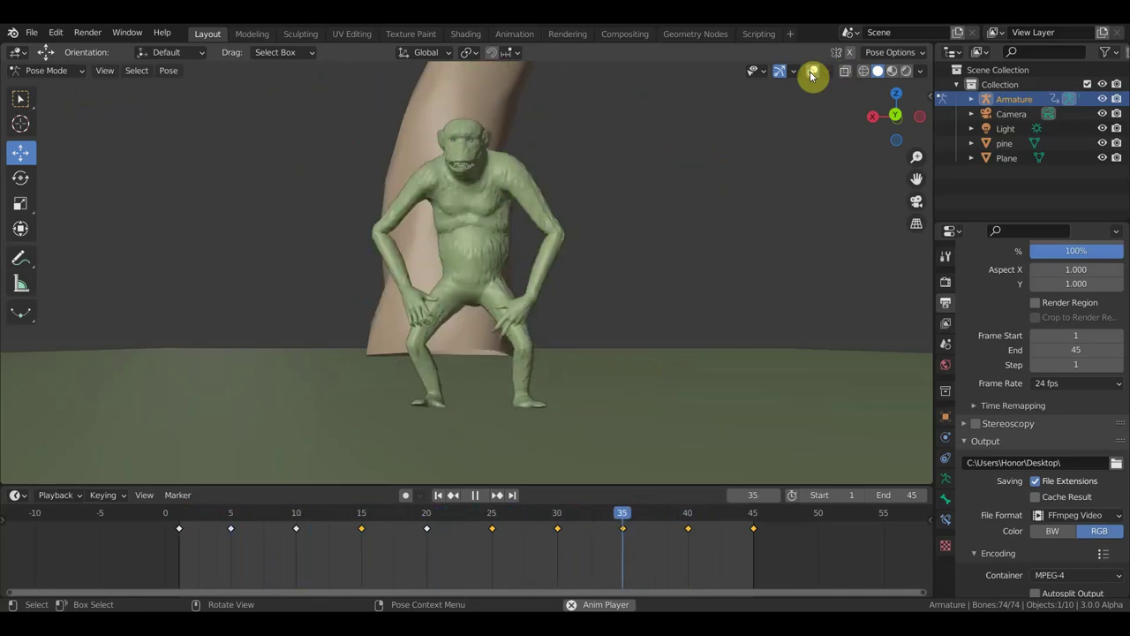
Stop playback and scrub the timeline to review the crouch frames
{"action": "key", "text": "Escape"}
{"action": "mouse_move", "coordinate": [212, 521]}
{"action": "left_mouse_down"}
{"action": "mouse_move", "coordinate": [582, 528]}
{"action": "mouse_move", "coordinate": [759, 575]}
{"action": "mouse_move", "coordinate": [565, 567]}
{"action": "mouse_move", "coordinate": [734, 567]}
{"action": "mouse_move", "coordinate": [636, 553]}
{"action": "mouse_move", "coordinate": [488, 550]}
{"action": "left_mouse_up"}
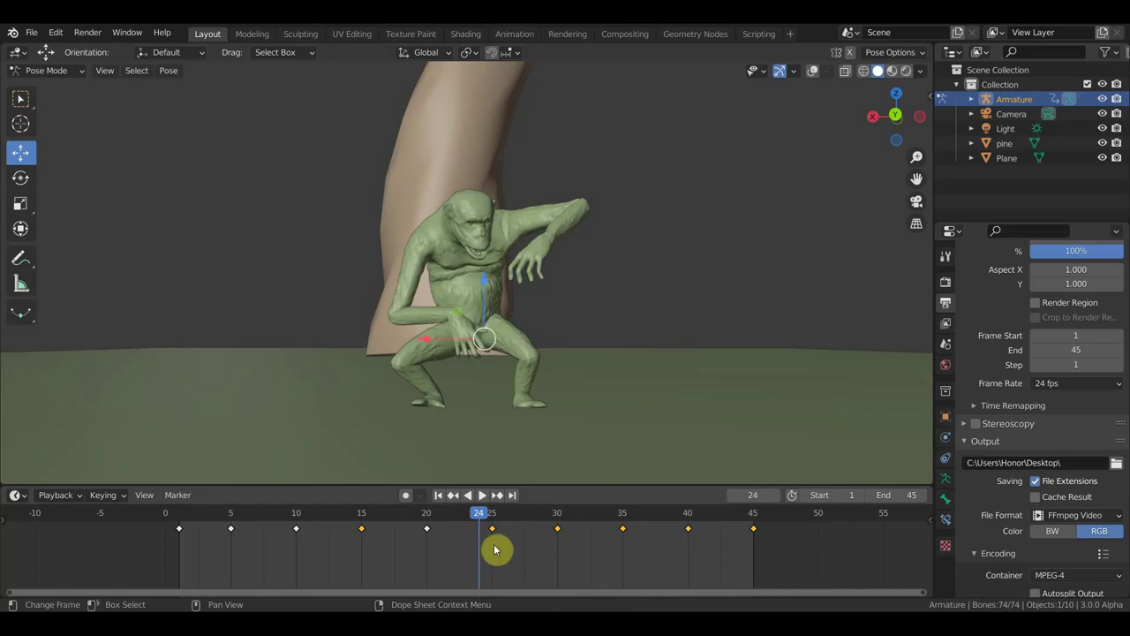
Orbit so the tree sits right of the ape, scrub to frame 23, and fit the timeline range
{"action": "middle_click_drag", "start_coordinate": [733, 320], "coordinate": [688, 328]}
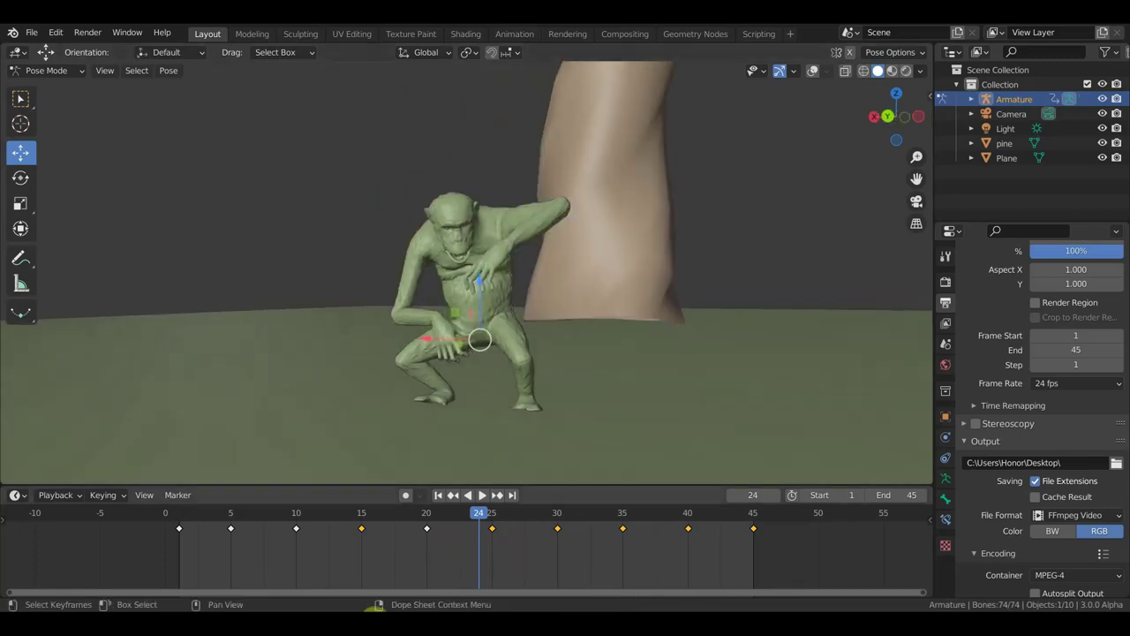
{"action": "left_click_drag", "start_coordinate": [477, 515], "coordinate": [328, 522]}
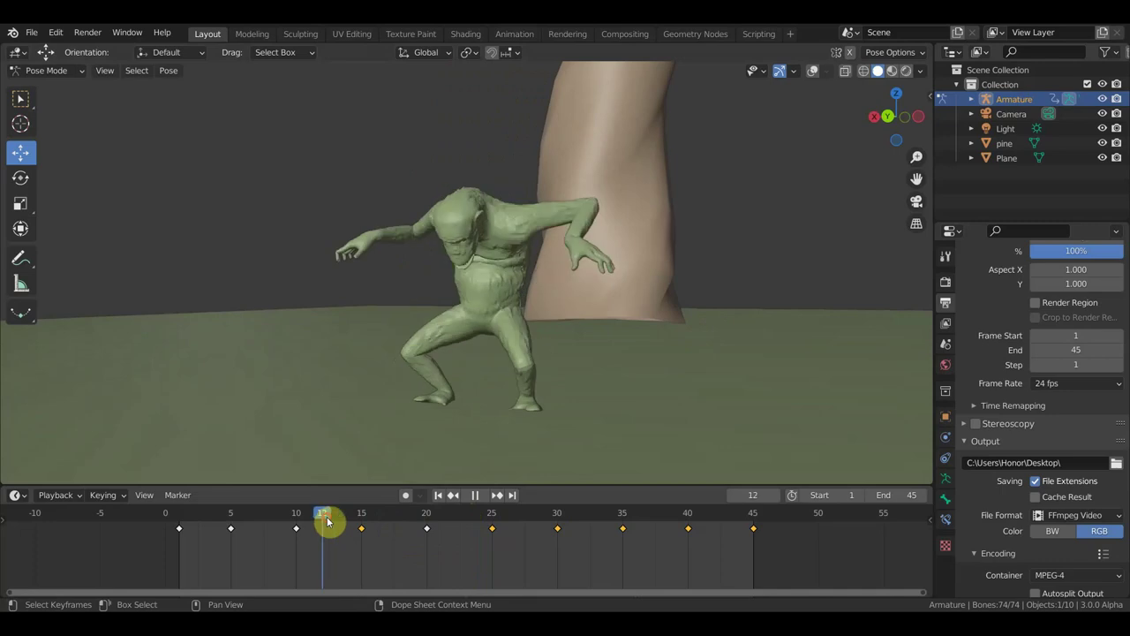
{"action": "key", "text": "Home"}
Play the animation, then scrub back through it to rest at frame 6
{"action": "middle_click_drag", "start_coordinate": [346, 548], "coordinate": [361, 581]}
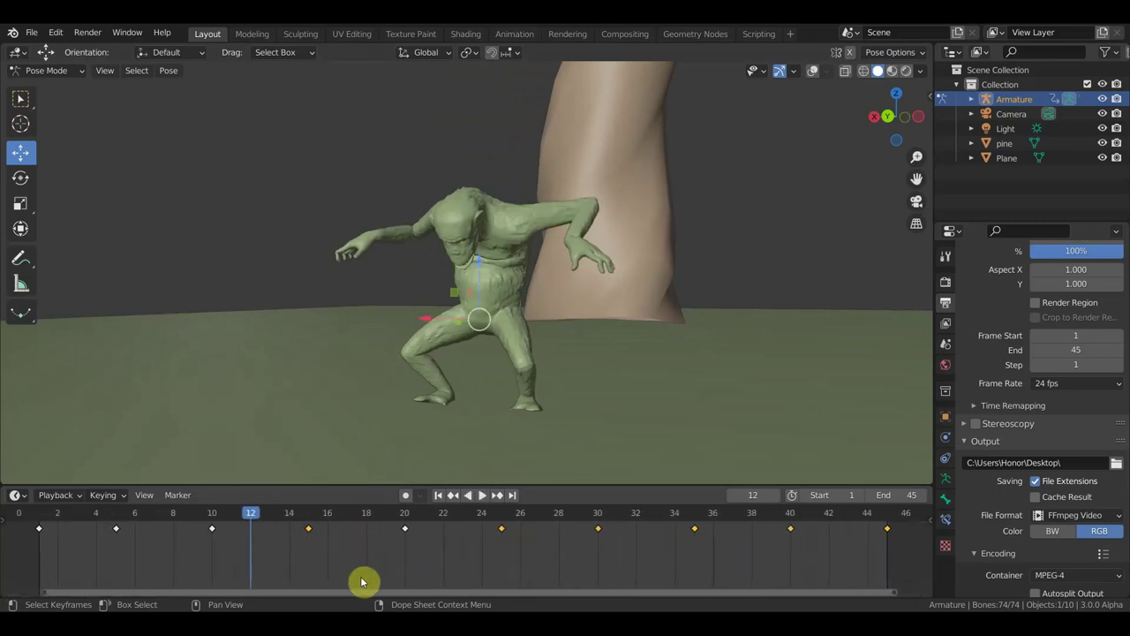
{"action": "scroll", "coordinate": [353, 529], "scroll_direction": "down", "scroll_amount": 1}
{"action": "scroll", "coordinate": [357, 534], "scroll_direction": "down", "scroll_amount": 1}
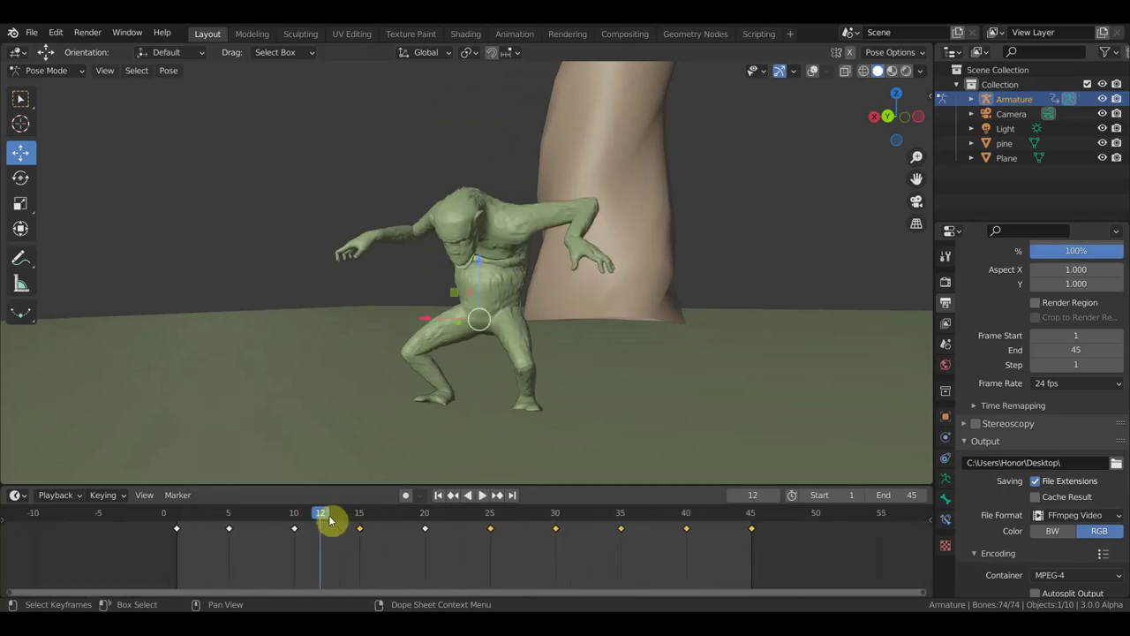
{"action": "key", "text": "space"}
{"action": "mouse_move", "coordinate": [391, 530]}
{"action": "left_mouse_down"}
{"action": "mouse_move", "coordinate": [427, 540]}
{"action": "mouse_move", "coordinate": [185, 541]}
{"action": "mouse_move", "coordinate": [686, 537]}
{"action": "mouse_move", "coordinate": [198, 533]}
{"action": "mouse_move", "coordinate": [673, 539]}
{"action": "mouse_move", "coordinate": [239, 524]}
{"action": "left_mouse_up"}
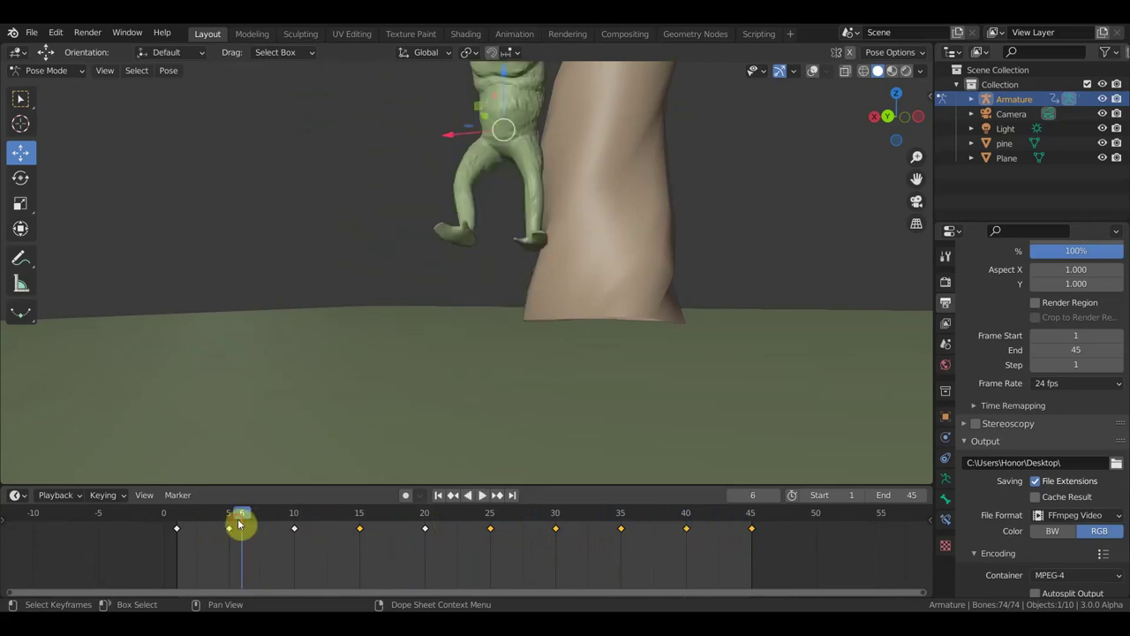
{"action": "mouse_move", "coordinate": [359, 522]}
{"action": "left_mouse_down"}
{"action": "mouse_move", "coordinate": [315, 519]}
{"action": "mouse_move", "coordinate": [366, 528]}
{"action": "mouse_move", "coordinate": [295, 531]}
{"action": "mouse_move", "coordinate": [363, 536]}
{"action": "mouse_move", "coordinate": [280, 529]}
{"action": "mouse_move", "coordinate": [681, 535]}
{"action": "mouse_move", "coordinate": [247, 488]}
{"action": "left_mouse_up"}
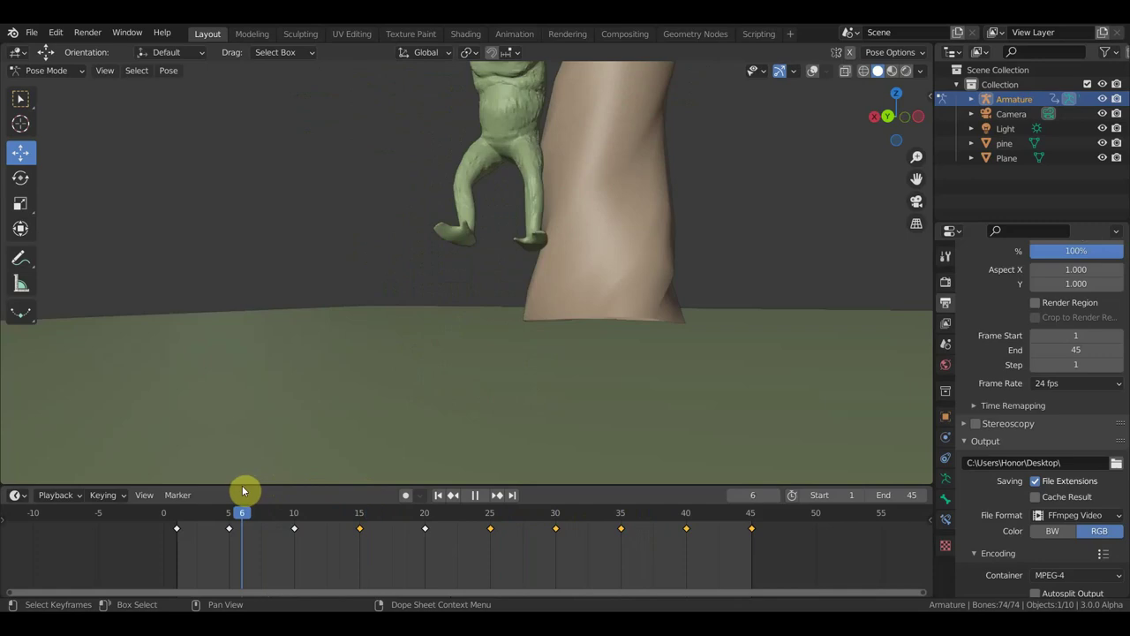
{"action": "mouse_move", "coordinate": [393, 353]}
{"action": "middle_mouse_down"}
{"action": "mouse_move", "coordinate": [432, 336]}
{"action": "mouse_move", "coordinate": [625, 360]}
{"action": "mouse_move", "coordinate": [532, 348]}
{"action": "mouse_move", "coordinate": [476, 359]}
{"action": "middle_mouse_up"}
{"action": "scroll", "coordinate": [477, 229], "scroll_direction": "up", "scroll_amount": 2}
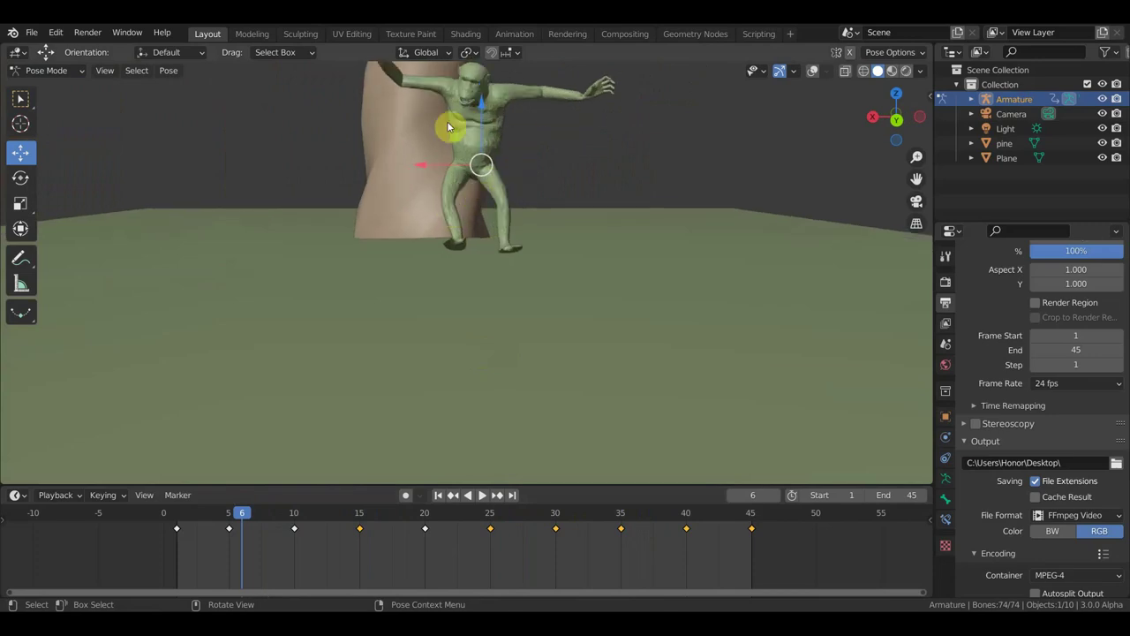
{"action": "mouse_move", "coordinate": [475, 129]}
{"action": "middle_mouse_down"}
{"action": "mouse_move", "coordinate": [466, 155]}
{"action": "mouse_move", "coordinate": [476, 172]}
{"action": "mouse_move", "coordinate": [438, 157]}
{"action": "mouse_move", "coordinate": [567, 162]}
{"action": "mouse_move", "coordinate": [599, 216]}
{"action": "middle_mouse_up"}
{"action": "mouse_move", "coordinate": [527, 245]}
{"action": "middle_mouse_down"}
{"action": "mouse_move", "coordinate": [397, 220]}
{"action": "mouse_move", "coordinate": [555, 174]}
{"action": "mouse_move", "coordinate": [521, 186]}
{"action": "mouse_move", "coordinate": [534, 188]}
{"action": "middle_mouse_up"}
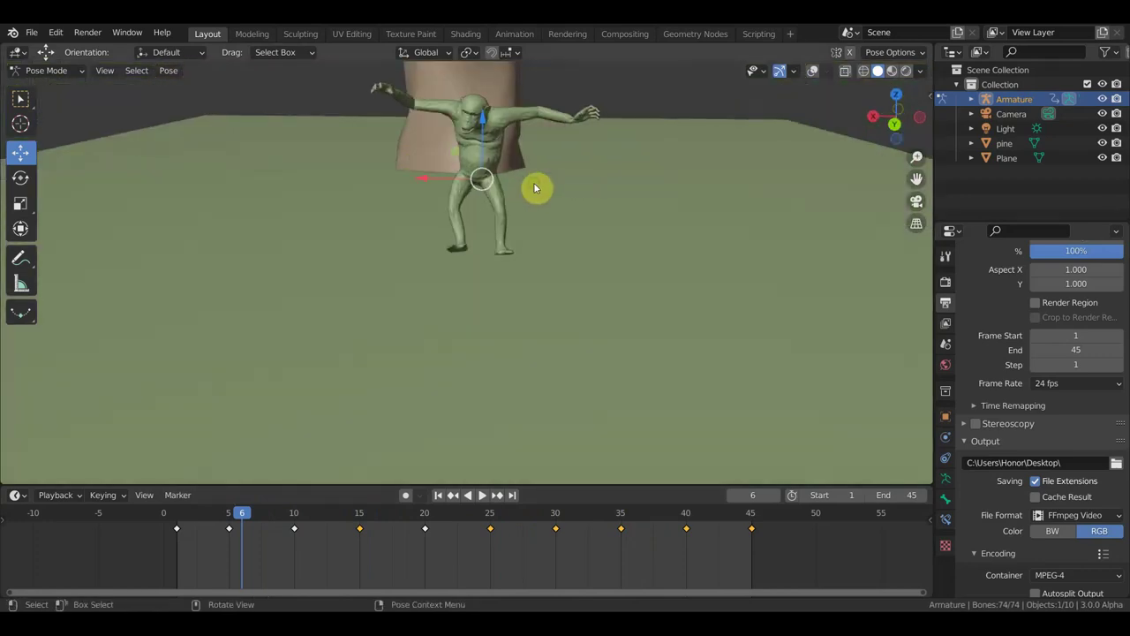
{"action": "middle_click_drag", "start_coordinate": [480, 214], "coordinate": [693, 213]}
{"action": "mouse_move", "coordinate": [495, 233]}
{"action": "middle_mouse_down"}
{"action": "mouse_move", "coordinate": [509, 222]}
{"action": "mouse_move", "coordinate": [396, 194]}
{"action": "middle_mouse_up"}
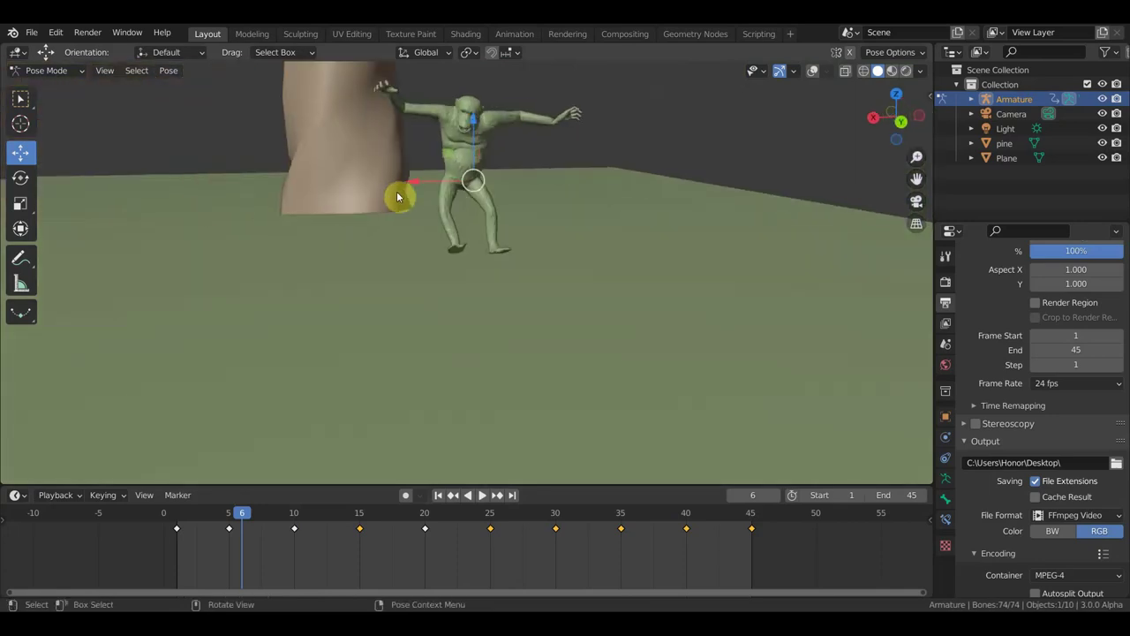
{"action": "middle_click_drag", "start_coordinate": [509, 234], "coordinate": [509, 253]}
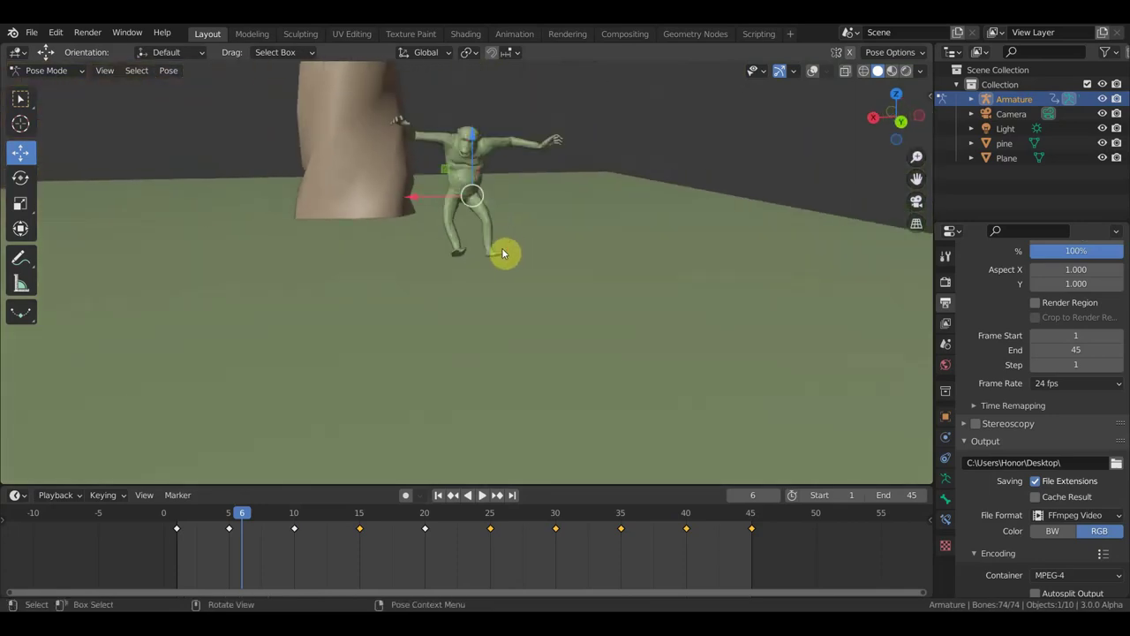